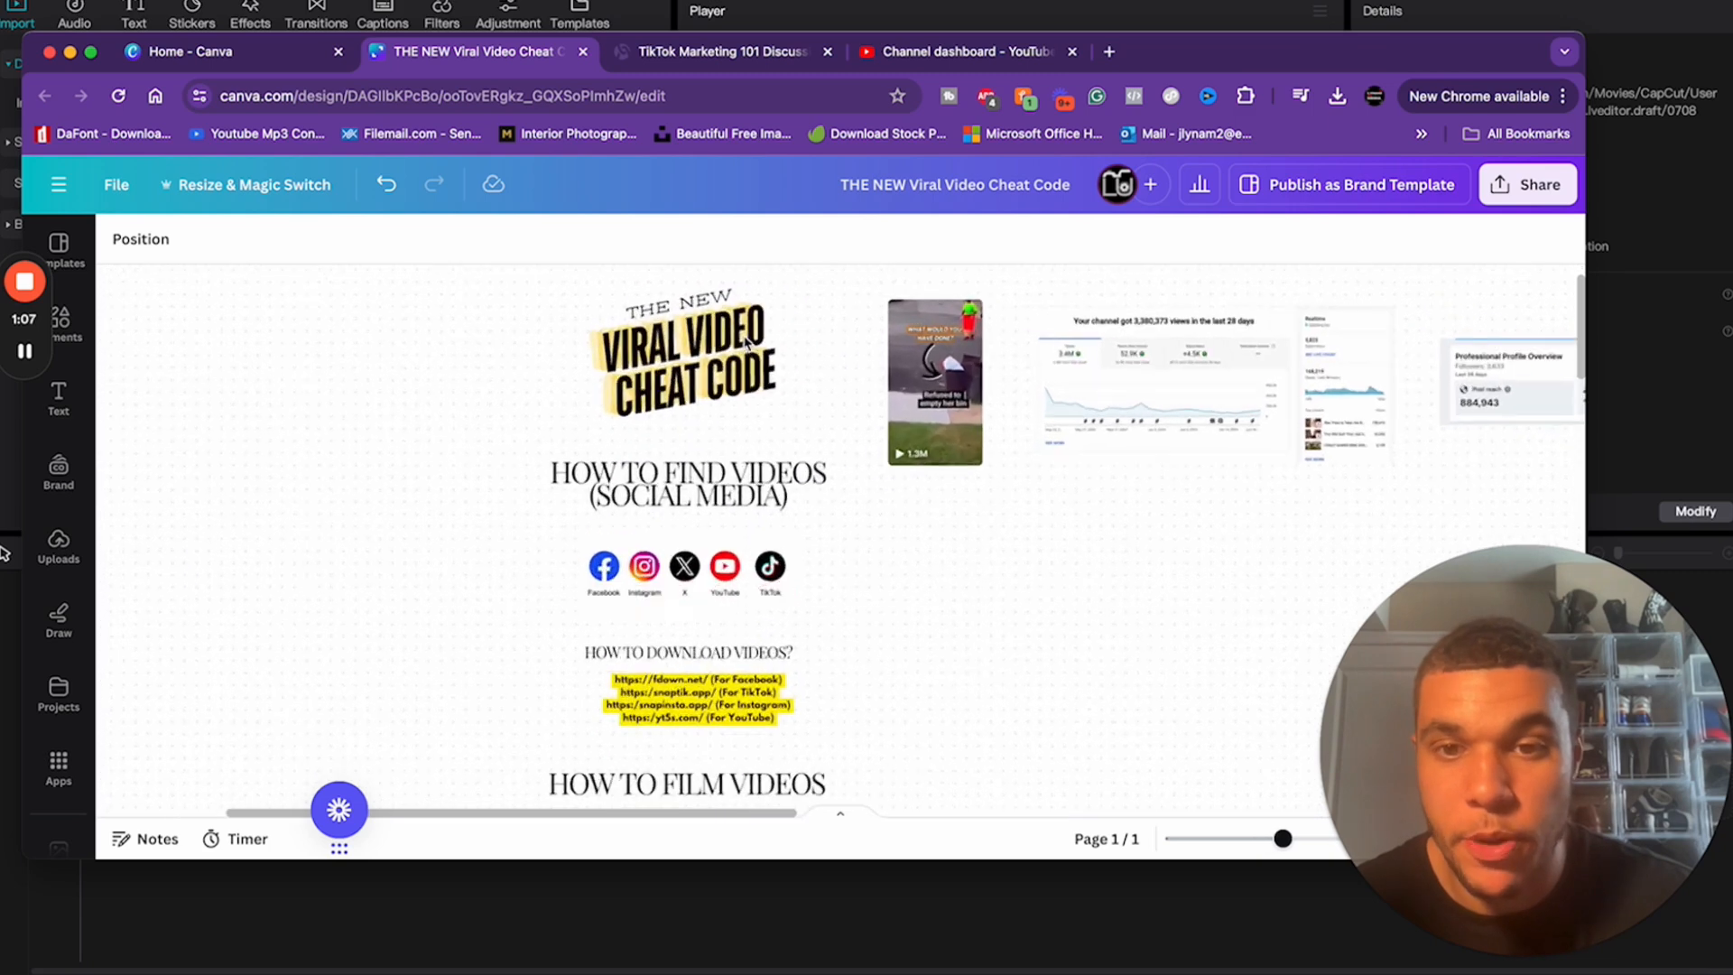
- Switch to CapCut and place Male Karen Breaks Kids Fishing Rod.mp4 on the main track, with IMG_9441.MOV on the track above
scroll(747, 344, down, 1)
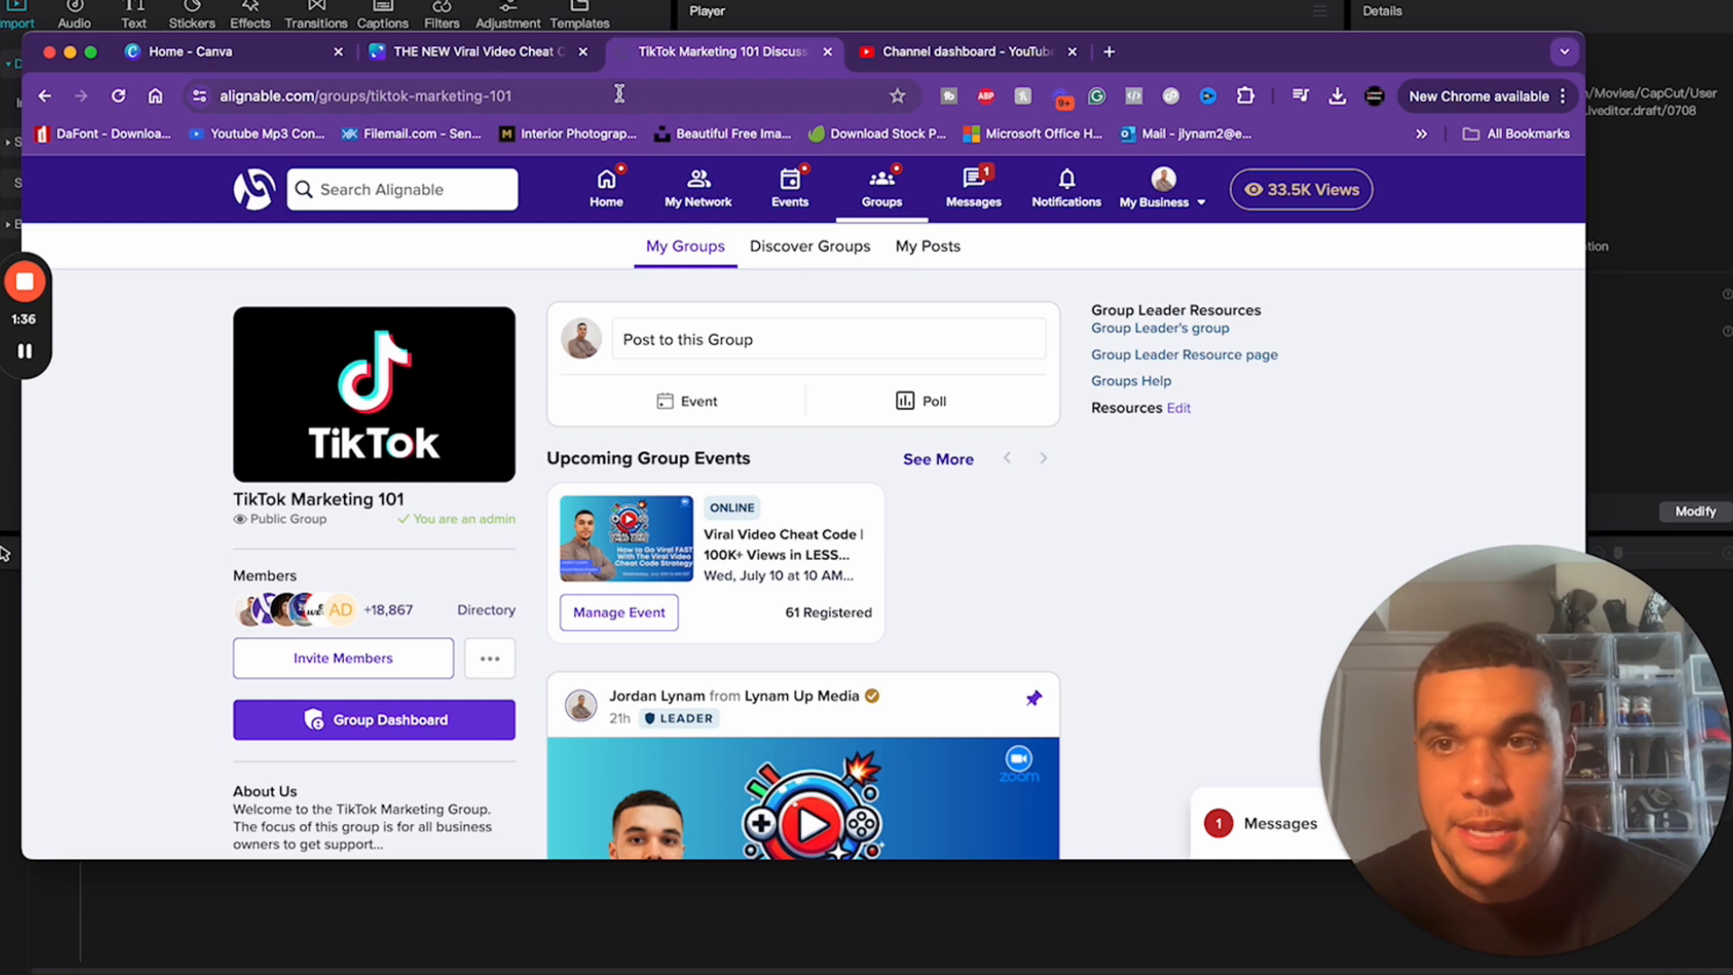
click(7, 101)
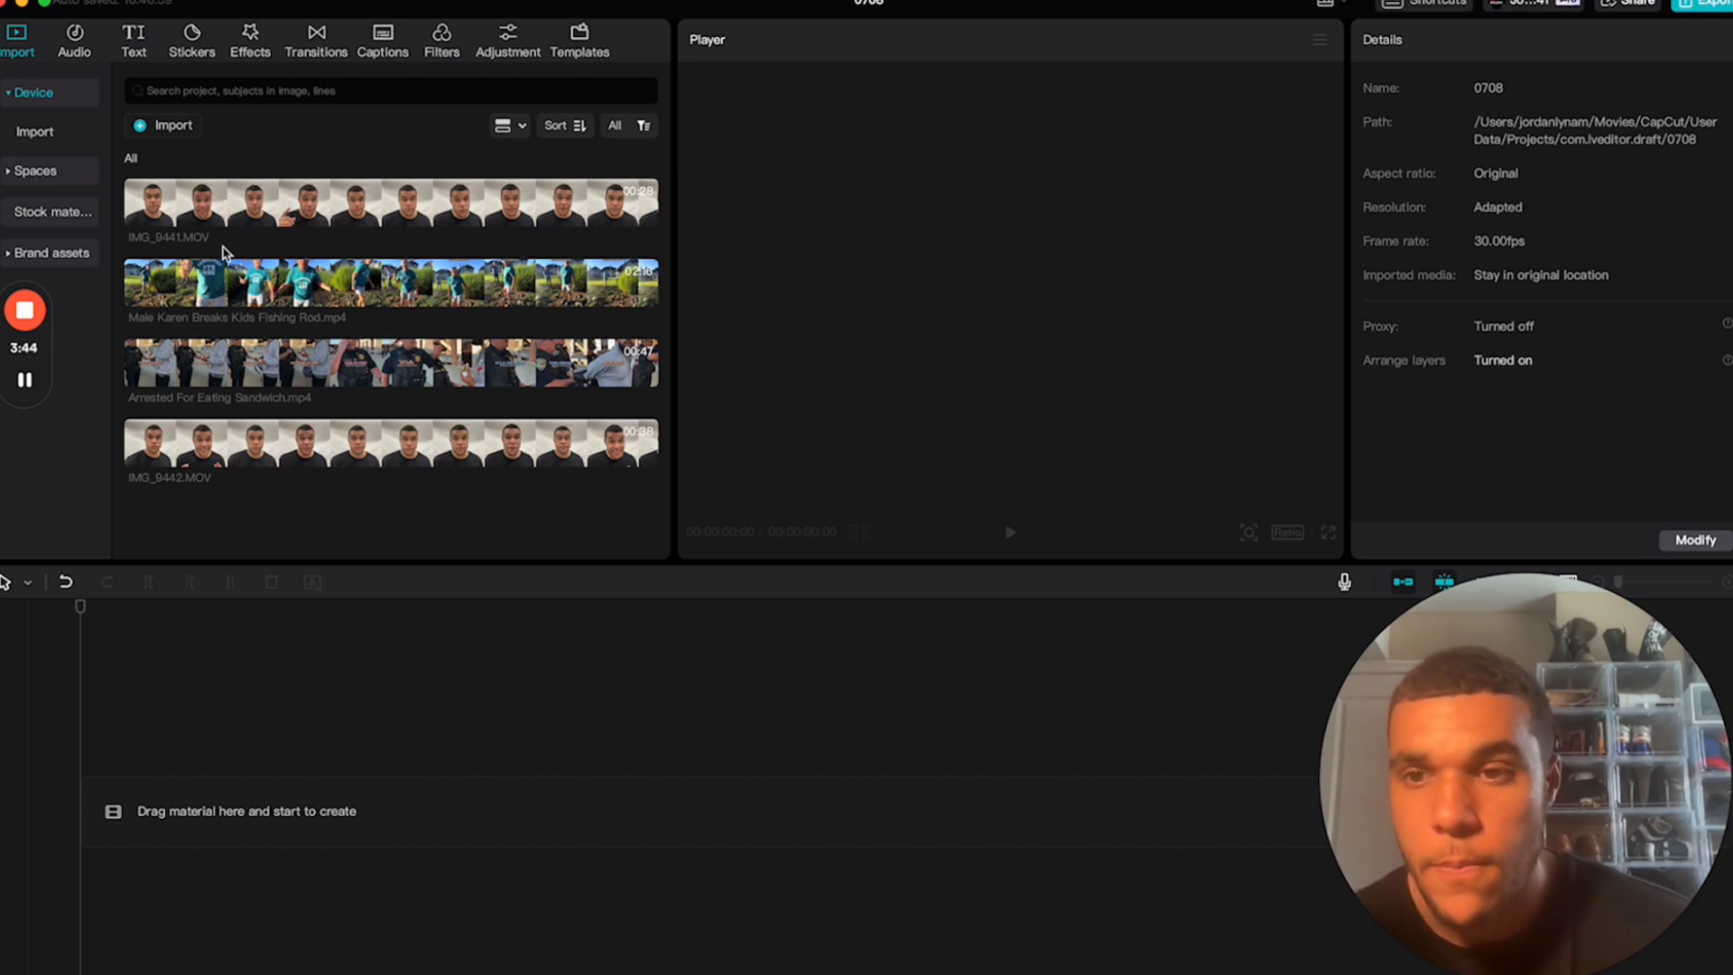
drag(220, 287, 101, 824)
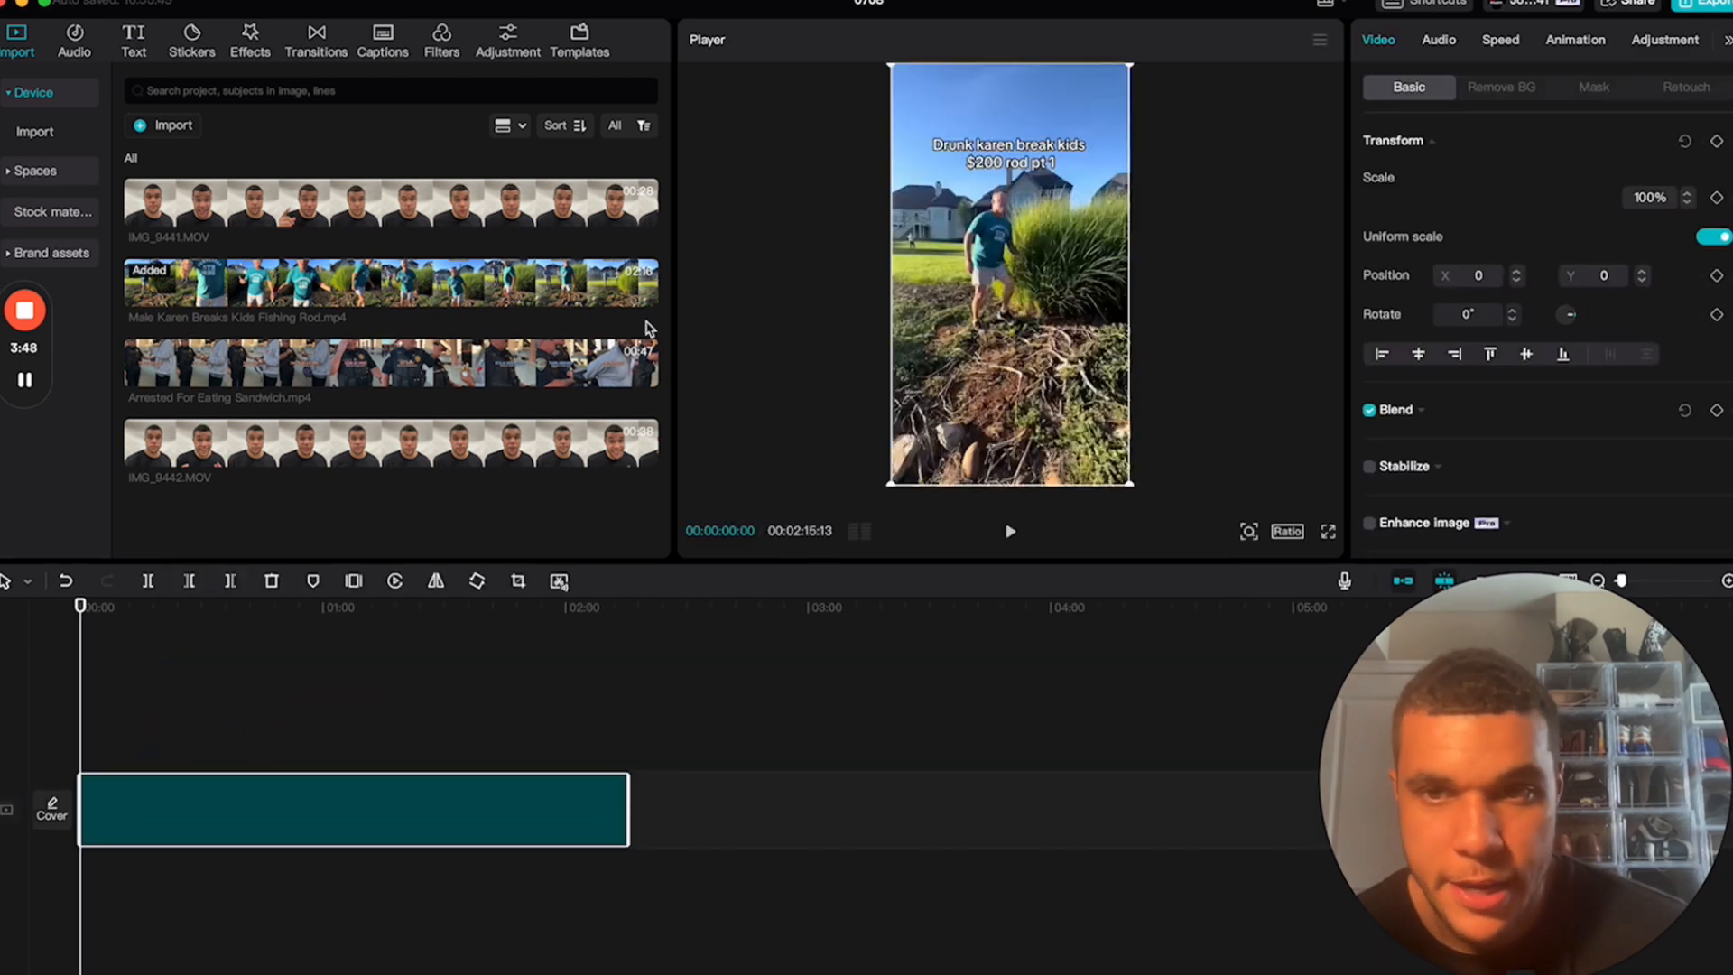
drag(370, 217, 89, 736)
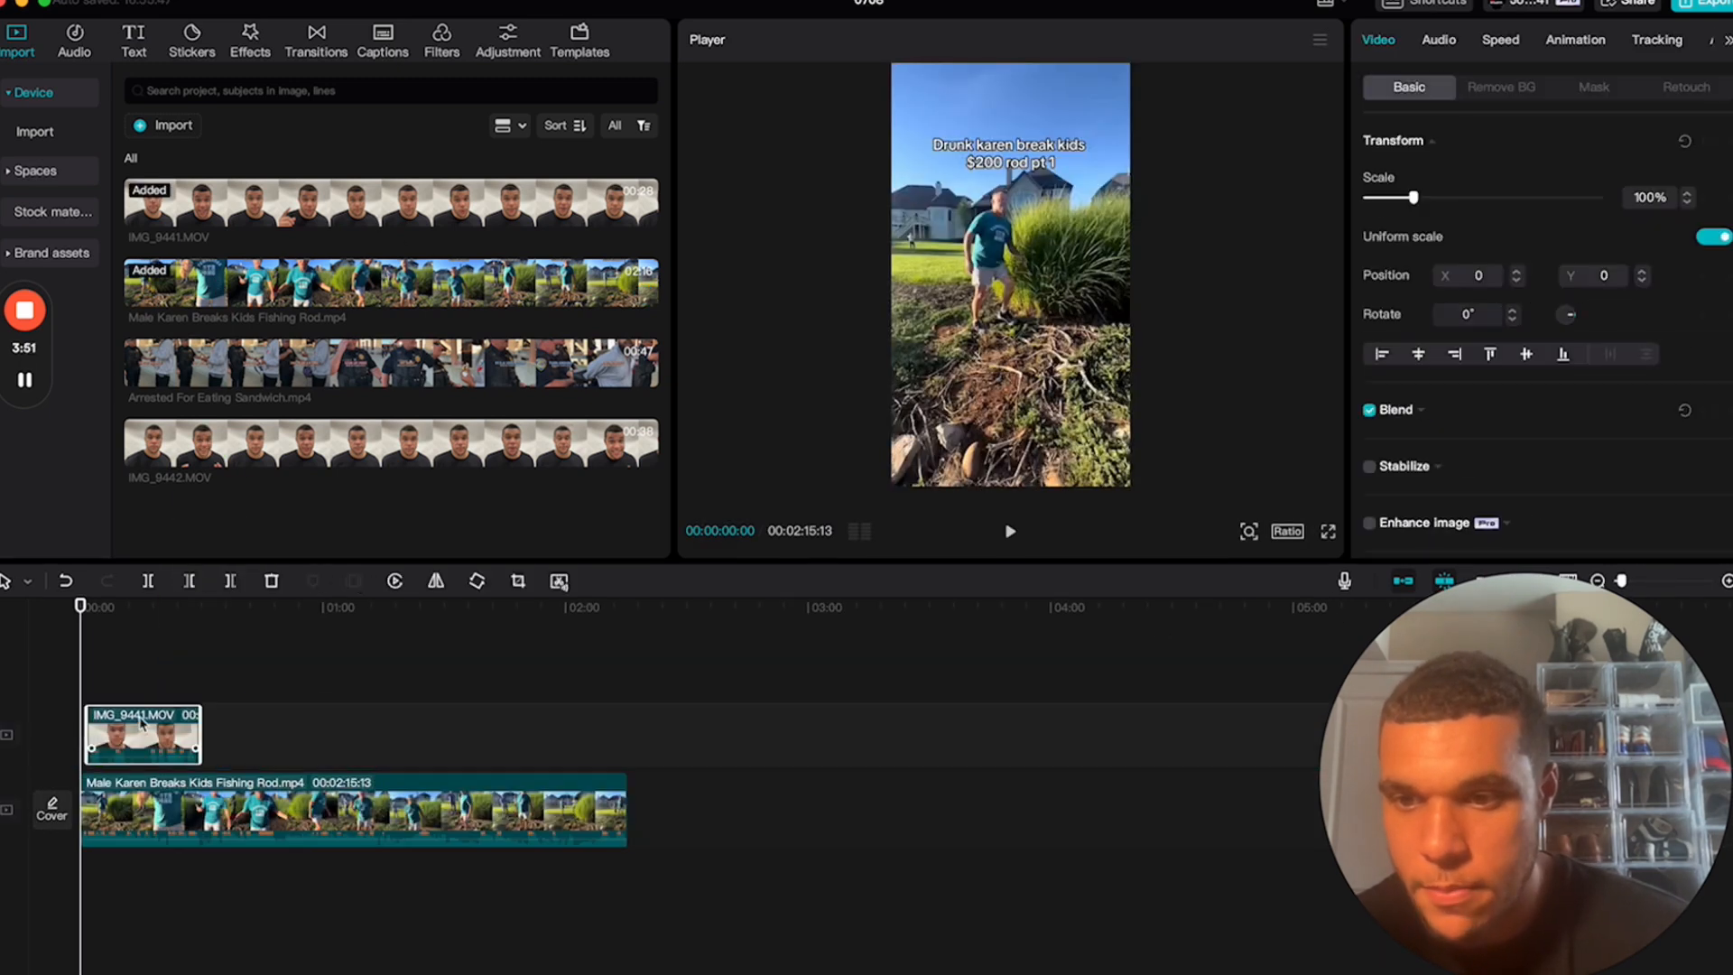
- Split IMG_9441.MOV at 00:00:01:00 and again at about 3 seconds
click(110, 819)
scroll(110, 819, up, 10)
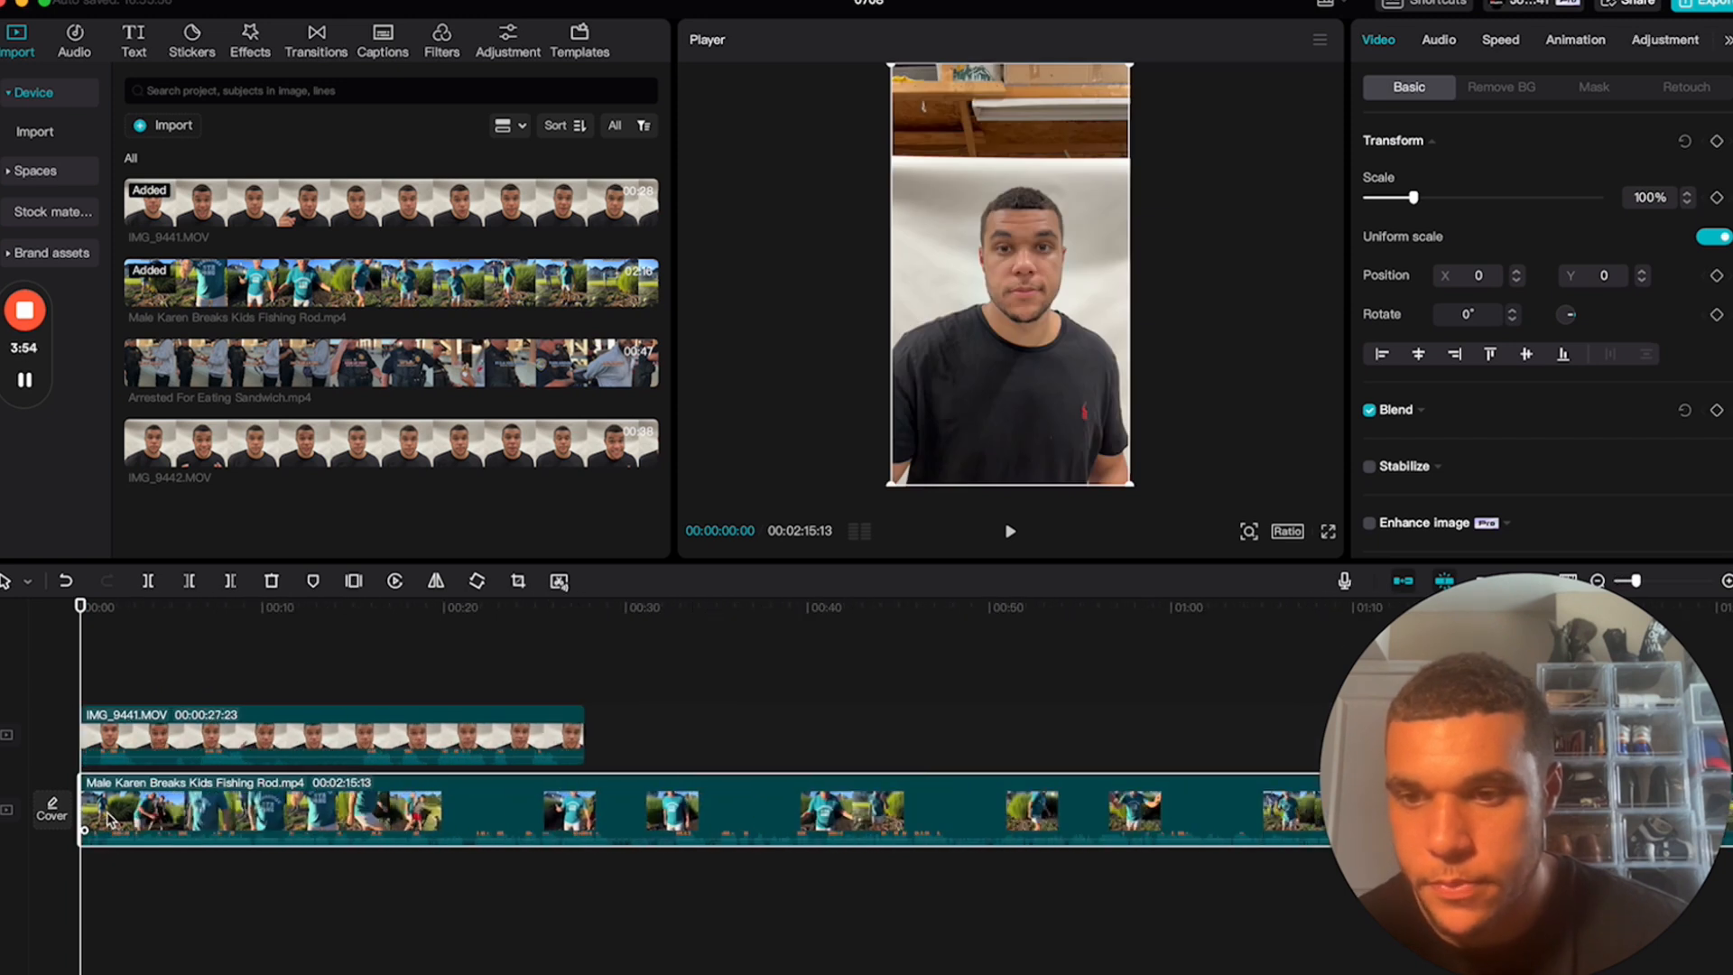
drag(143, 609, 117, 618)
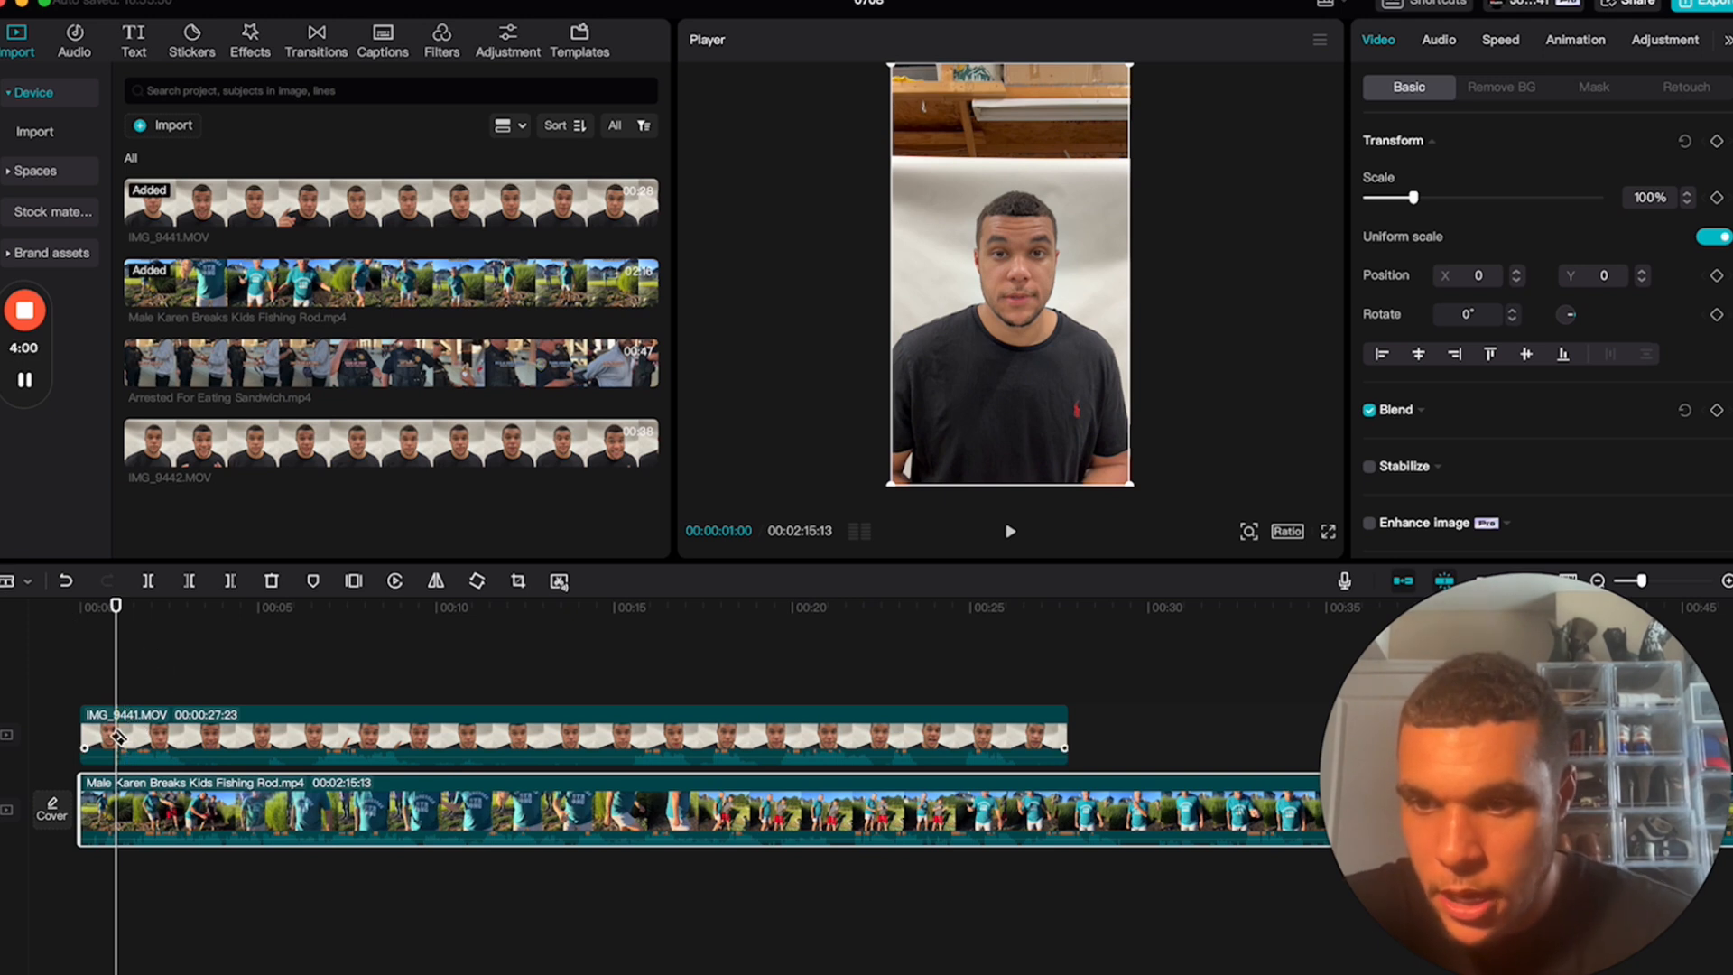
key(super+b)
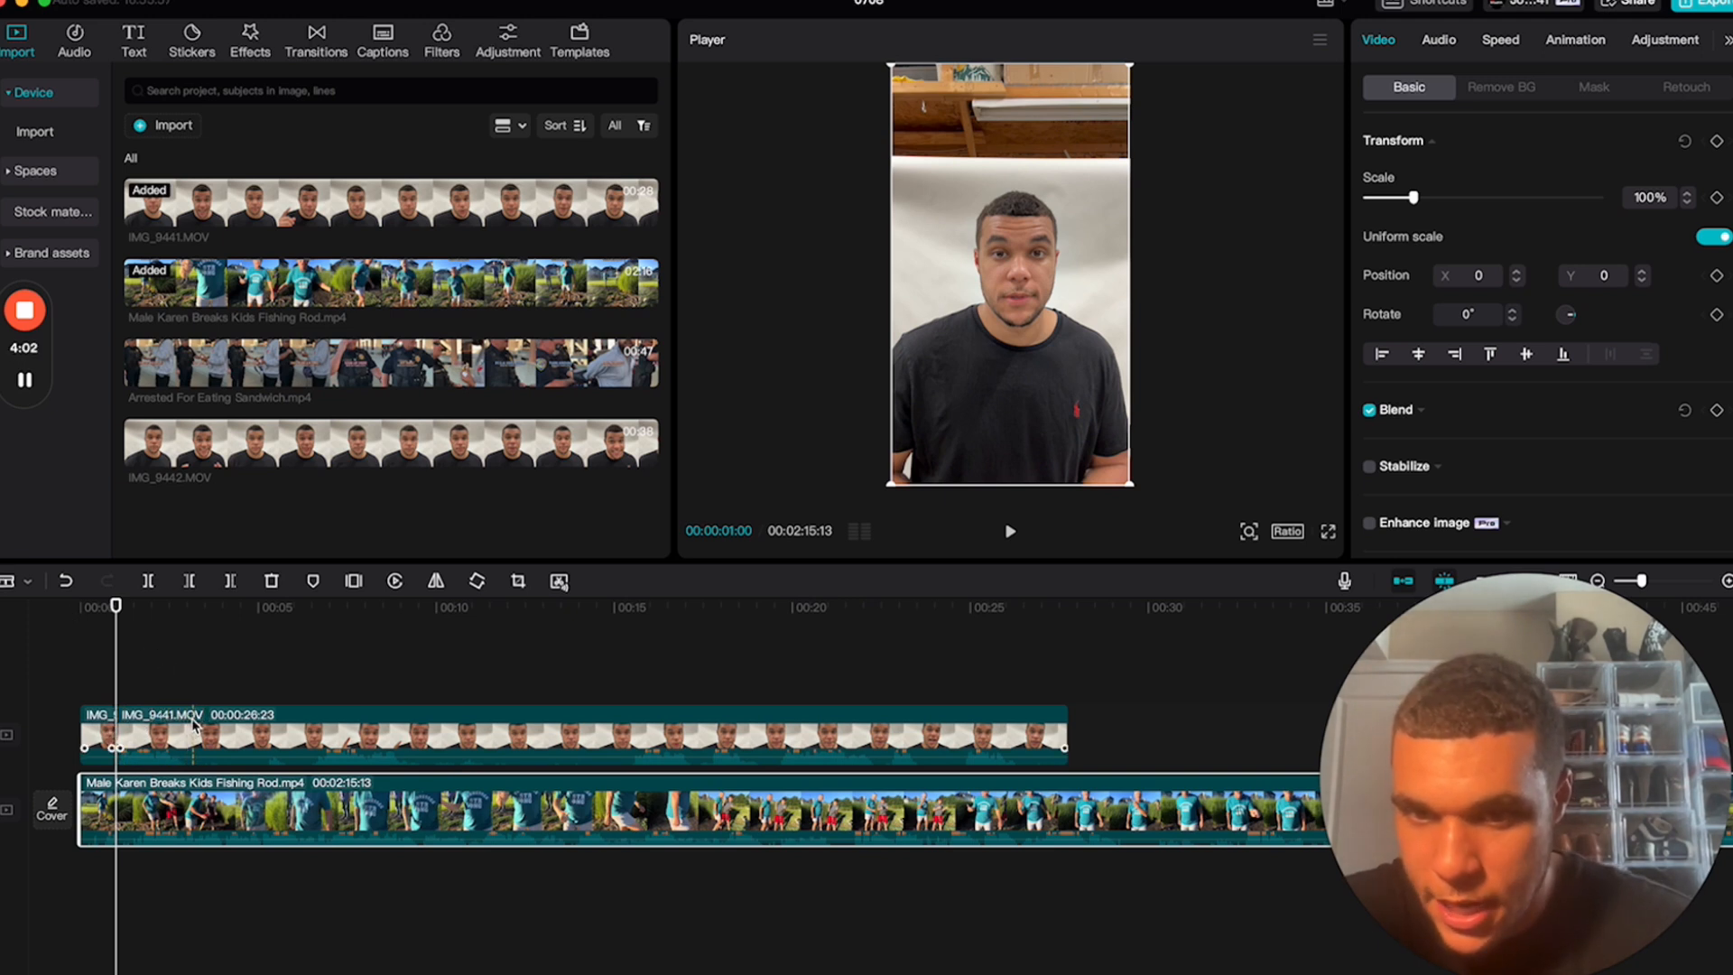
click(191, 723)
- Play back the opening seconds of IMG_9441.MOV with the volume raised to check the spoken intro
drag(150, 607, 113, 614)
key(space)
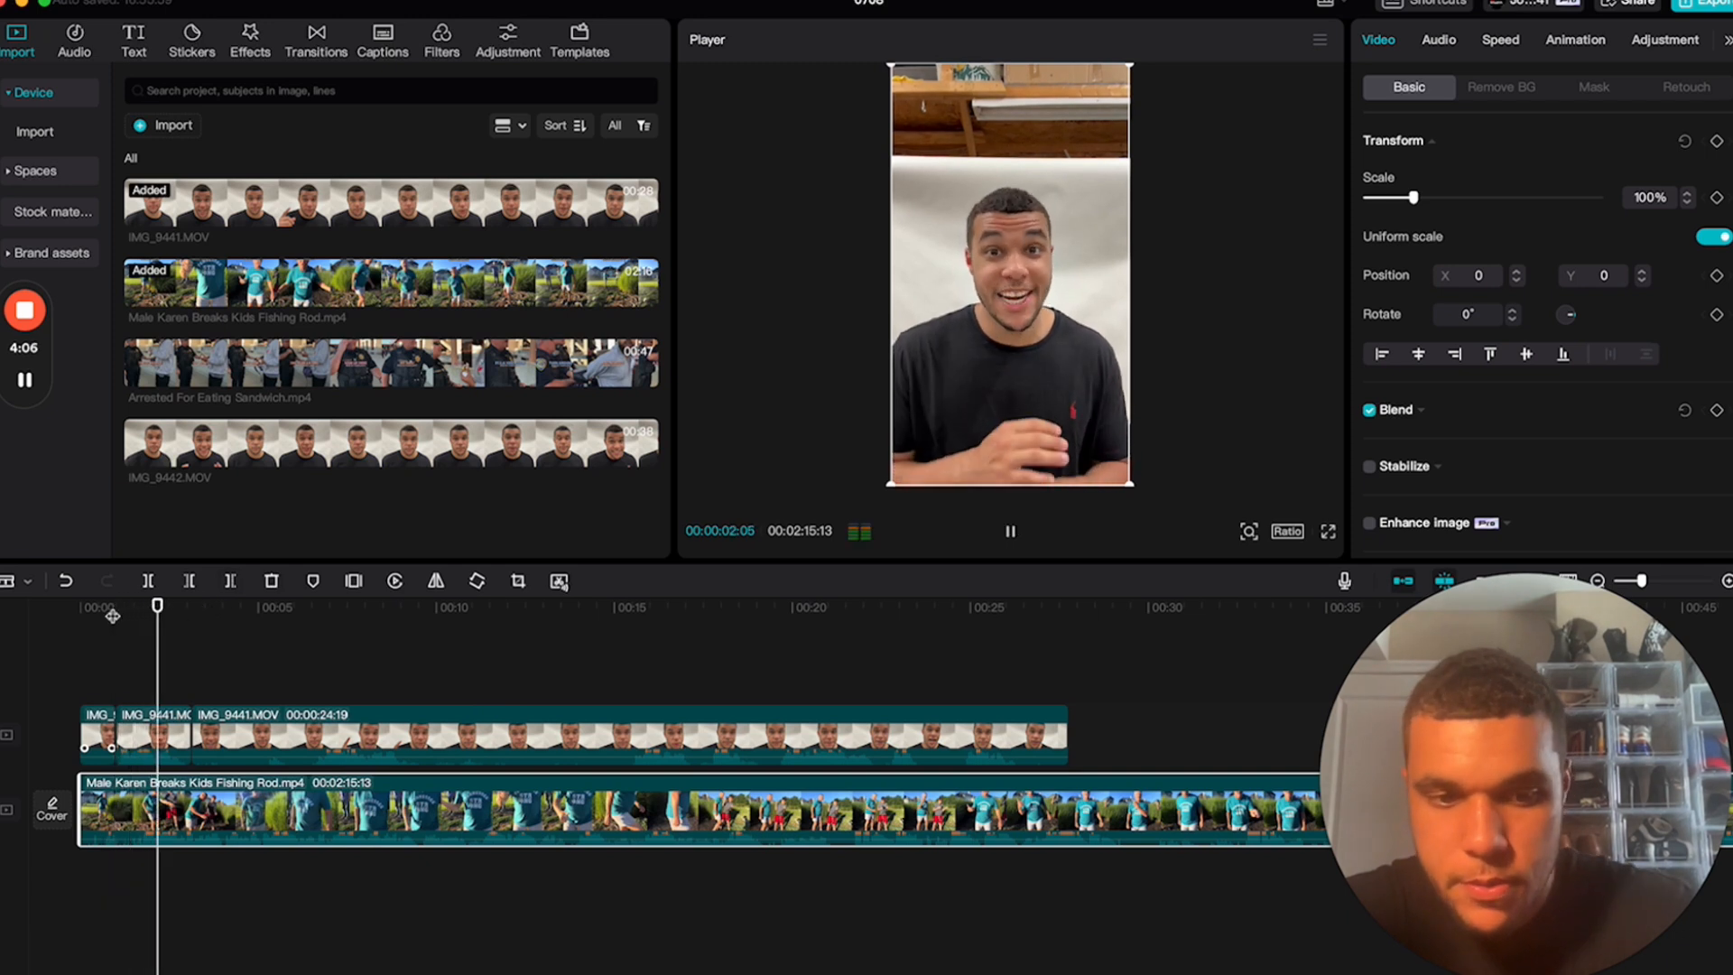
key(XF86AudioRaiseVolume)
key(XF86AudioRaiseVolume)
key(XF86AudioRaiseVolume)
key(XF86AudioRaiseVolume)
key(XF86AudioRaiseVolume)
key(space)
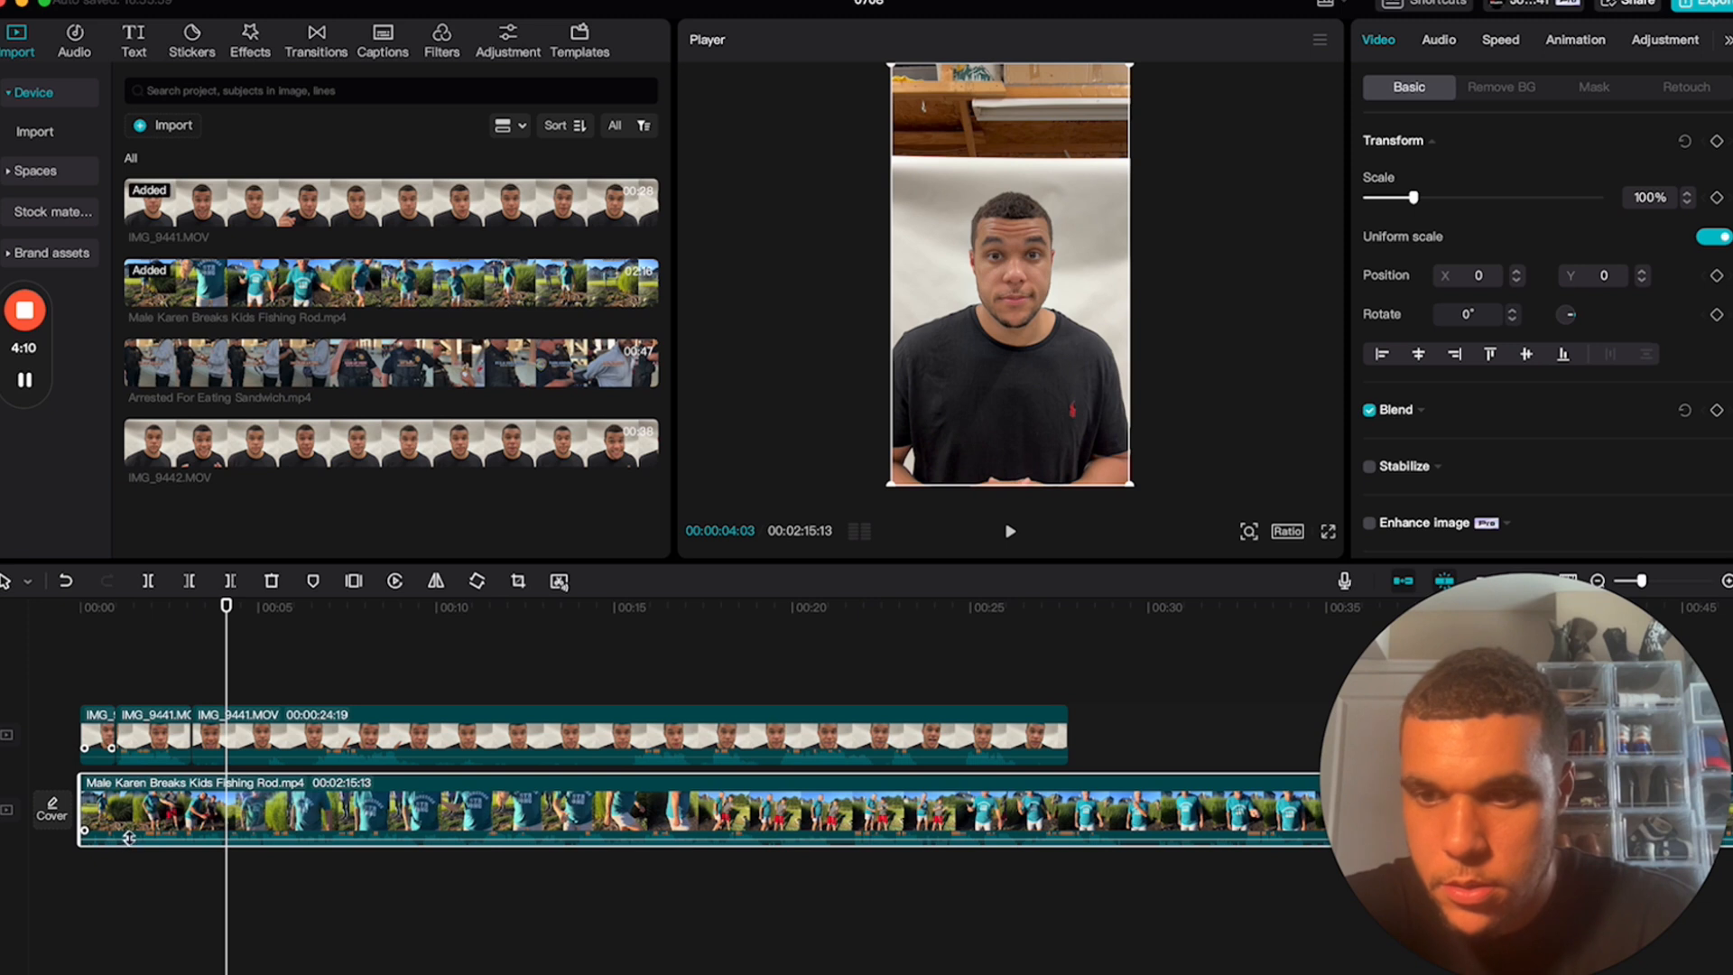
click(100, 610)
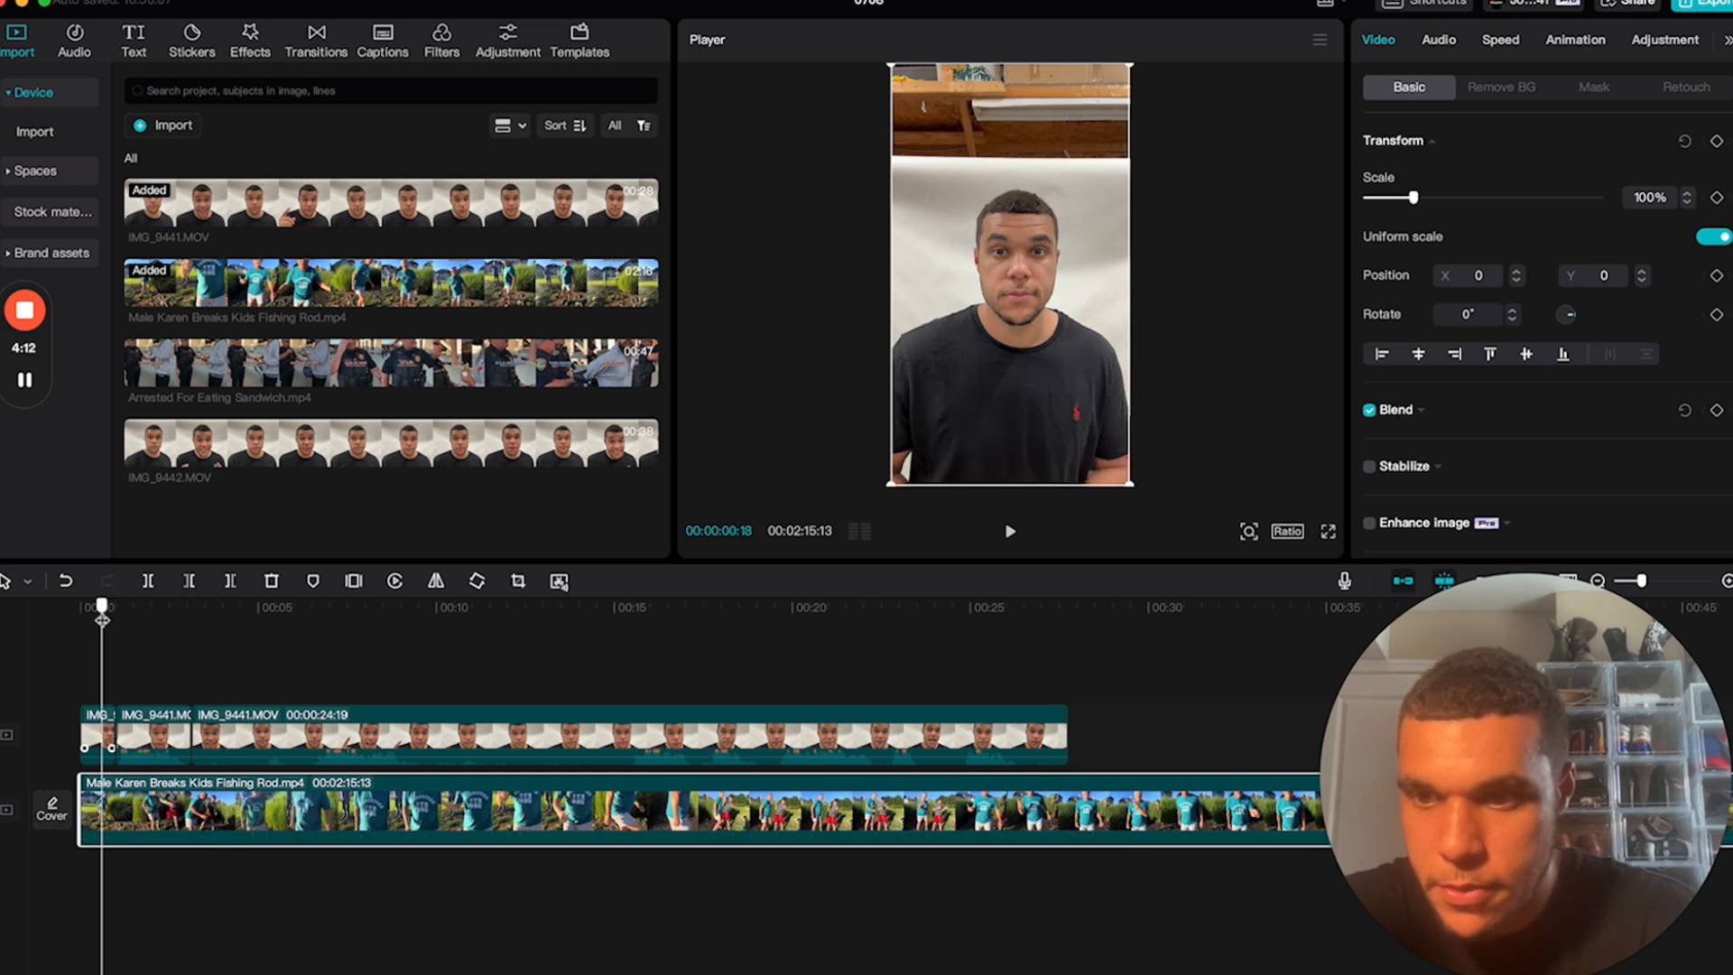
key(space)
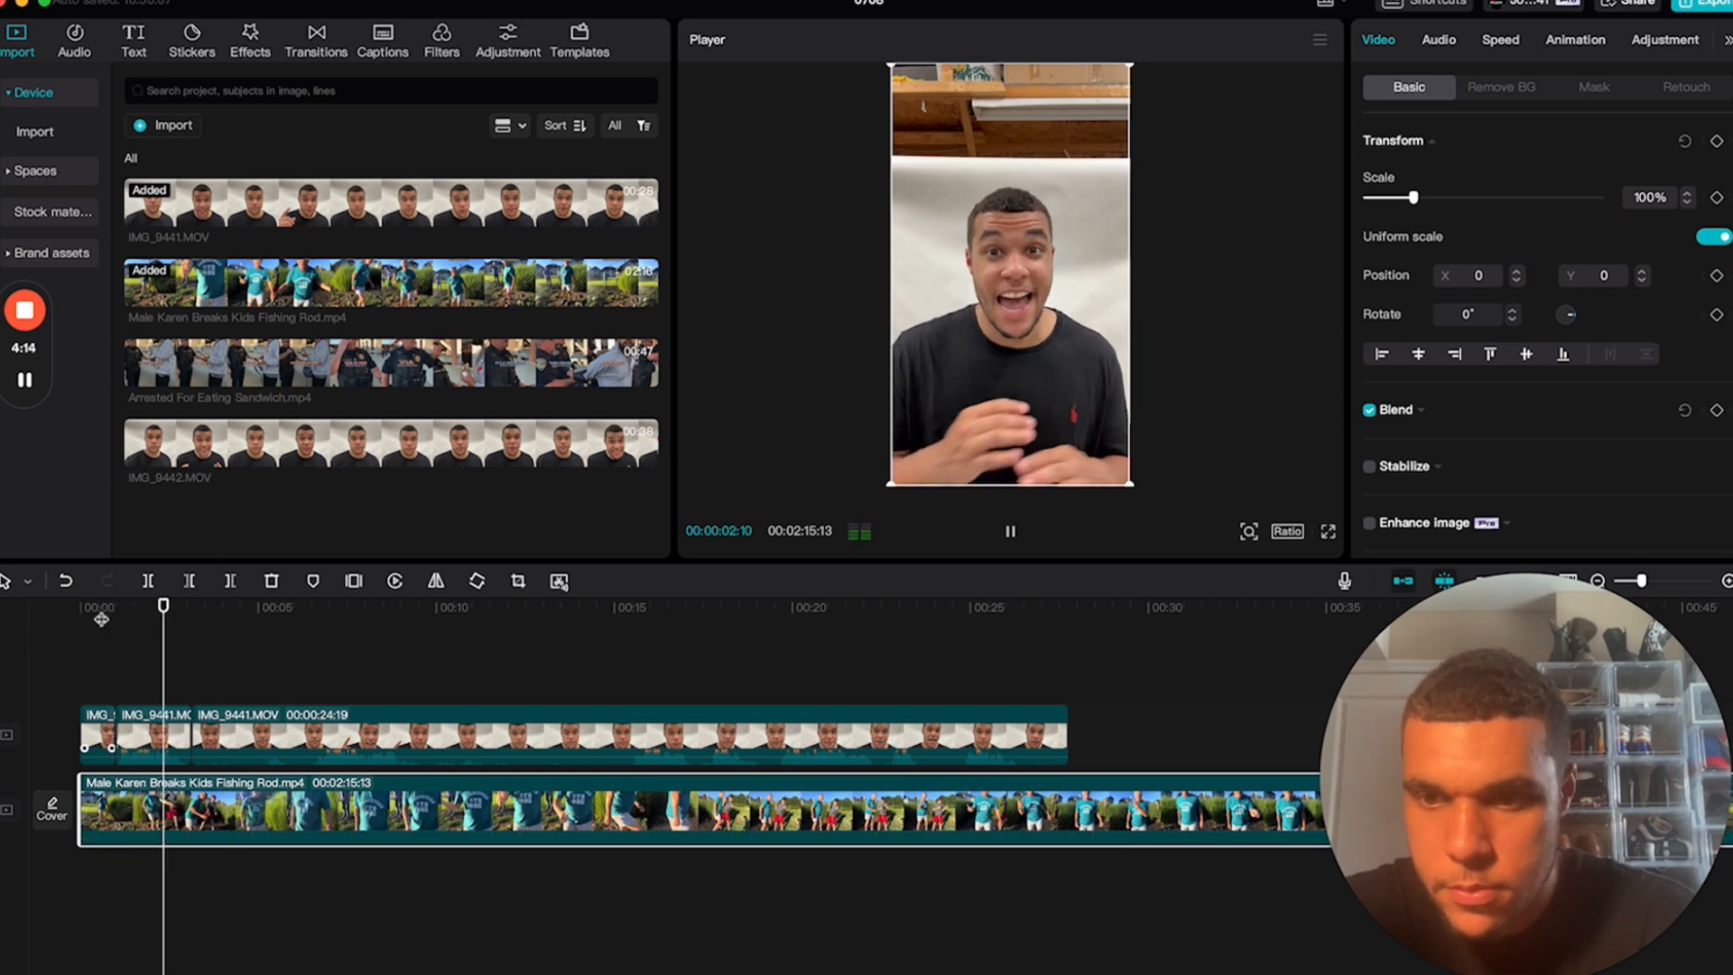
key(space)
- Replace the main-track fishing rod clip with Arrested For Eating Sandwich.mp4 and delete the first one-second segment of IMG_9441.MOV
key(Delete)
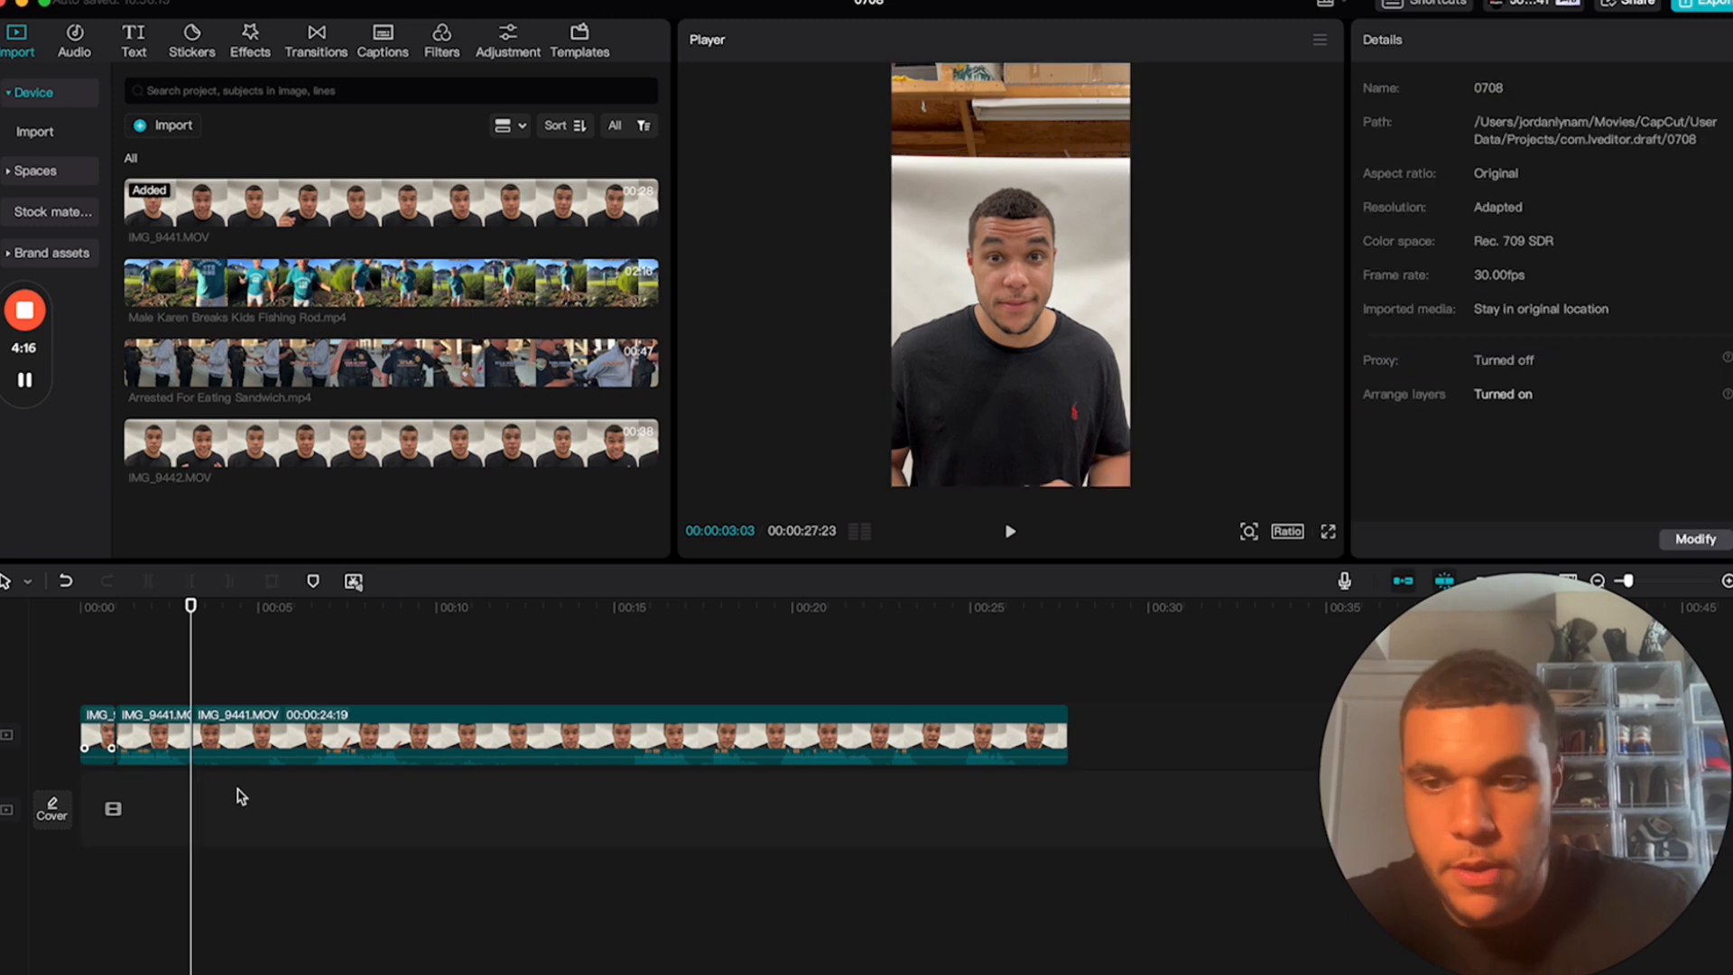
drag(210, 372, 80, 817)
click(104, 610)
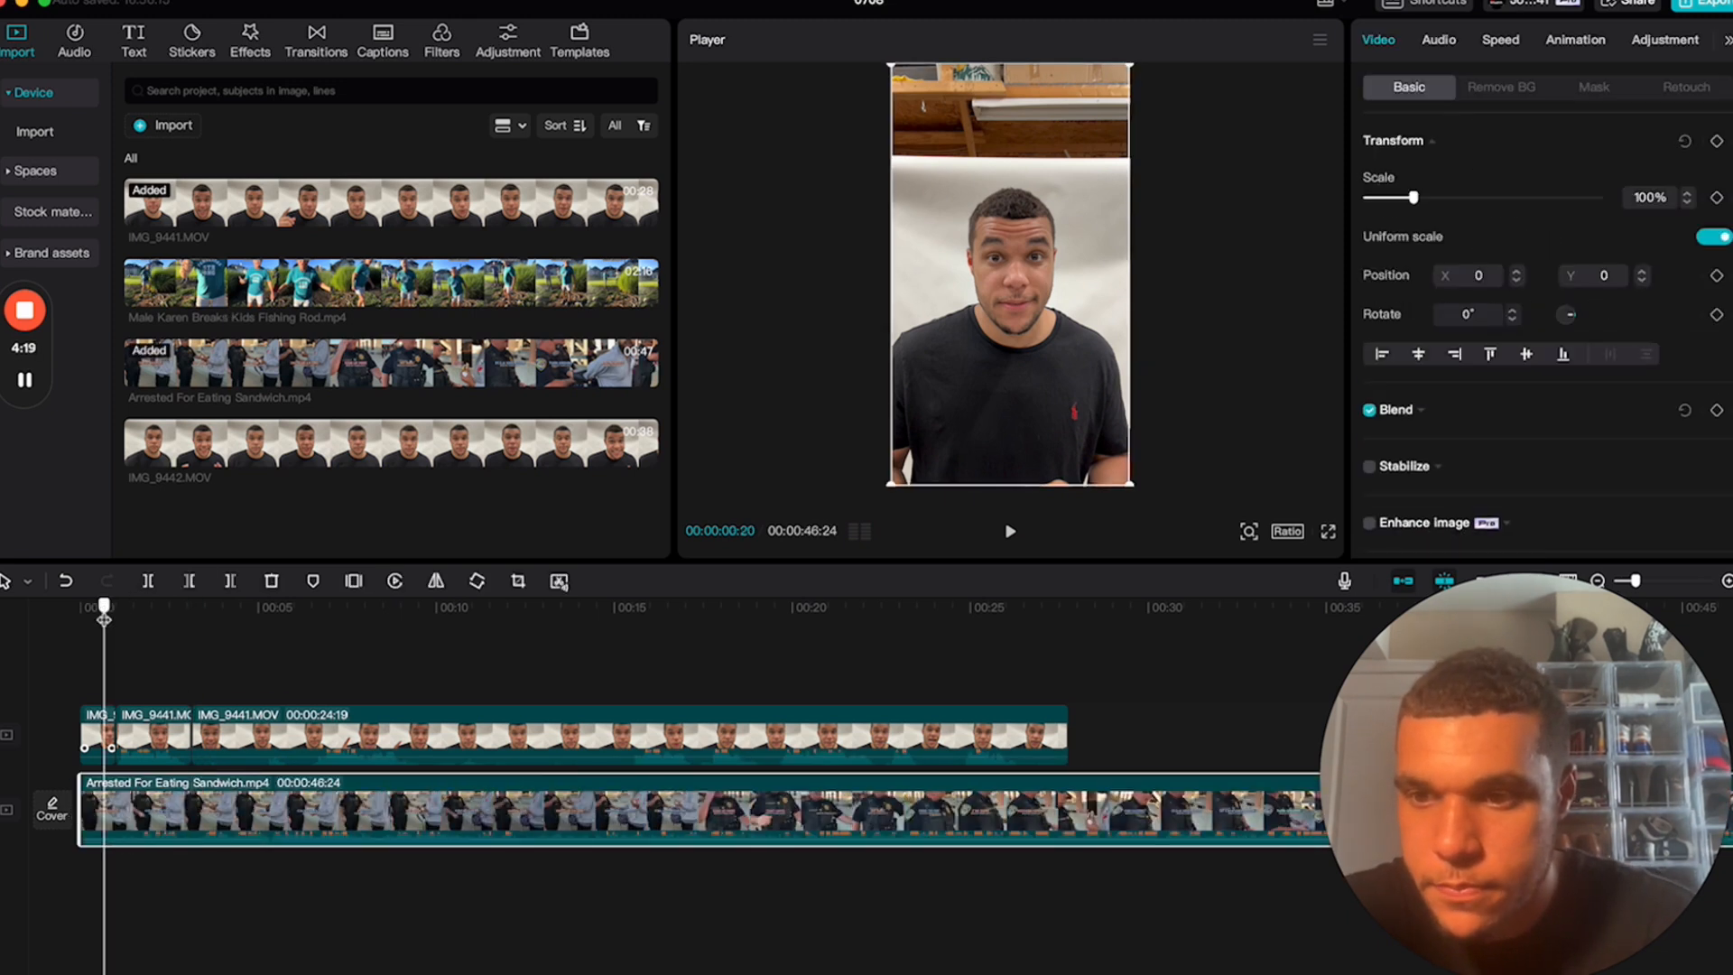
click(97, 732)
key(Delete)
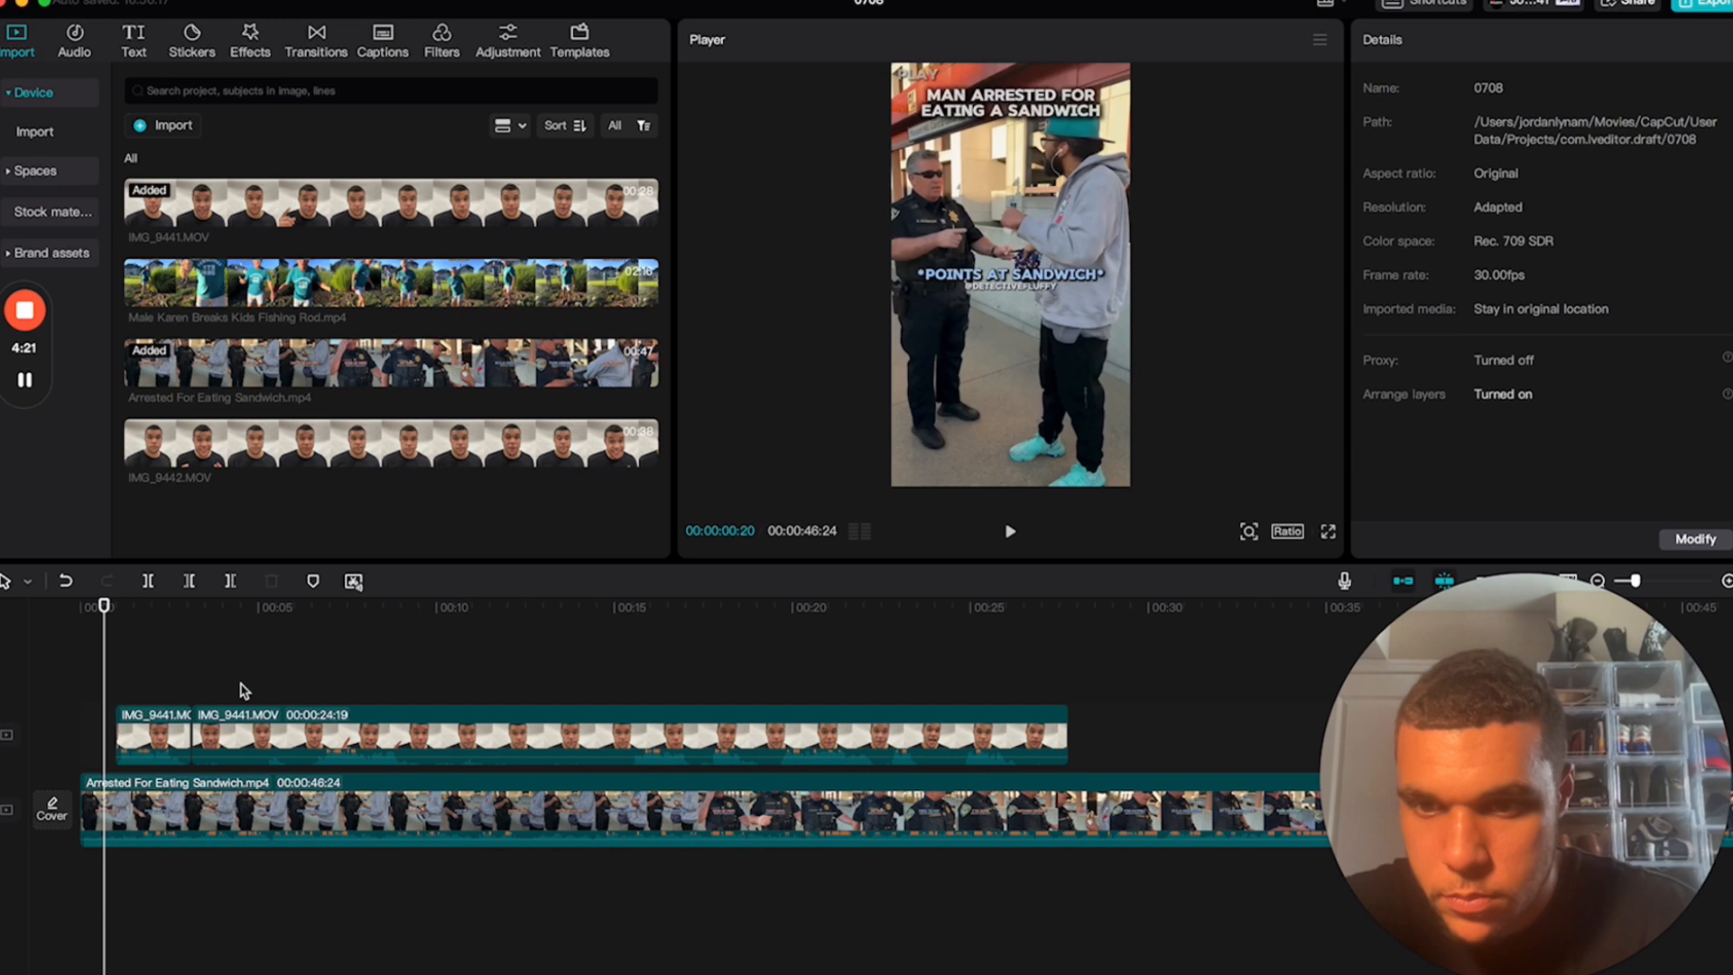
- Play the reaction footage from about 6 seconds and split IMG_9441.MOV at about 6.4 seconds and at 00:00:09:13
click(298, 607)
click(258, 842)
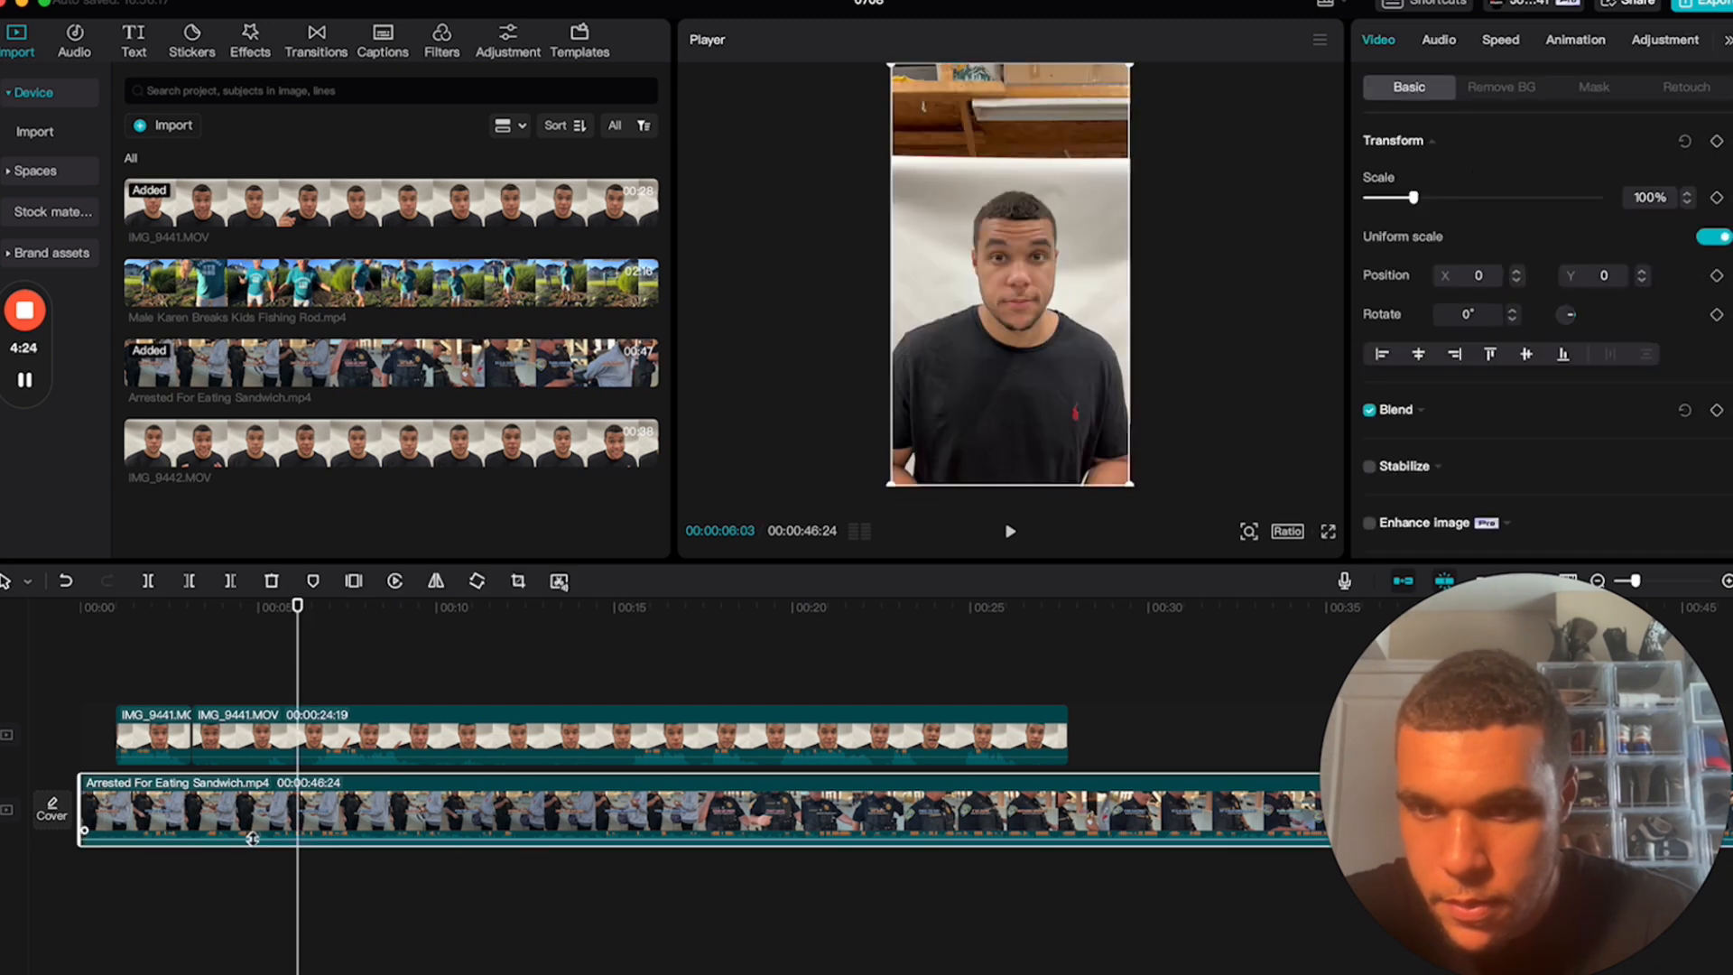
key(space)
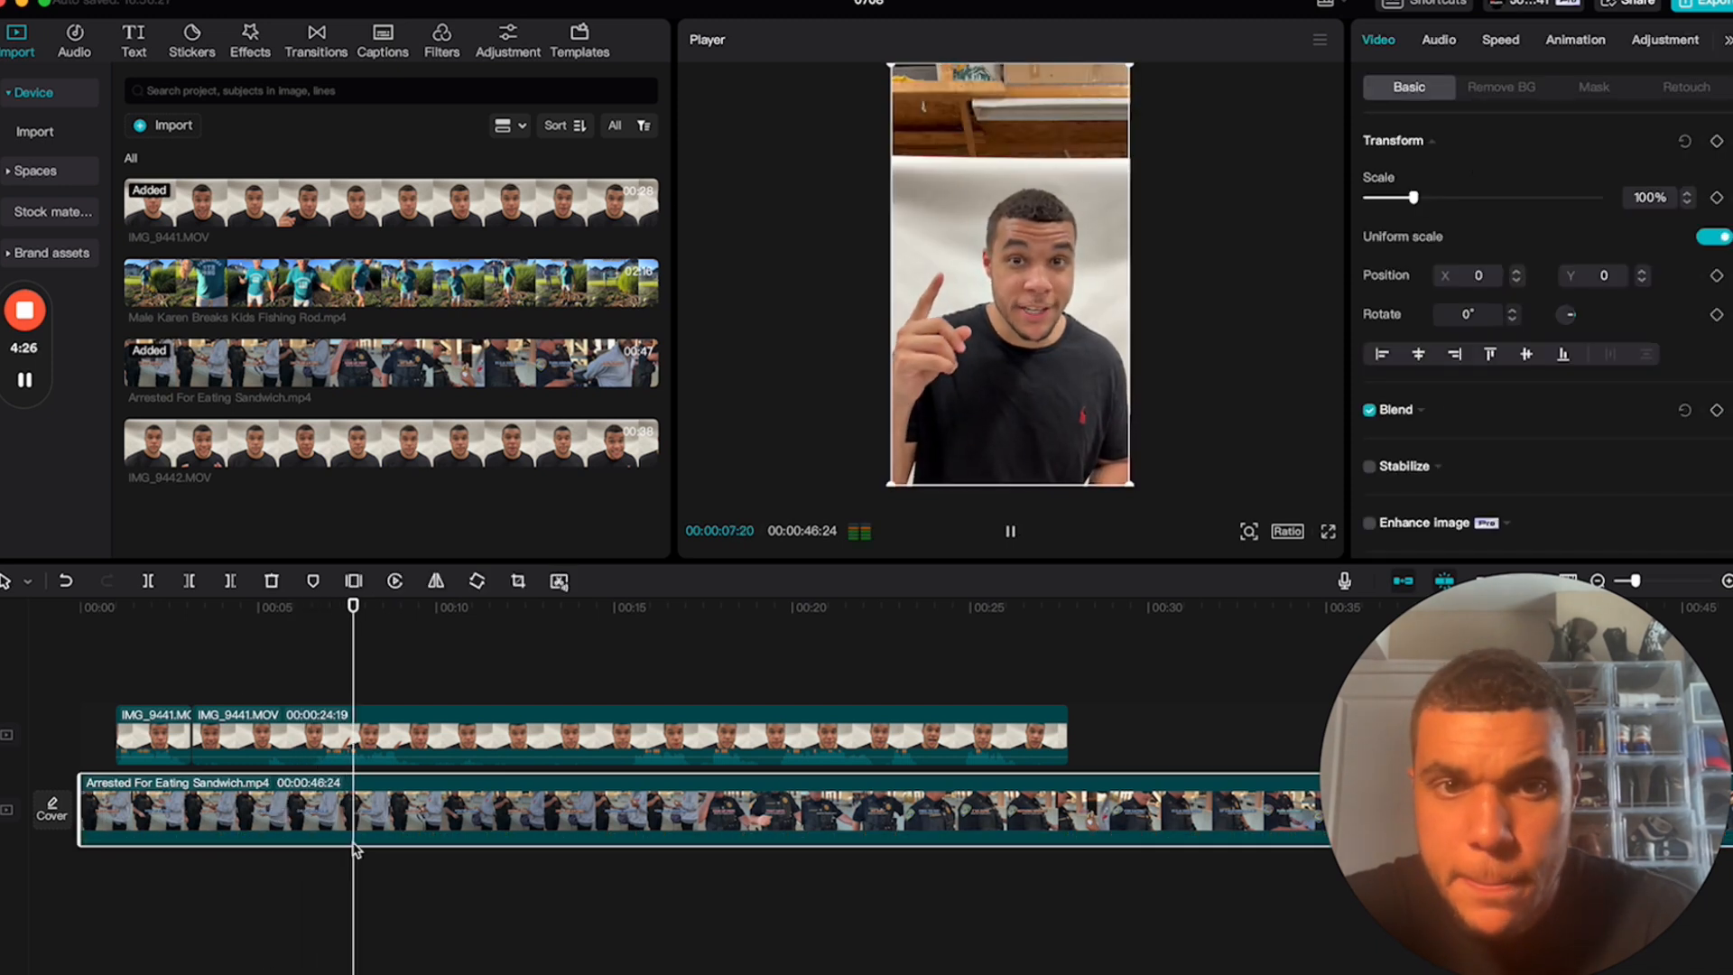
key(space)
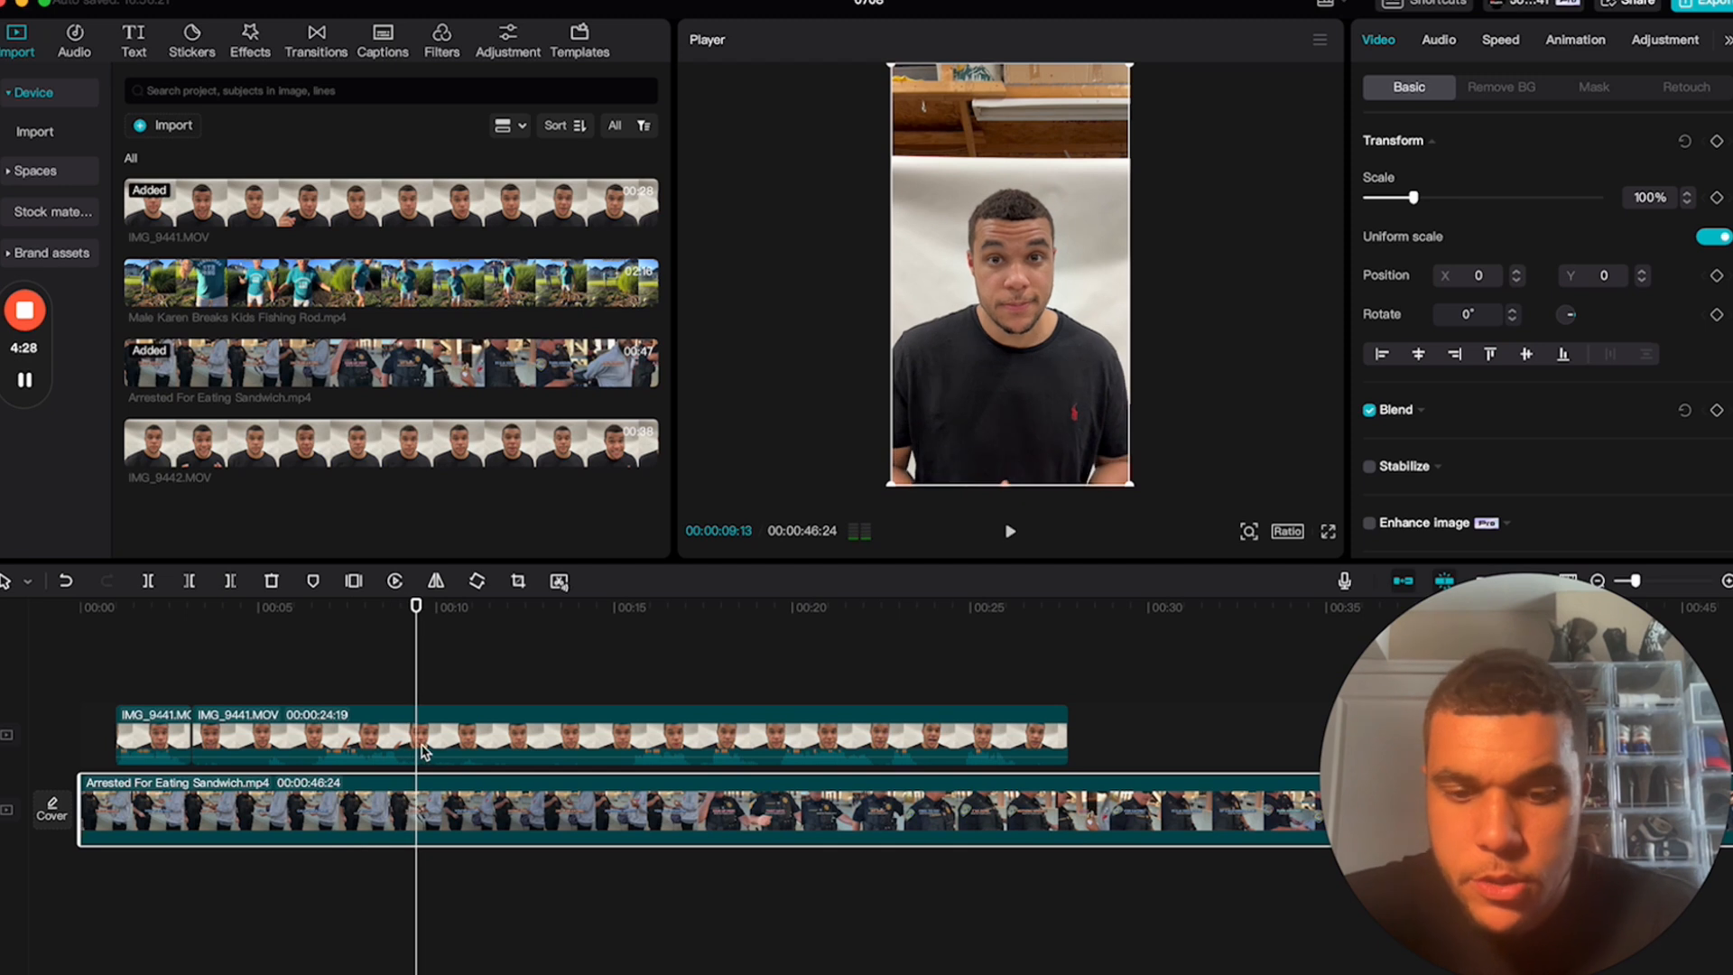
key(b)
click(312, 731)
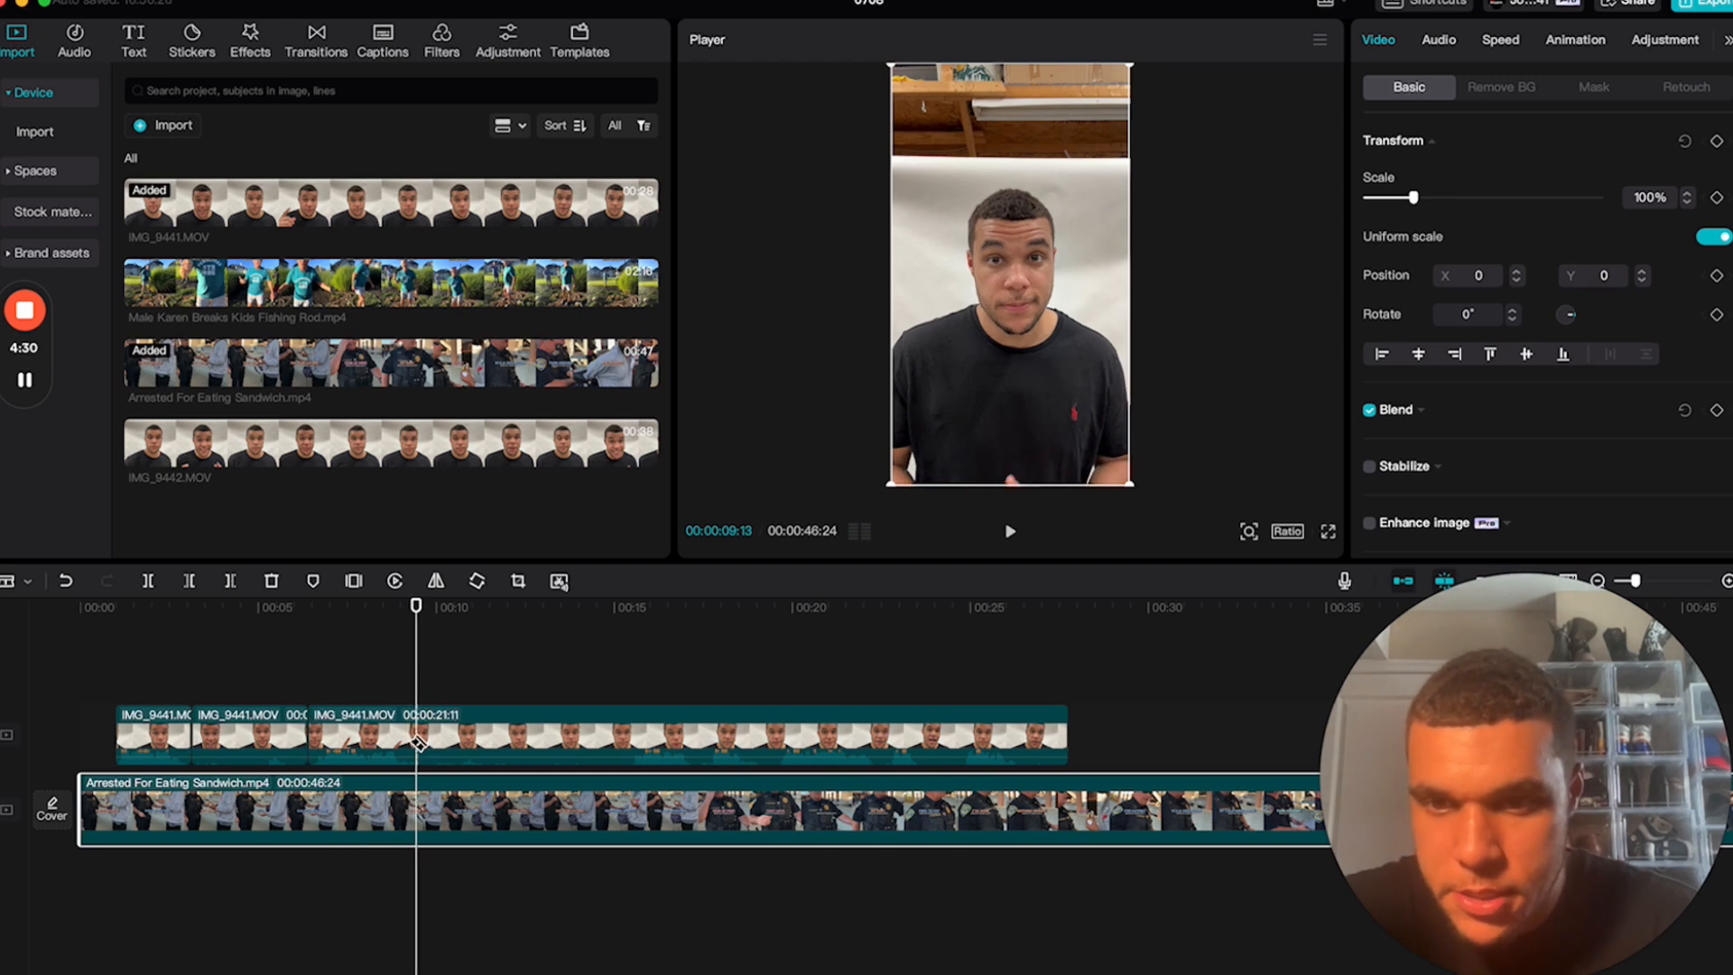
click(416, 742)
- Delete the IMG_9441.MOV segment between about 3 and 6.4 seconds
key(a)
click(305, 748)
key(Delete)
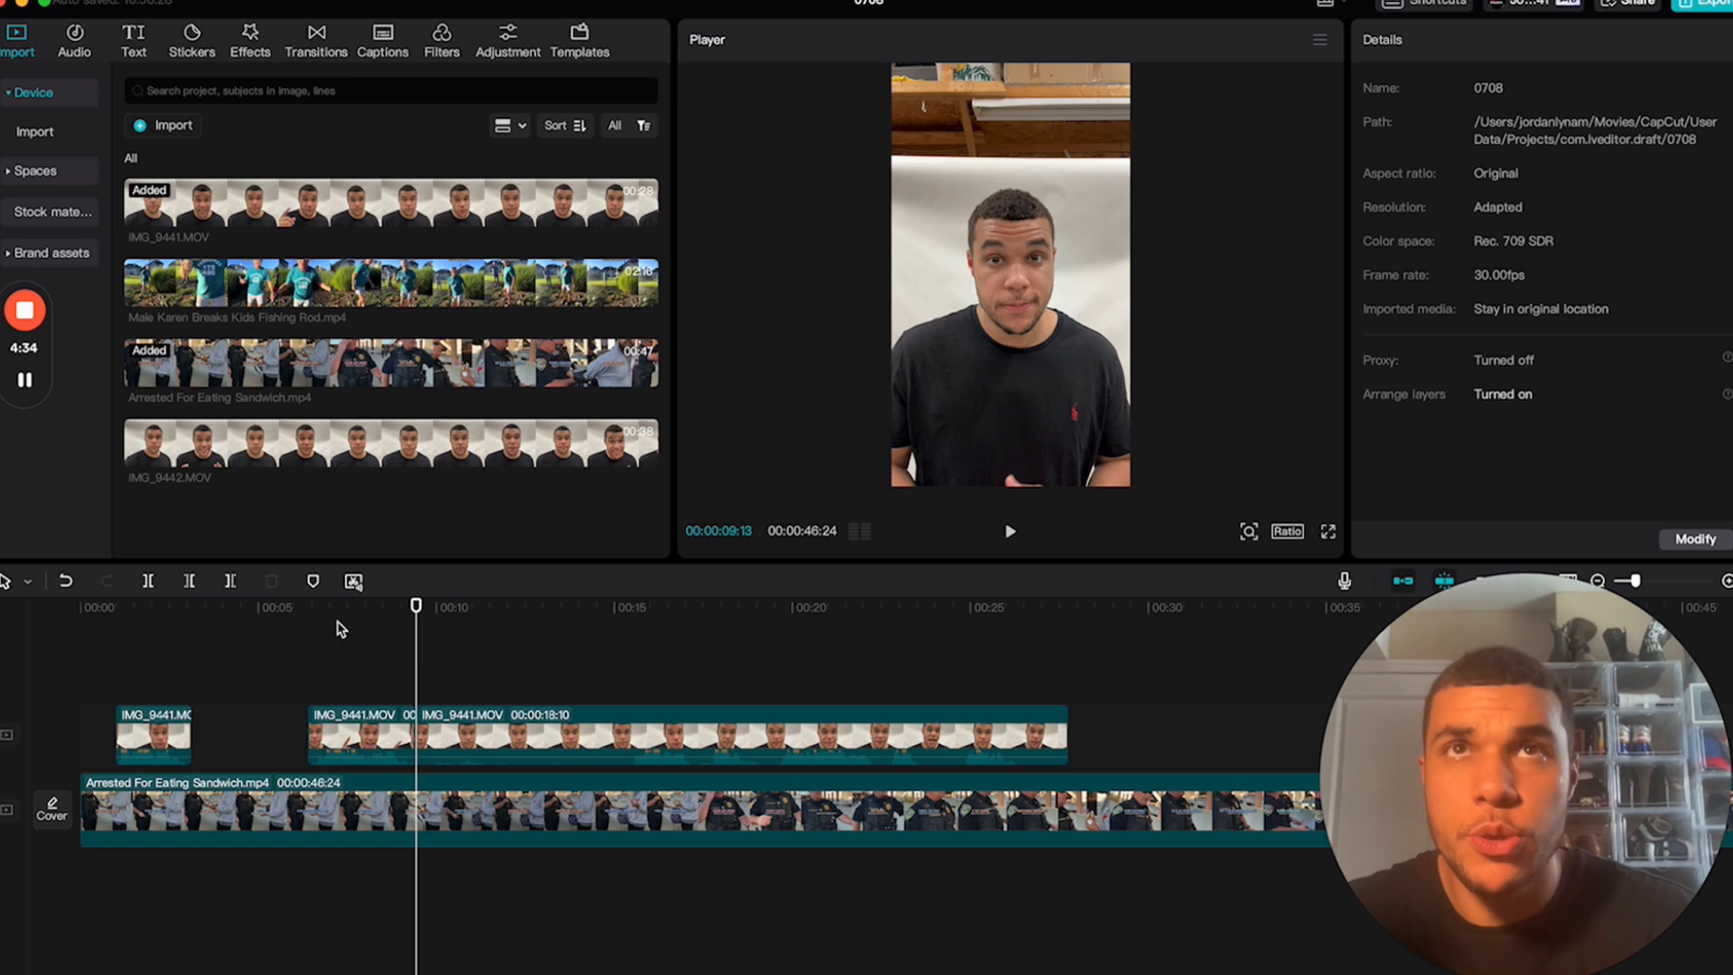
- Swap the first two IMG_9441.MOV segments, placing the longer one at the timeline start and the shorter one at about 6.4 seconds
mouse_move(357, 751)
mouse_down()
mouse_move(242, 749)
mouse_move(350, 735)
mouse_up()
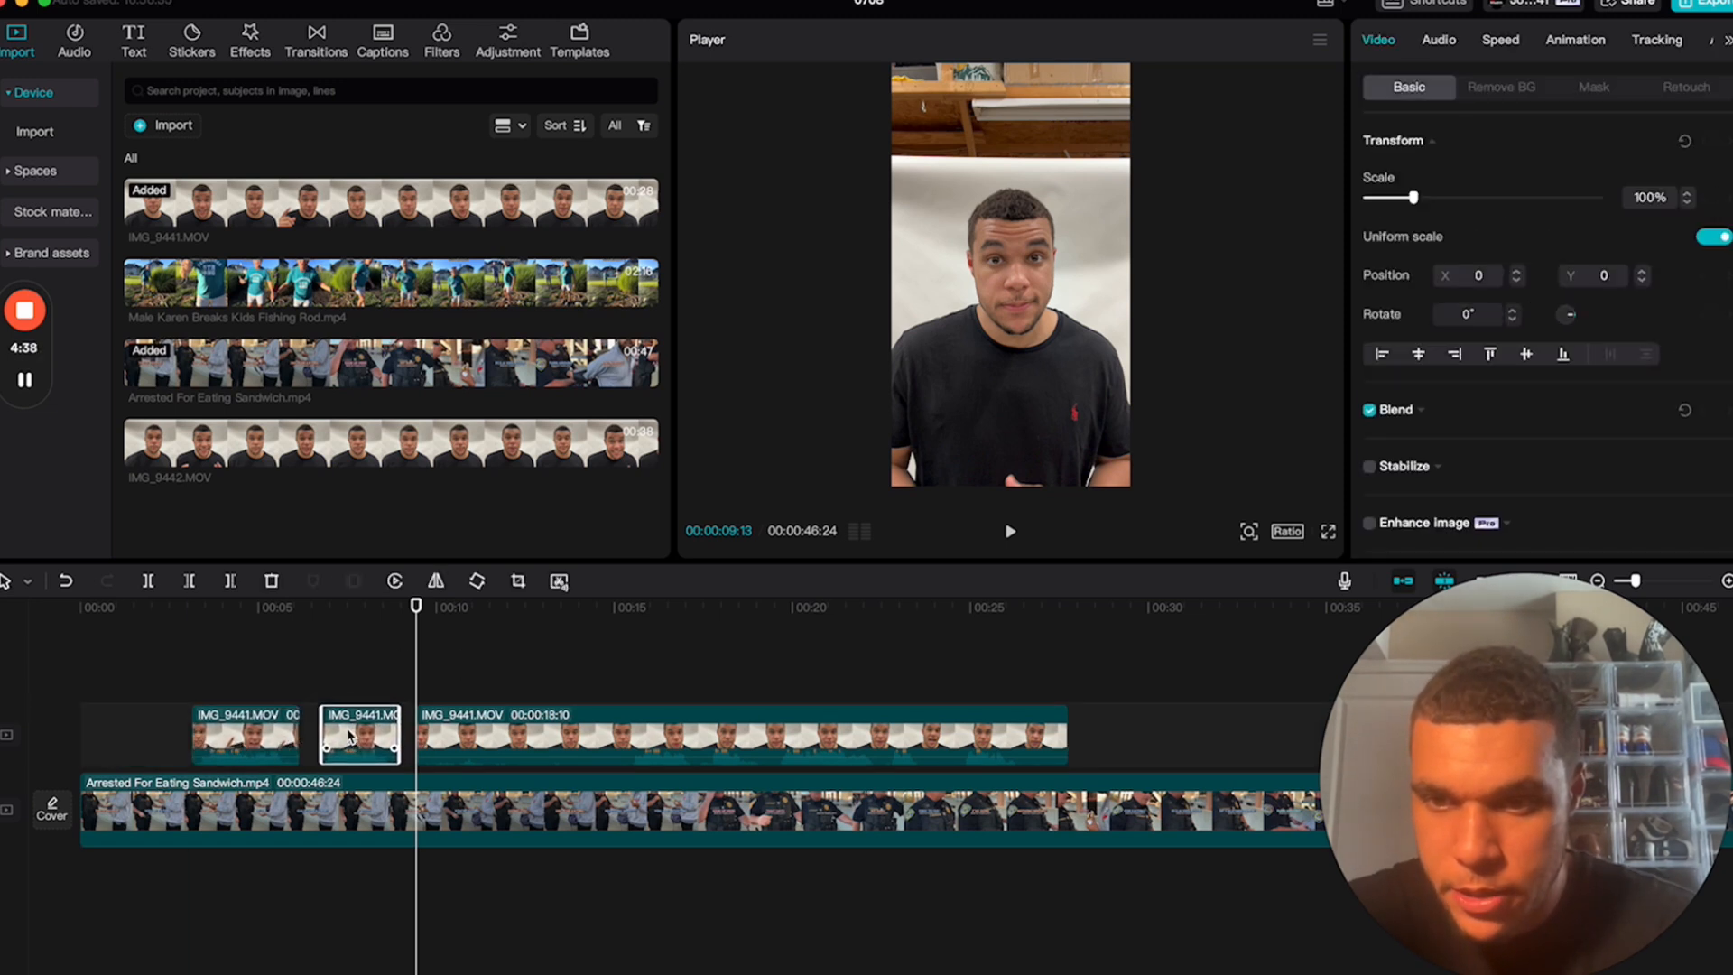
drag(242, 735, 132, 738)
drag(367, 725, 352, 727)
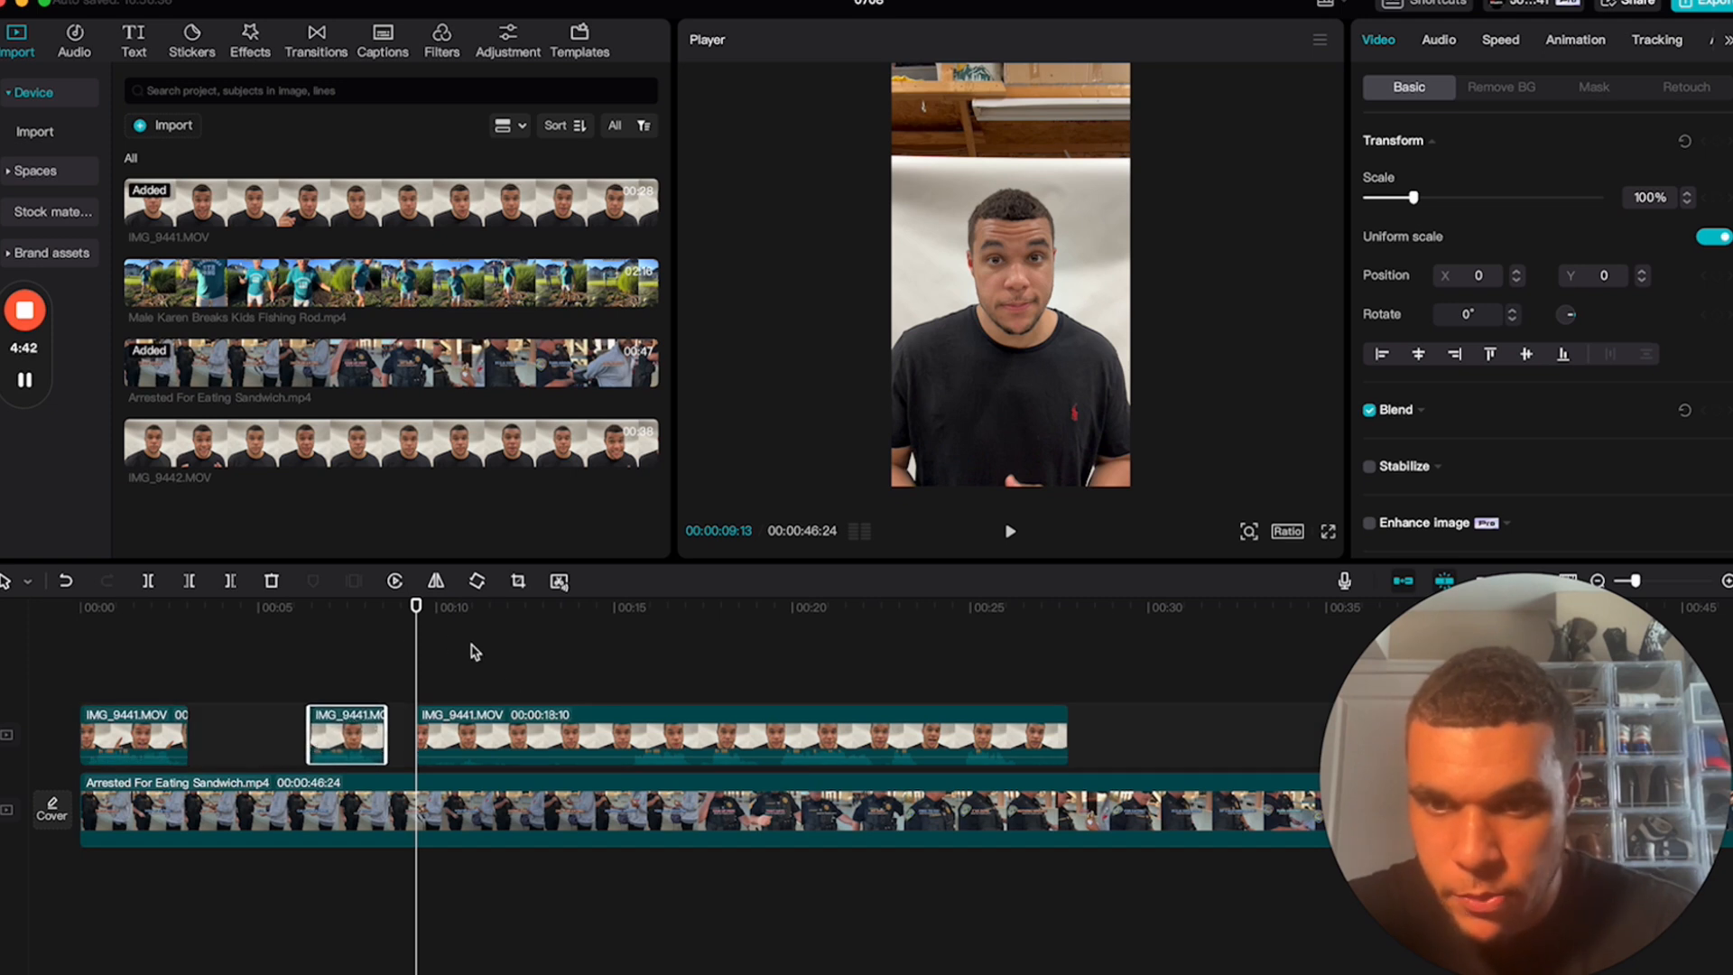
- Play the remaining IMG_9441.MOV segment from about 15 seconds and split it at about 17.5 seconds and at 00:00:22:12
click(615, 609)
key(space)
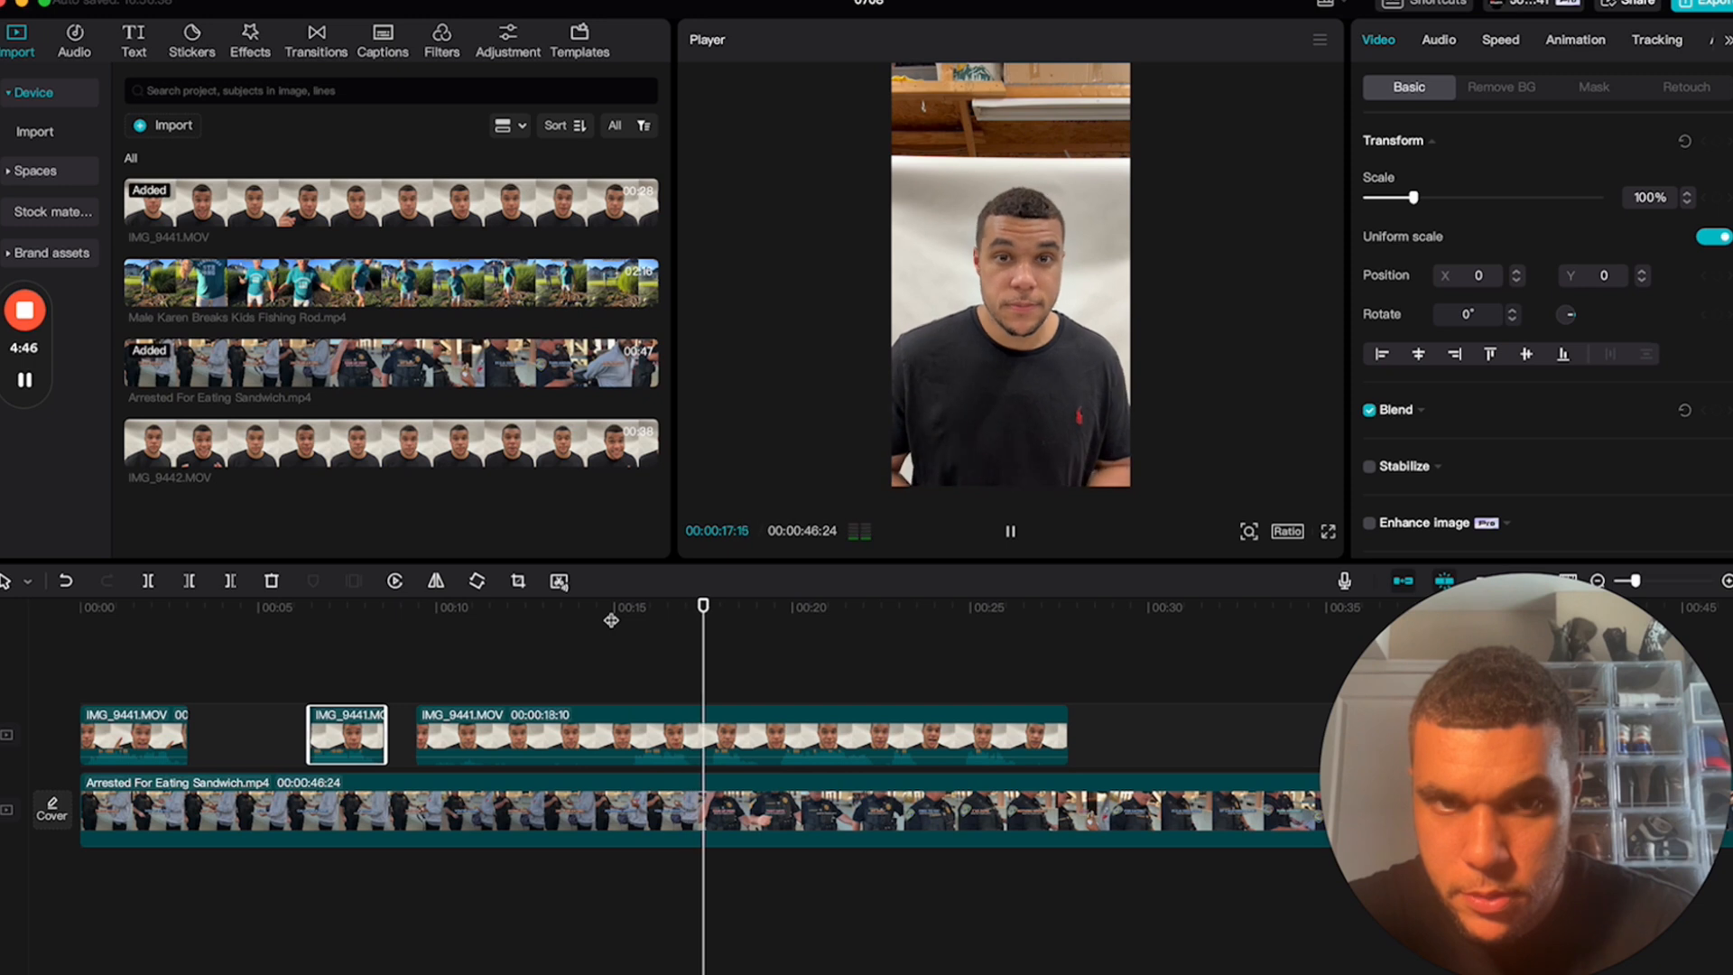
key(space)
key(space)
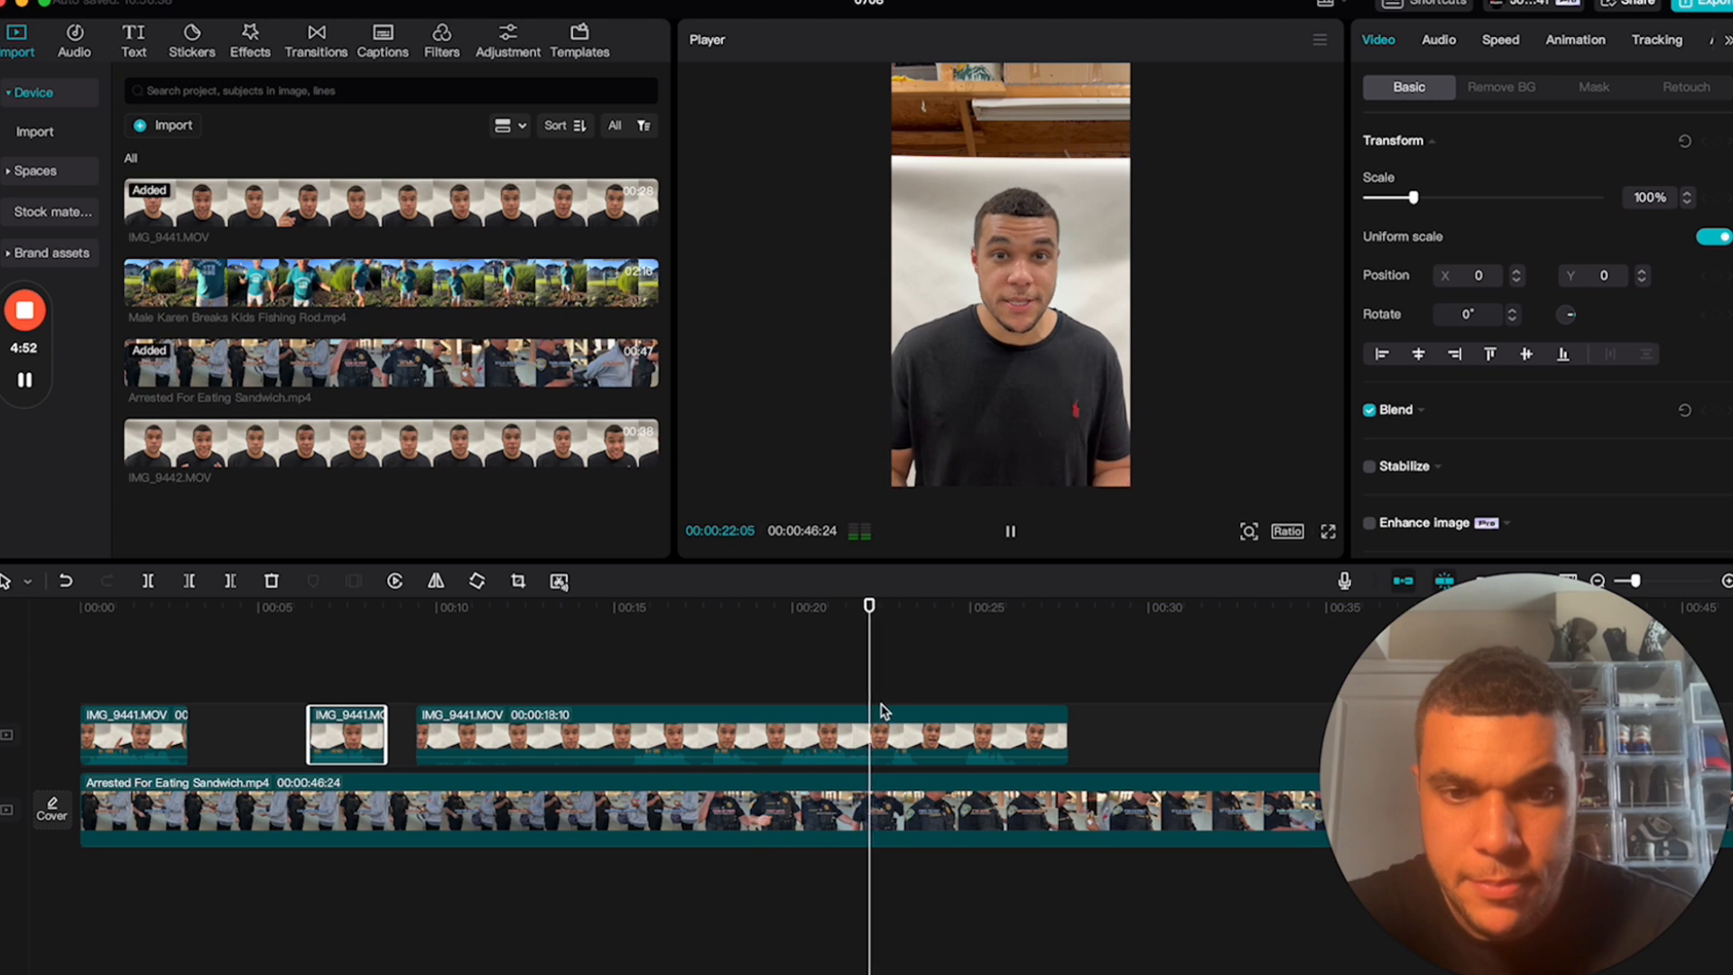
key(space)
key(b)
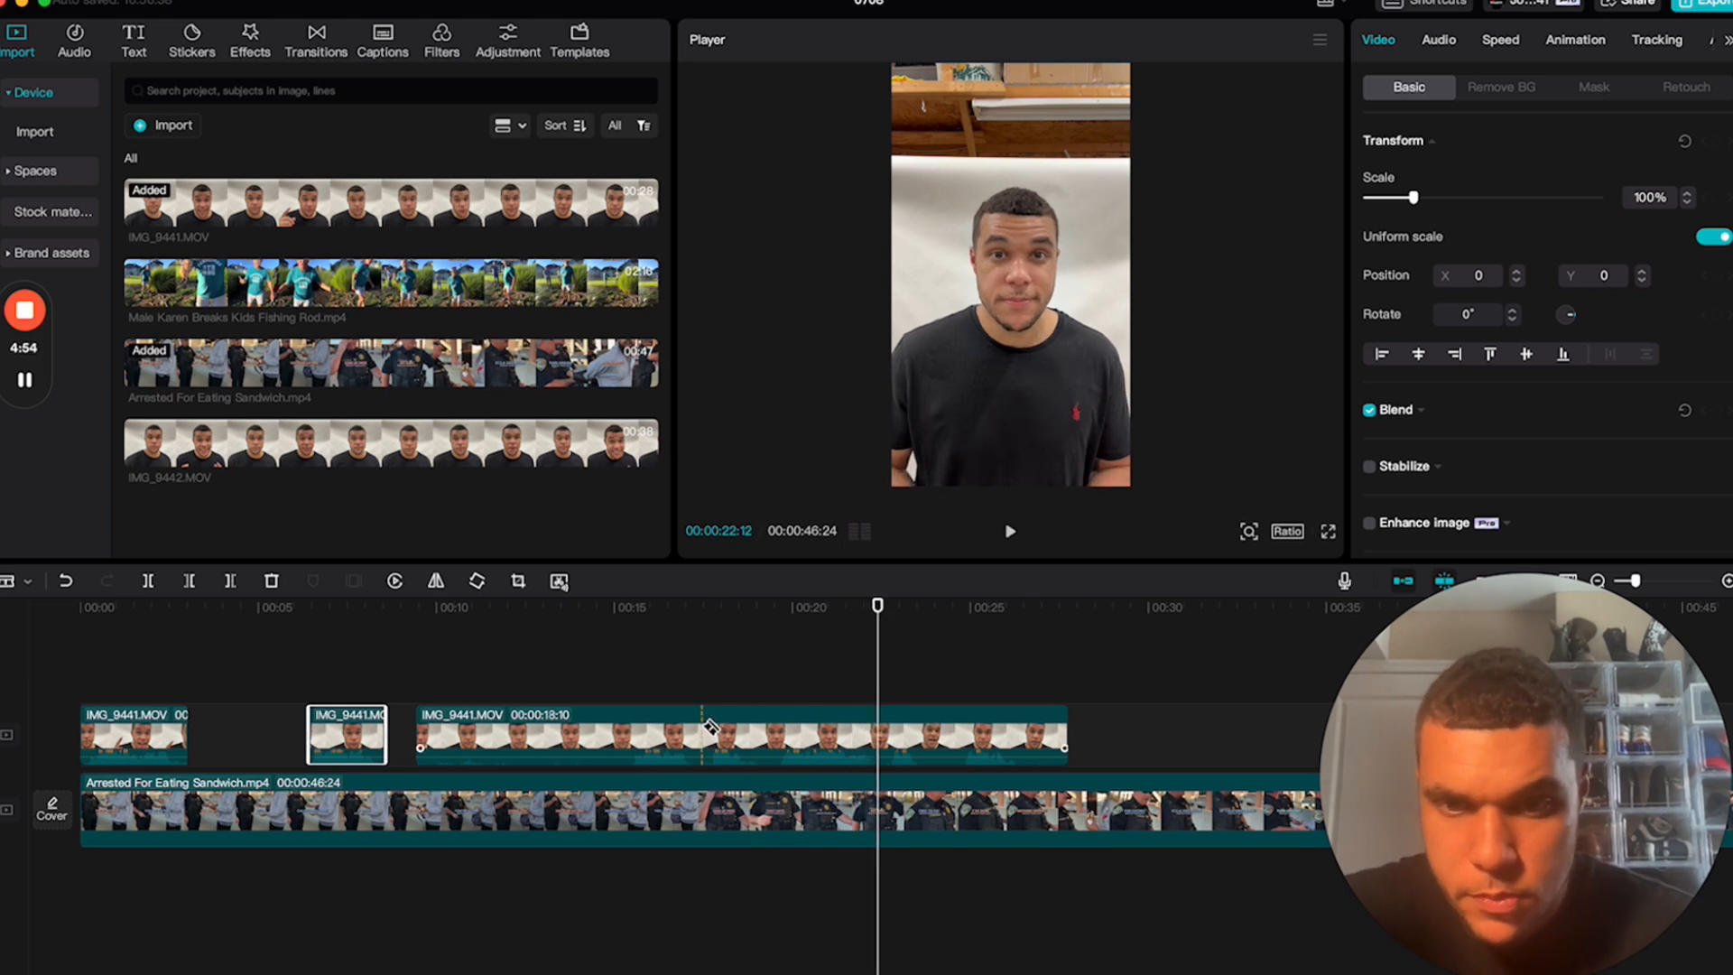
click(701, 735)
click(876, 745)
- Delete the eight-second IMG_9441.MOV segment that begins at 00:00:09:13
key(a)
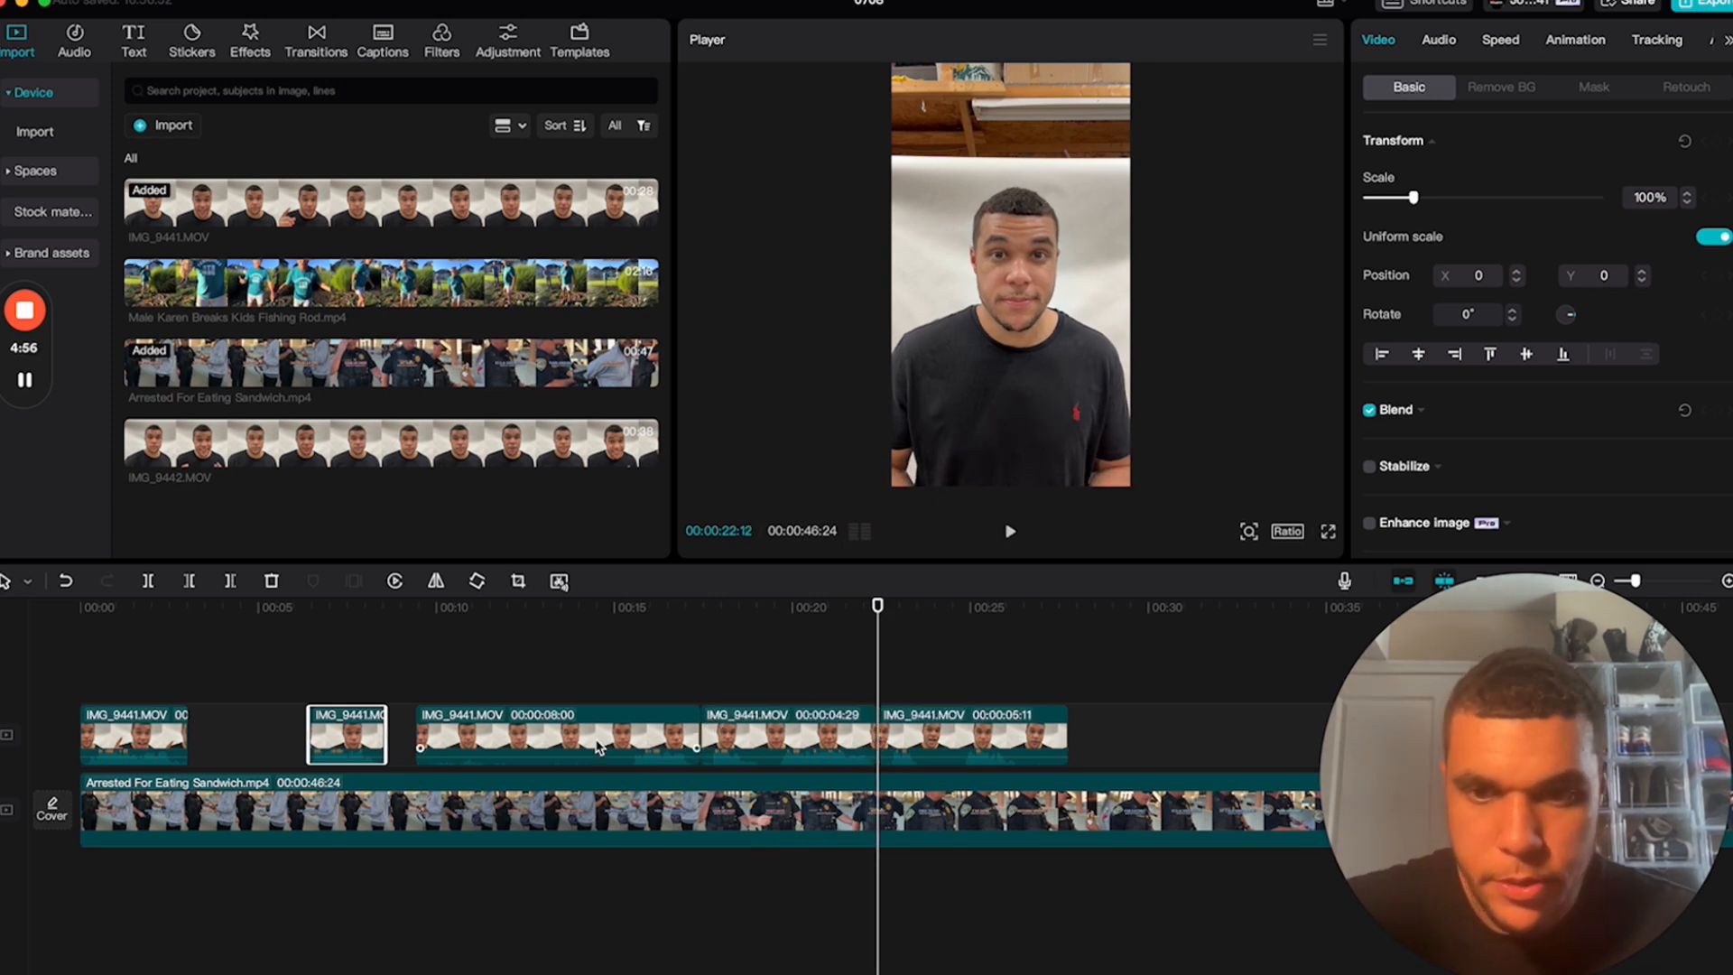
click(560, 736)
key(Delete)
- Play the last IMG_9441.MOV segment and trim it to run from about 25 seconds to 00:00:26:15
key(space)
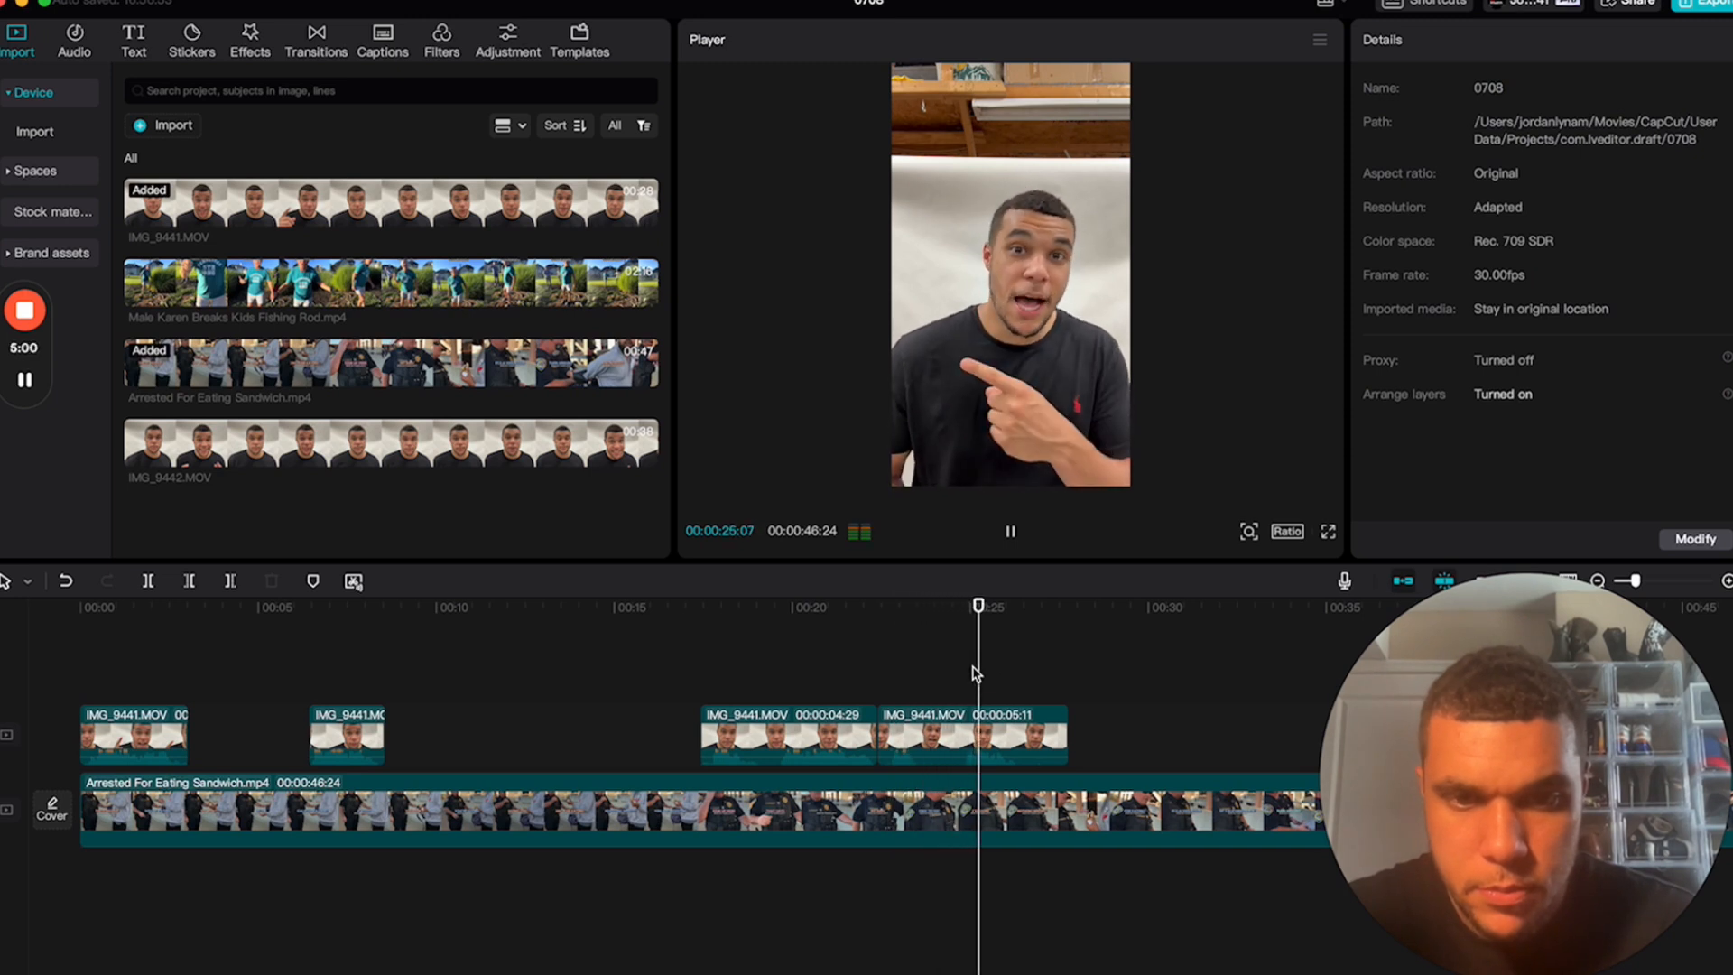
key(space)
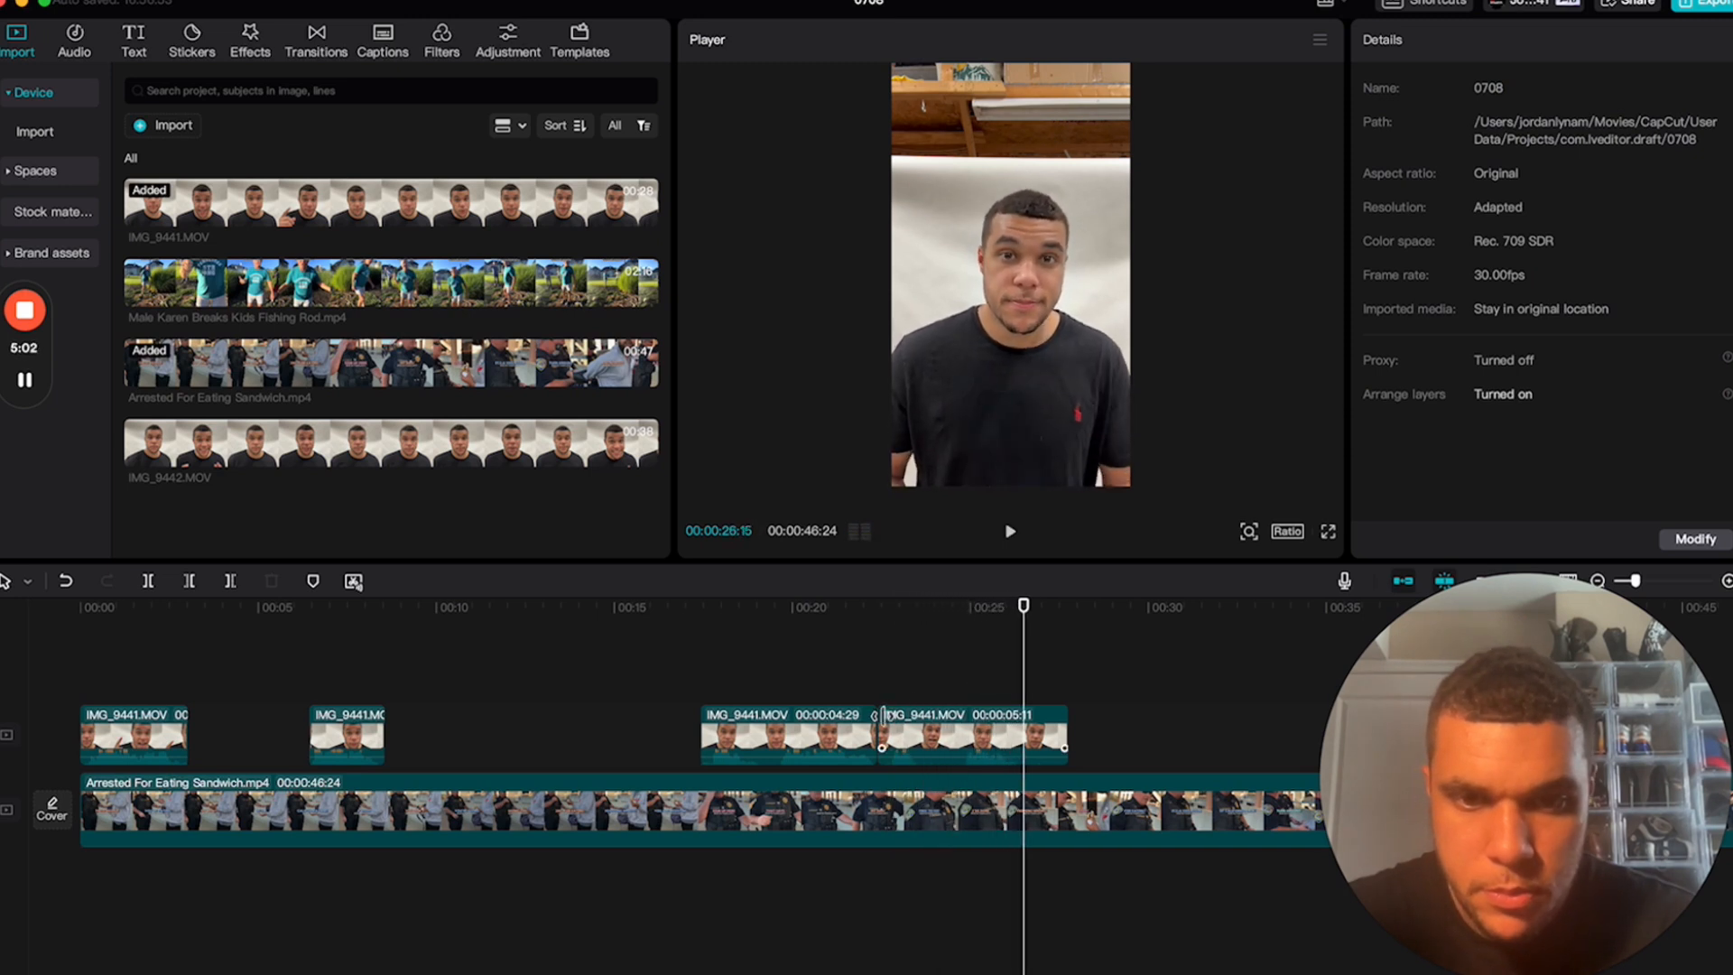
drag(882, 717, 961, 718)
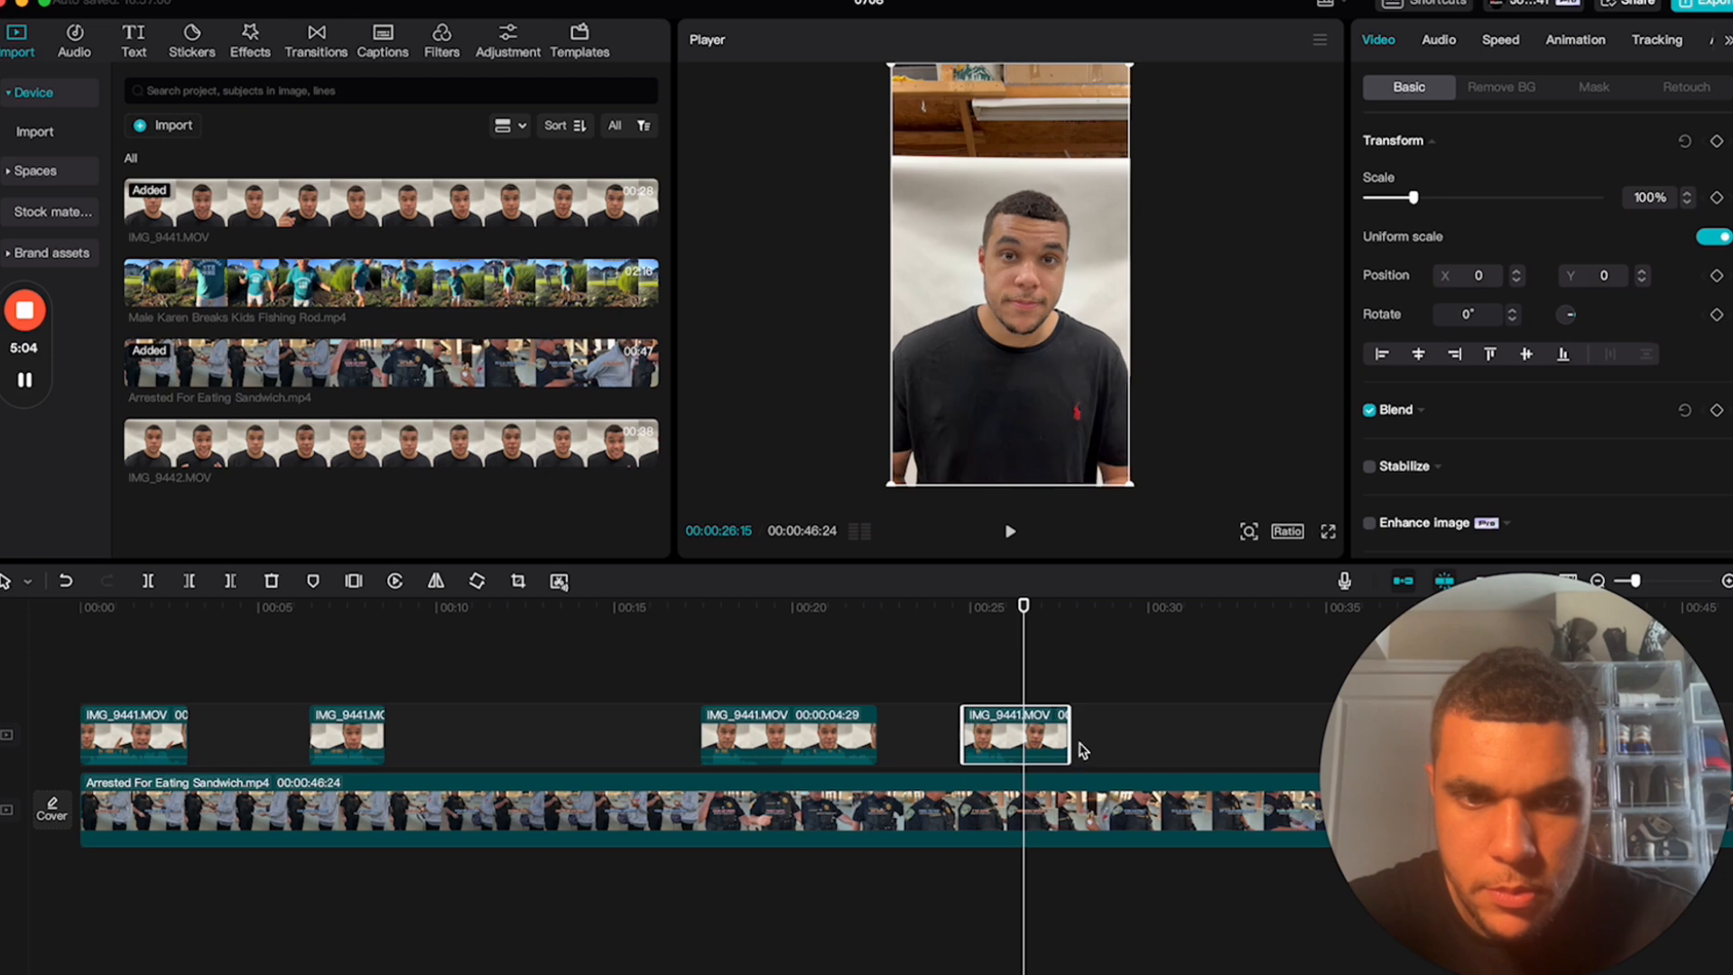
drag(1069, 736, 1025, 736)
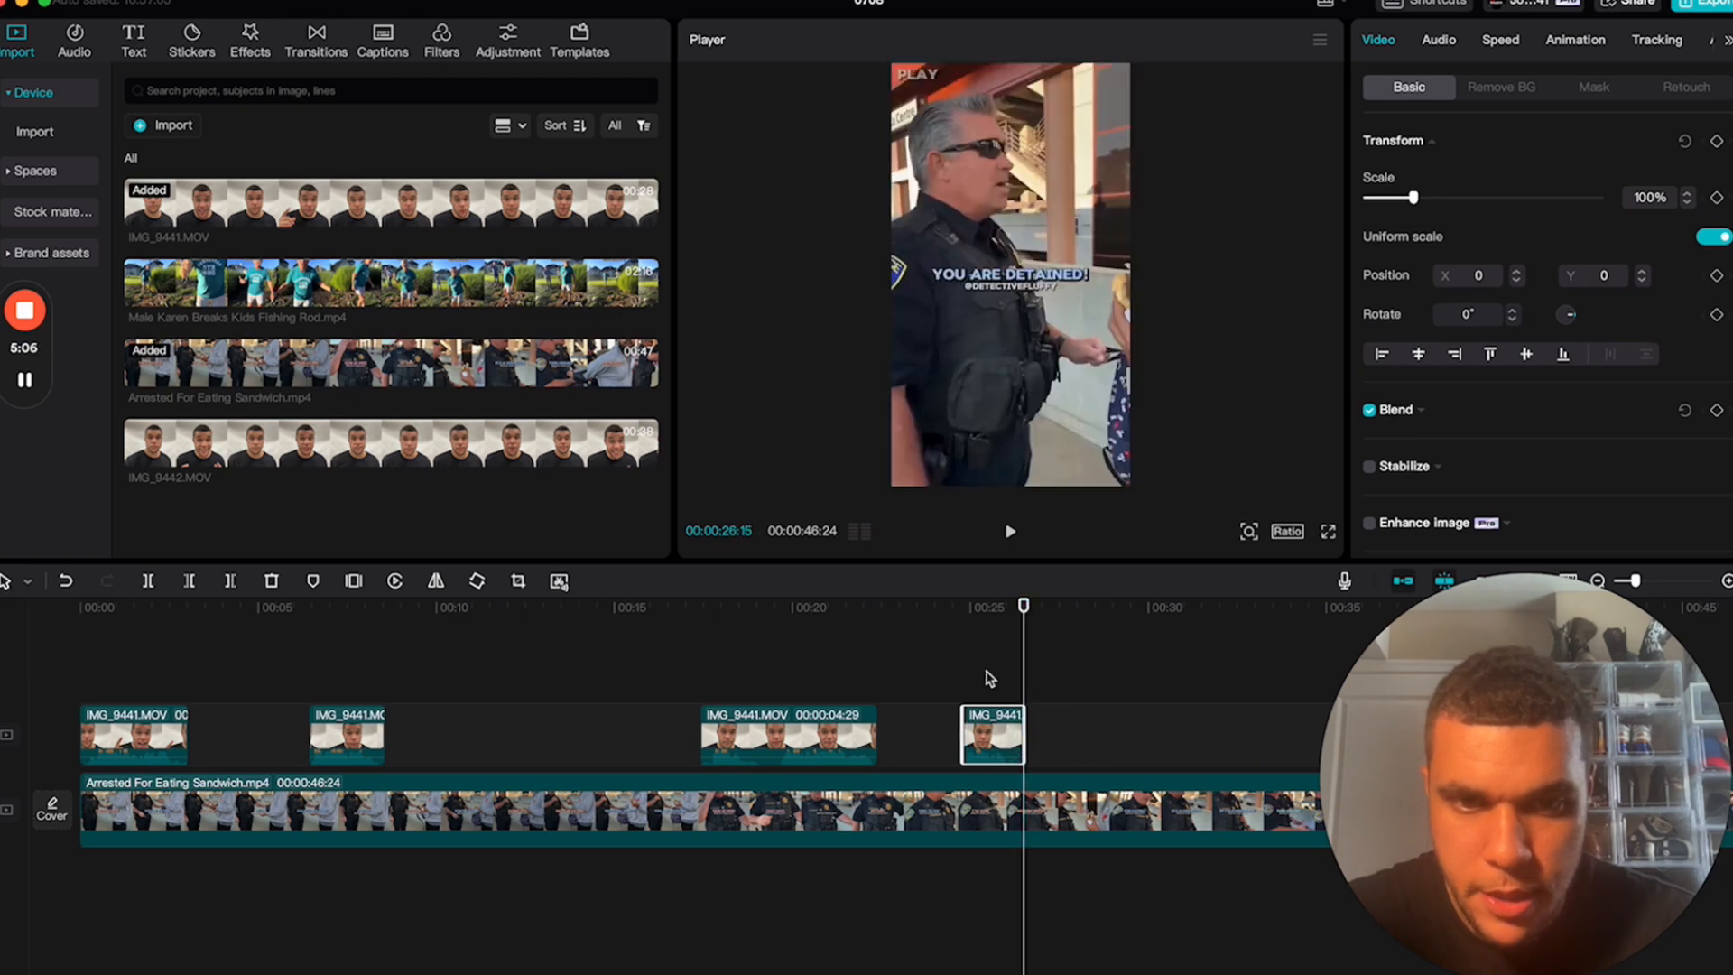
drag(978, 625, 982, 625)
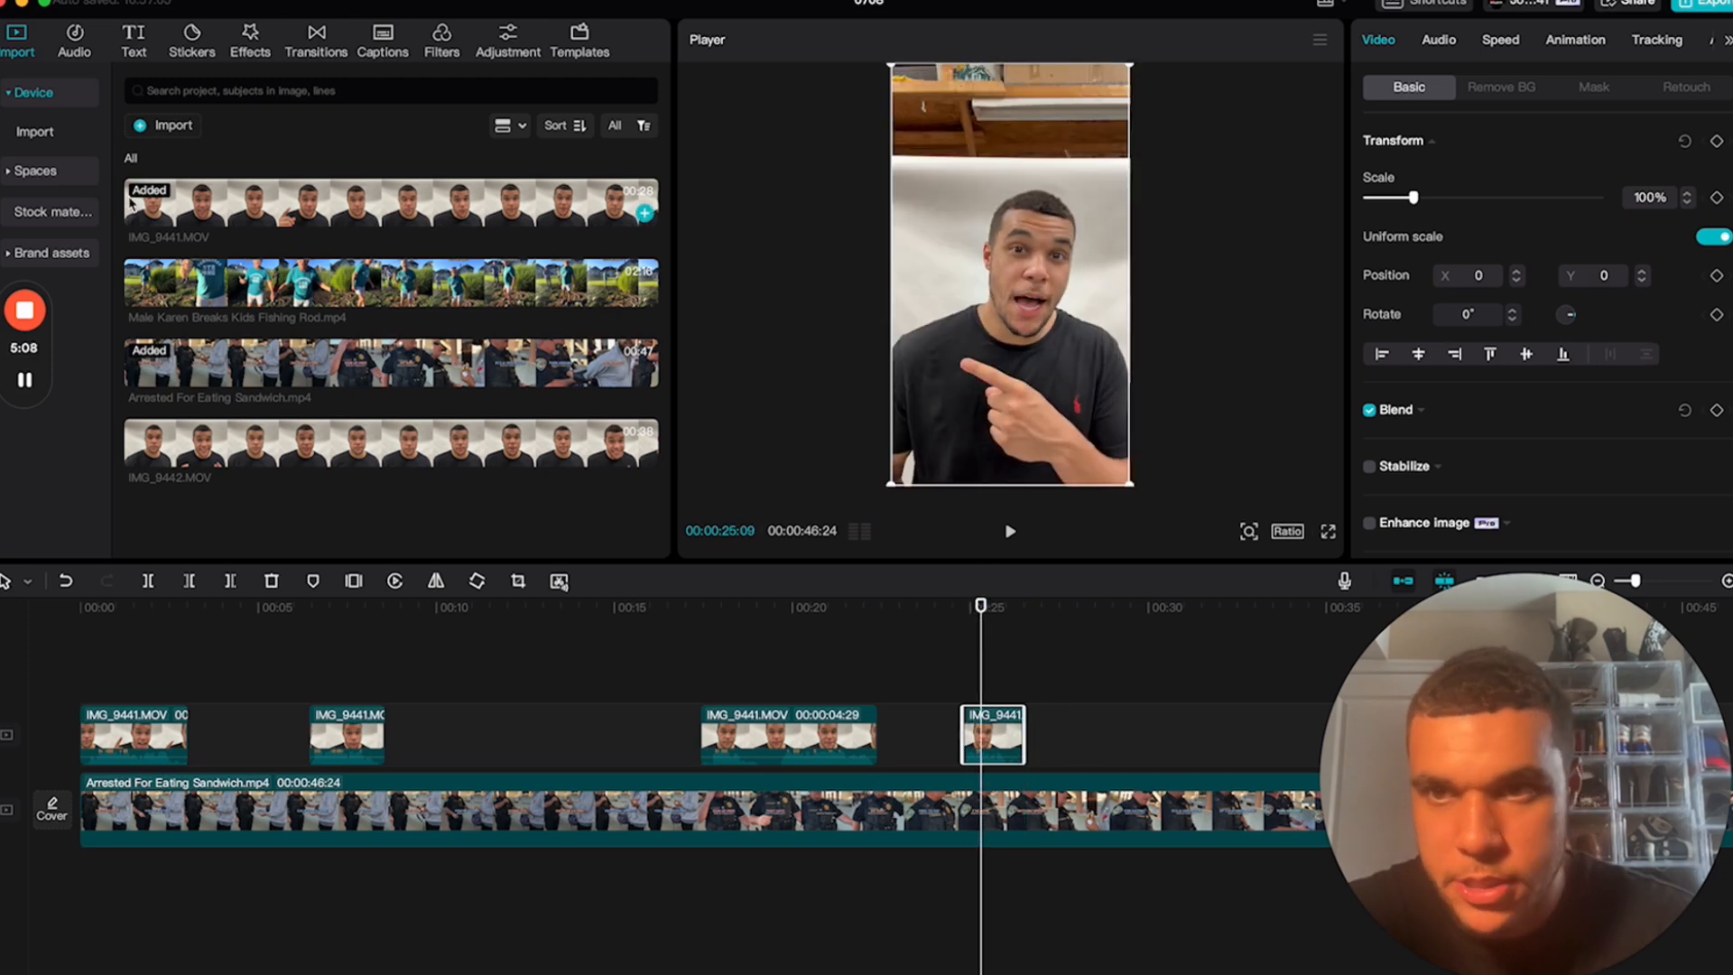
- Search this Mac for "tiktoksafe" and import TikTokSafeAreaTemplateRed_WithIcons (1).png into the project media
click(167, 126)
click(1171, 323)
text(tiktok)
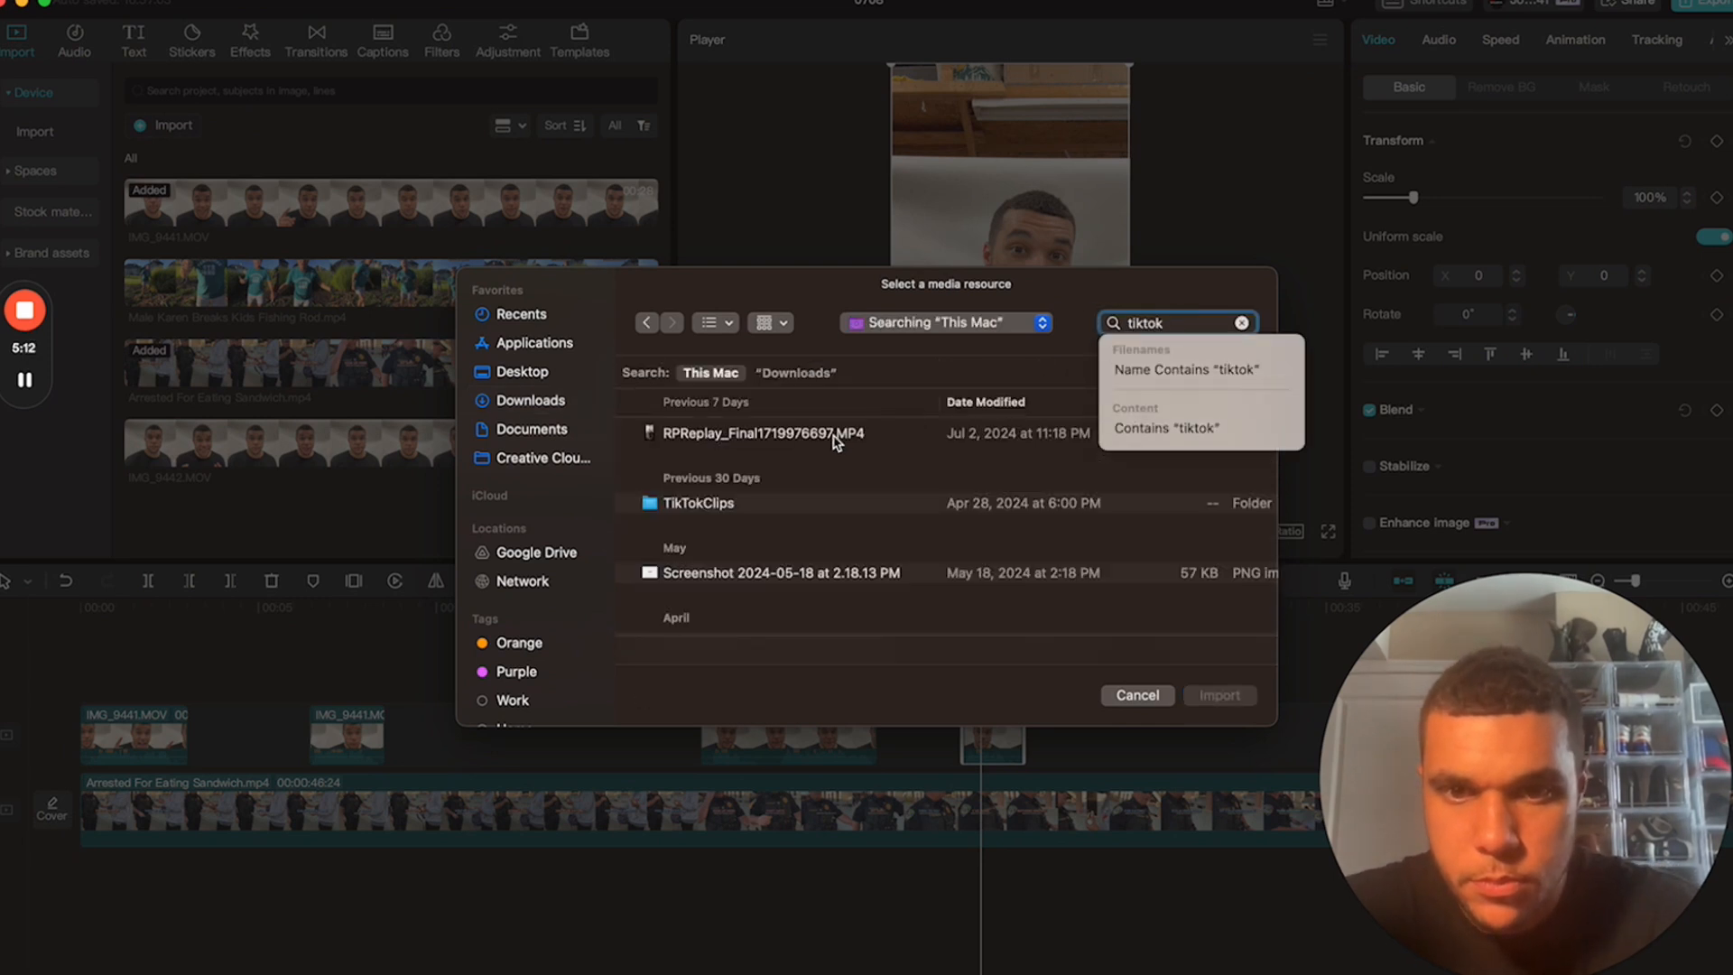
text(safe)
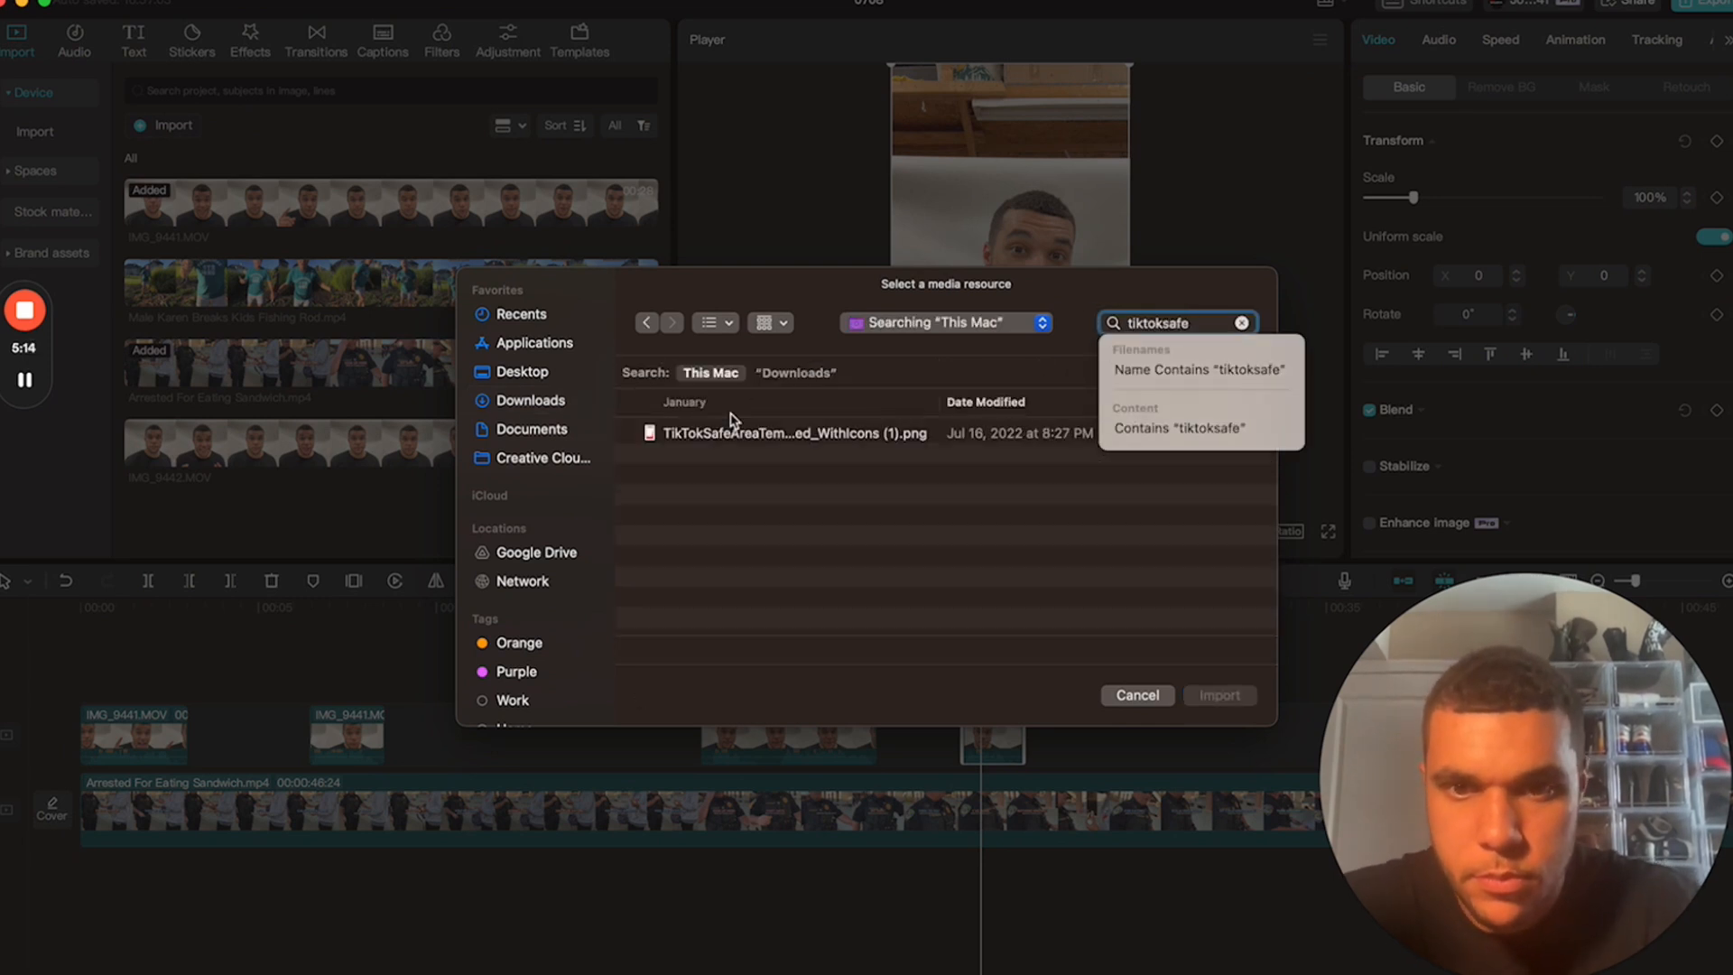
click(750, 435)
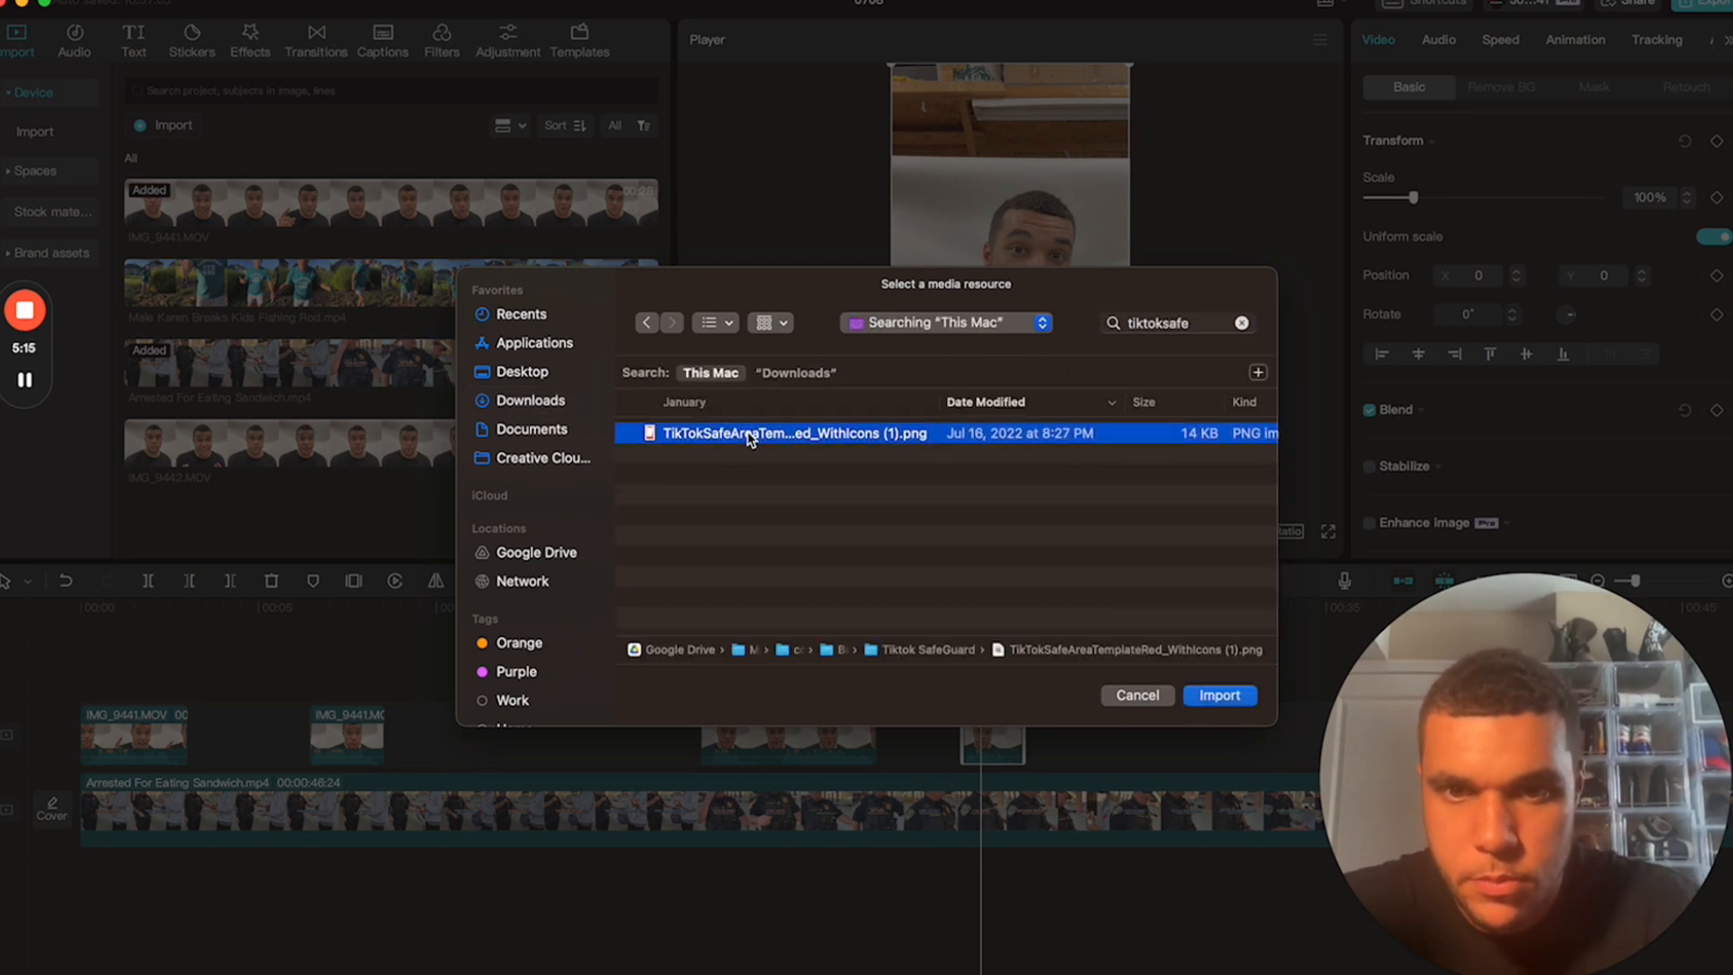
click(1219, 695)
- Place the TikTok safe area template on a new top track from the timeline start and extend it to 00:00:28:22
drag(352, 501, 304, 557)
drag(72, 668, 78, 709)
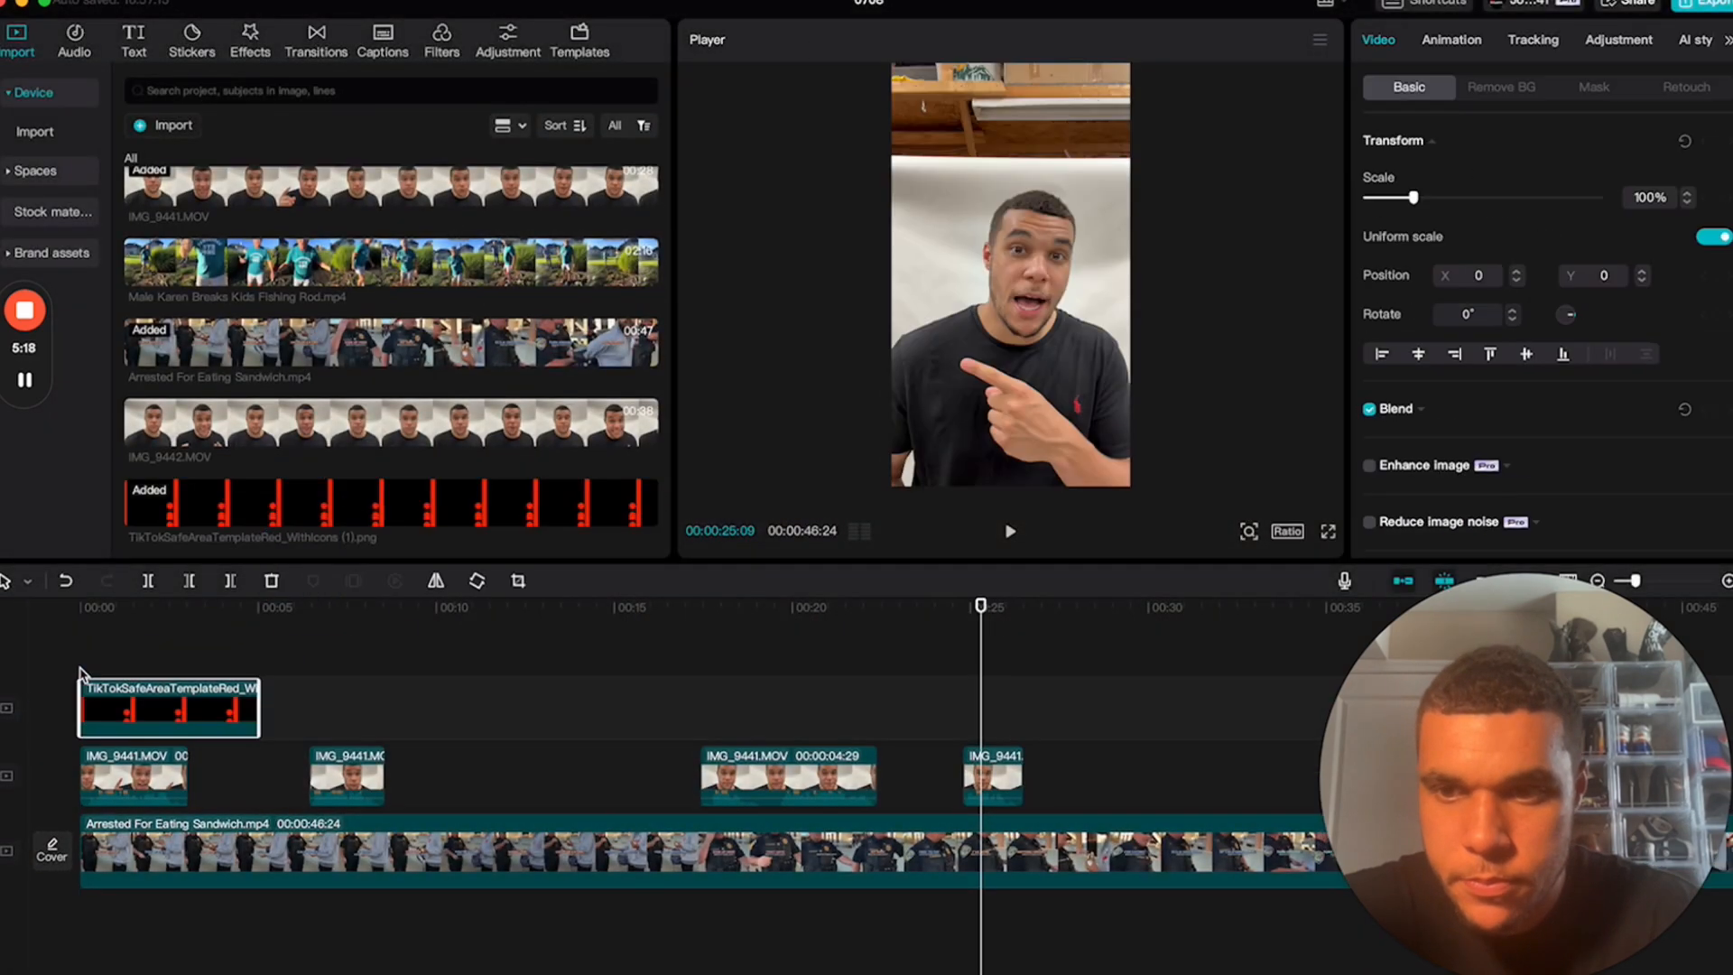
drag(261, 713, 1101, 713)
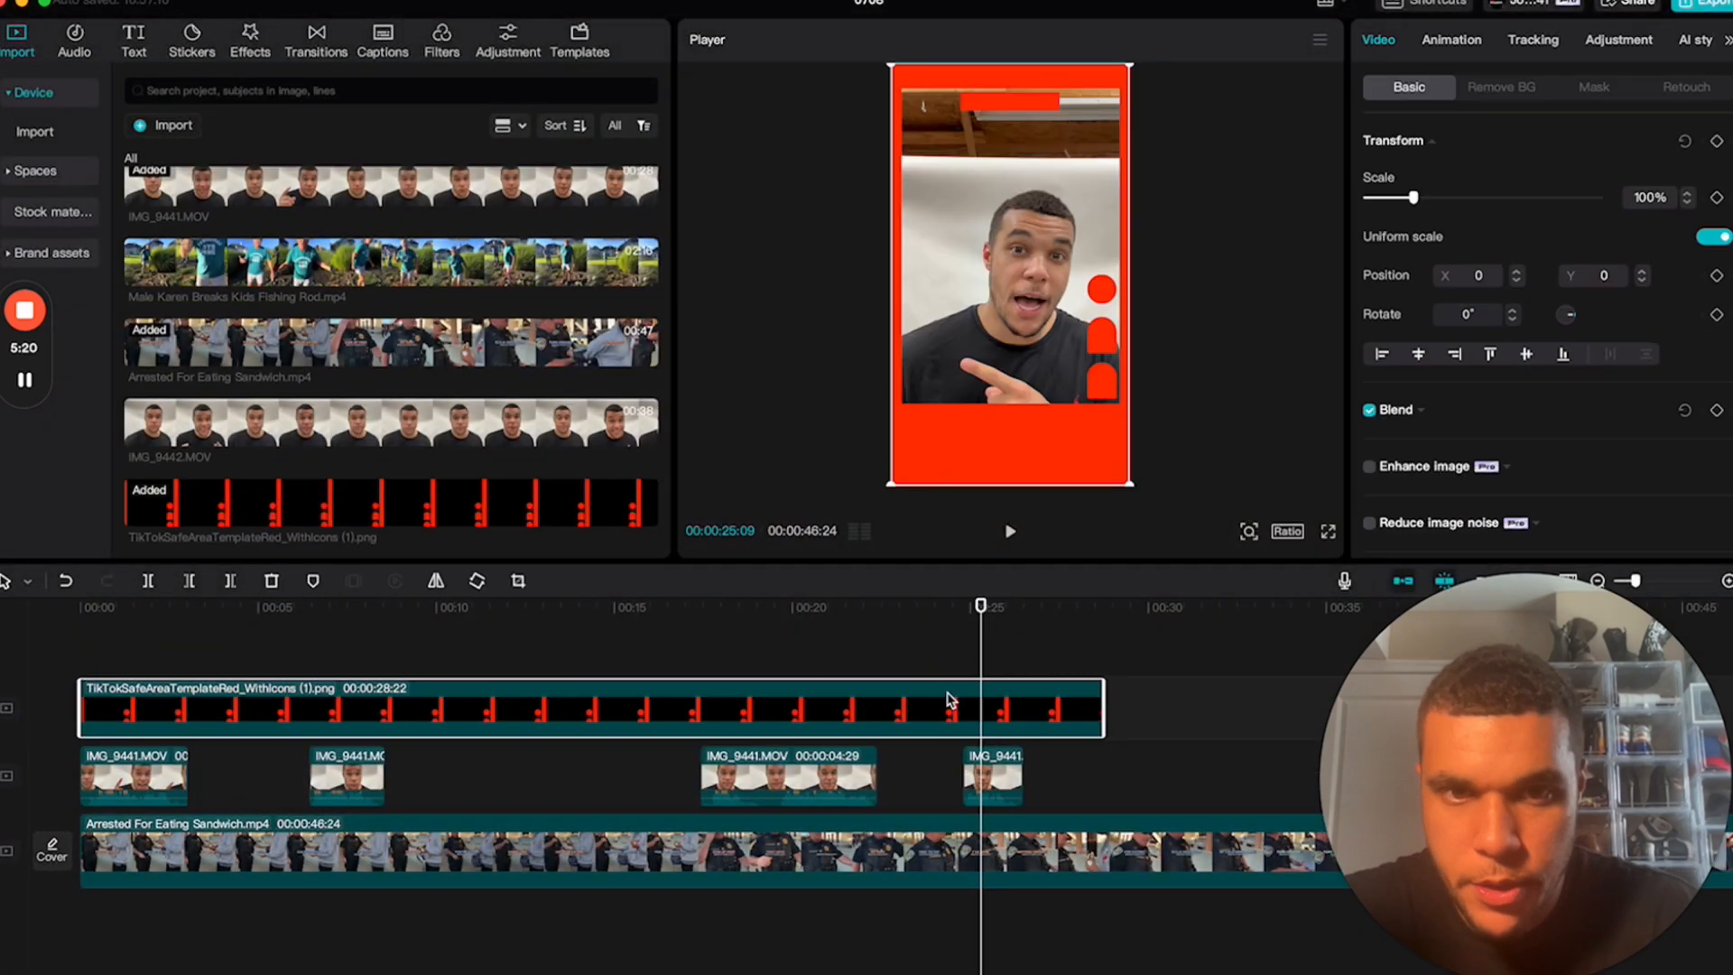
- Mirror the last IMG_9441.MOV clip horizontally
click(1000, 769)
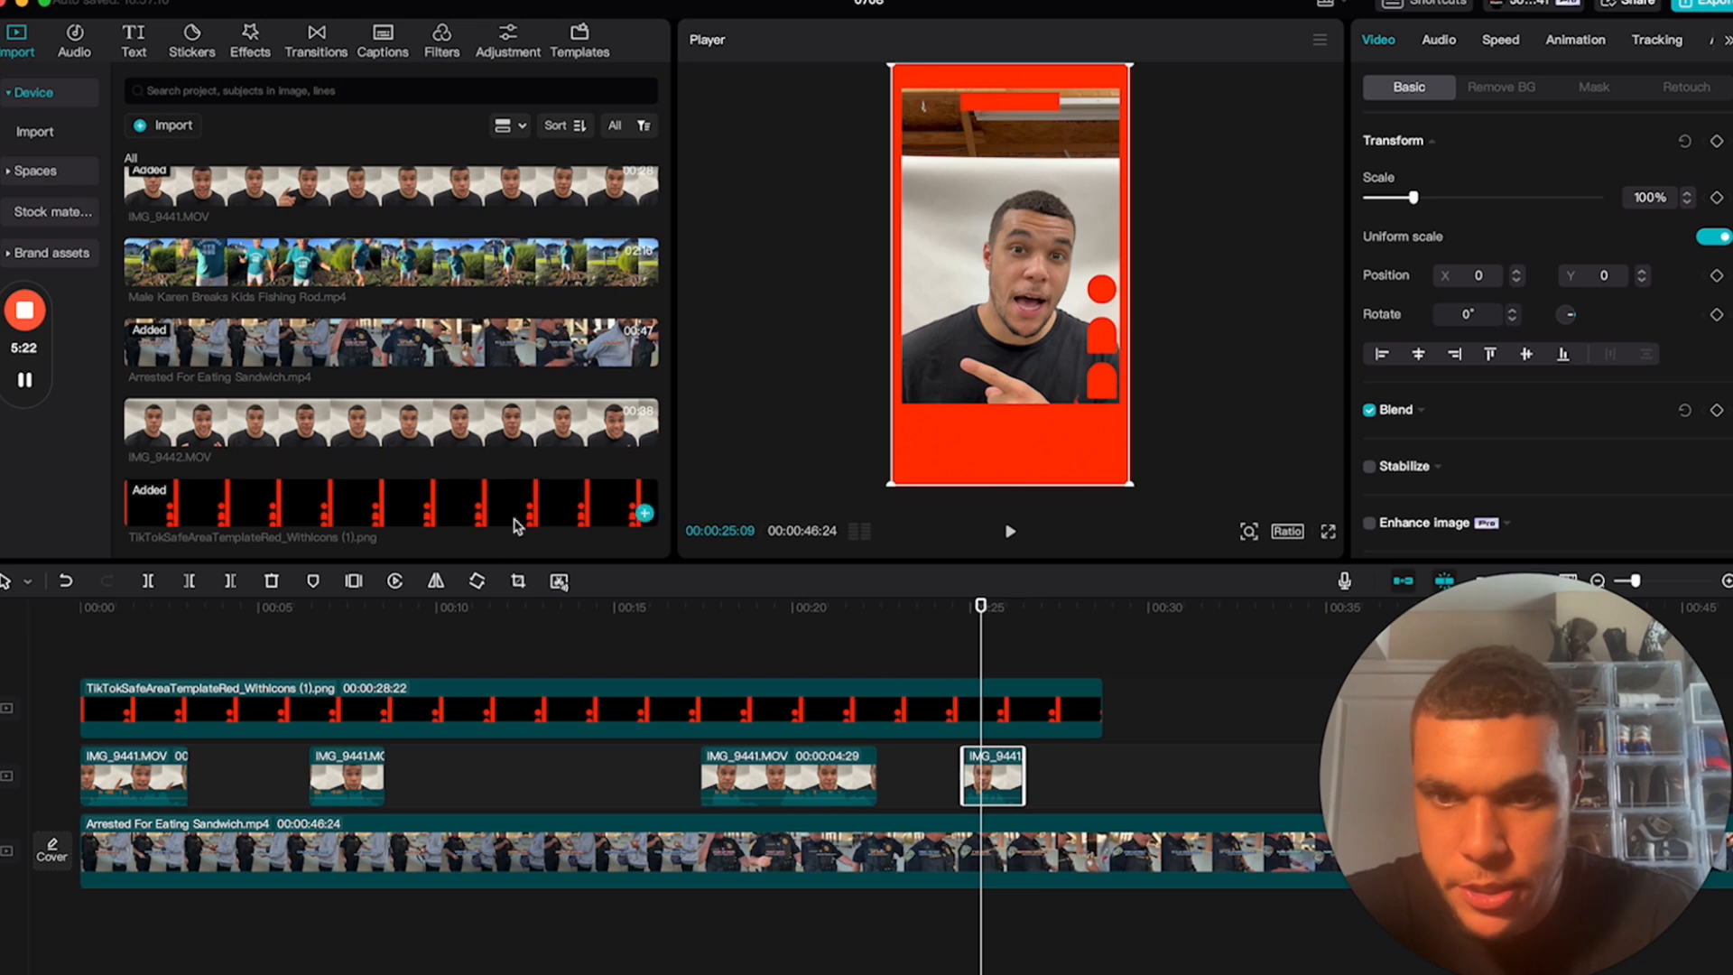
click(436, 582)
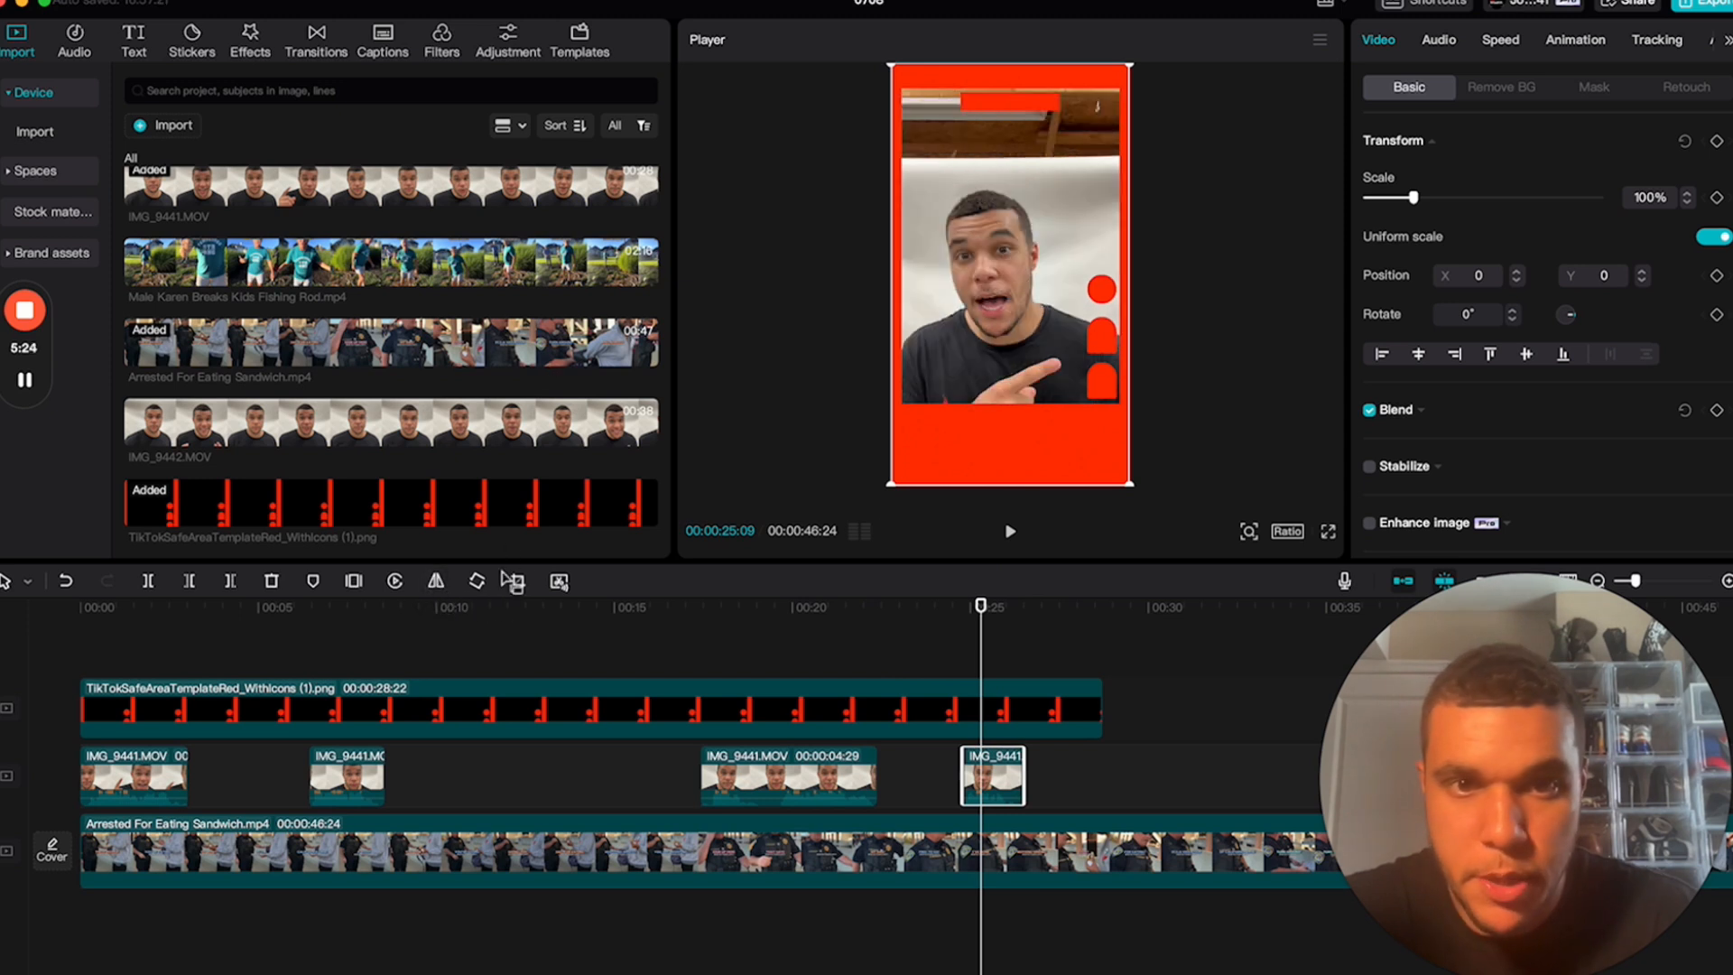
- Move the TikTok safe area template along its track to start at about 38 seconds, clear of the IMG_9441.MOV clips
click(763, 713)
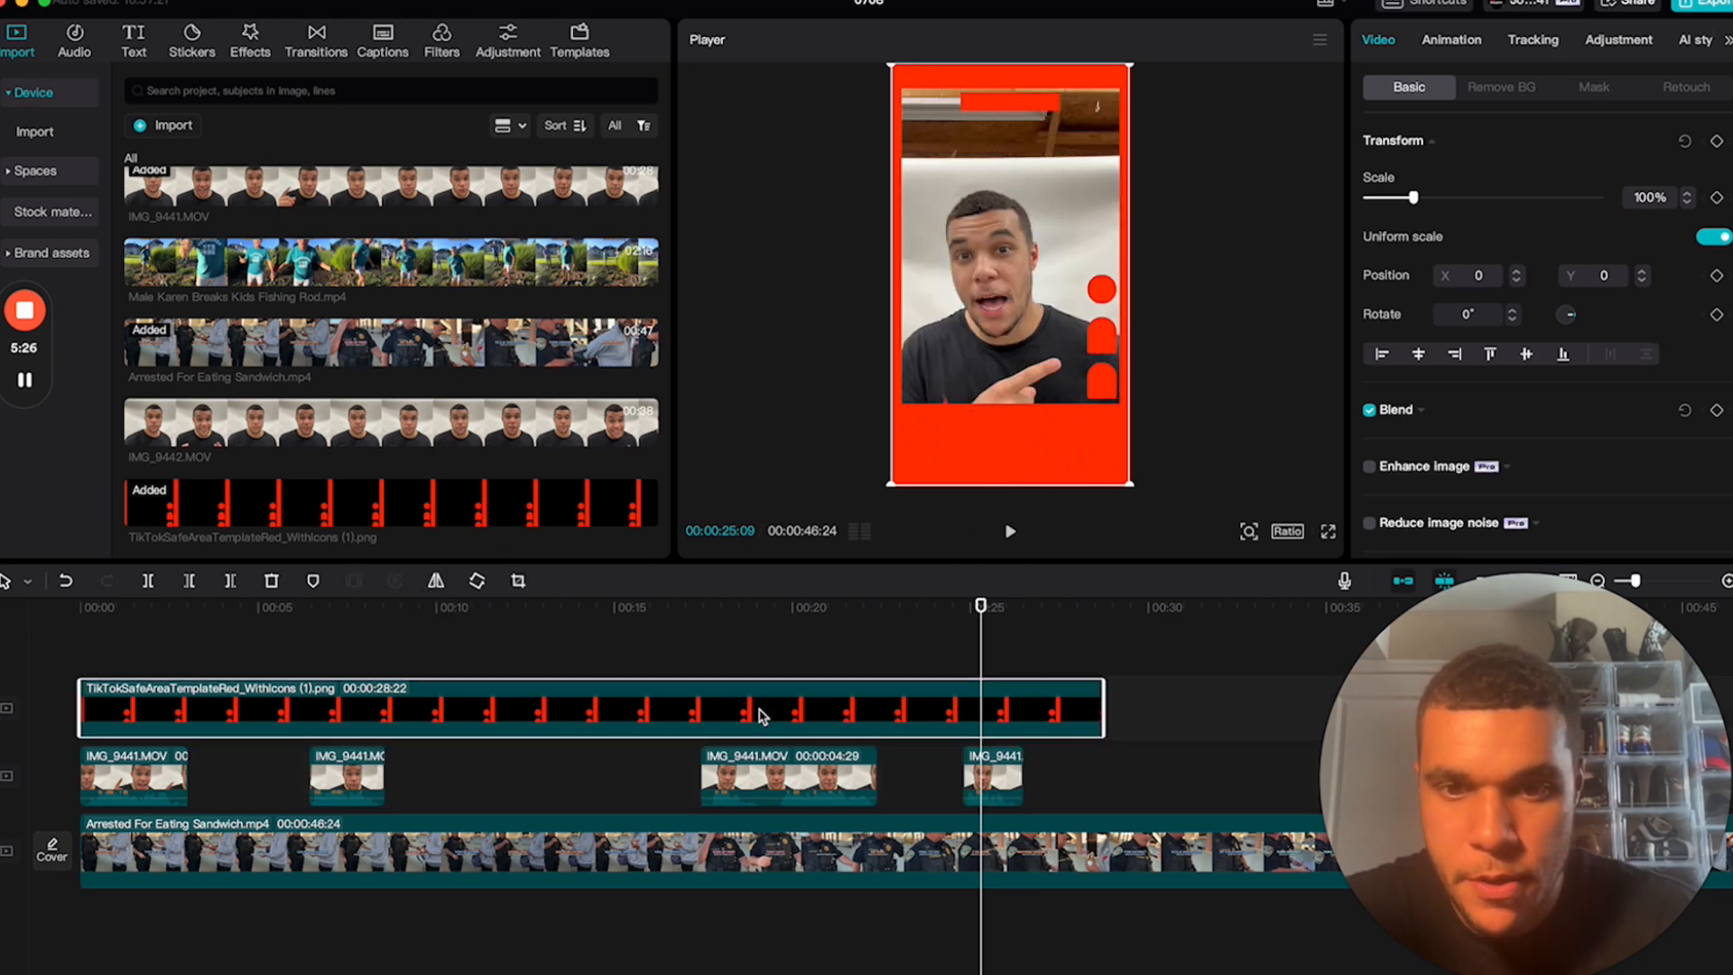
scroll(758, 714, down, 3)
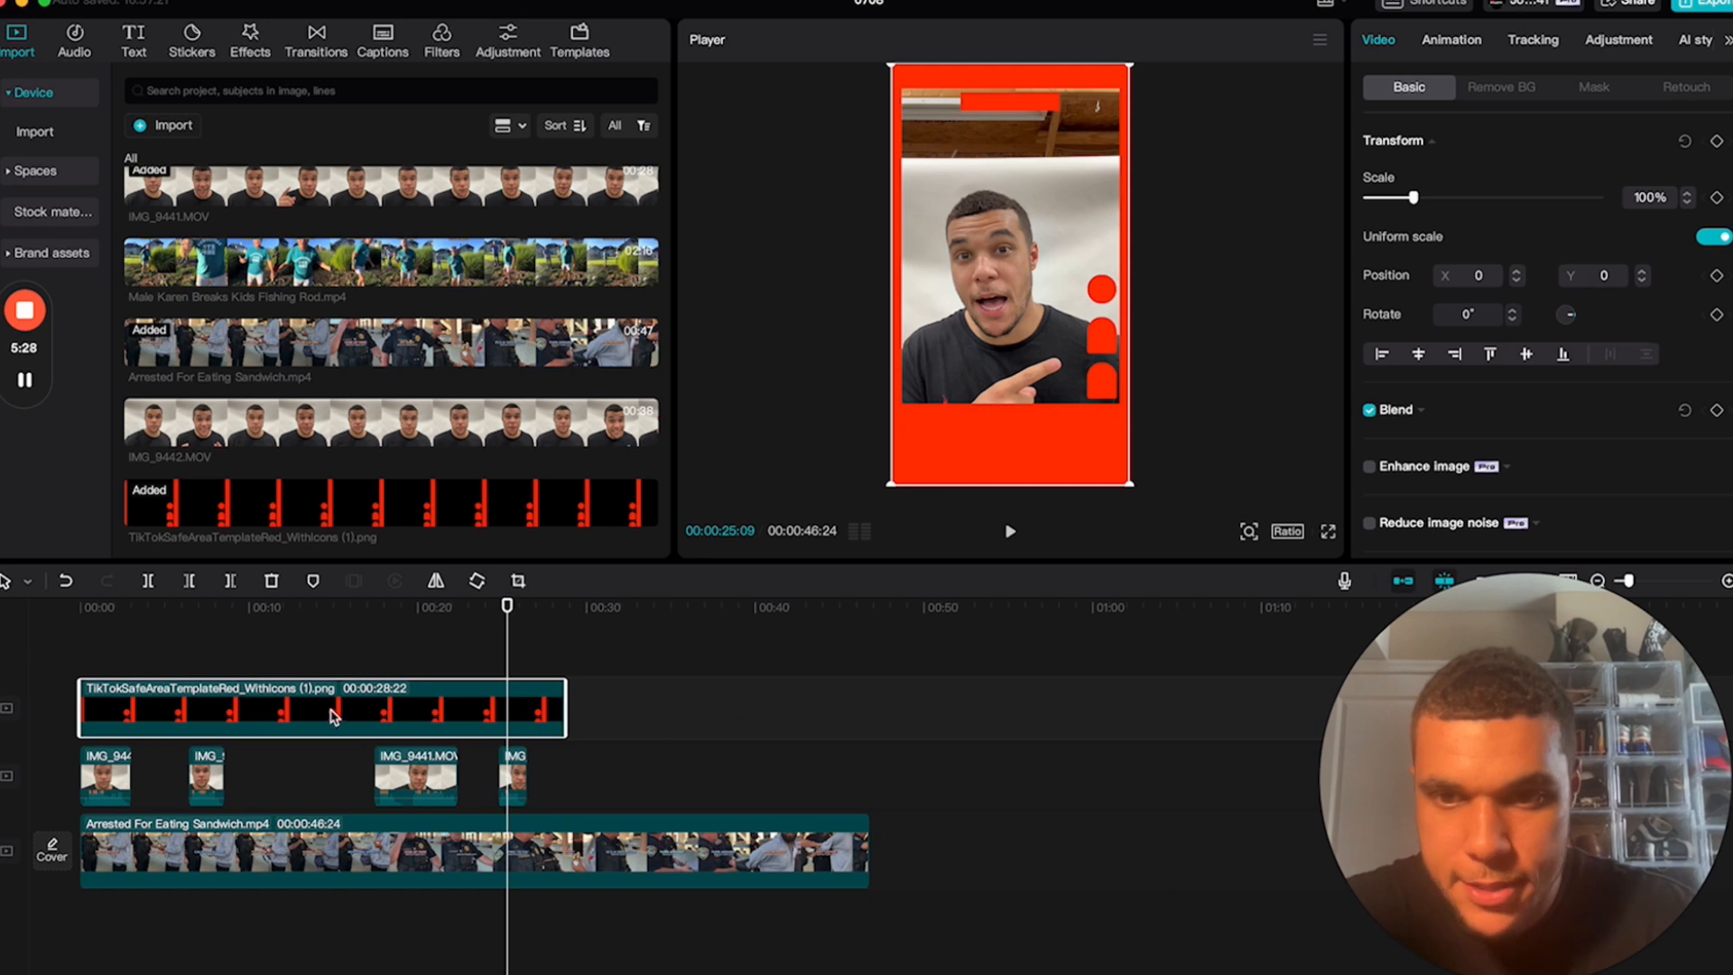
drag(333, 716, 981, 716)
- Apply automatic background removal to all four IMG_9441.MOV clips, starting with the one at the timeline start
drag(376, 604, 81, 606)
click(105, 776)
click(1501, 87)
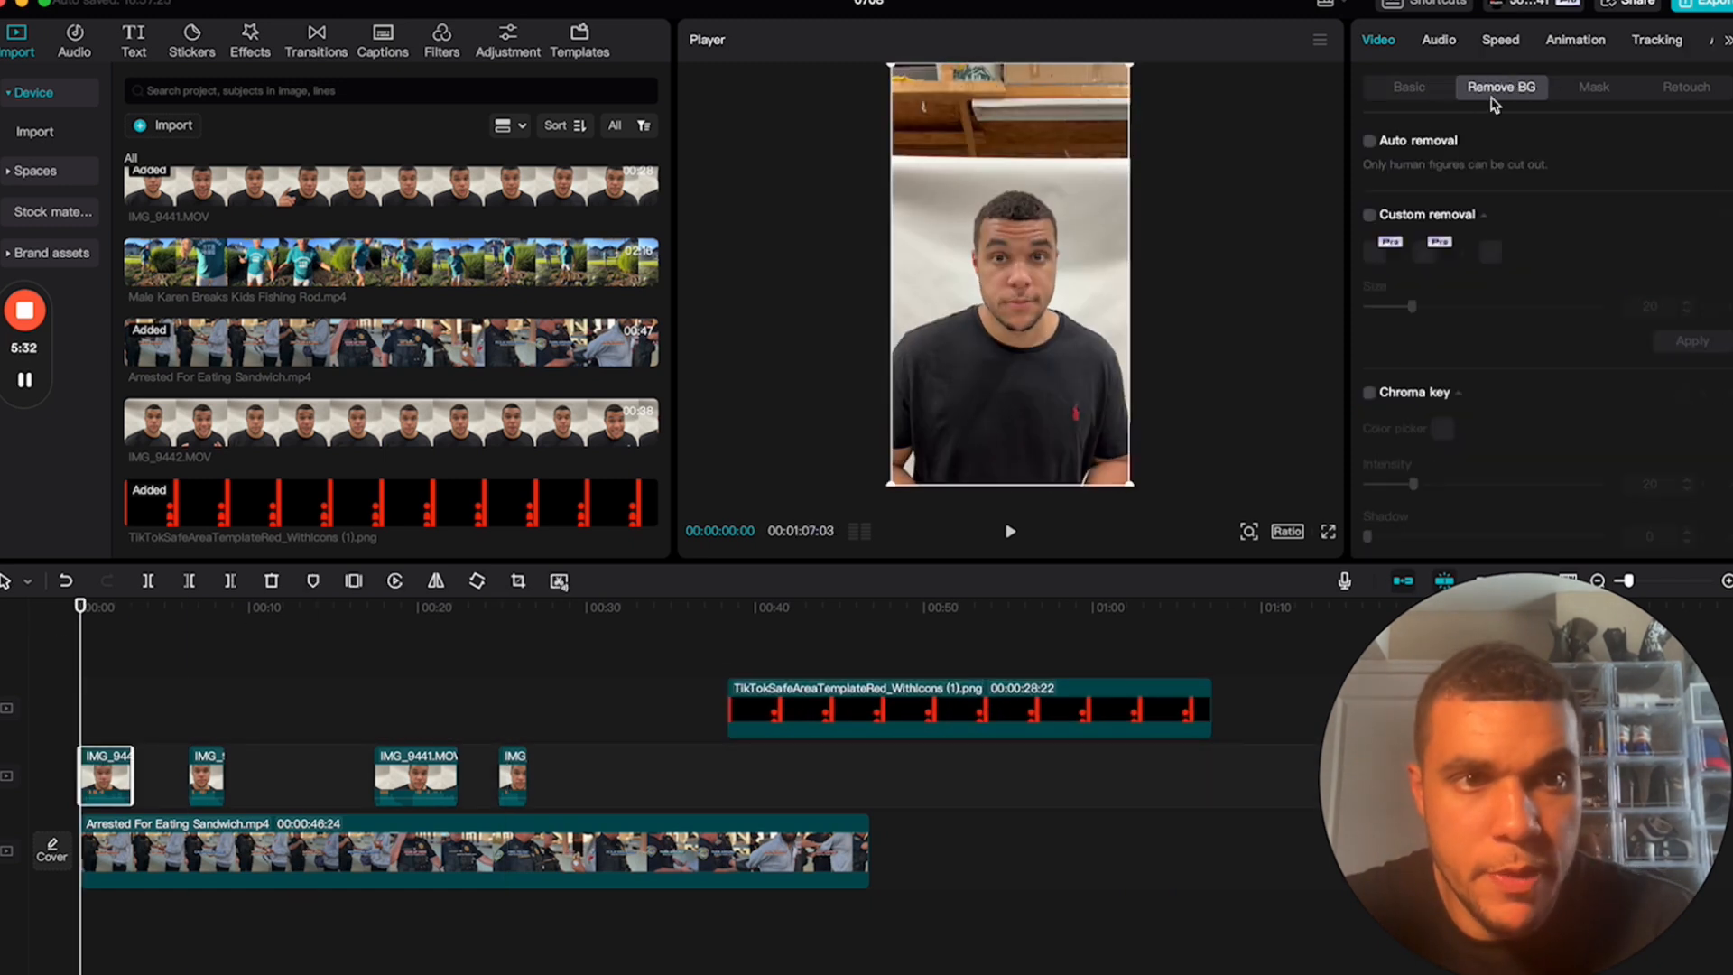
click(1370, 142)
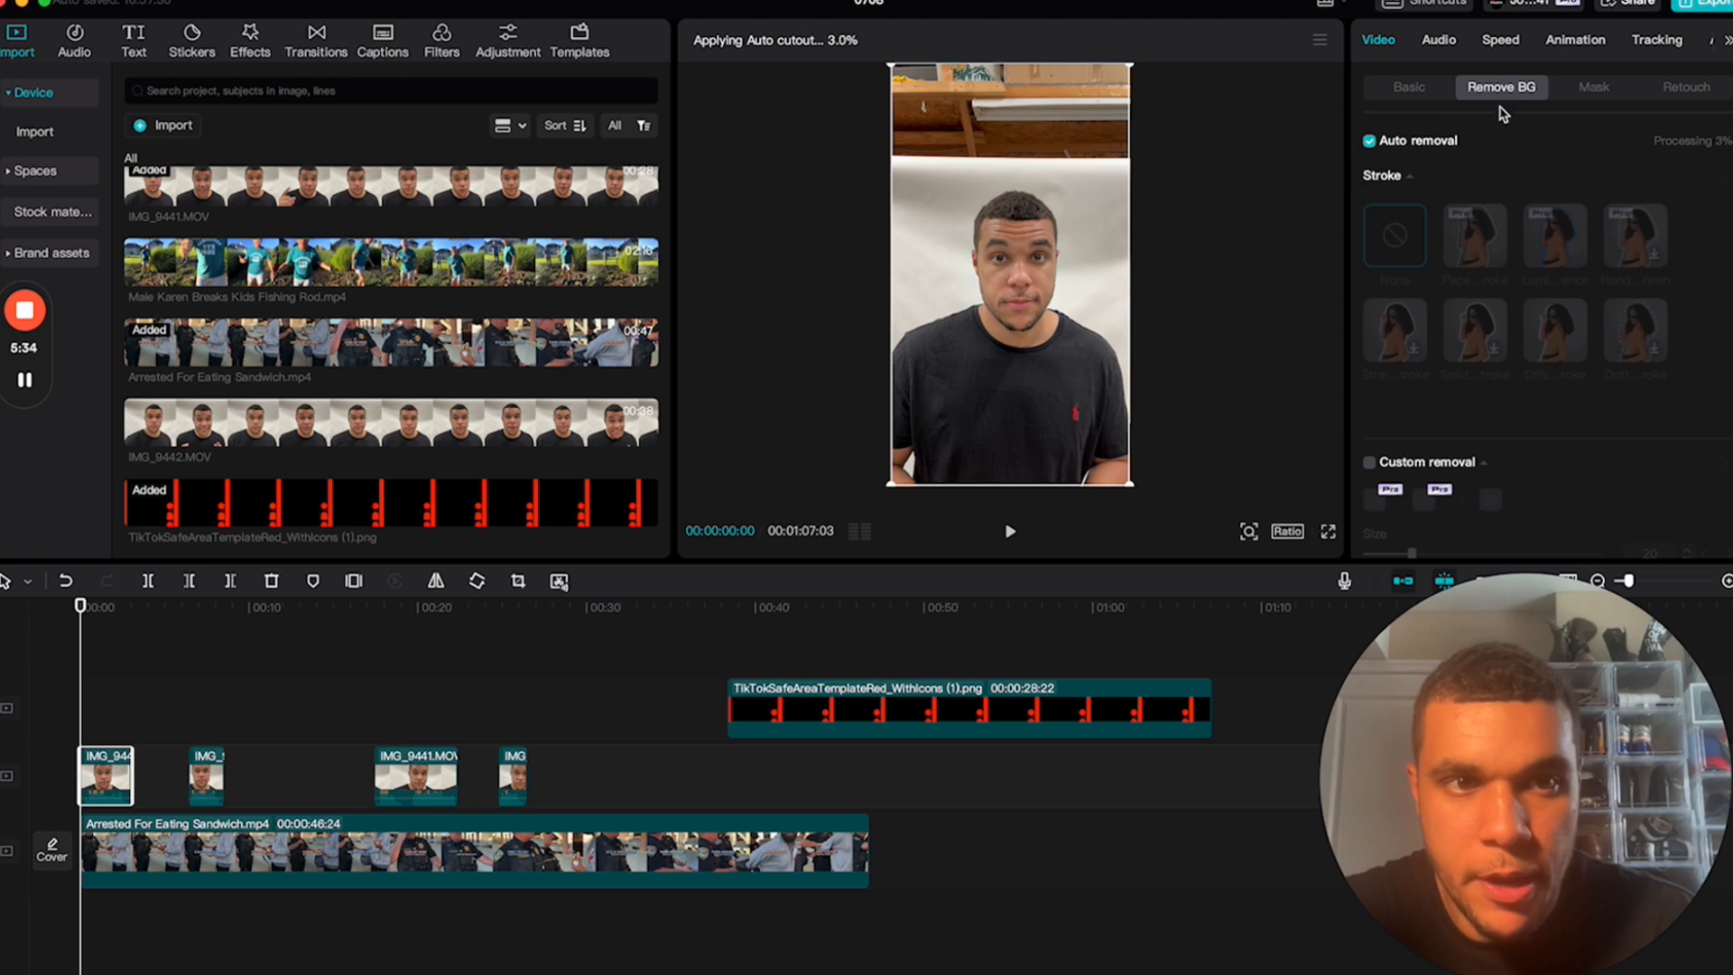
click(206, 774)
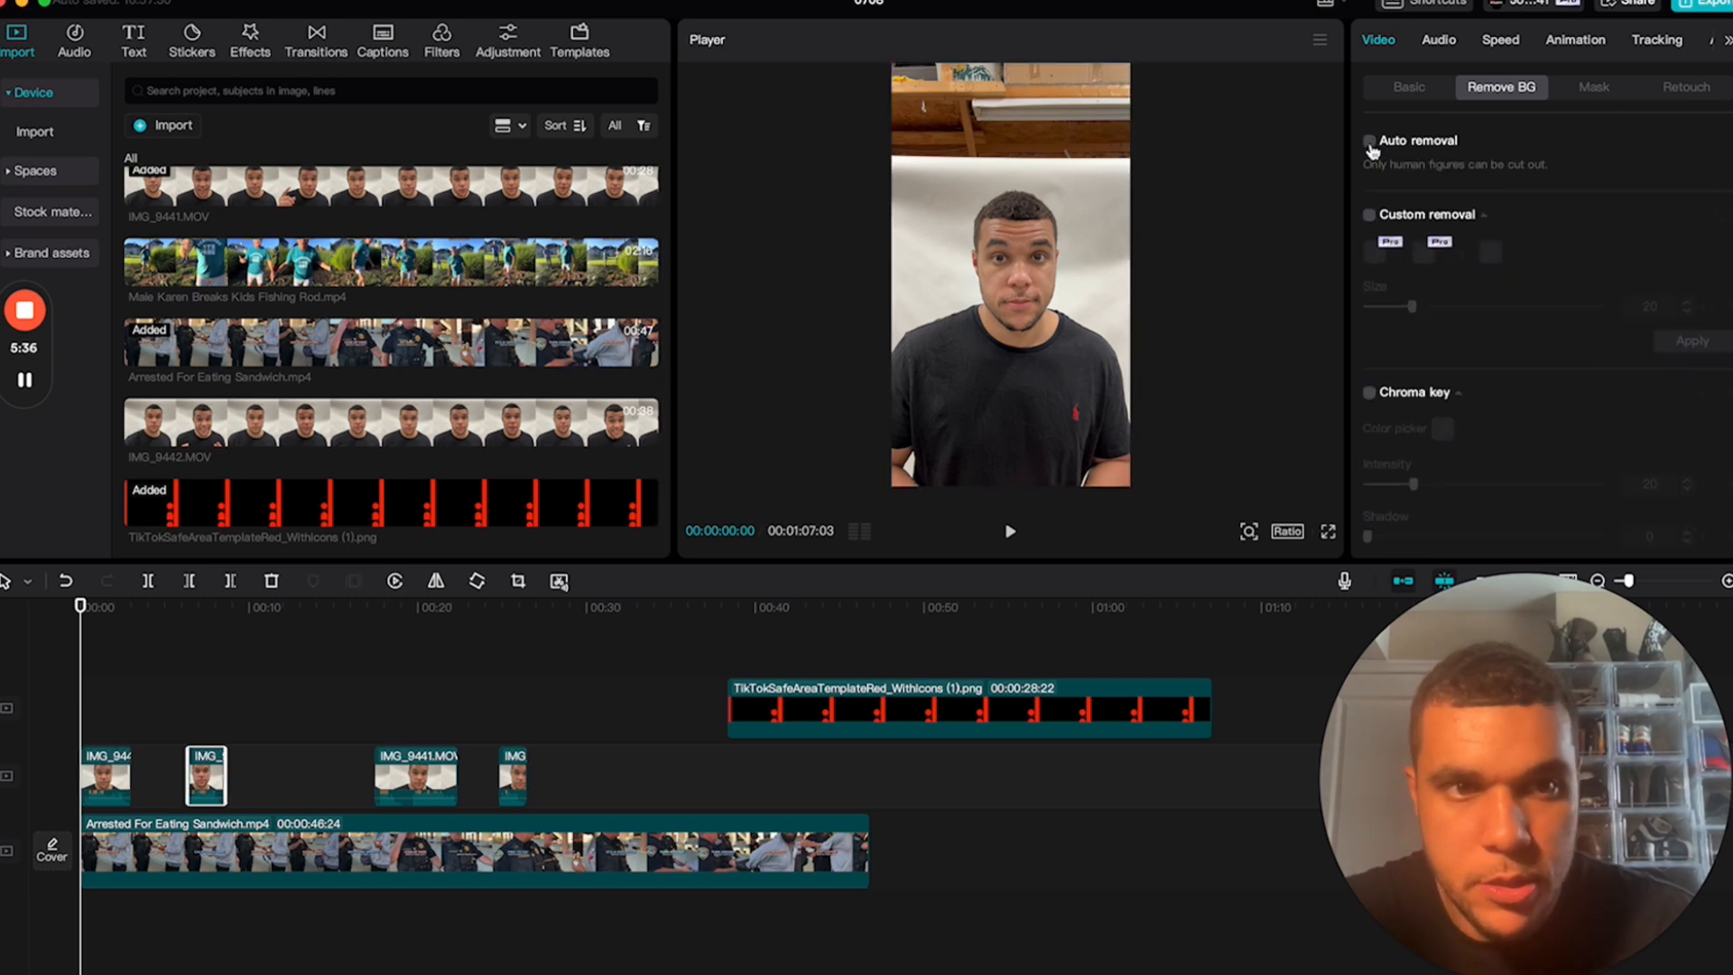
click(1370, 142)
click(430, 768)
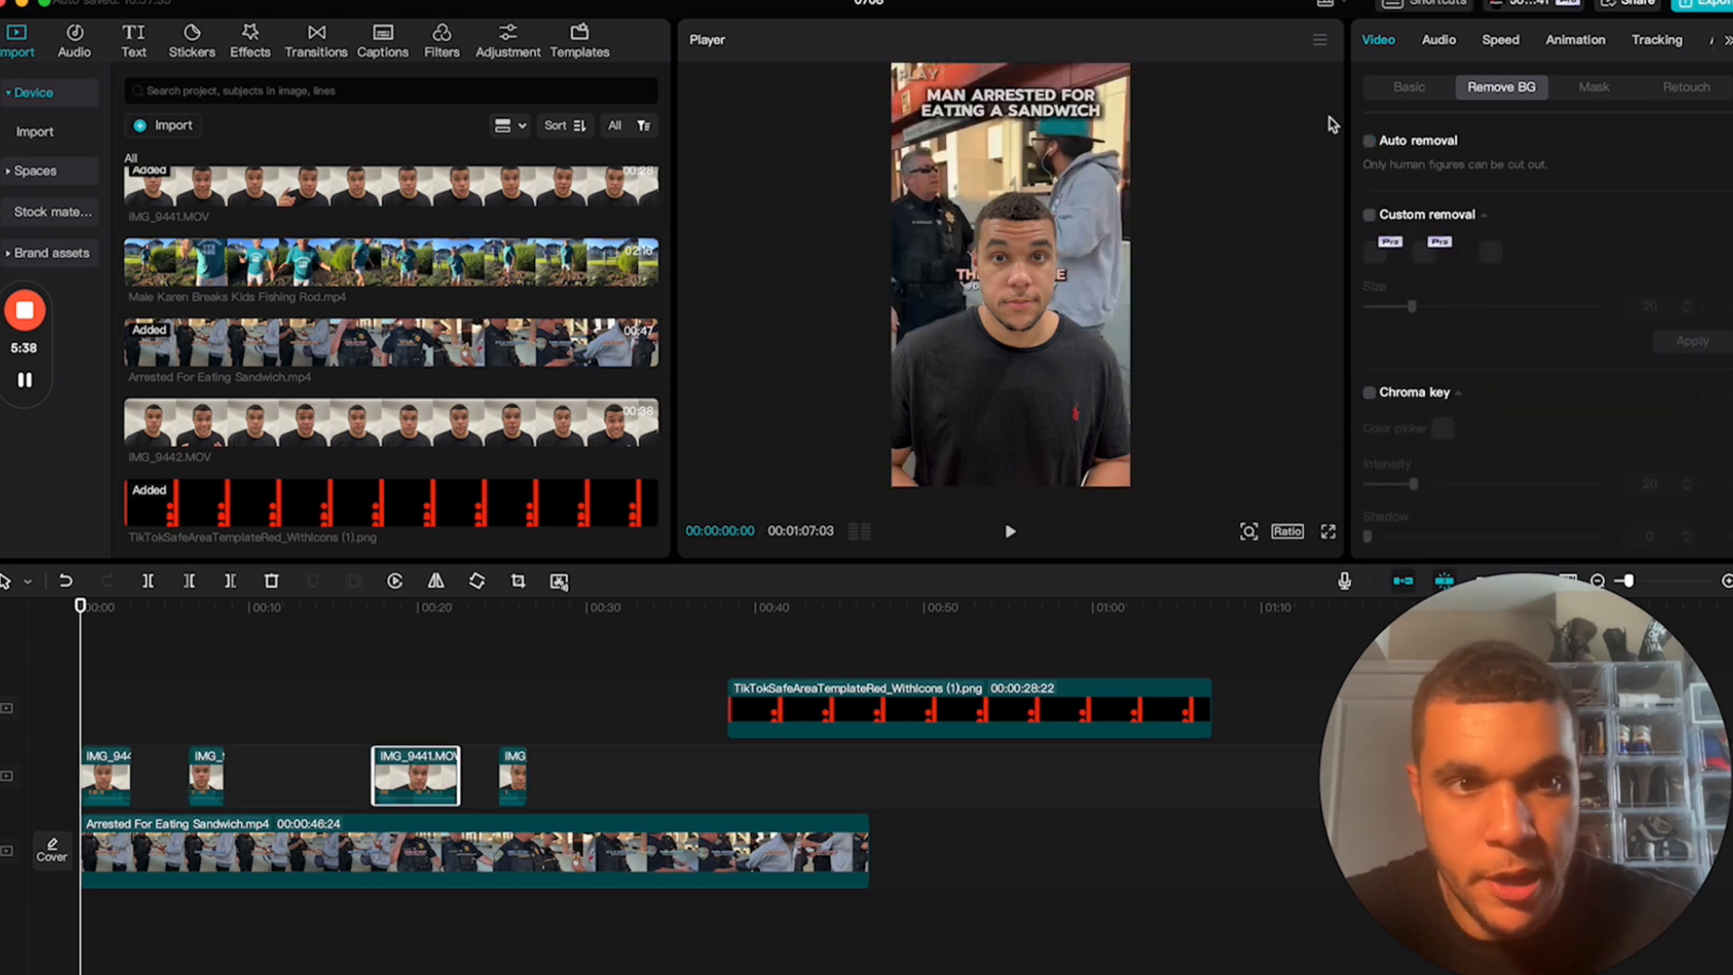
click(1370, 142)
click(514, 770)
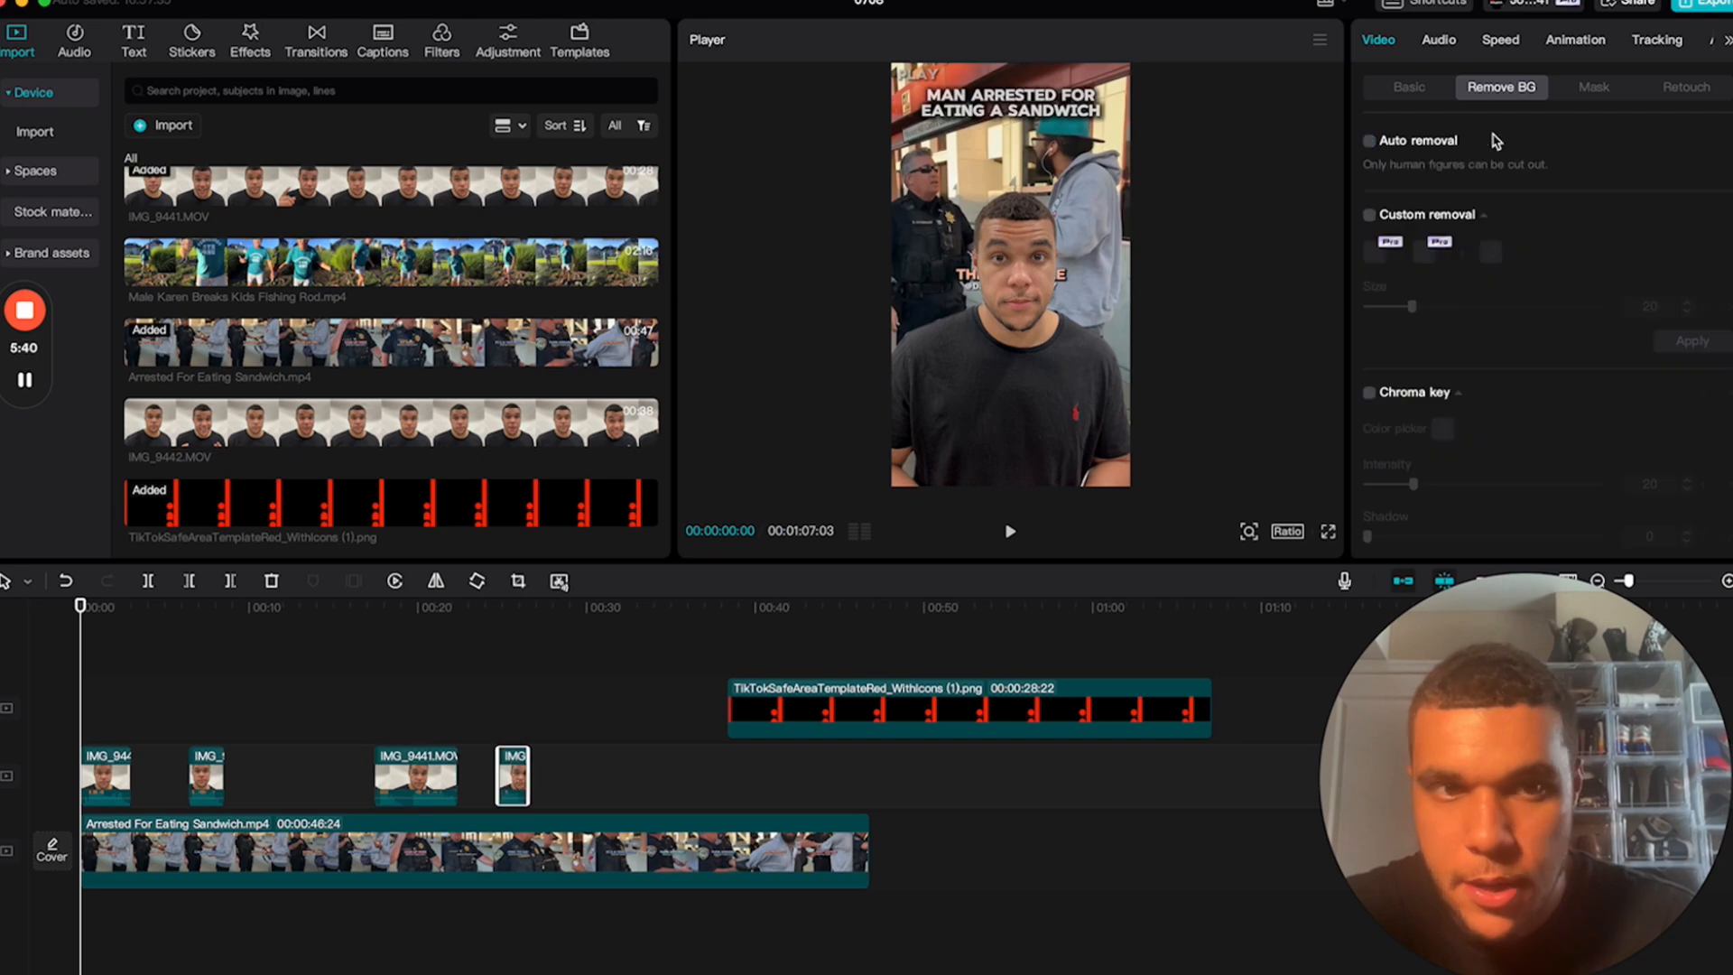
click(1374, 140)
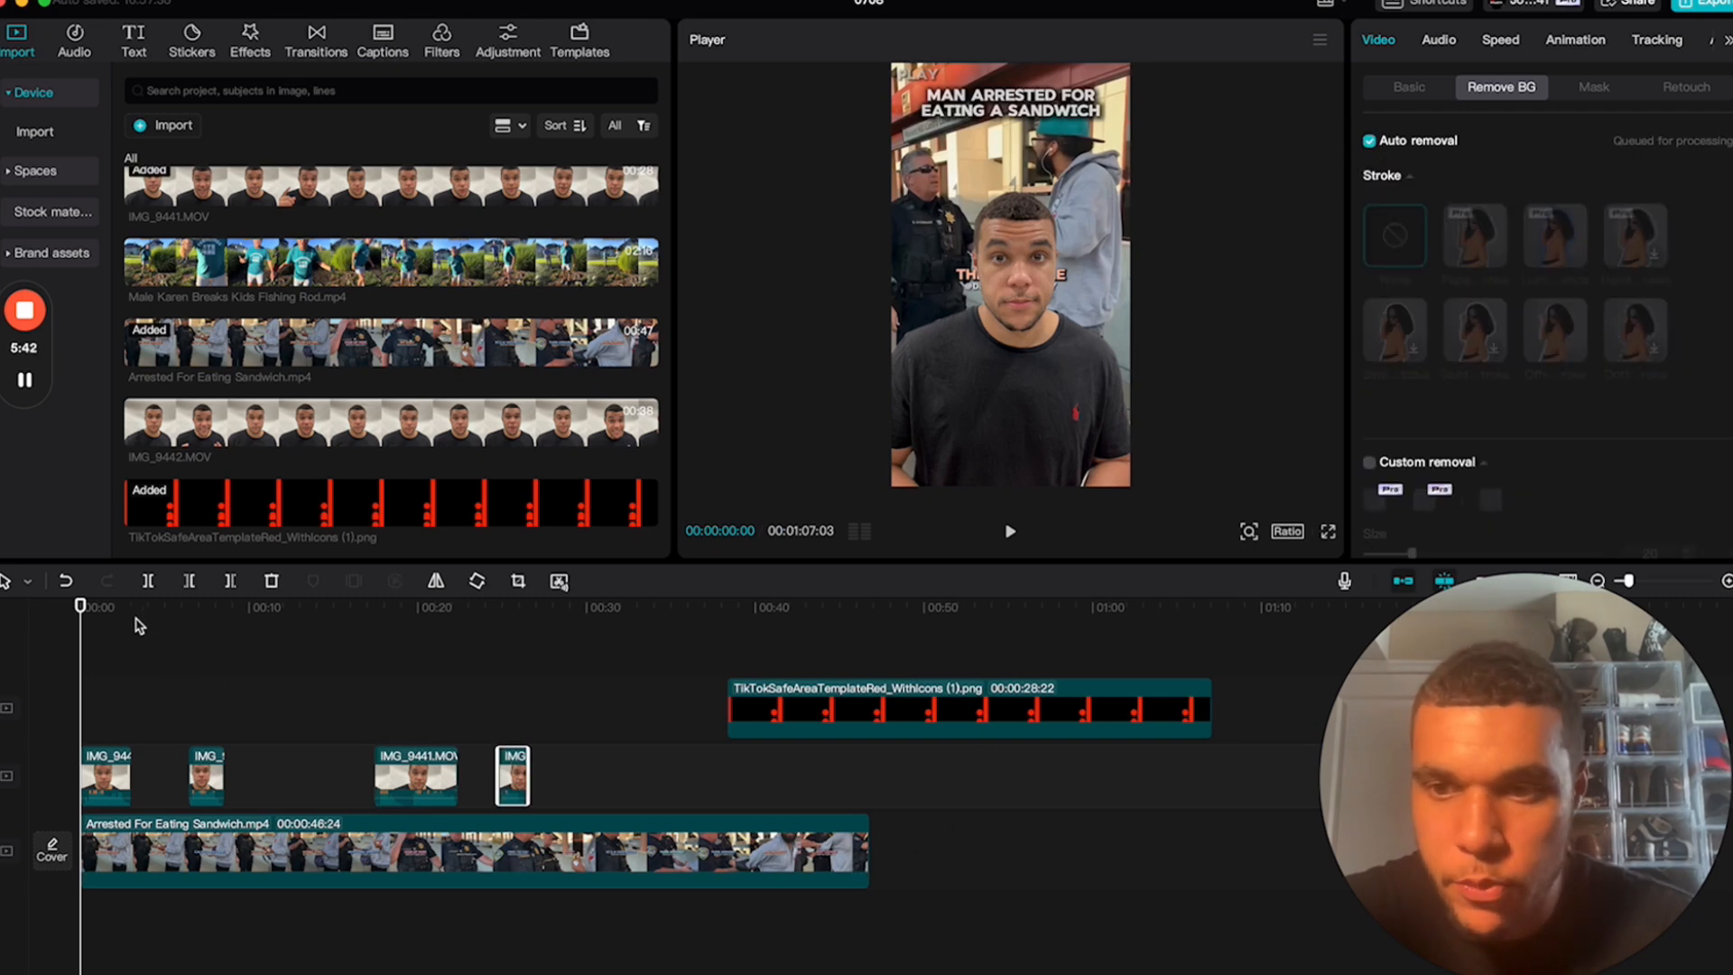
- Check the background cutout on the IMG_9441.MOV clips by previewing several of them and playing the opening
drag(138, 624, 204, 623)
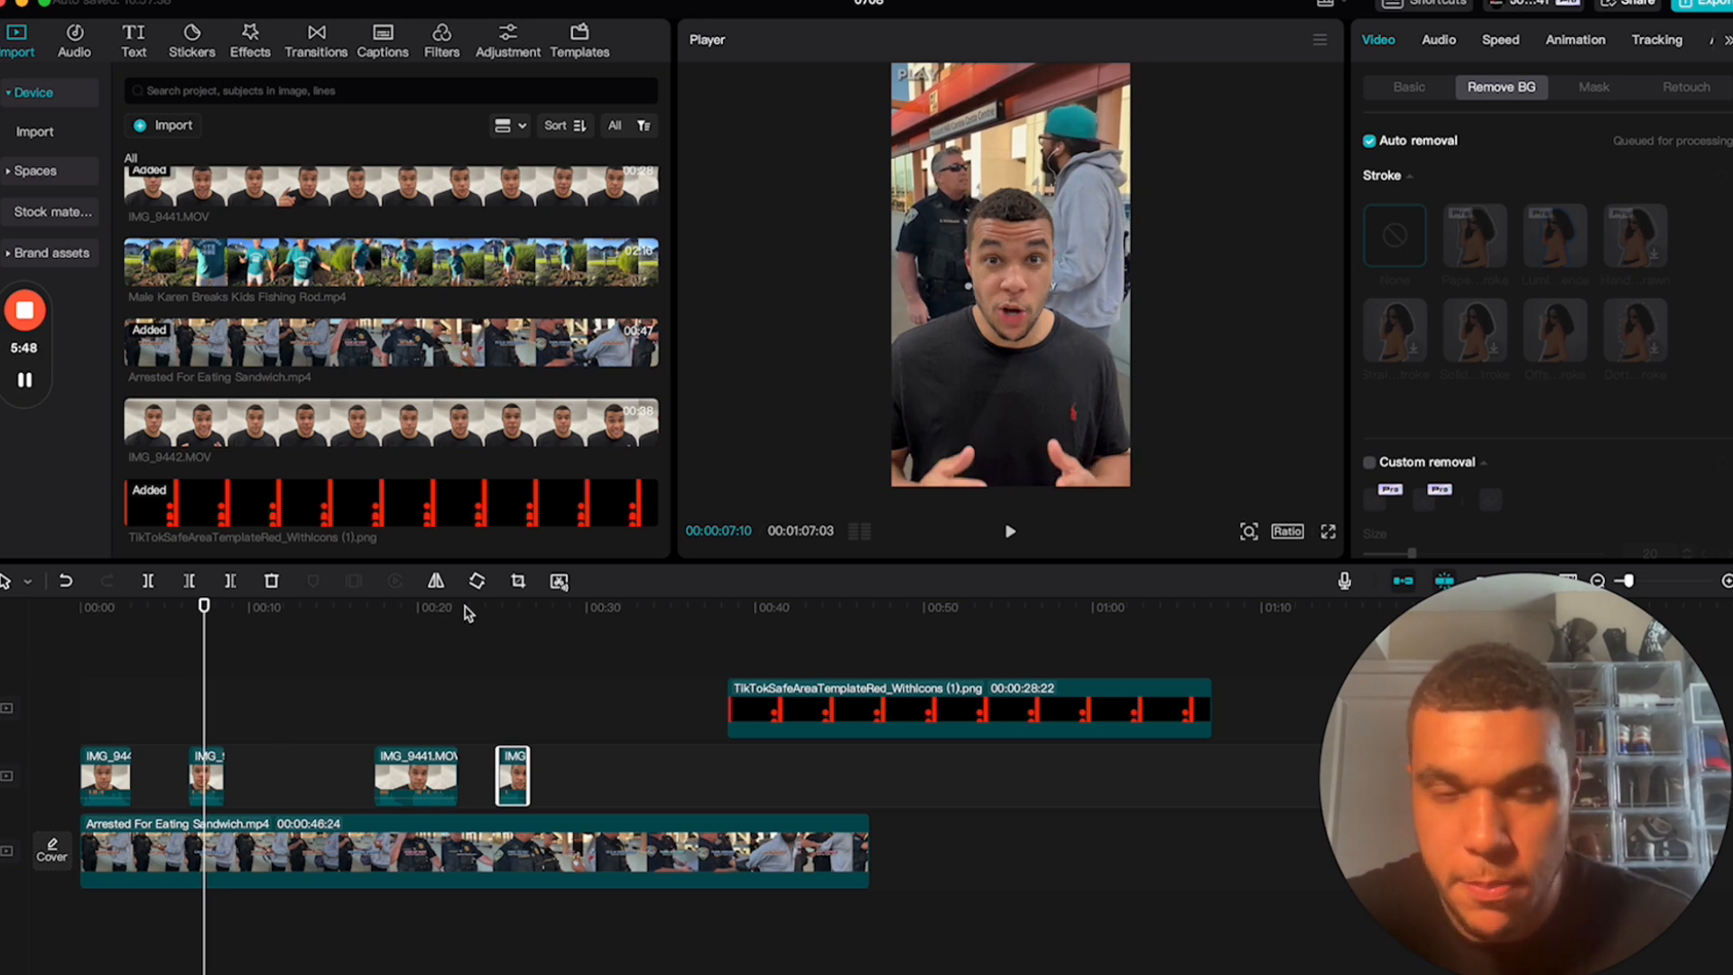
click(397, 613)
click(439, 756)
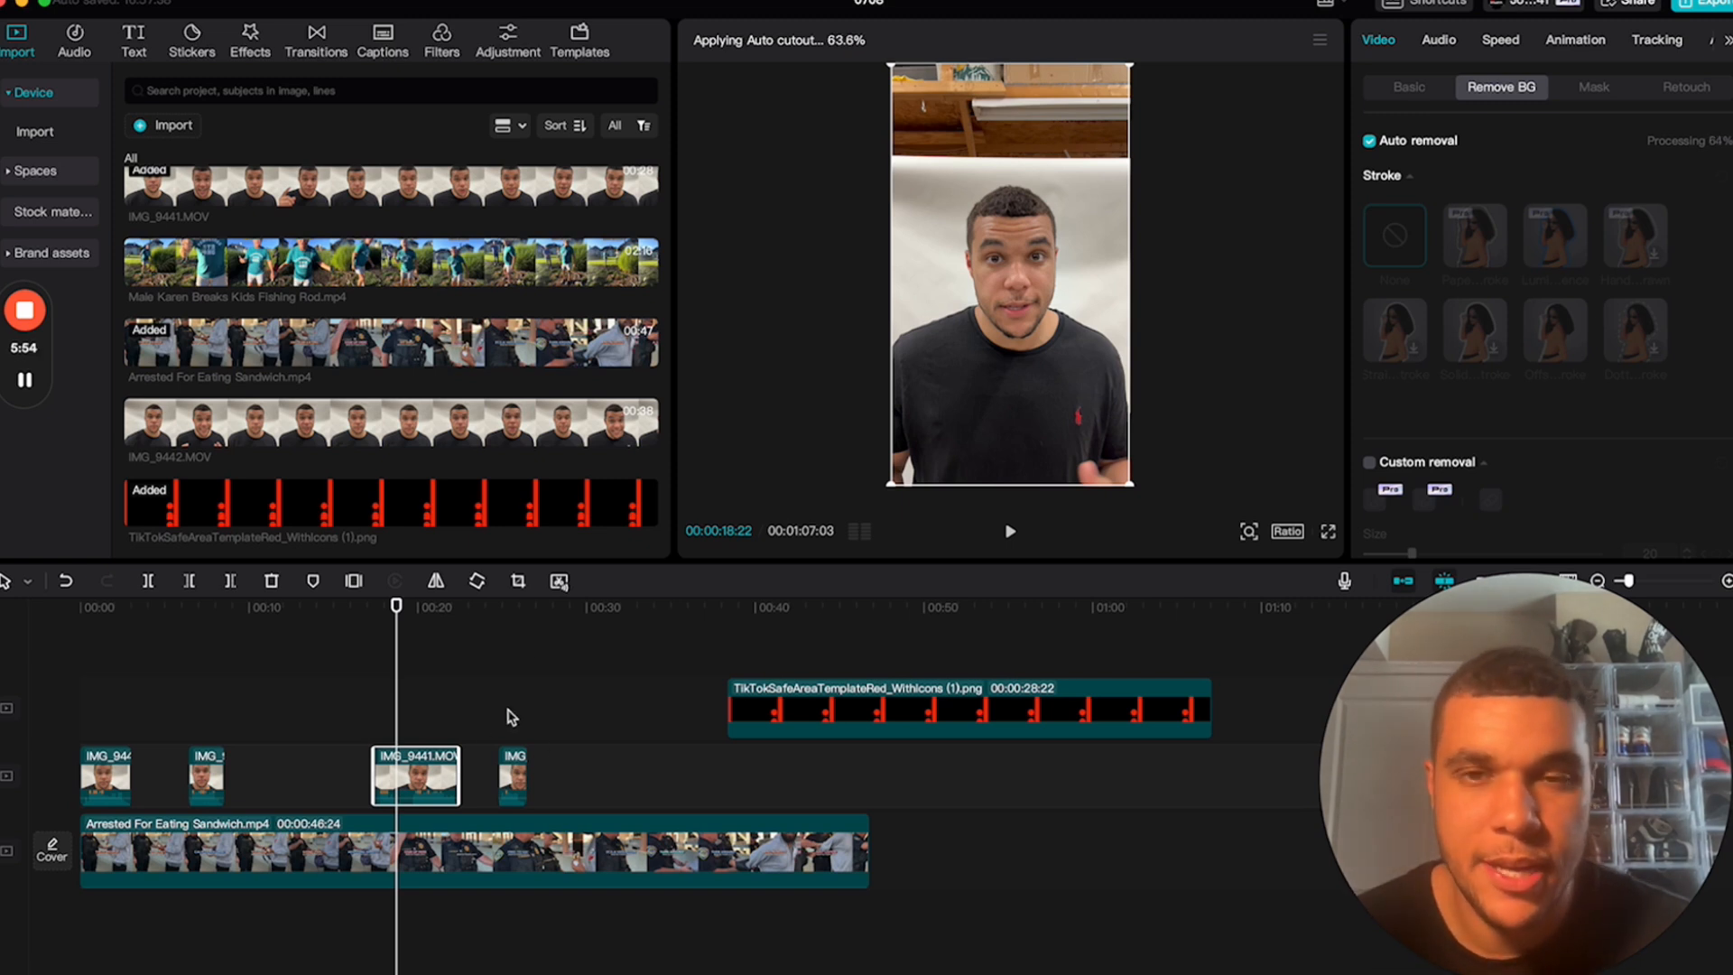
drag(127, 614, 49, 612)
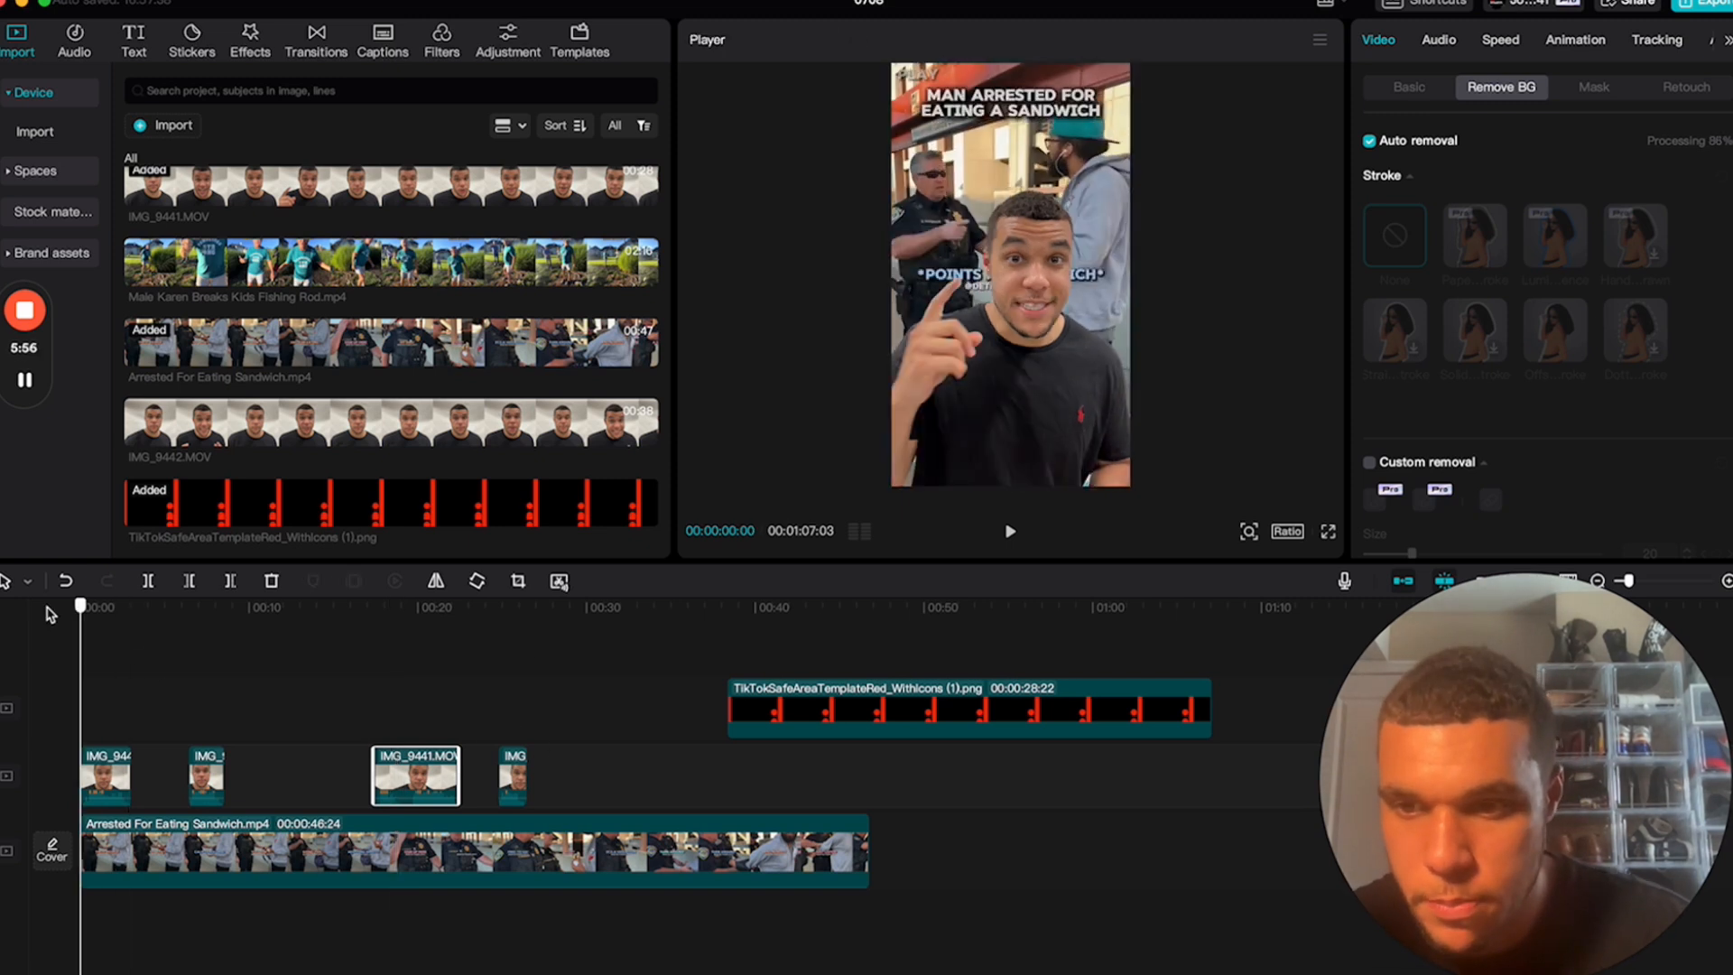
scroll(357, 863, up, 1)
scroll(359, 869, up, 3)
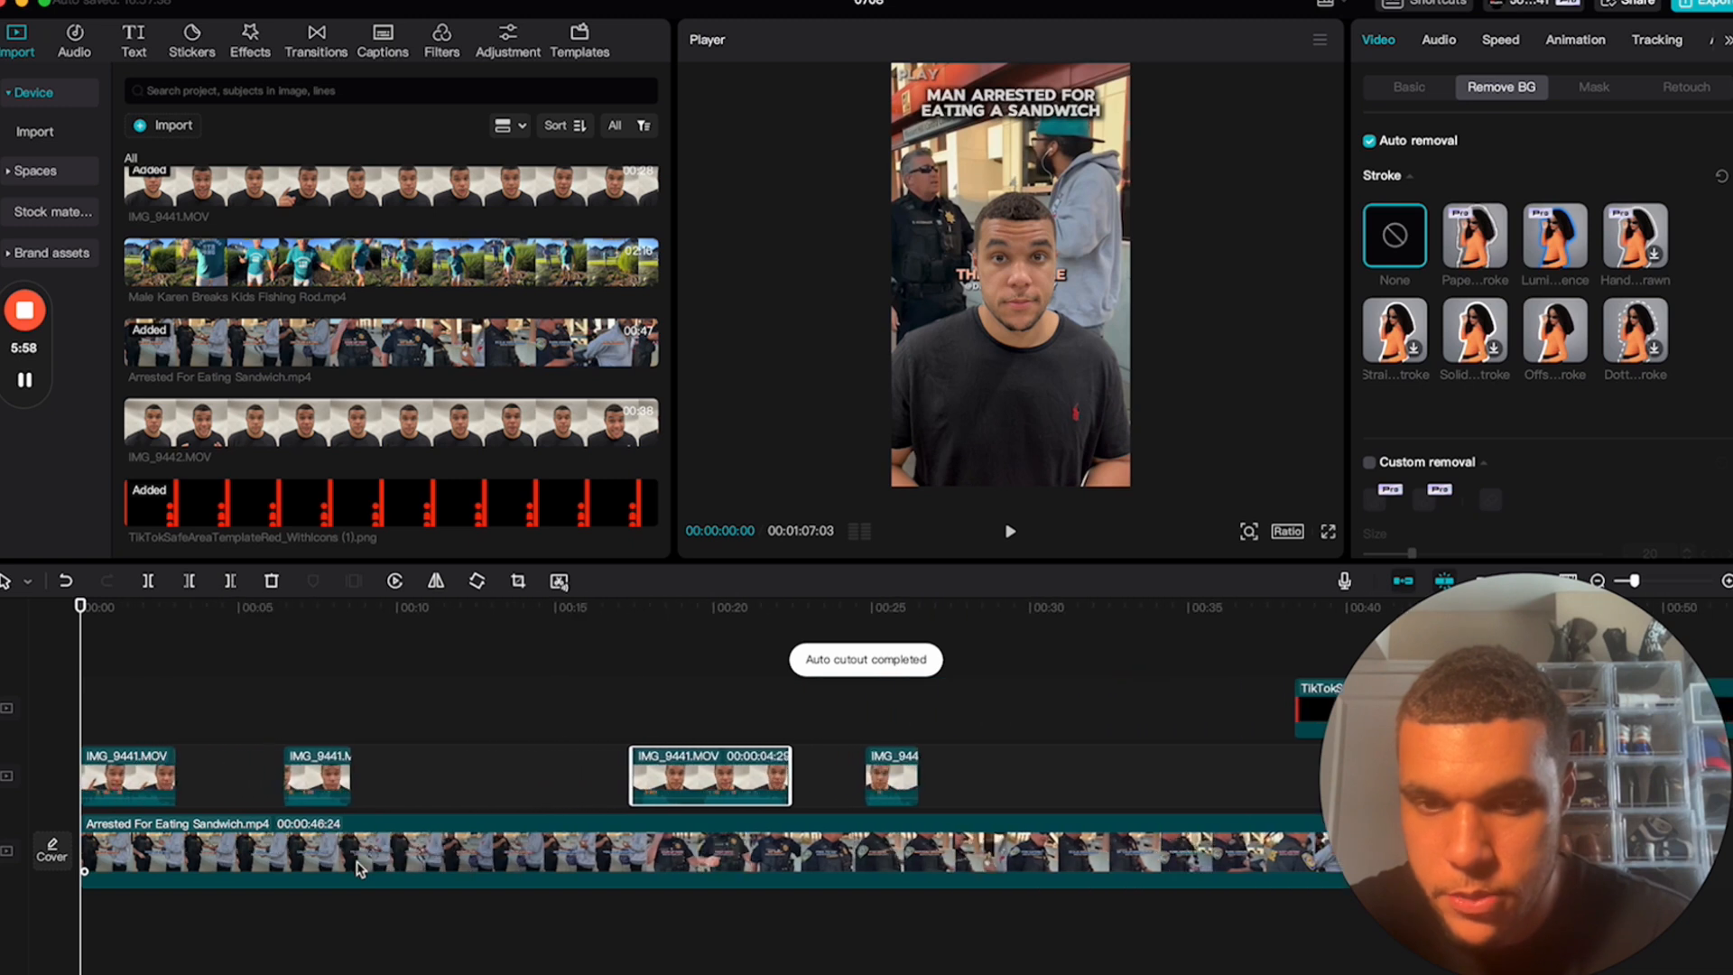
click(128, 785)
key(space)
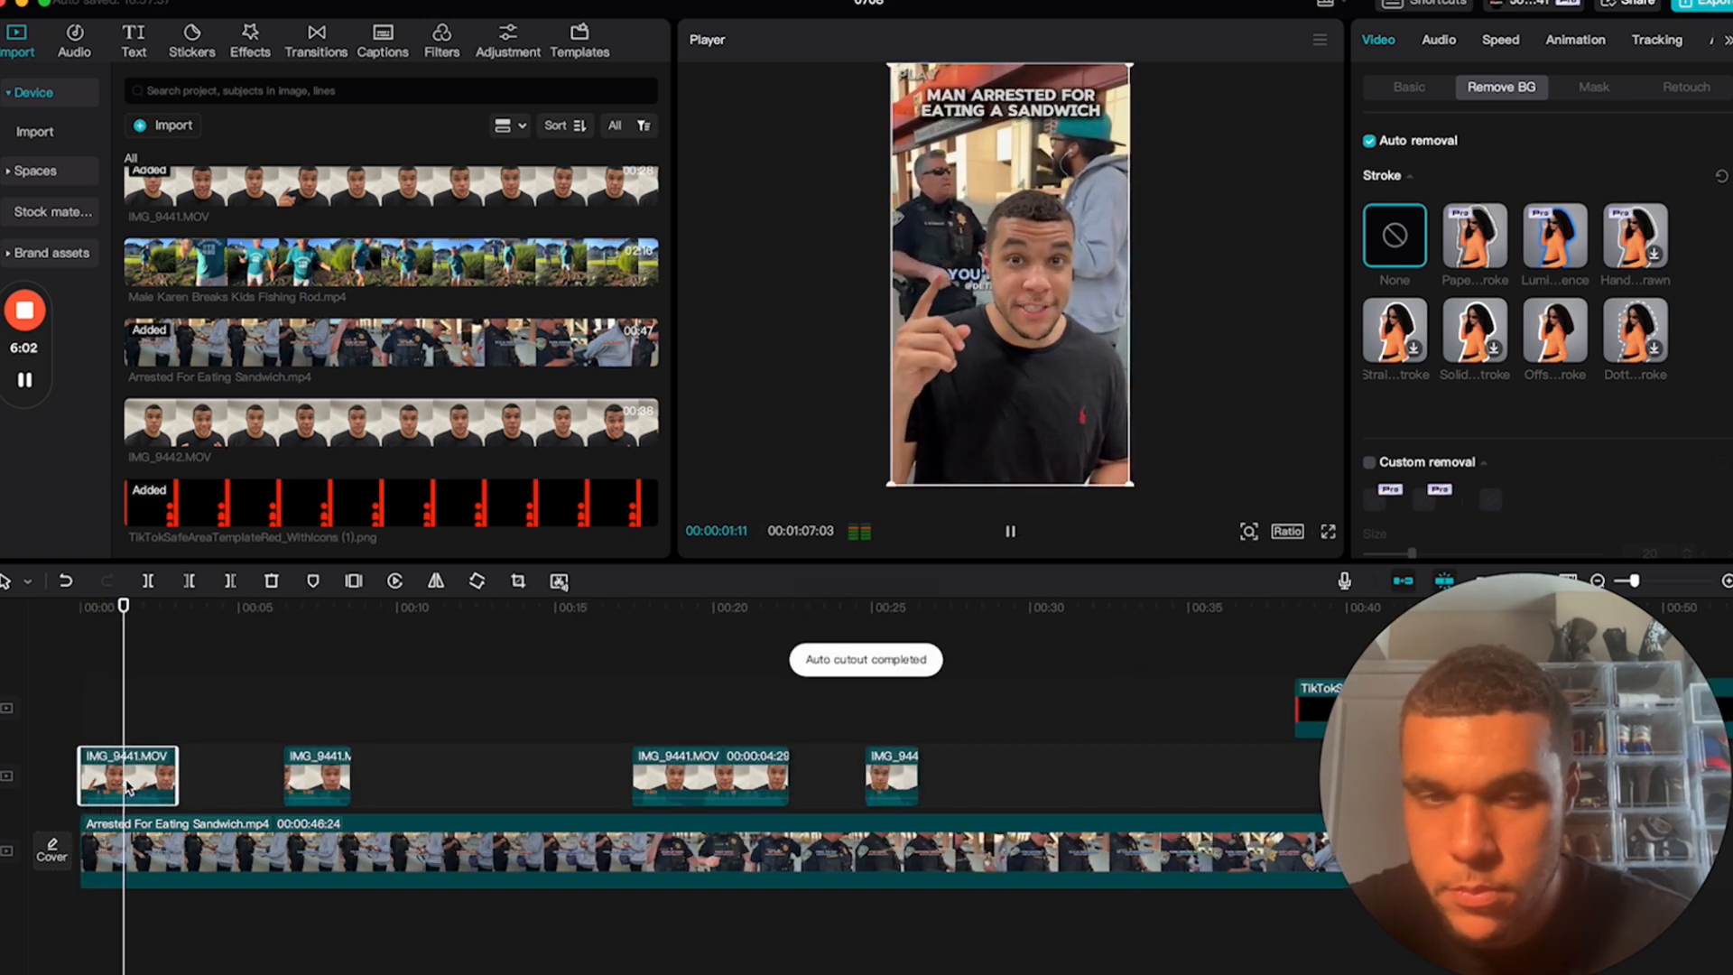
key(space)
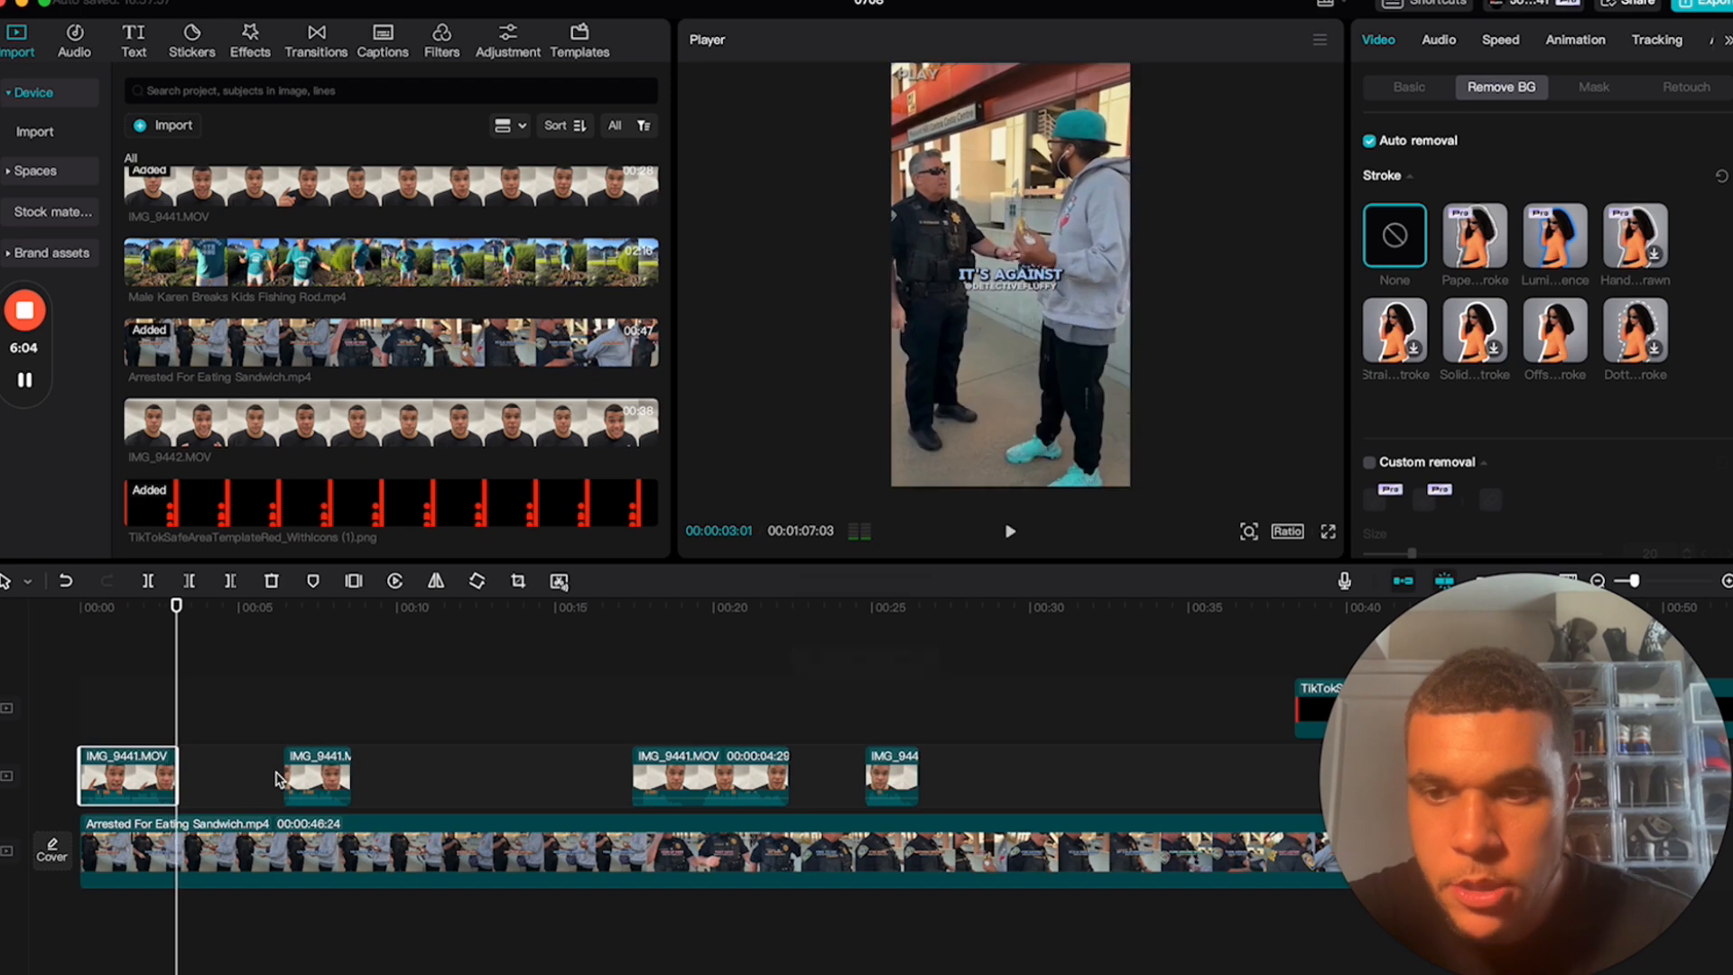
- Move the TikTok safe area template further along its track to start at about 50 seconds, past the main footage
scroll(270, 785, down, 2)
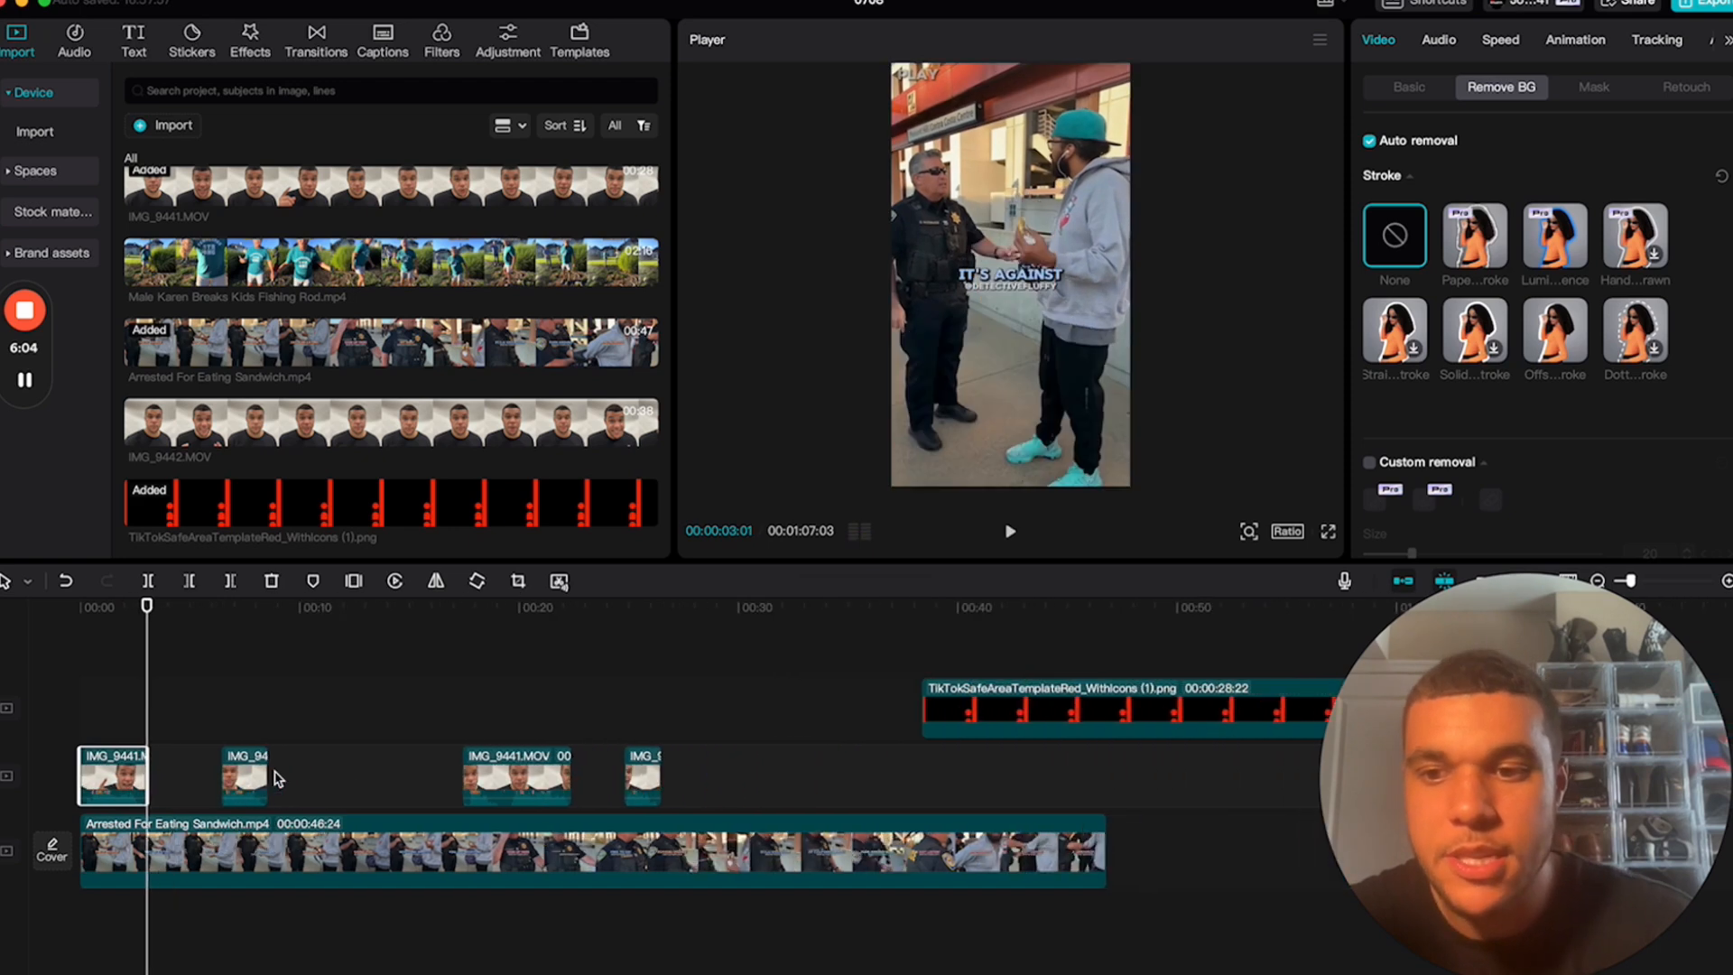
click(691, 608)
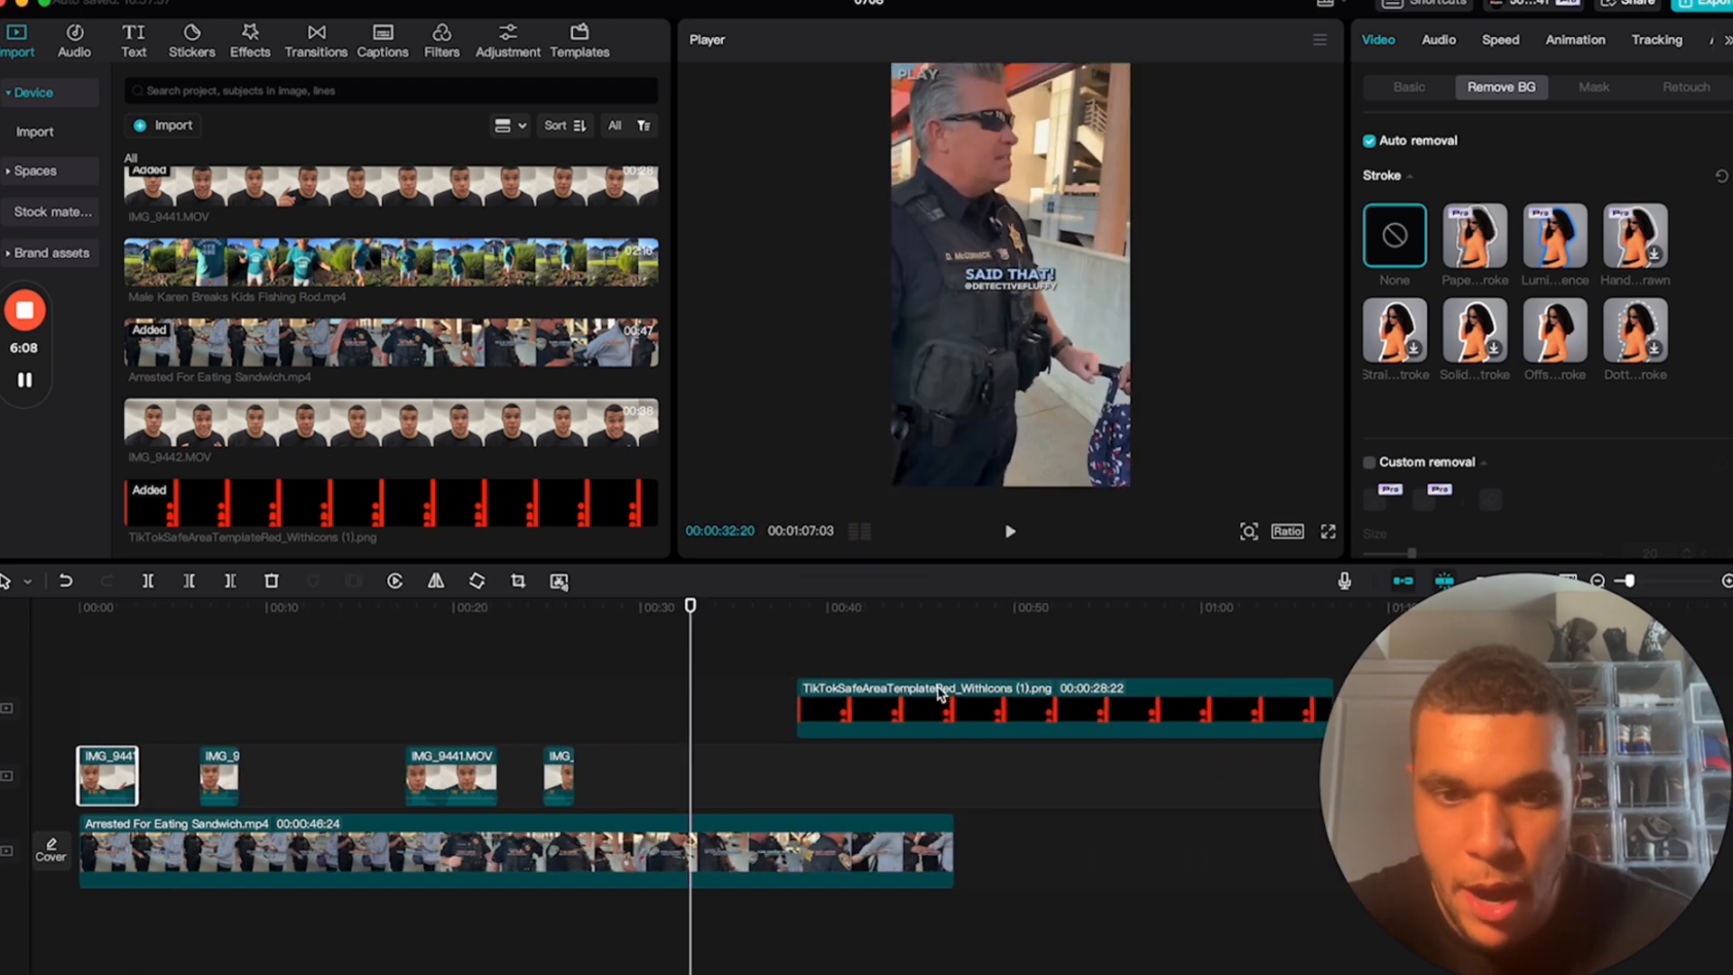
drag(939, 693, 1166, 694)
- Split Arrested For Eating Sandwich.mp4 at 00:00:38:01 and again at 00:00:41:02
mouse_move(774, 620)
mouse_down()
mouse_move(812, 619)
mouse_move(790, 620)
mouse_up()
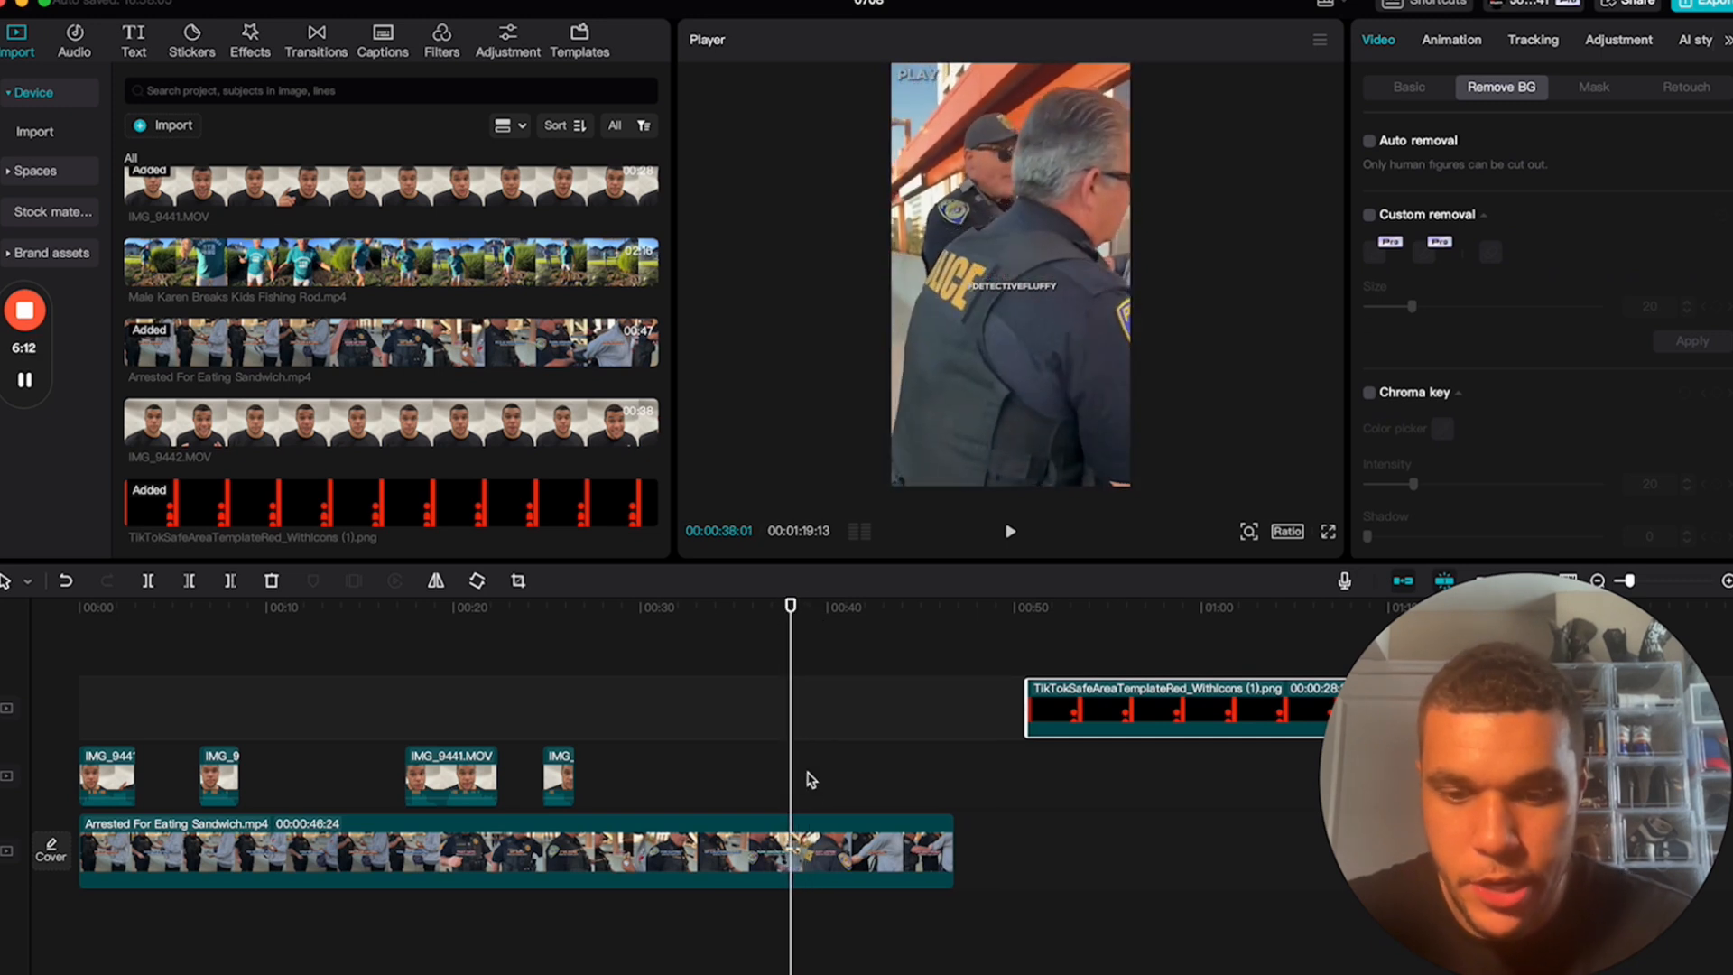
click(790, 842)
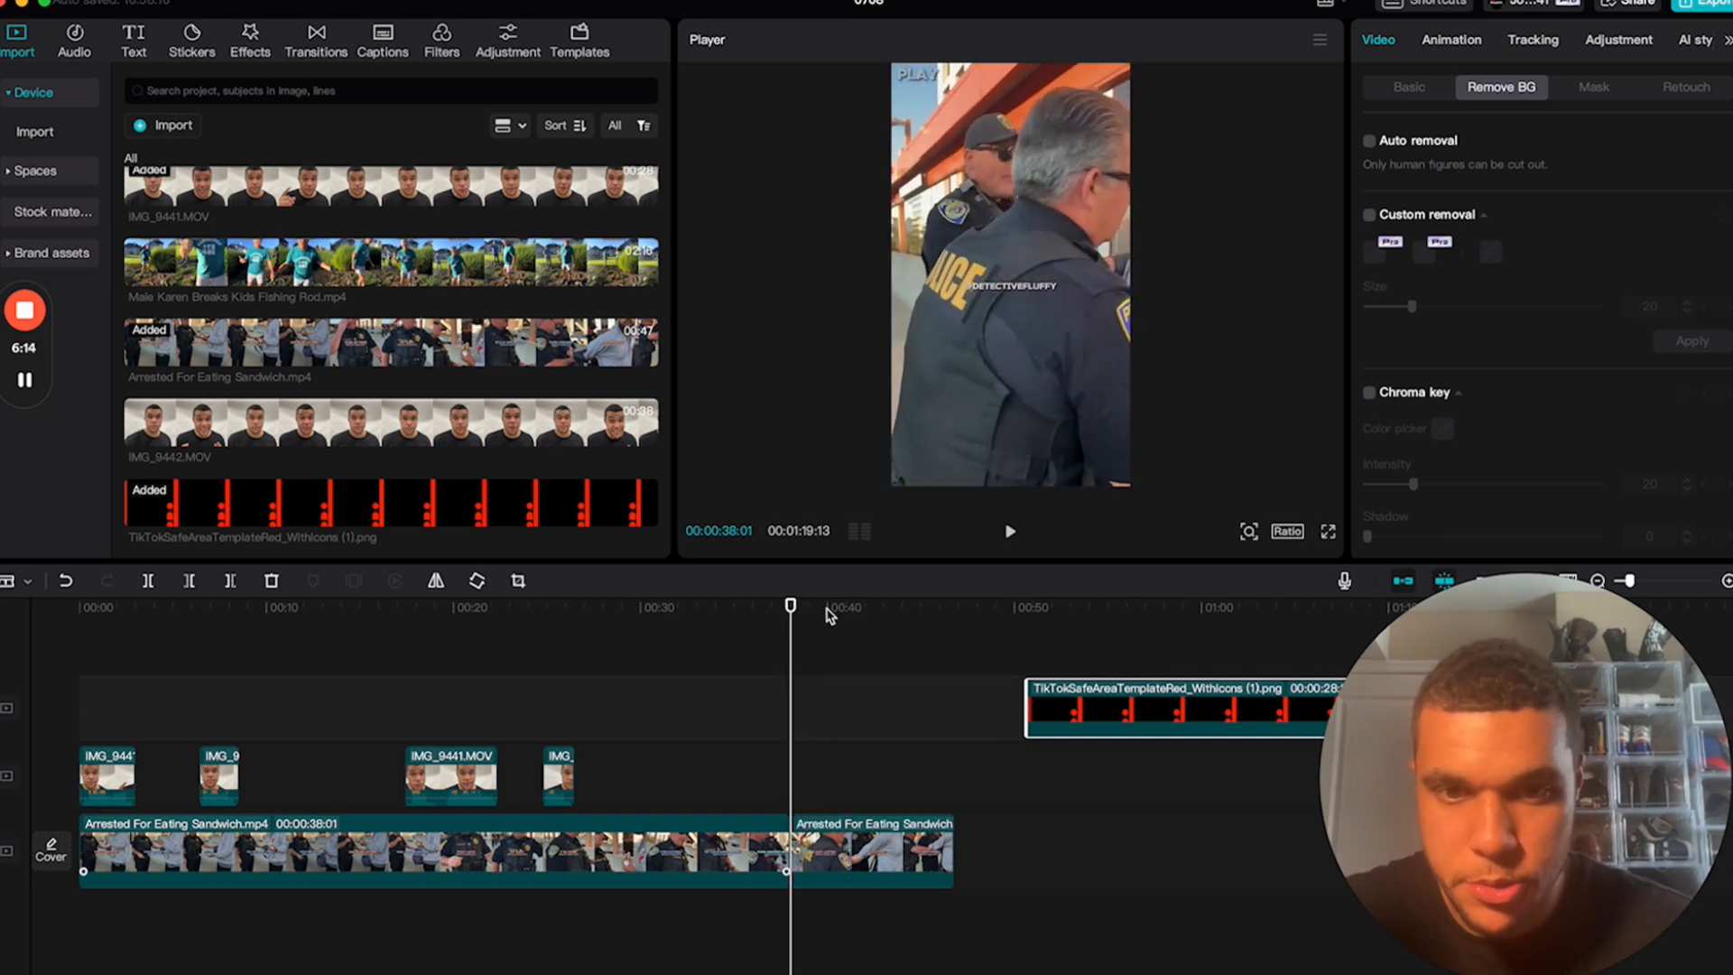
drag(828, 616, 846, 616)
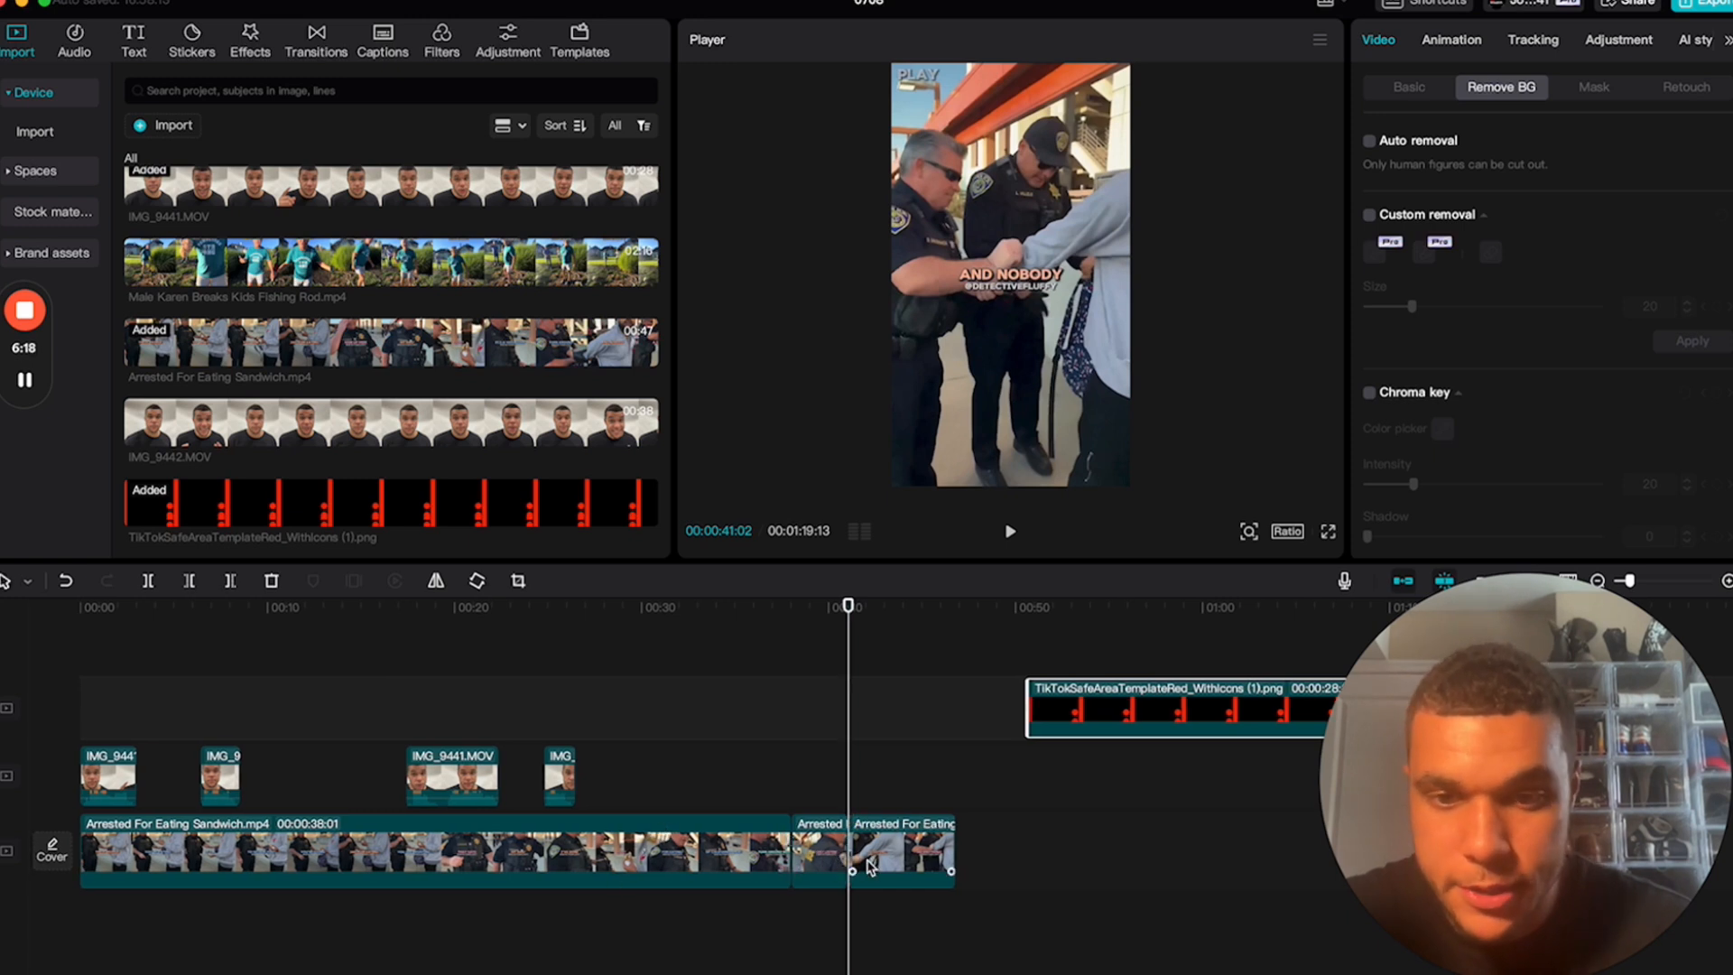
- Turn off the main track magnet and shift all three Arrested For Eating Sandwich.mp4 segments to start at about 6 seconds
drag(905, 851, 1075, 851)
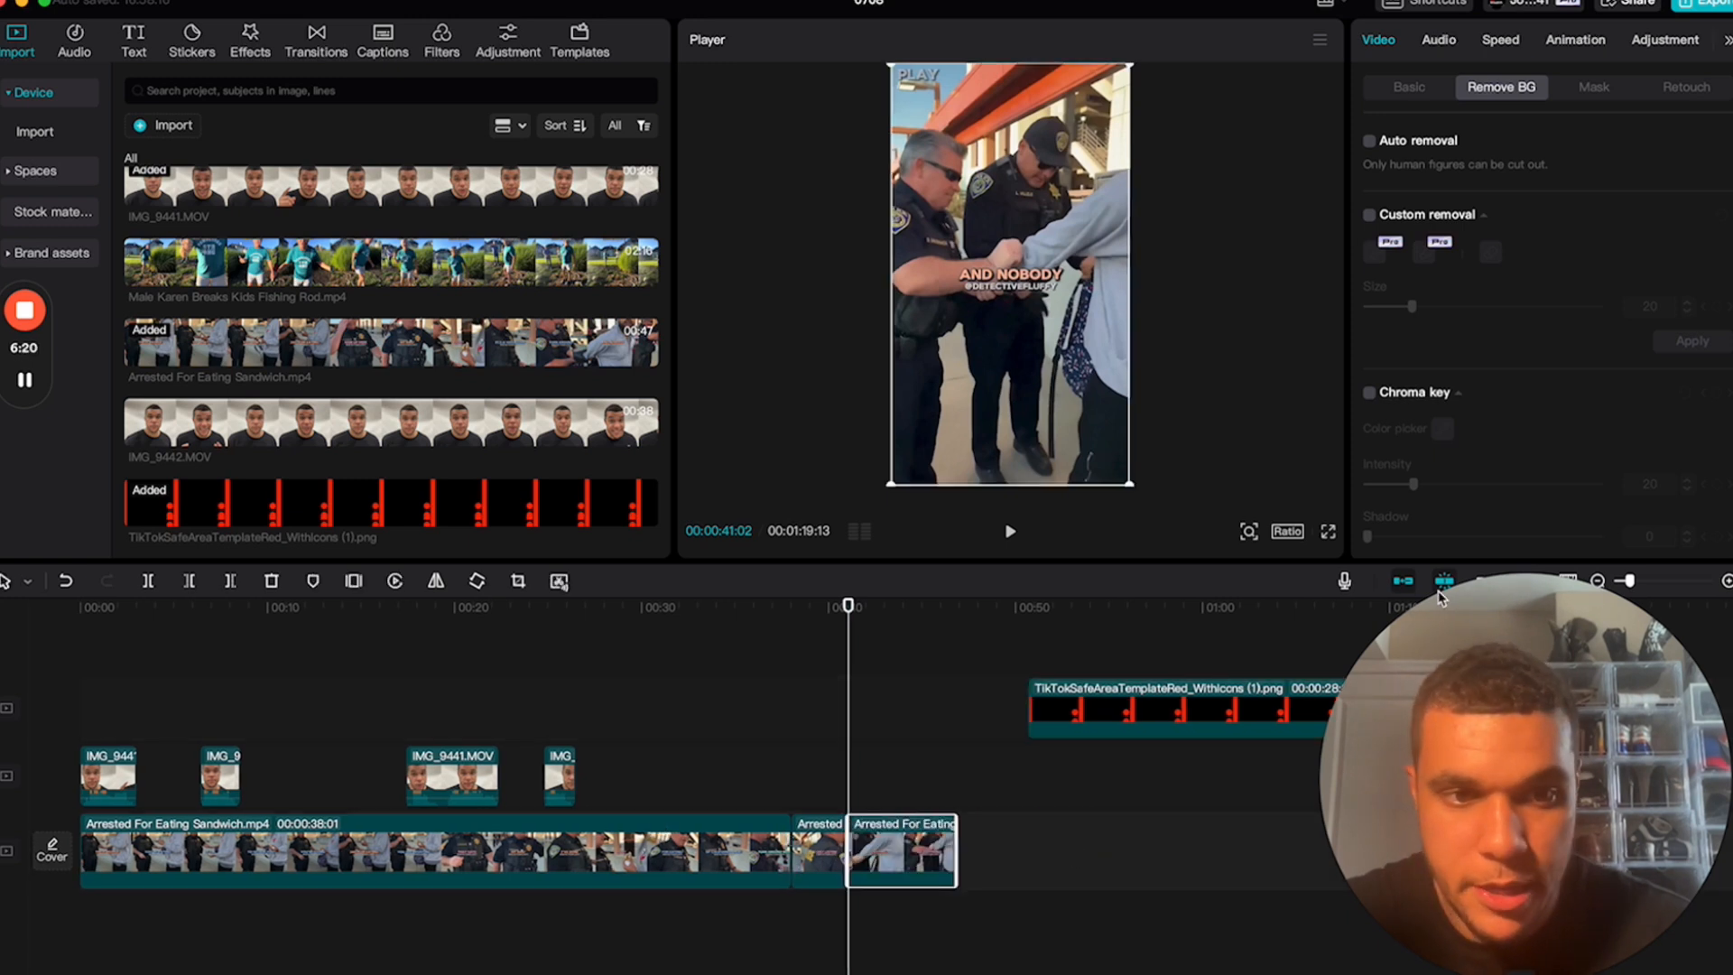
drag(949, 853, 1015, 853)
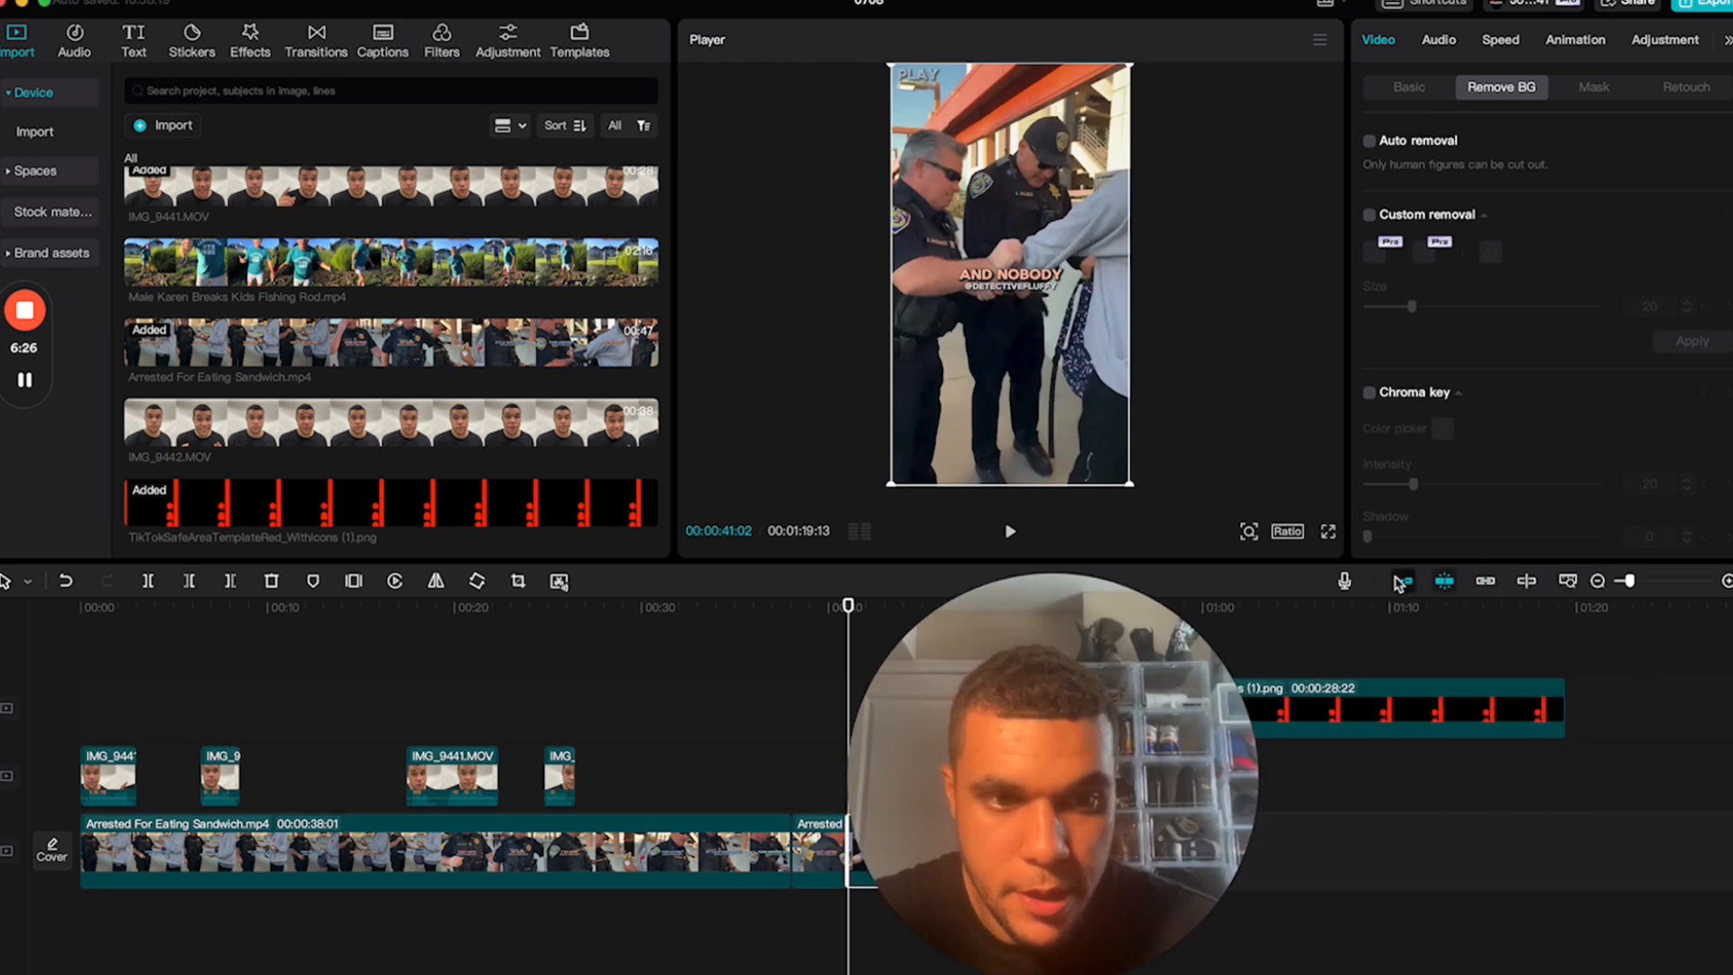
drag(1050, 704, 1516, 704)
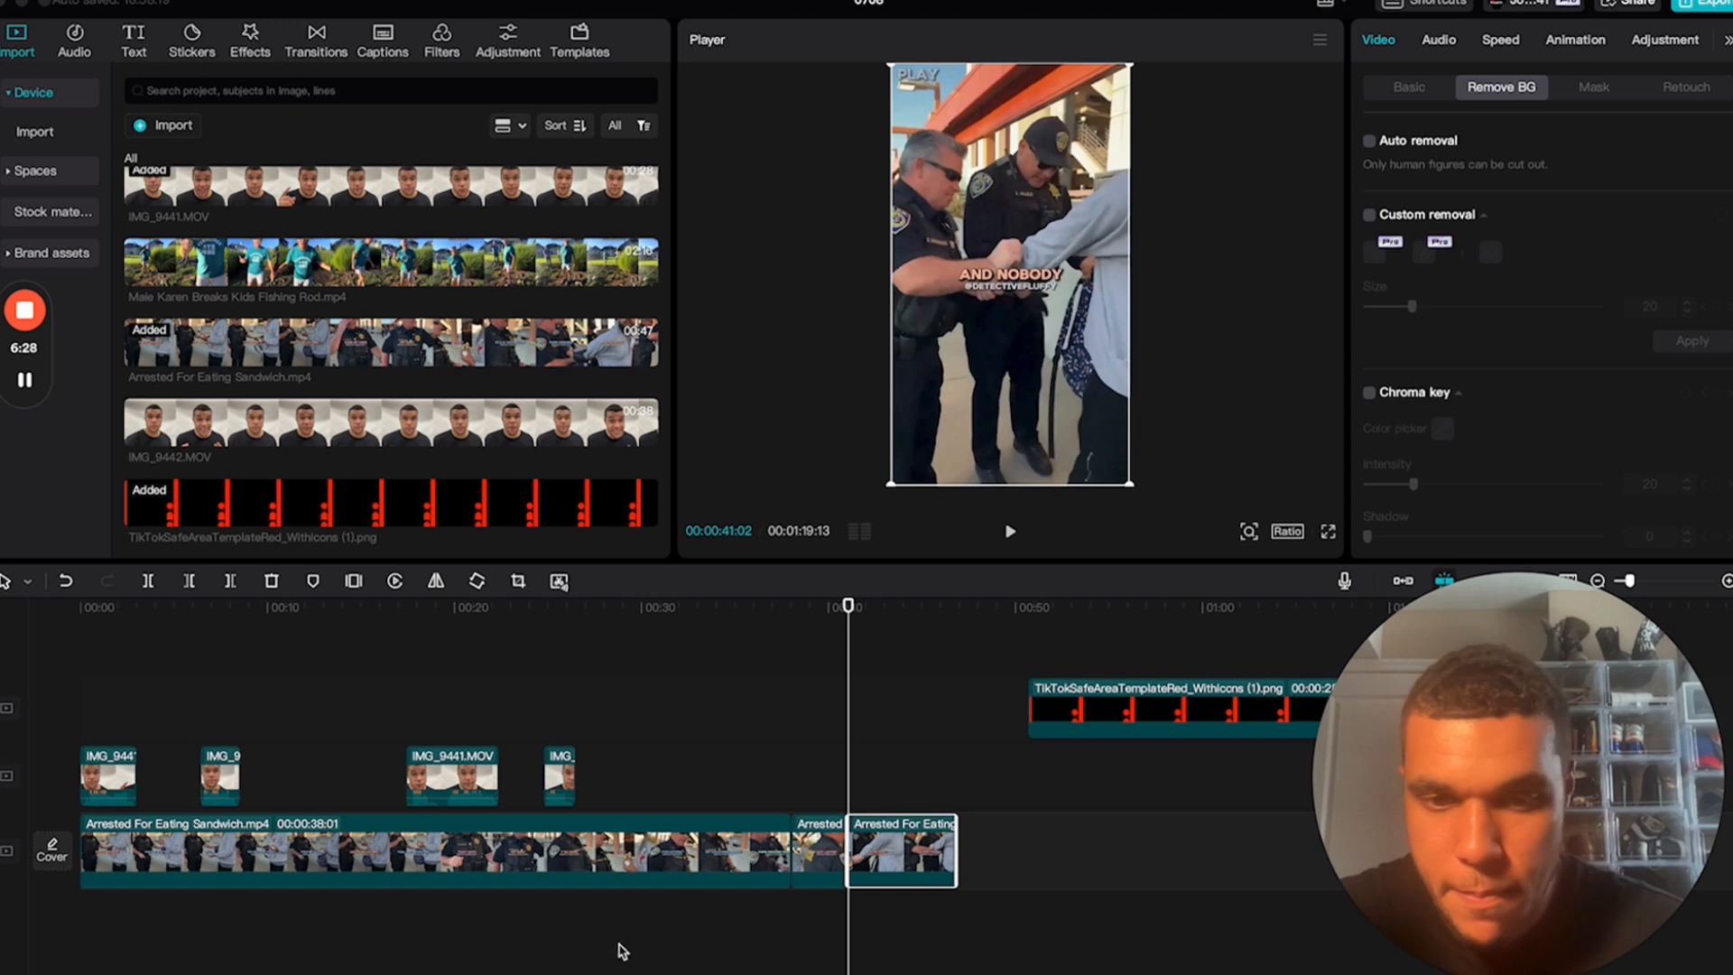
drag(914, 920, 719, 789)
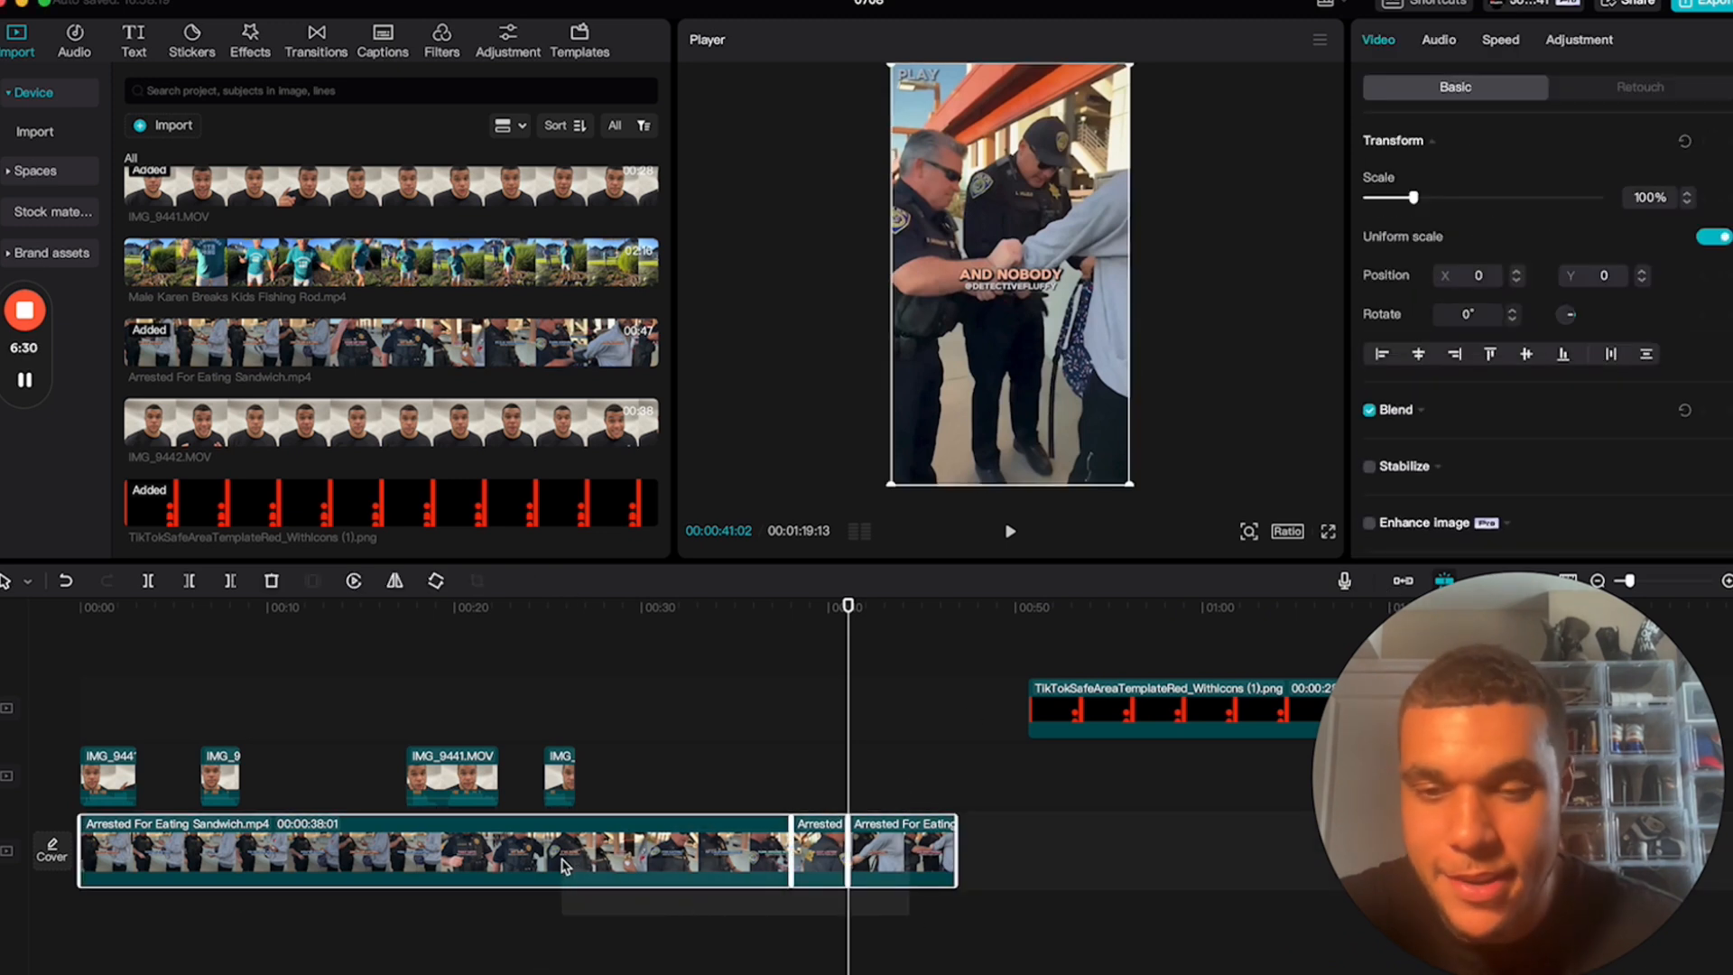
drag(569, 866, 651, 857)
click(1172, 917)
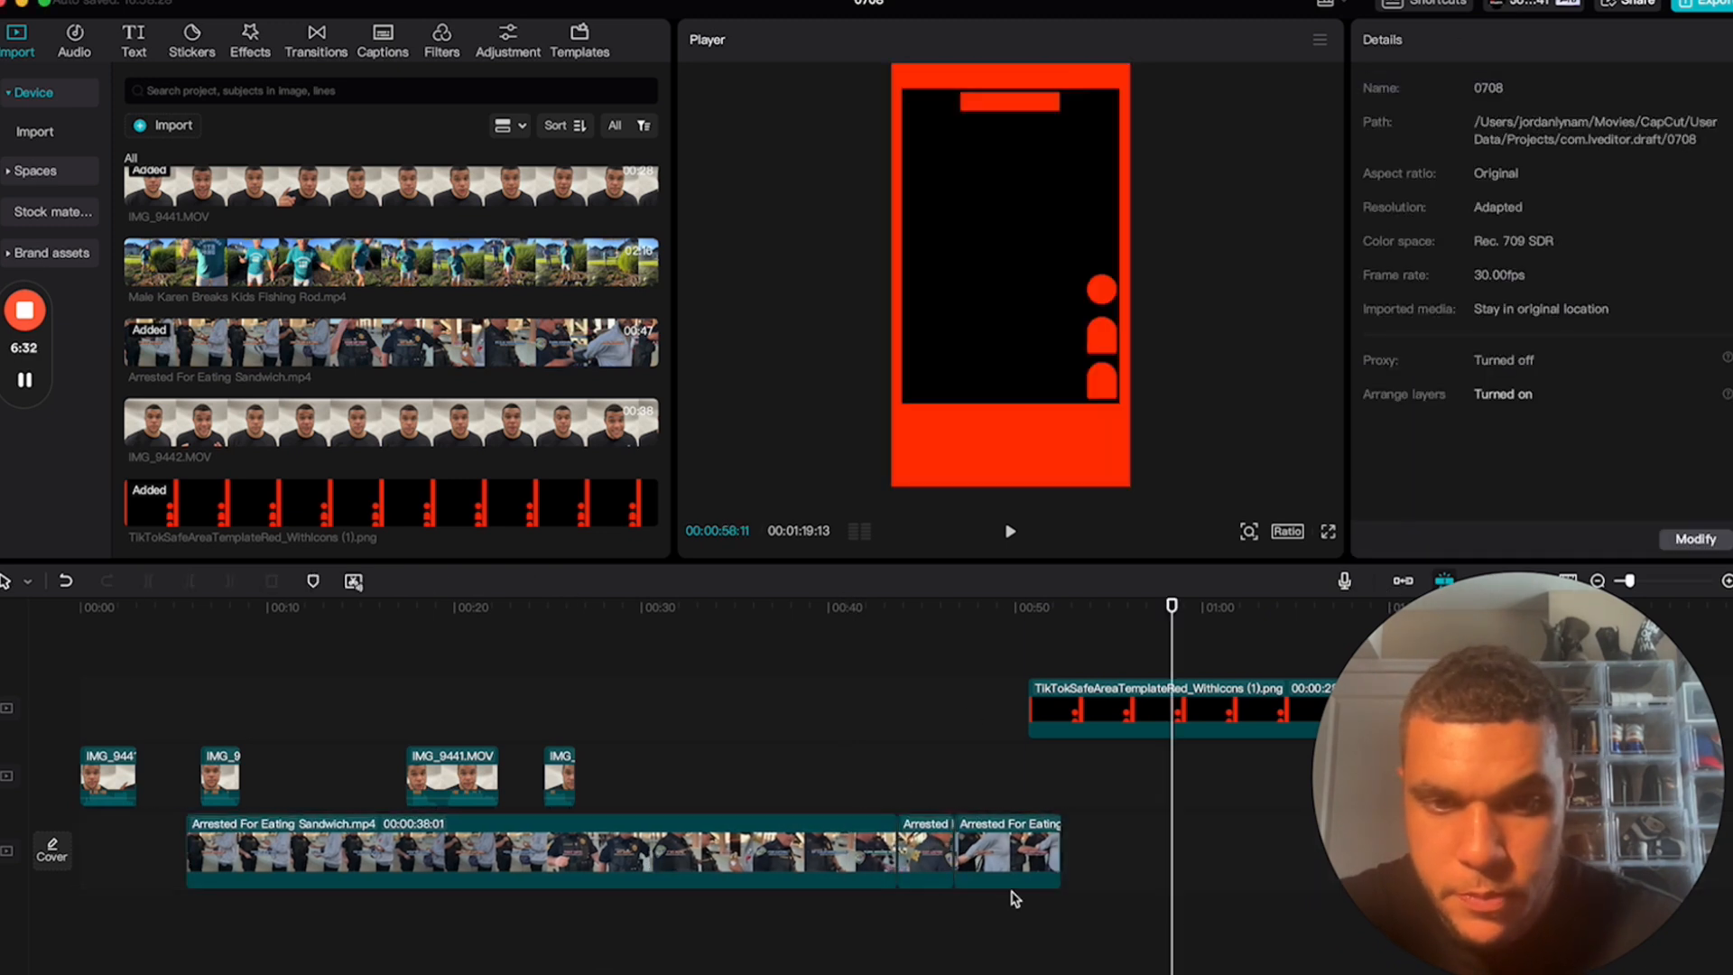
- Shift the main footage to start at about 7 seconds and place a copy of its last segment at the timeline start
click(1008, 851)
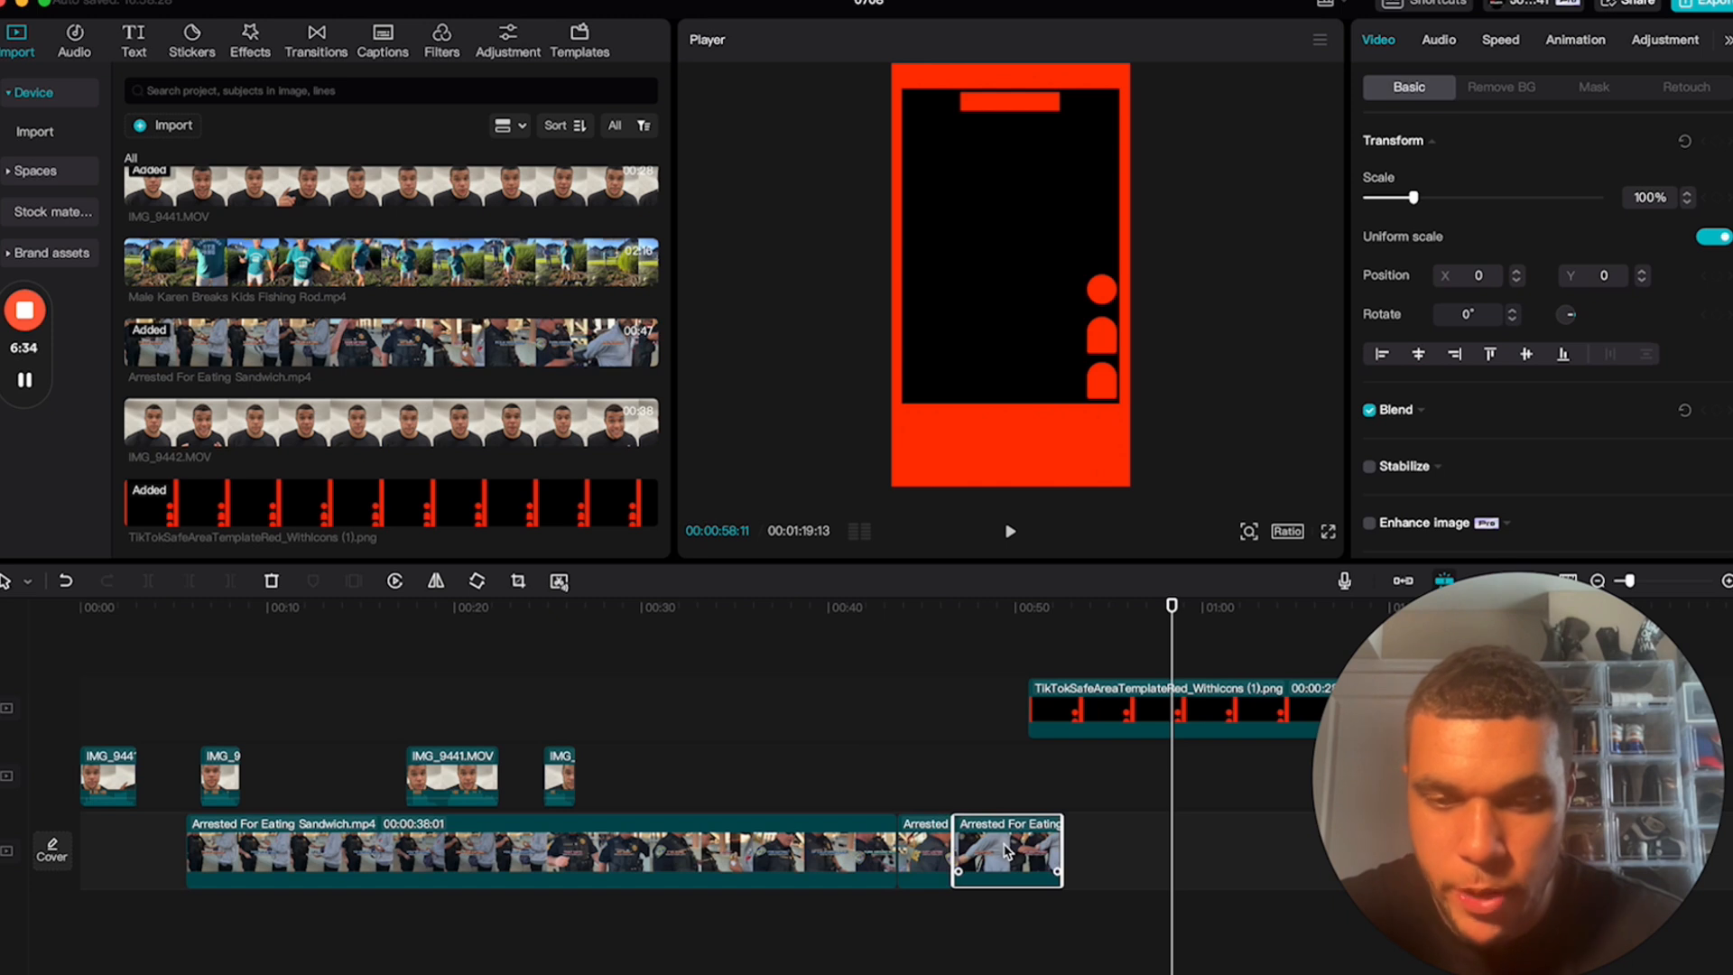
drag(1009, 852, 43, 856)
mouse_move(1146, 939)
mouse_down()
mouse_move(347, 876)
mouse_move(327, 916)
mouse_up()
drag(133, 832, 134, 916)
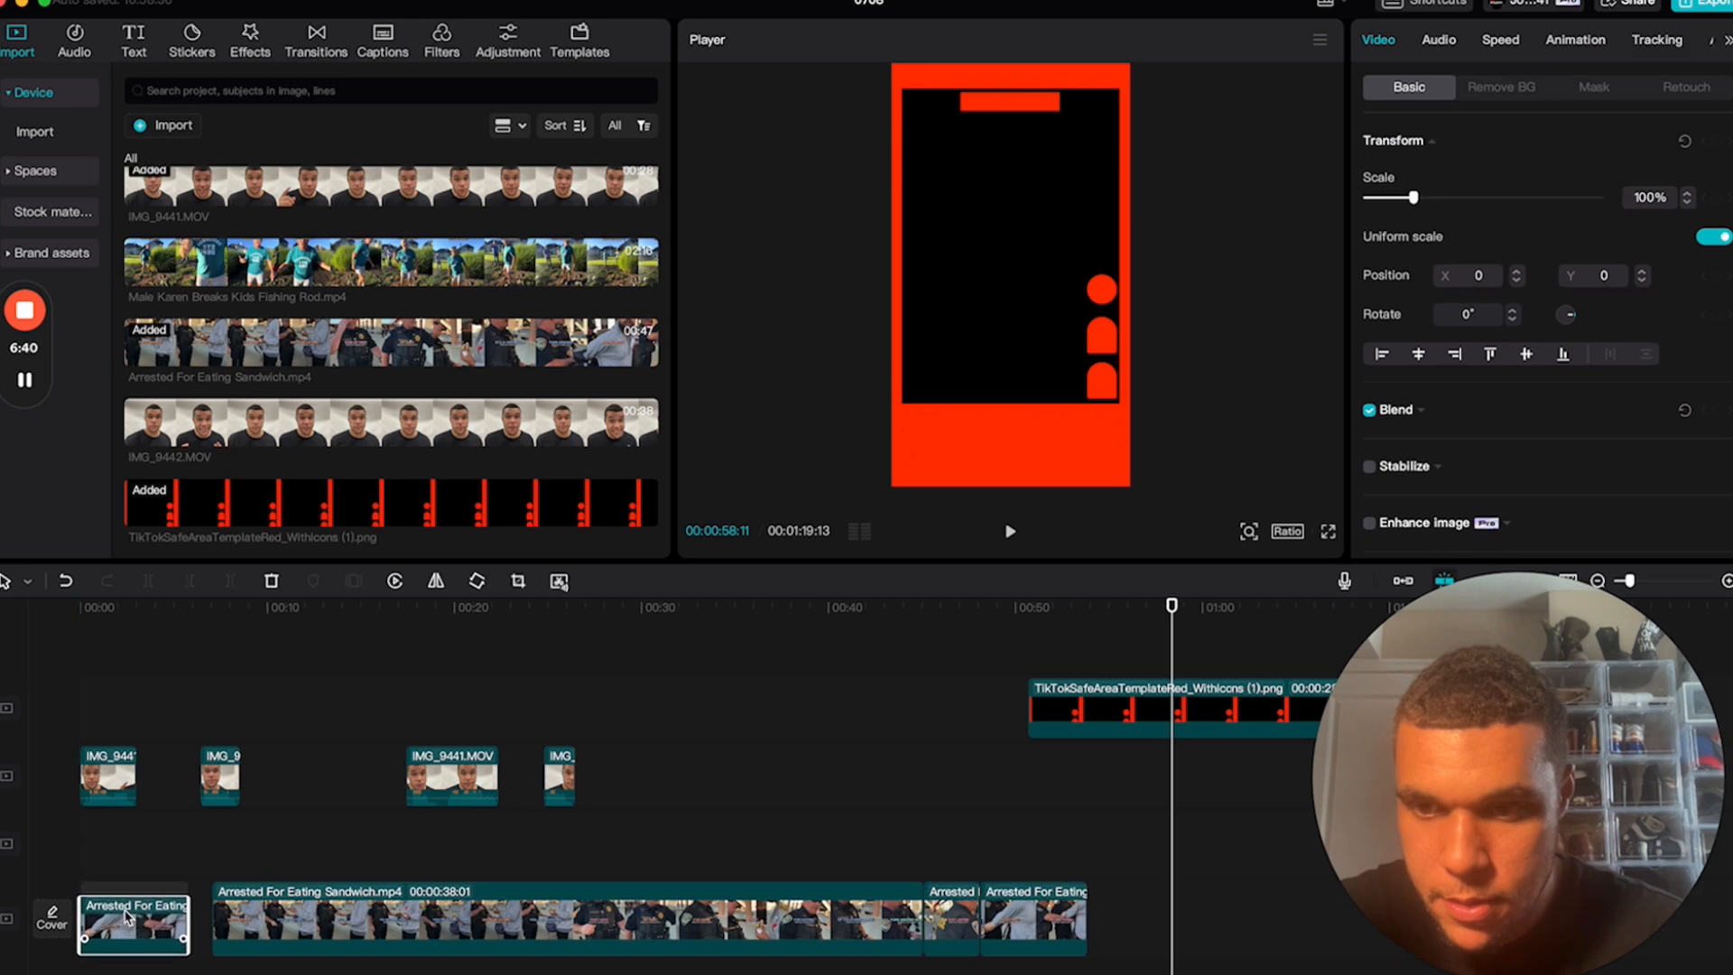
- Play the opening and trim the start of the first IMG_9441.MOV clip to a length of 00:00:02:13, keeping it at the timeline start
click(81, 621)
key(space)
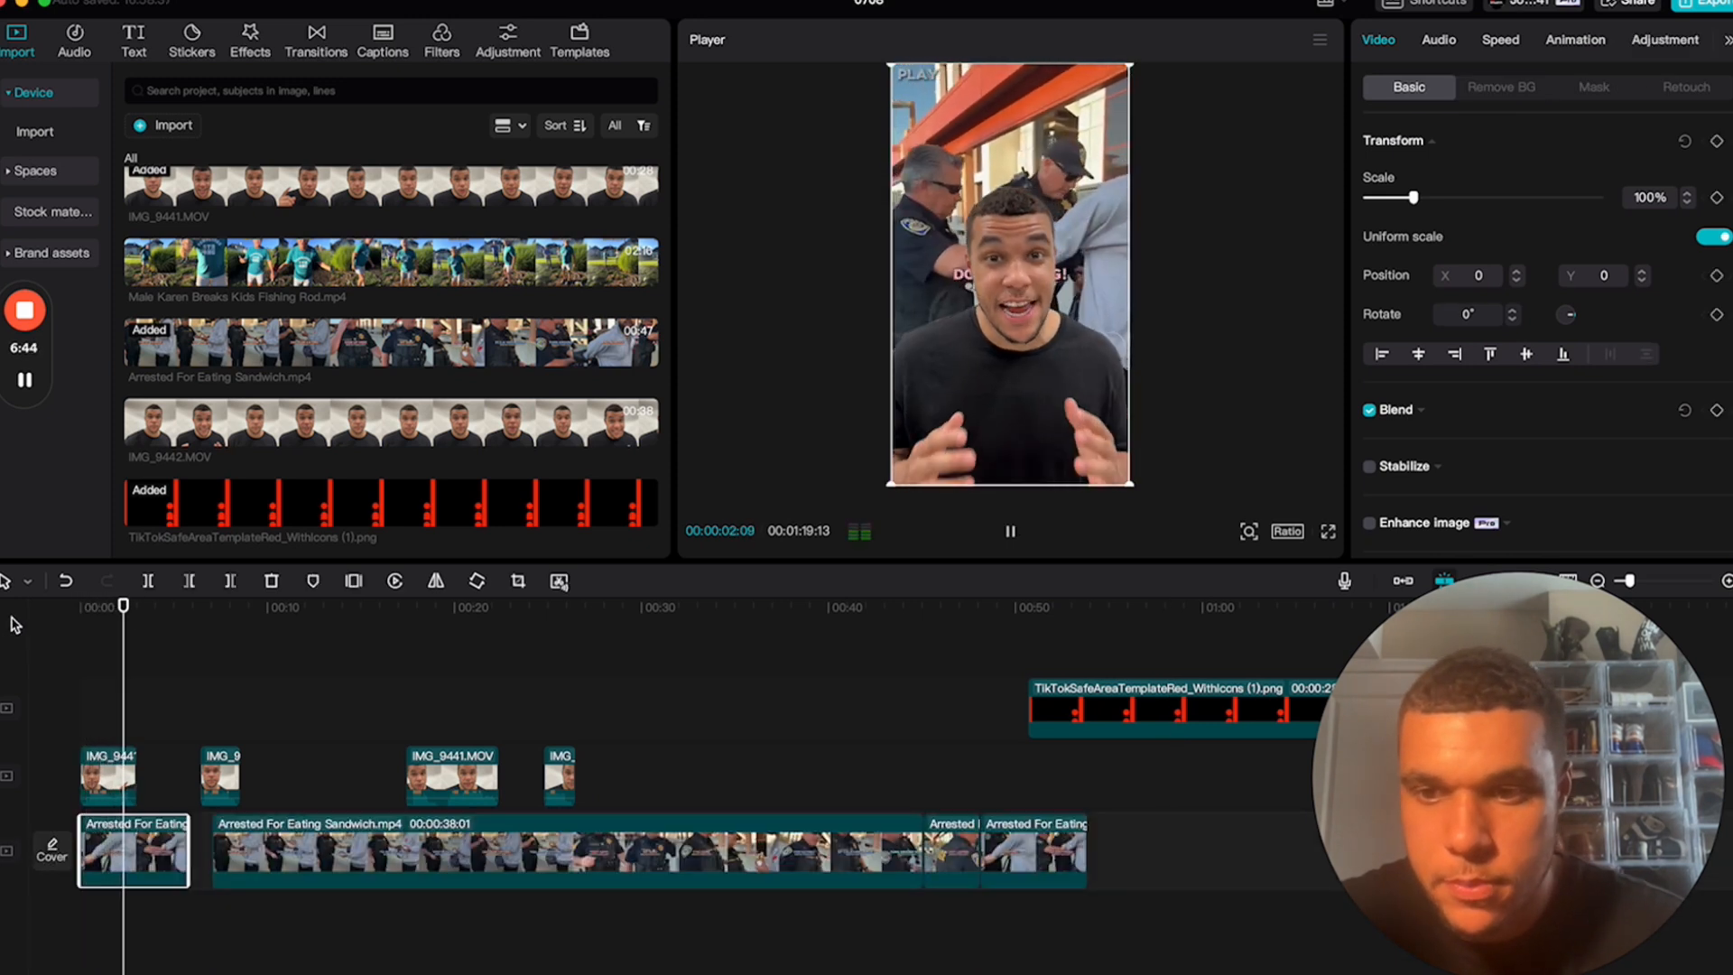
key(space)
click(77, 611)
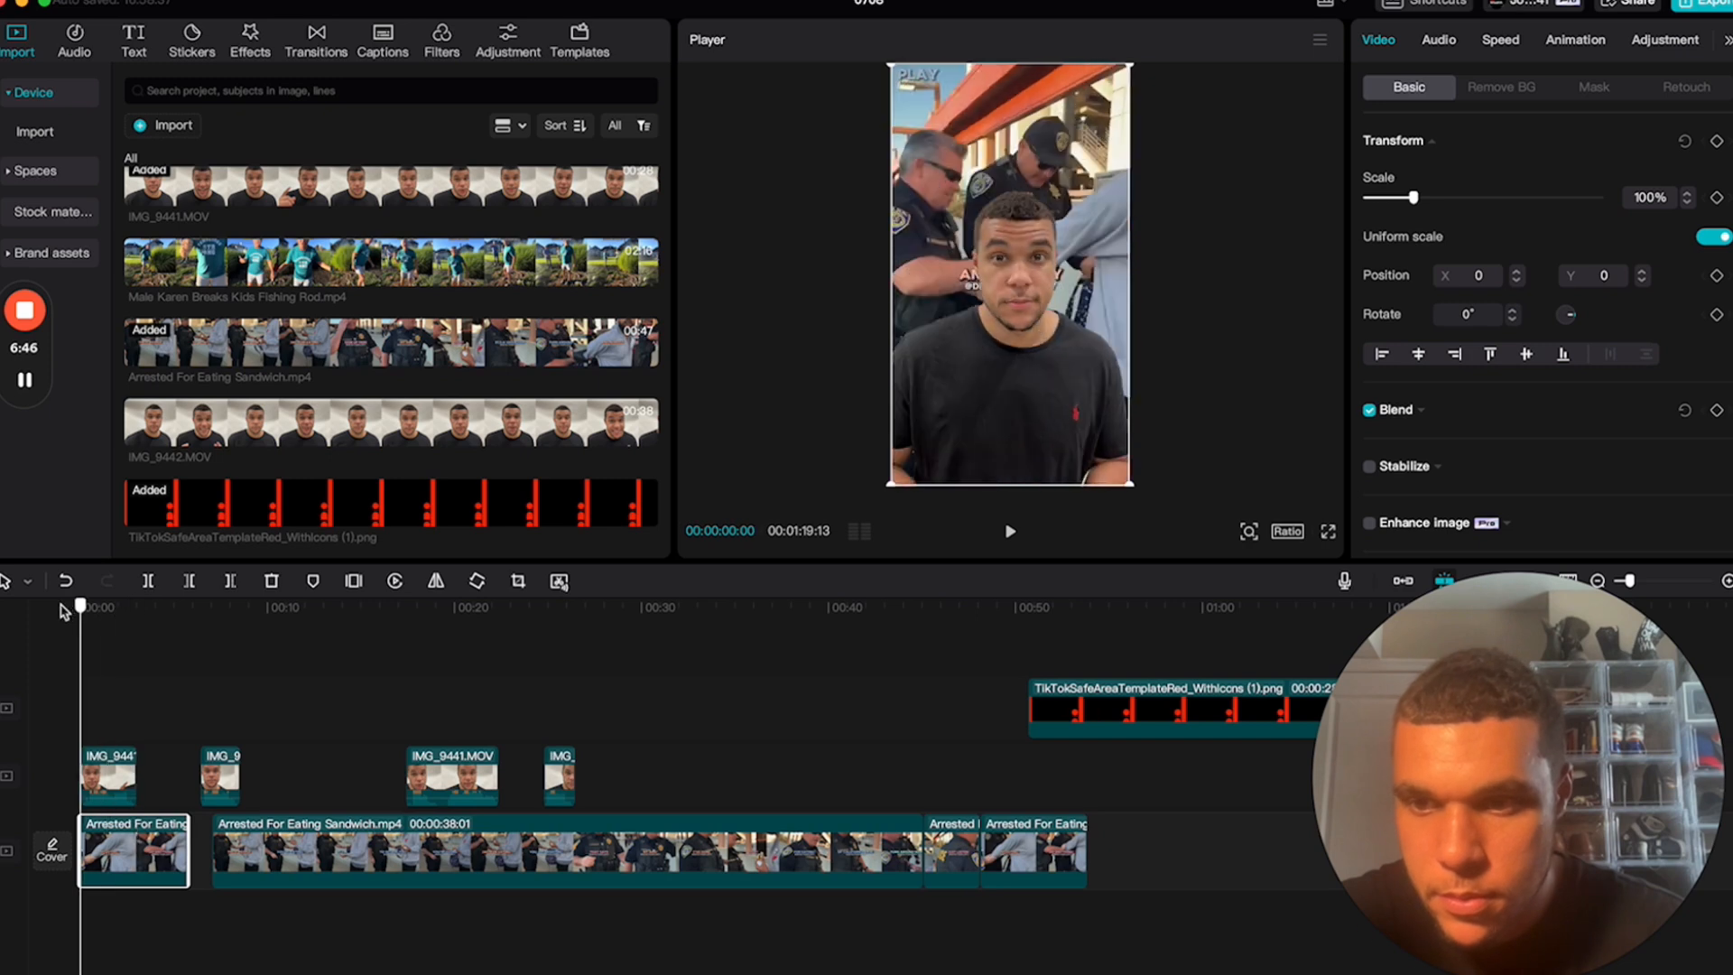
key(space)
key(space)
scroll(95, 790, up, 5)
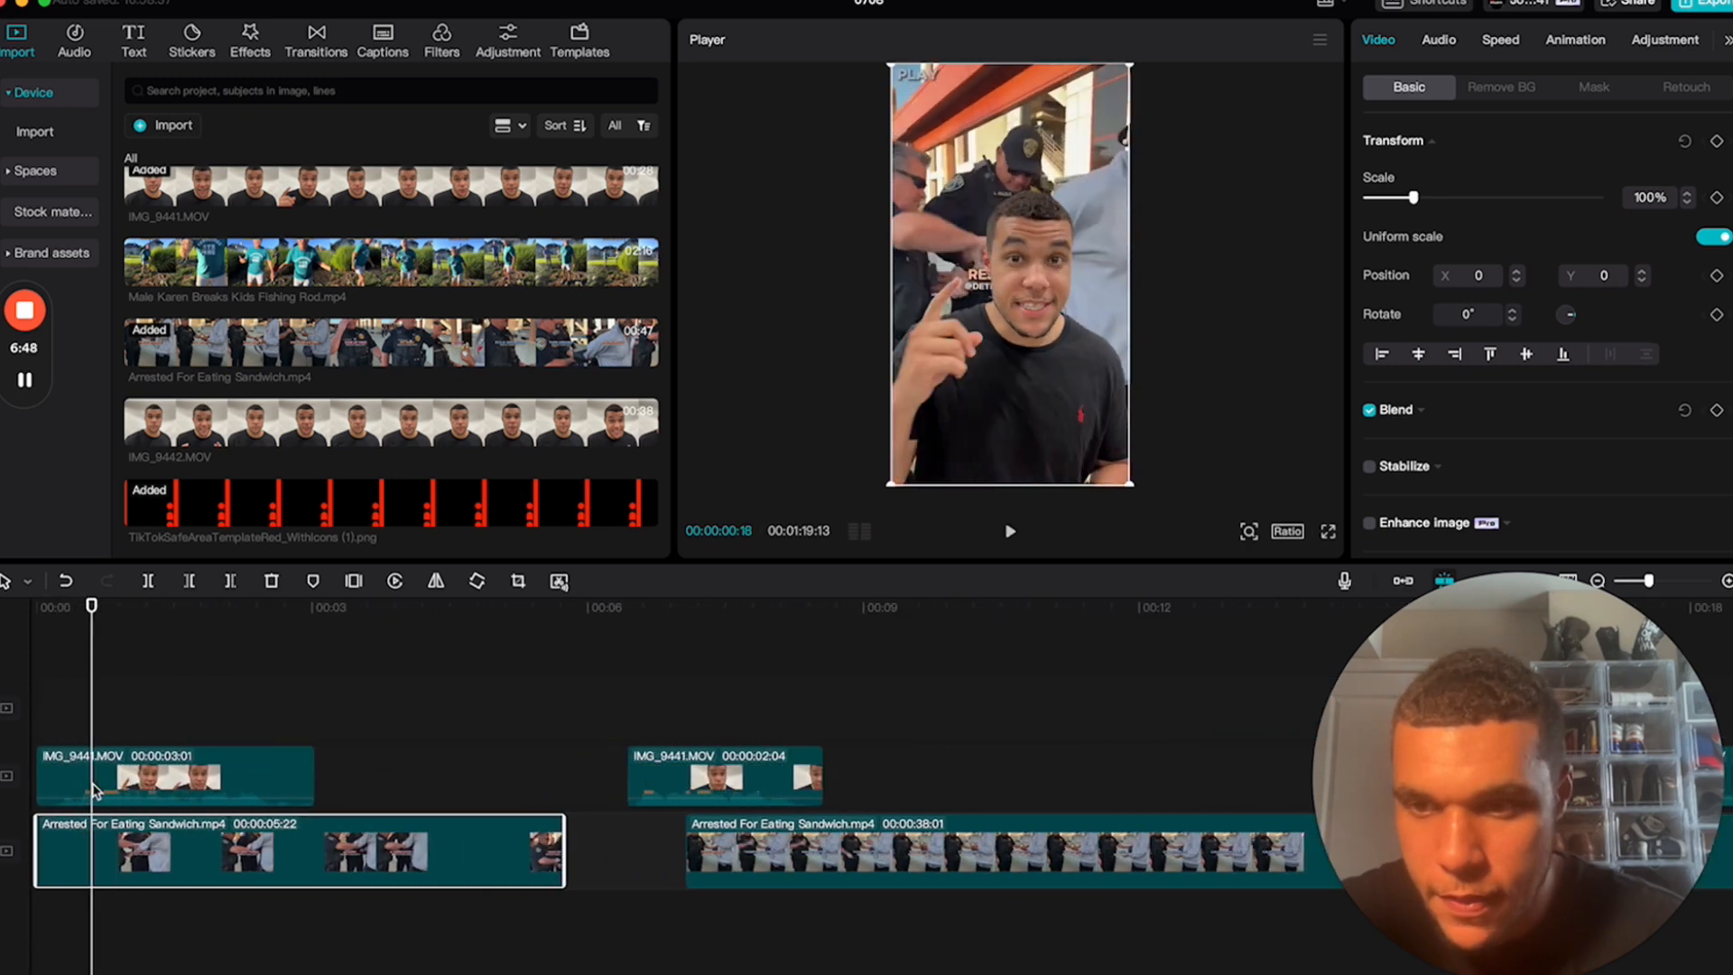
click(38, 769)
scroll(38, 767, left, 2)
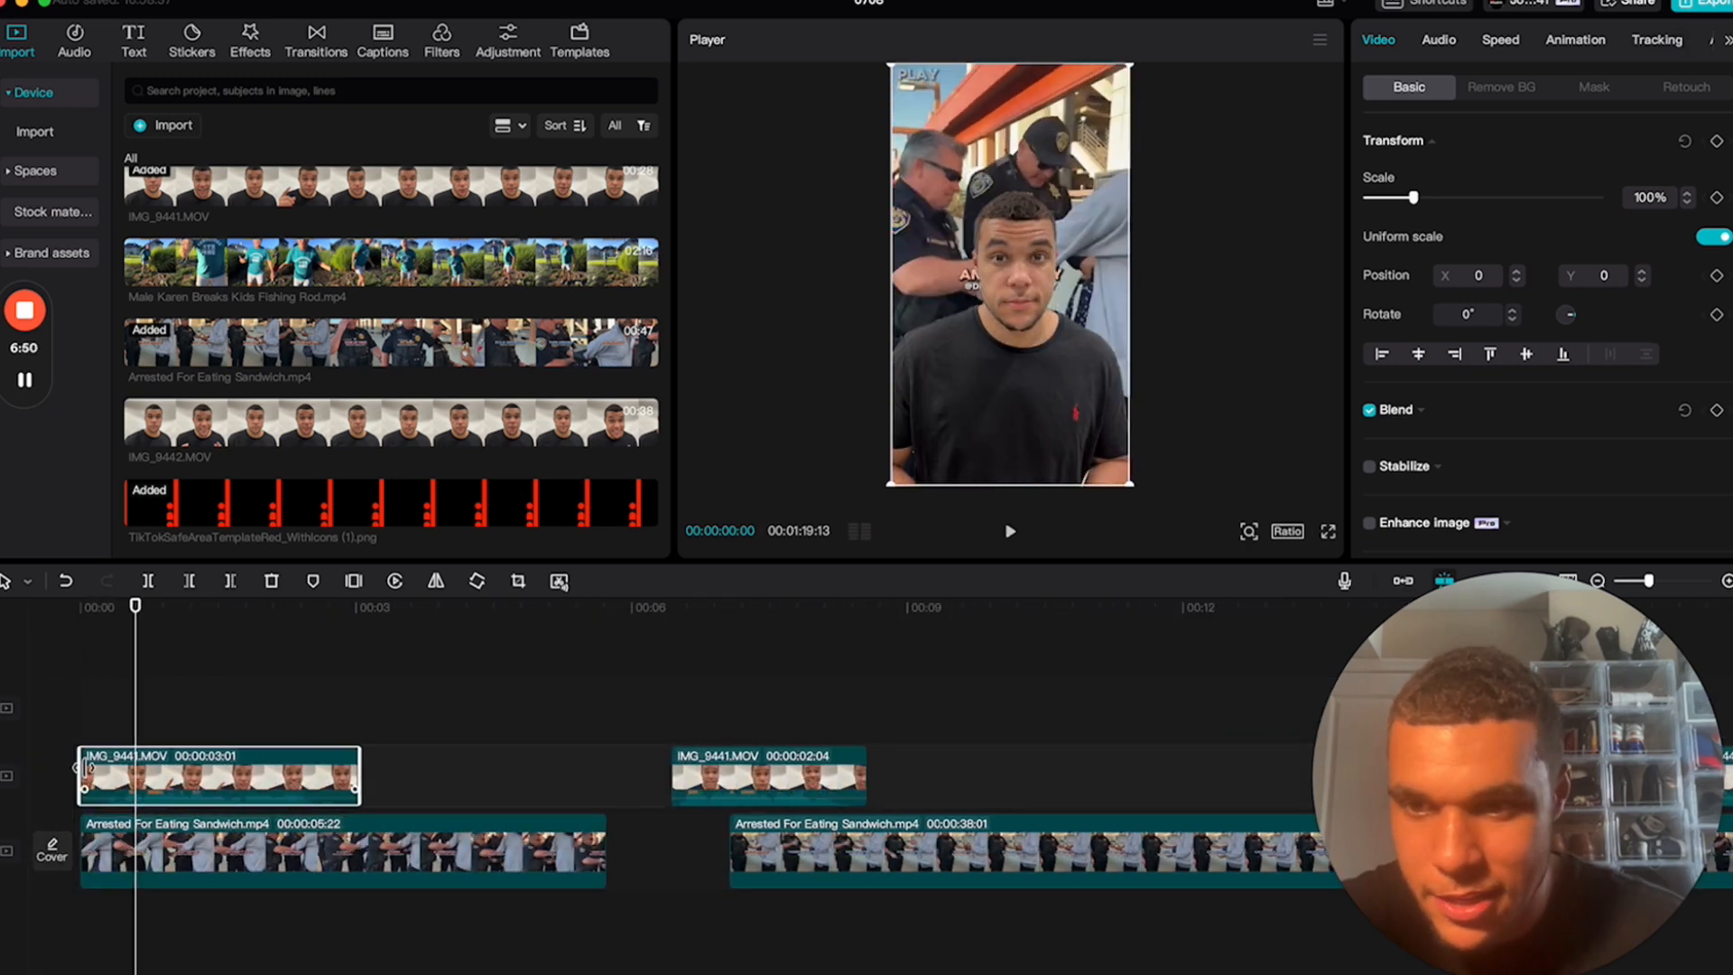
drag(84, 766, 125, 776)
- Replay the opening and trim the end of the copied Arrested For Eating Sandwich.mp4 segment to match the IMG_9441.MOV clip above it
click(81, 606)
key(space)
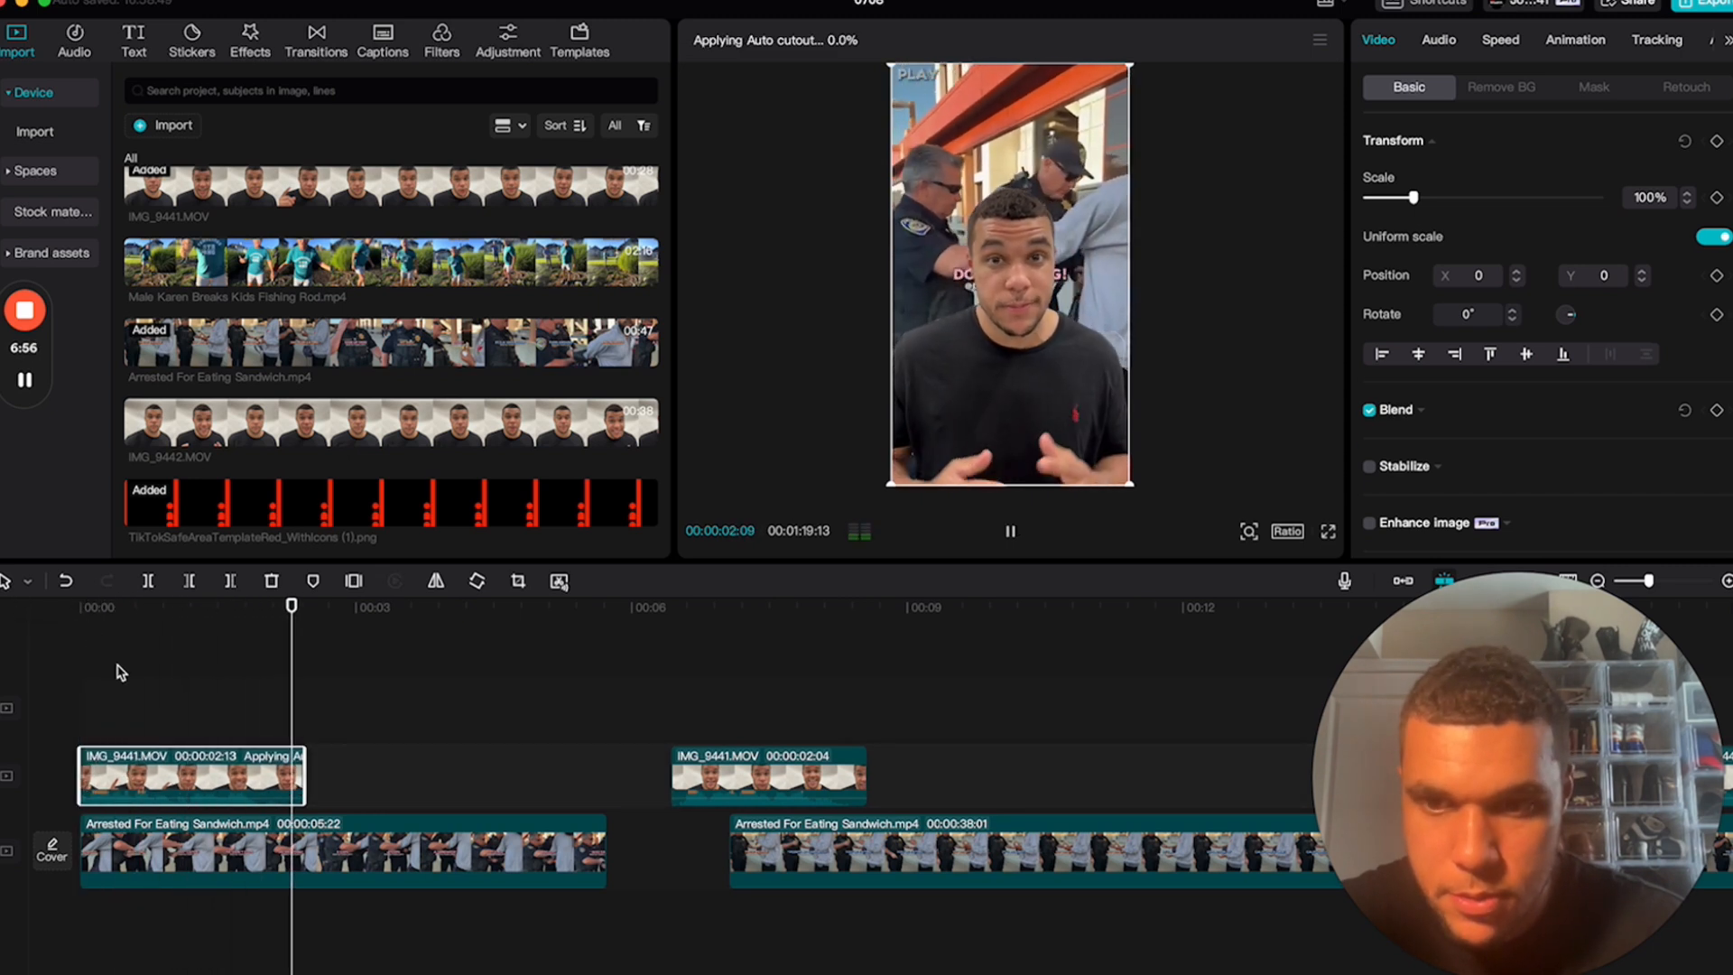
key(space)
drag(605, 836, 301, 837)
- Replay the opening and trim the ends of the first IMG_9441.MOV clip and the footage beneath it to 00:00:02:11
click(237, 607)
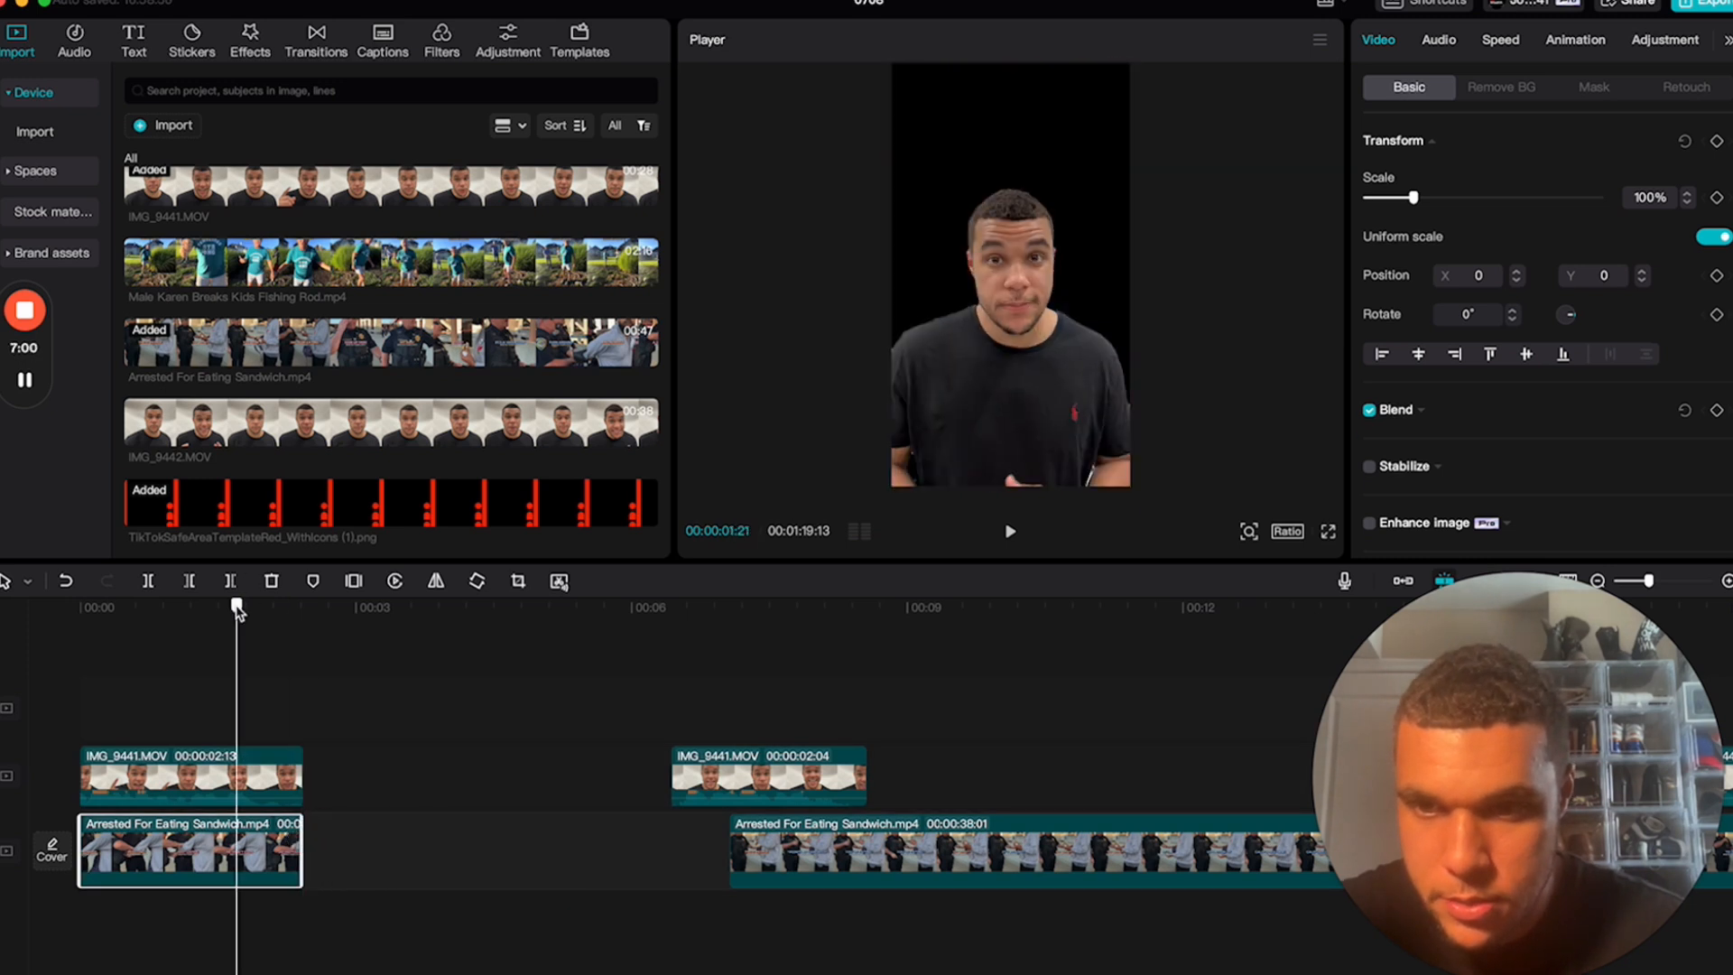
key(space)
key(space)
drag(305, 769, 298, 761)
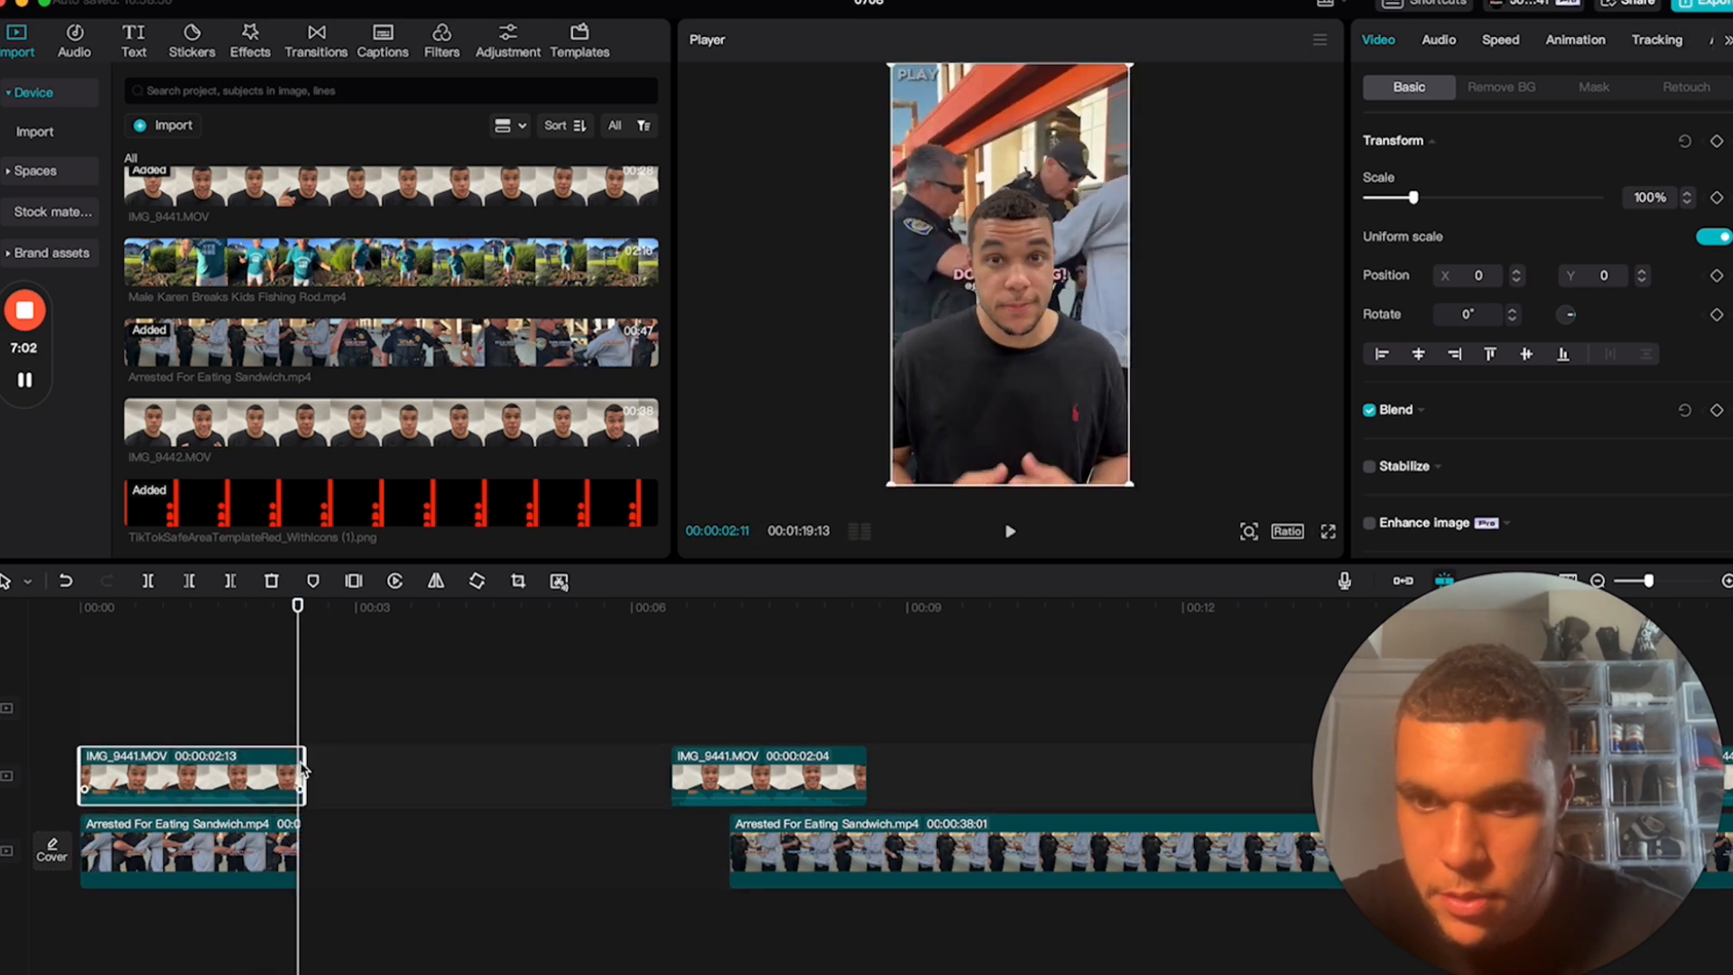
drag(301, 836, 298, 834)
- Move the 00:00:38:01 Arrested For Eating Sandwich.mp4 segment up against the opening segment and play across the join
click(223, 606)
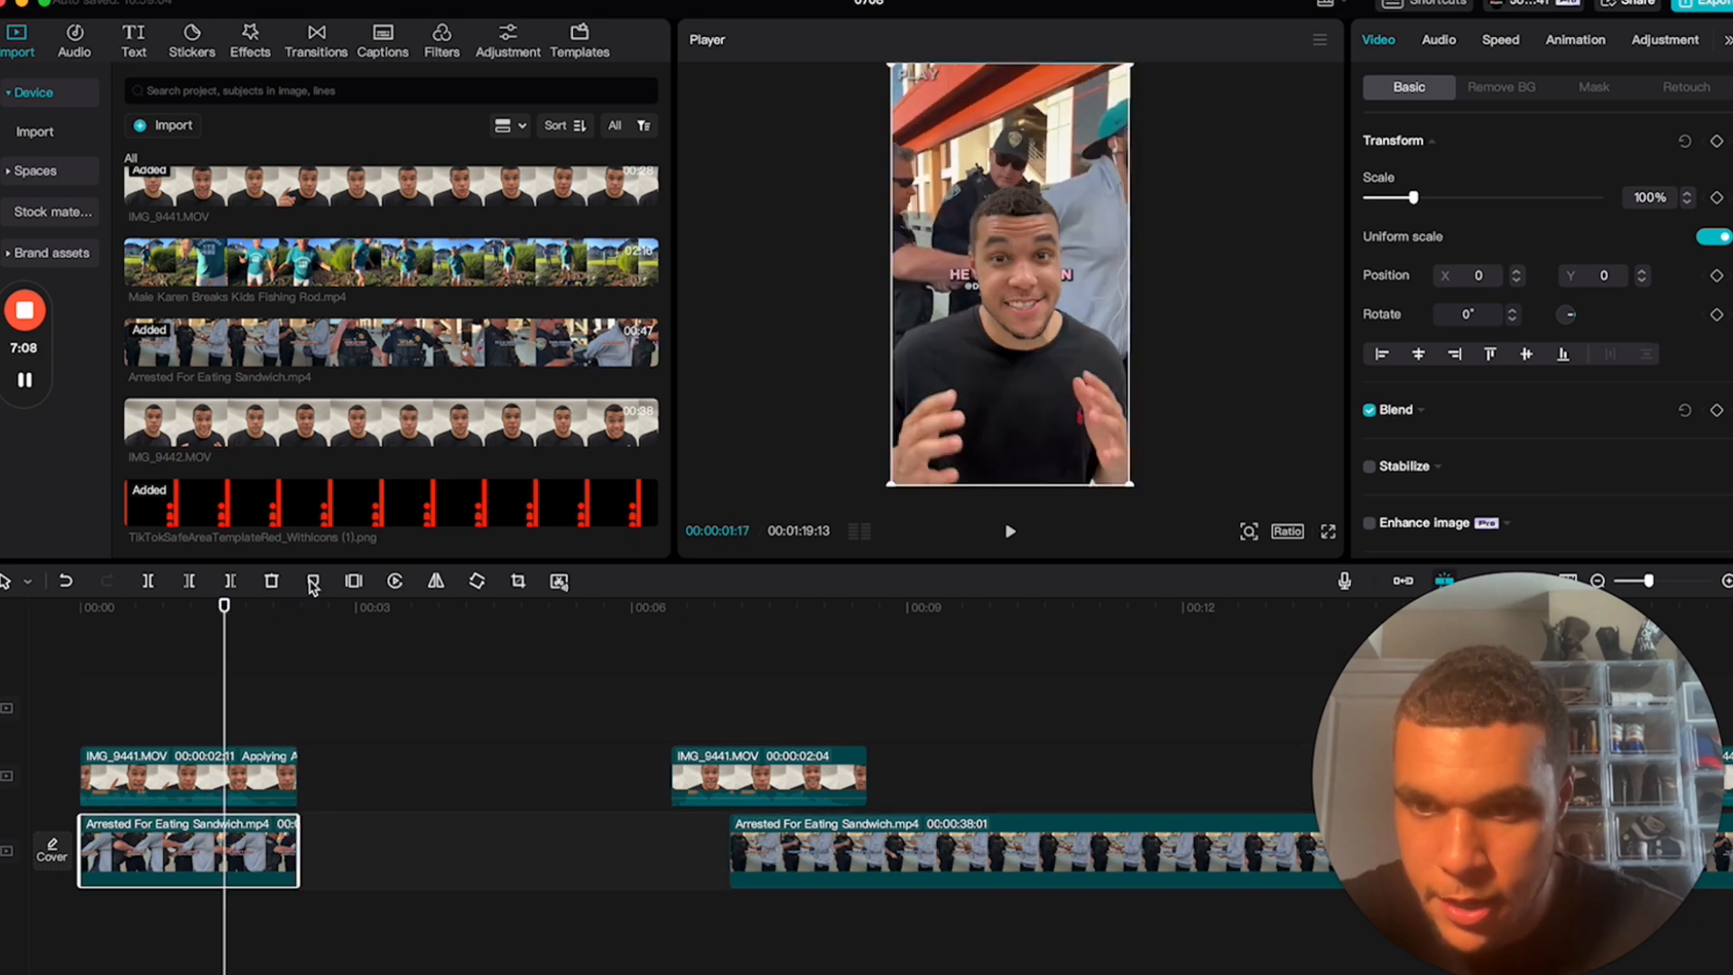
drag(857, 856, 424, 856)
key(space)
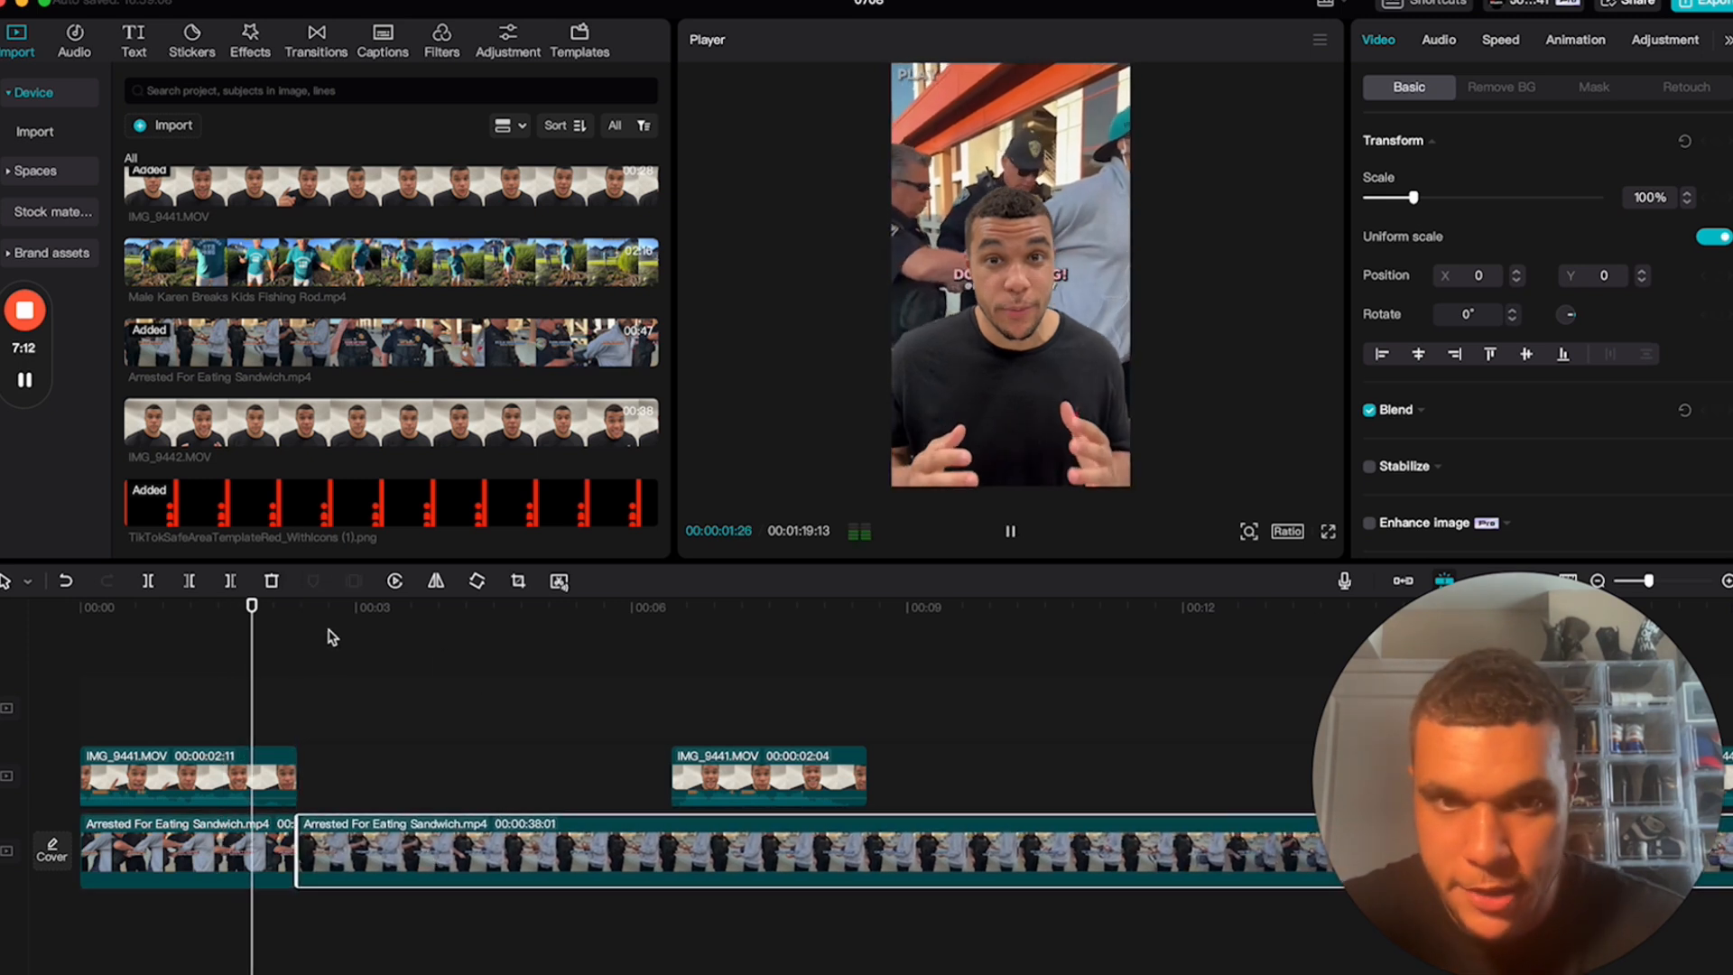
key(space)
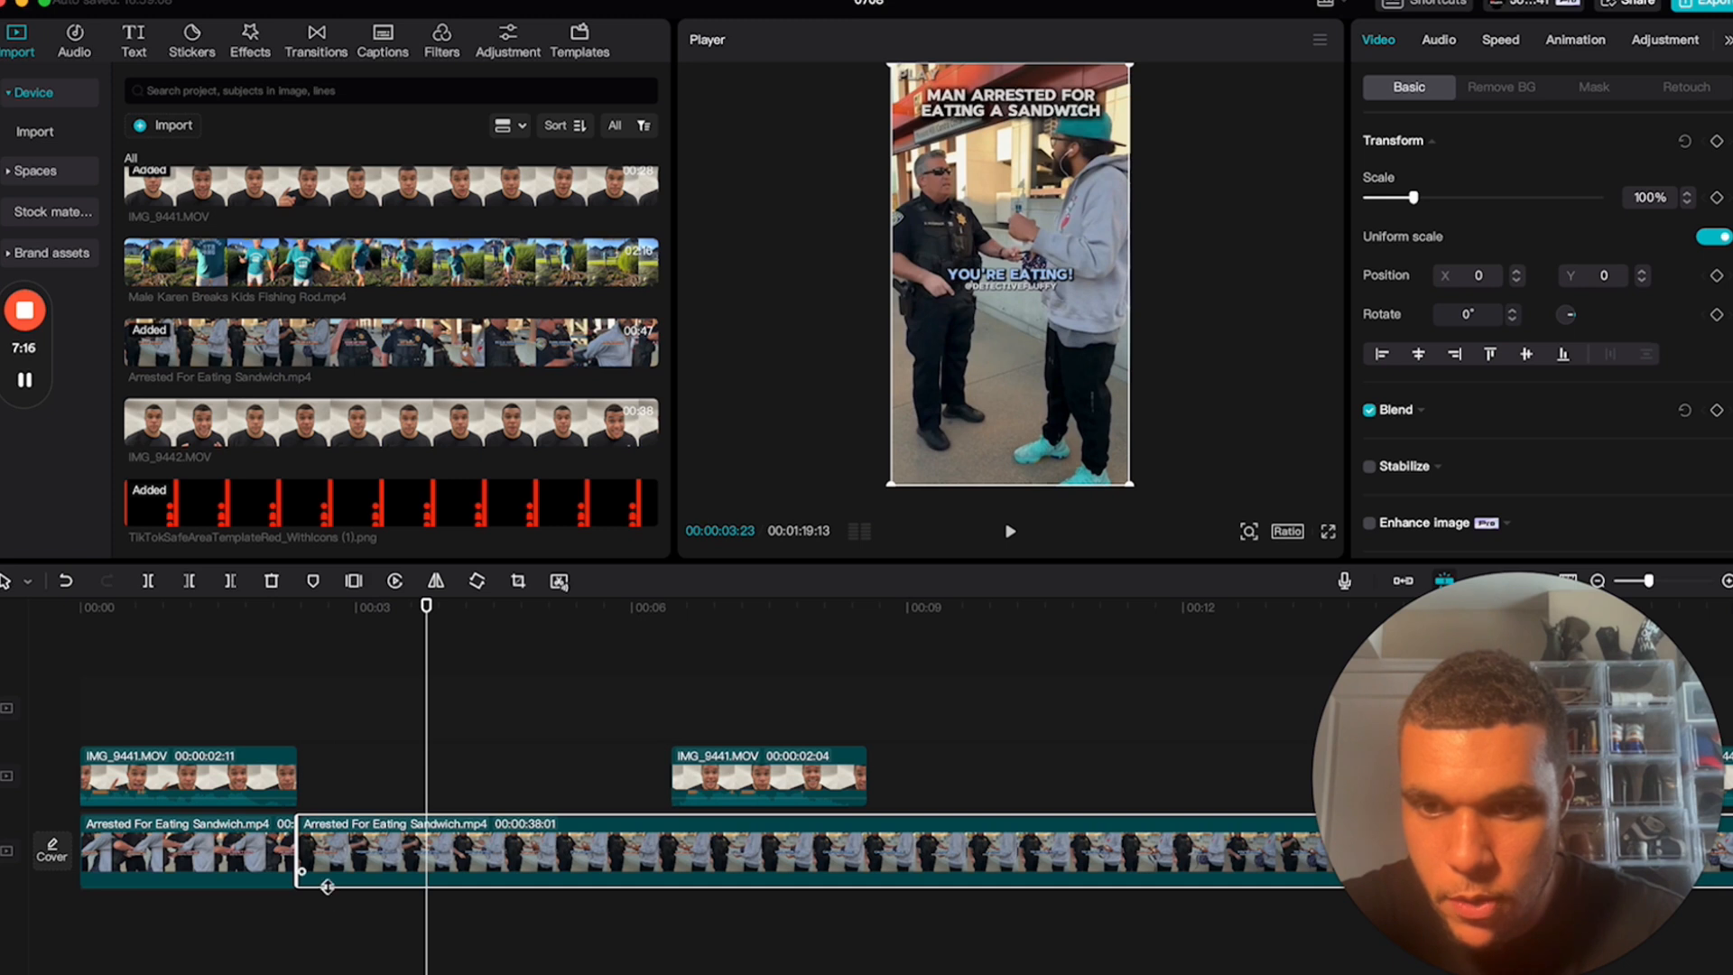
- Open the audio settings of the second Arrested For Eating Sandwich.mp4 segment and set its volume to 0.0 dB
drag(327, 886, 327, 879)
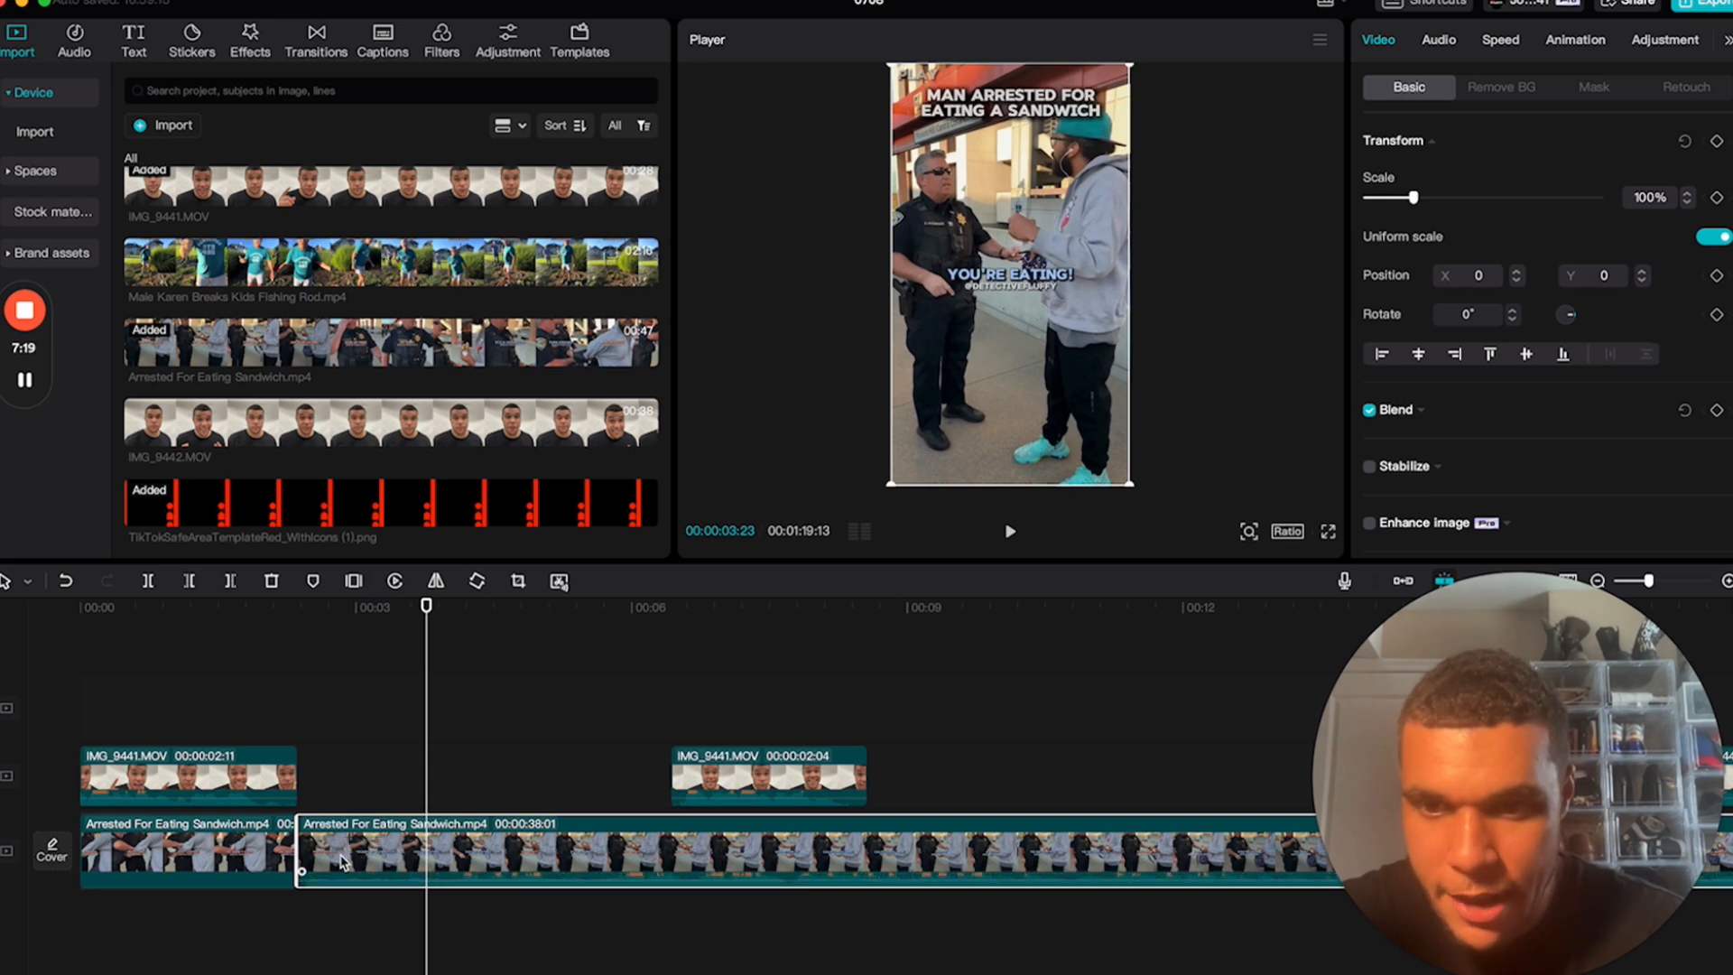
click(1438, 42)
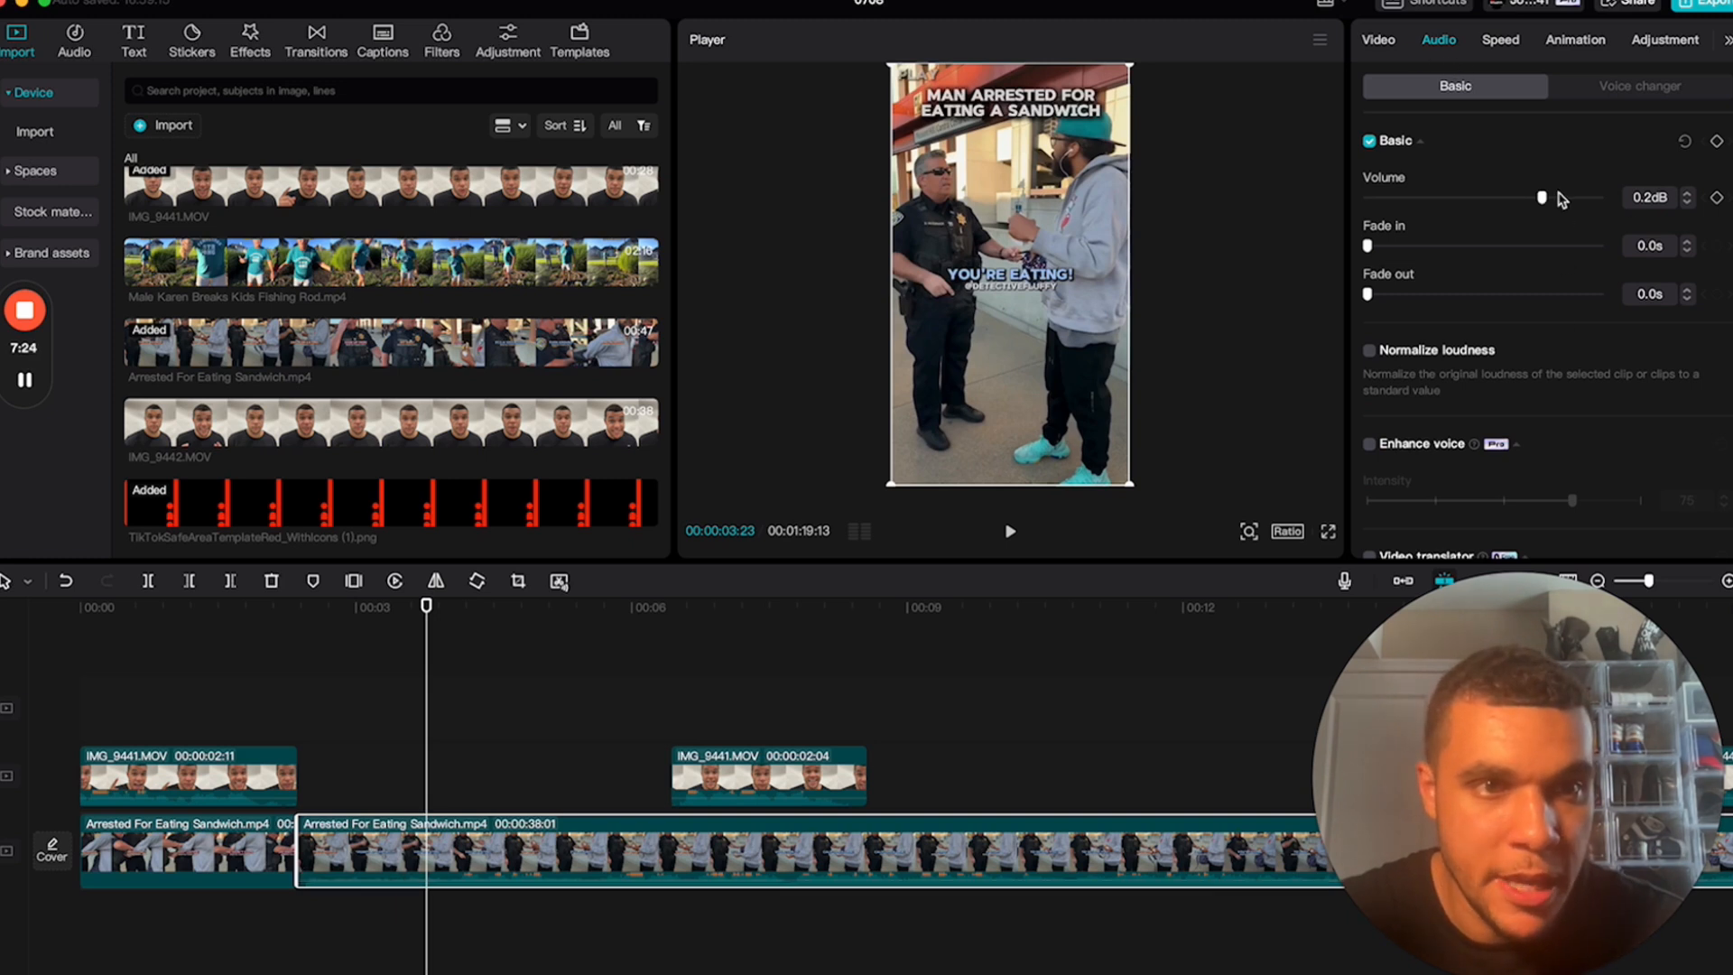
mouse_move(1542, 198)
mouse_down()
mouse_move(1503, 195)
mouse_move(1570, 192)
mouse_move(1542, 192)
mouse_up()
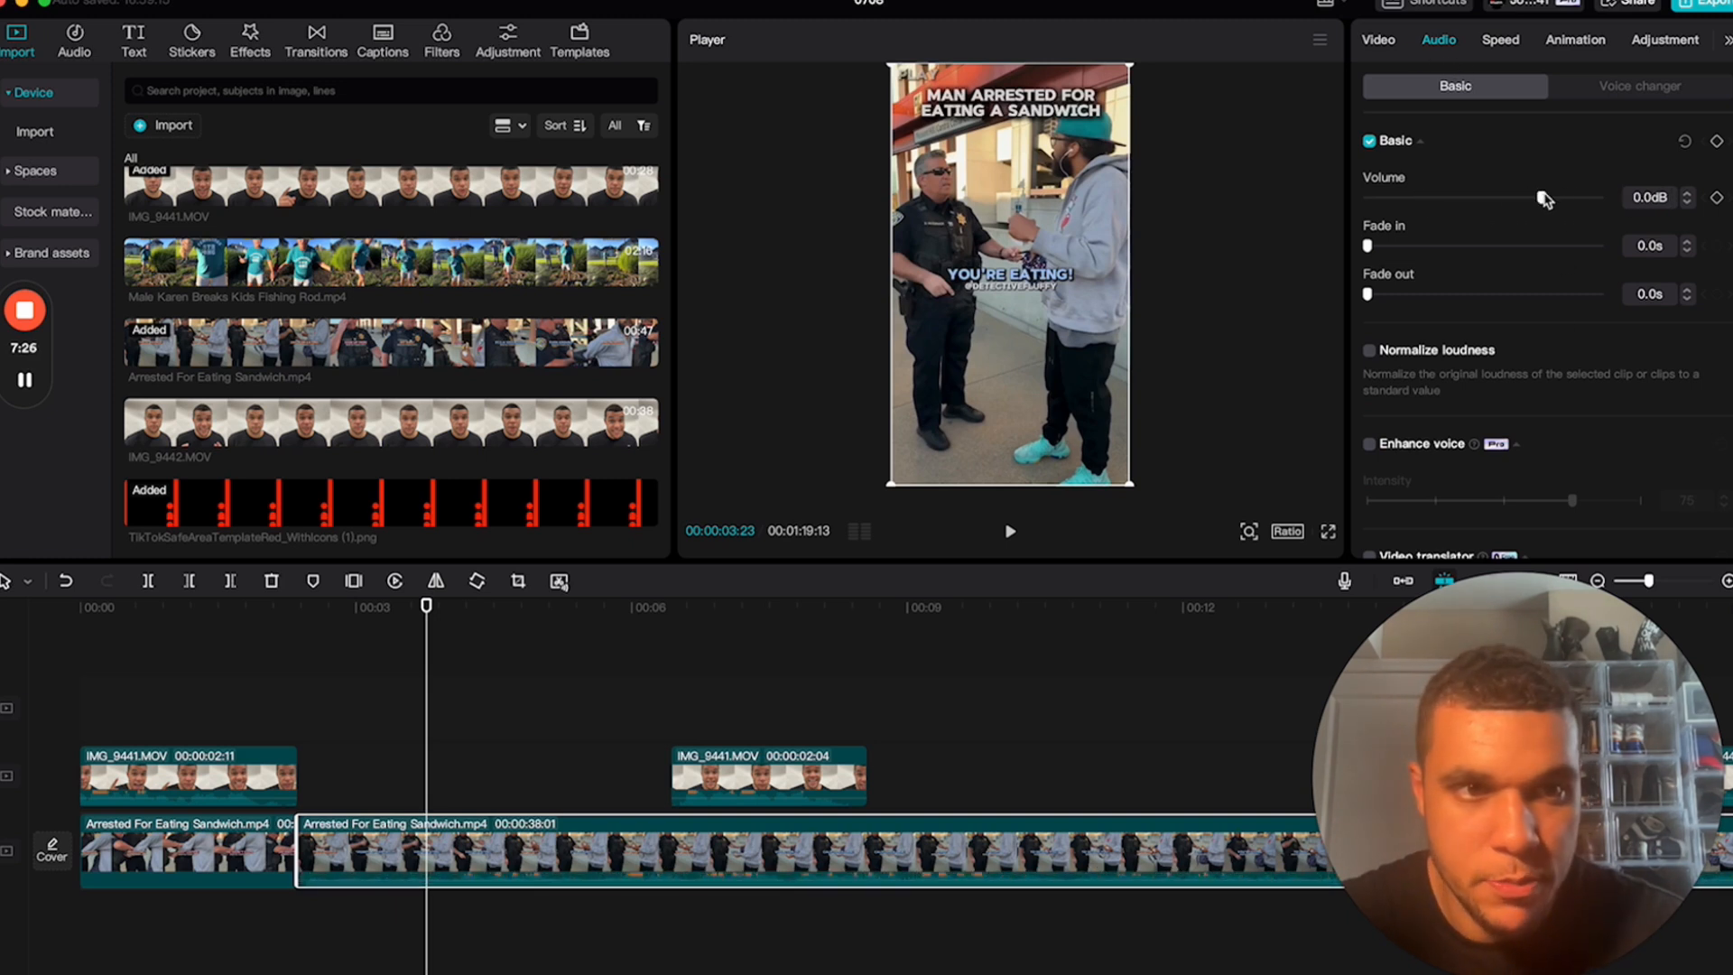
- Trim the start of the second footage segment to a length of 00:00:37:19, keeping it joined to the opening segment, and replay the transition
click(271, 611)
key(space)
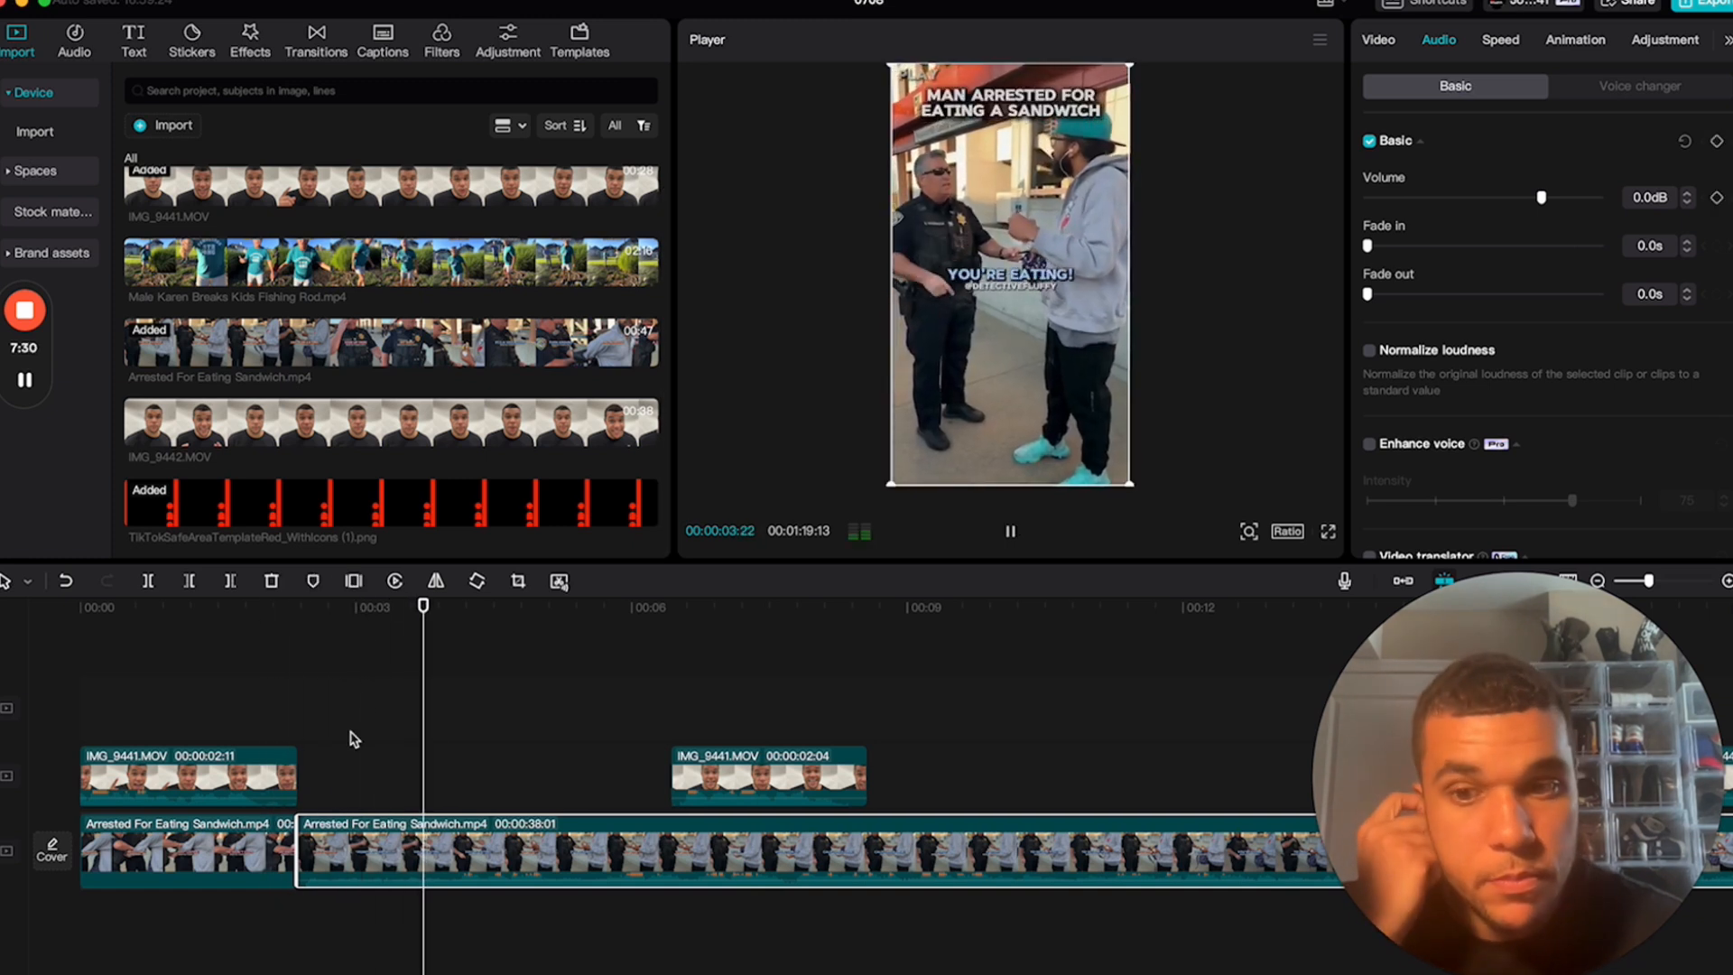
click(355, 611)
drag(355, 611, 334, 612)
drag(309, 880, 342, 842)
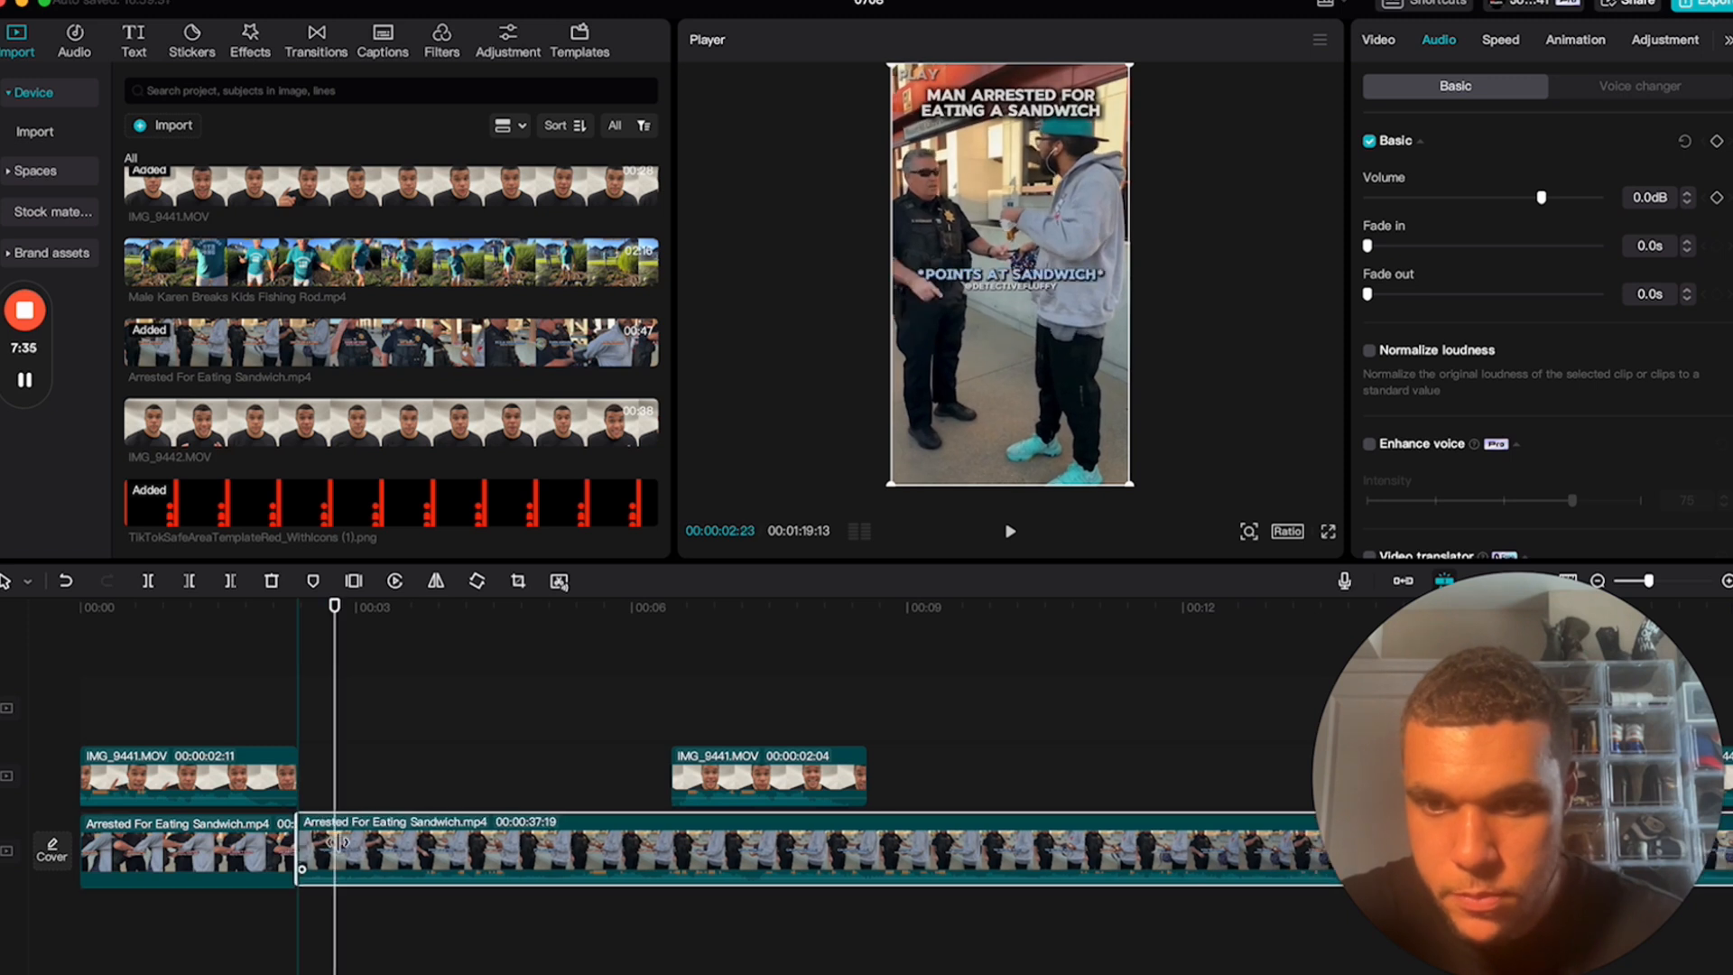
click(265, 611)
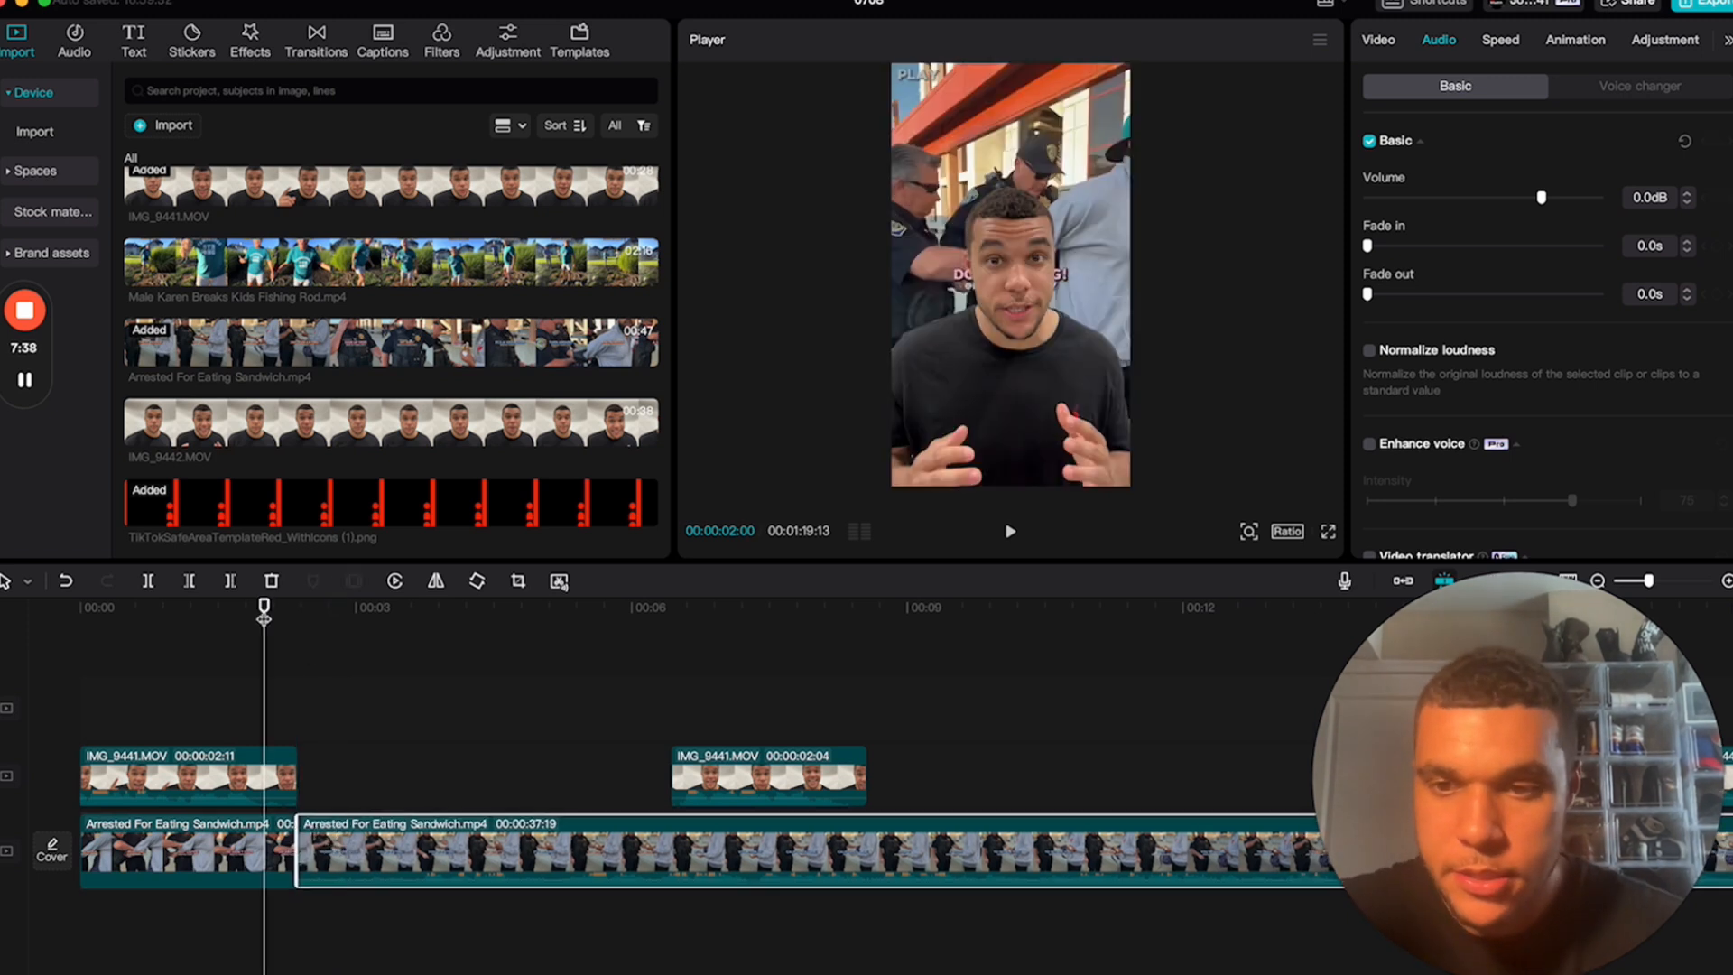
key(space)
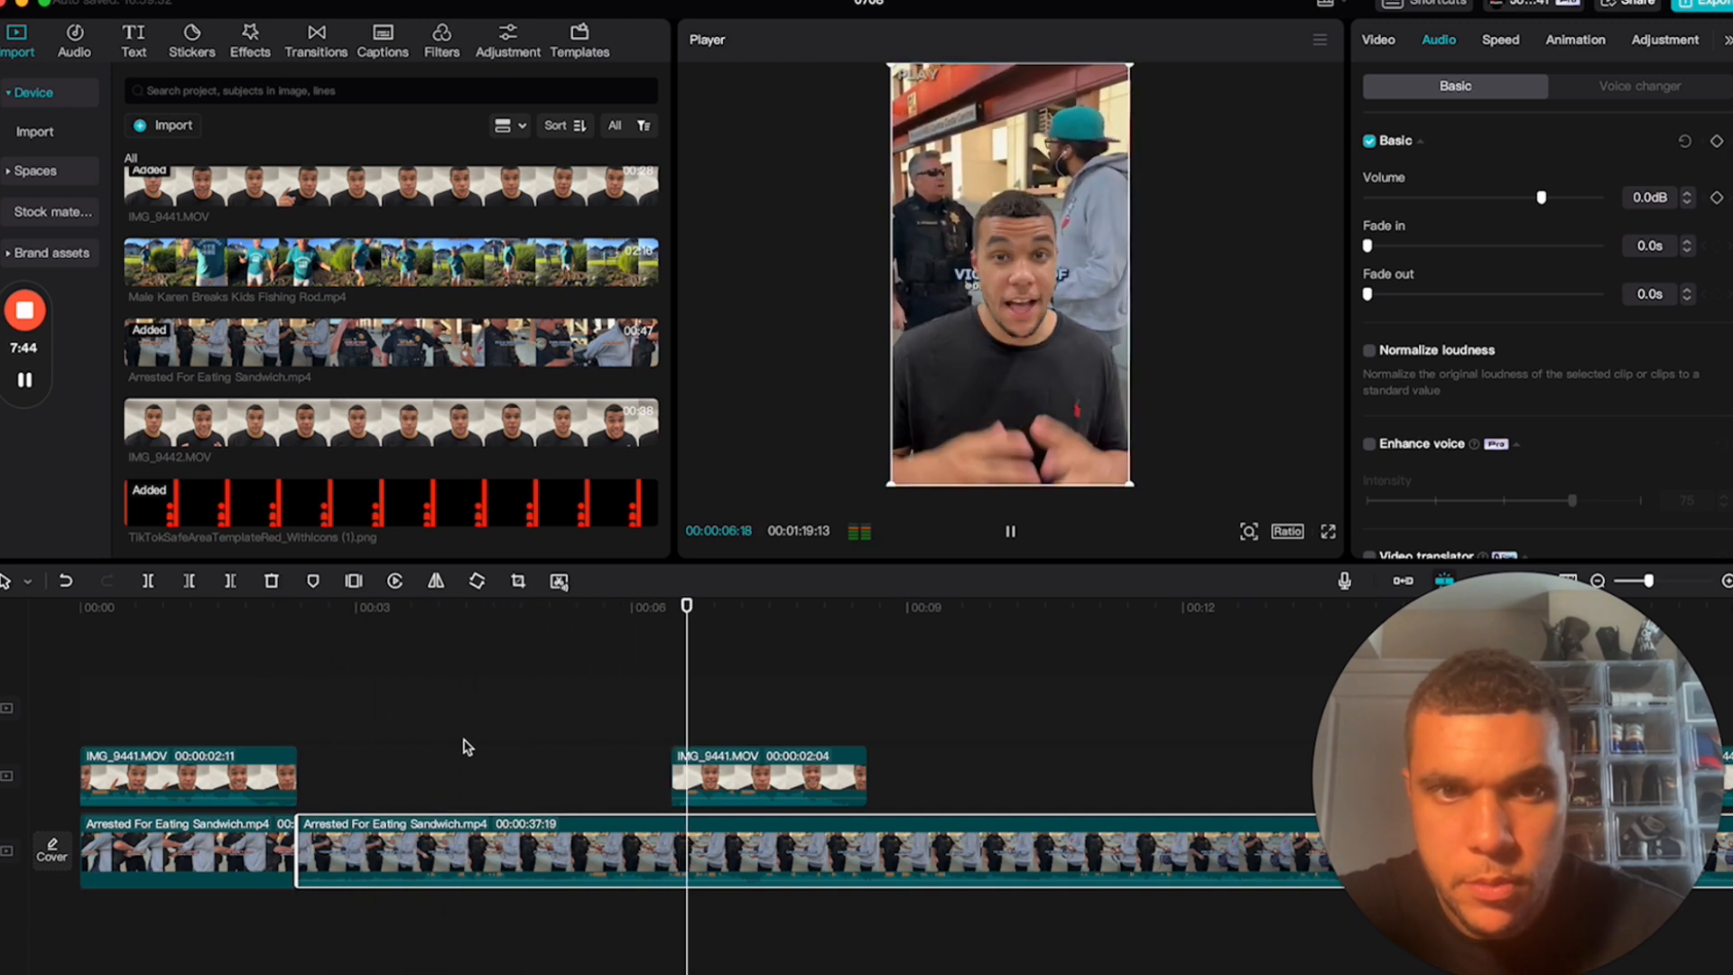
- Replay the footage before the second IMG_9441.MOV clip and split the Arrested For Eating Sandwich.mp4 segment at 00:00:06:04
key(space)
click(500, 623)
key(space)
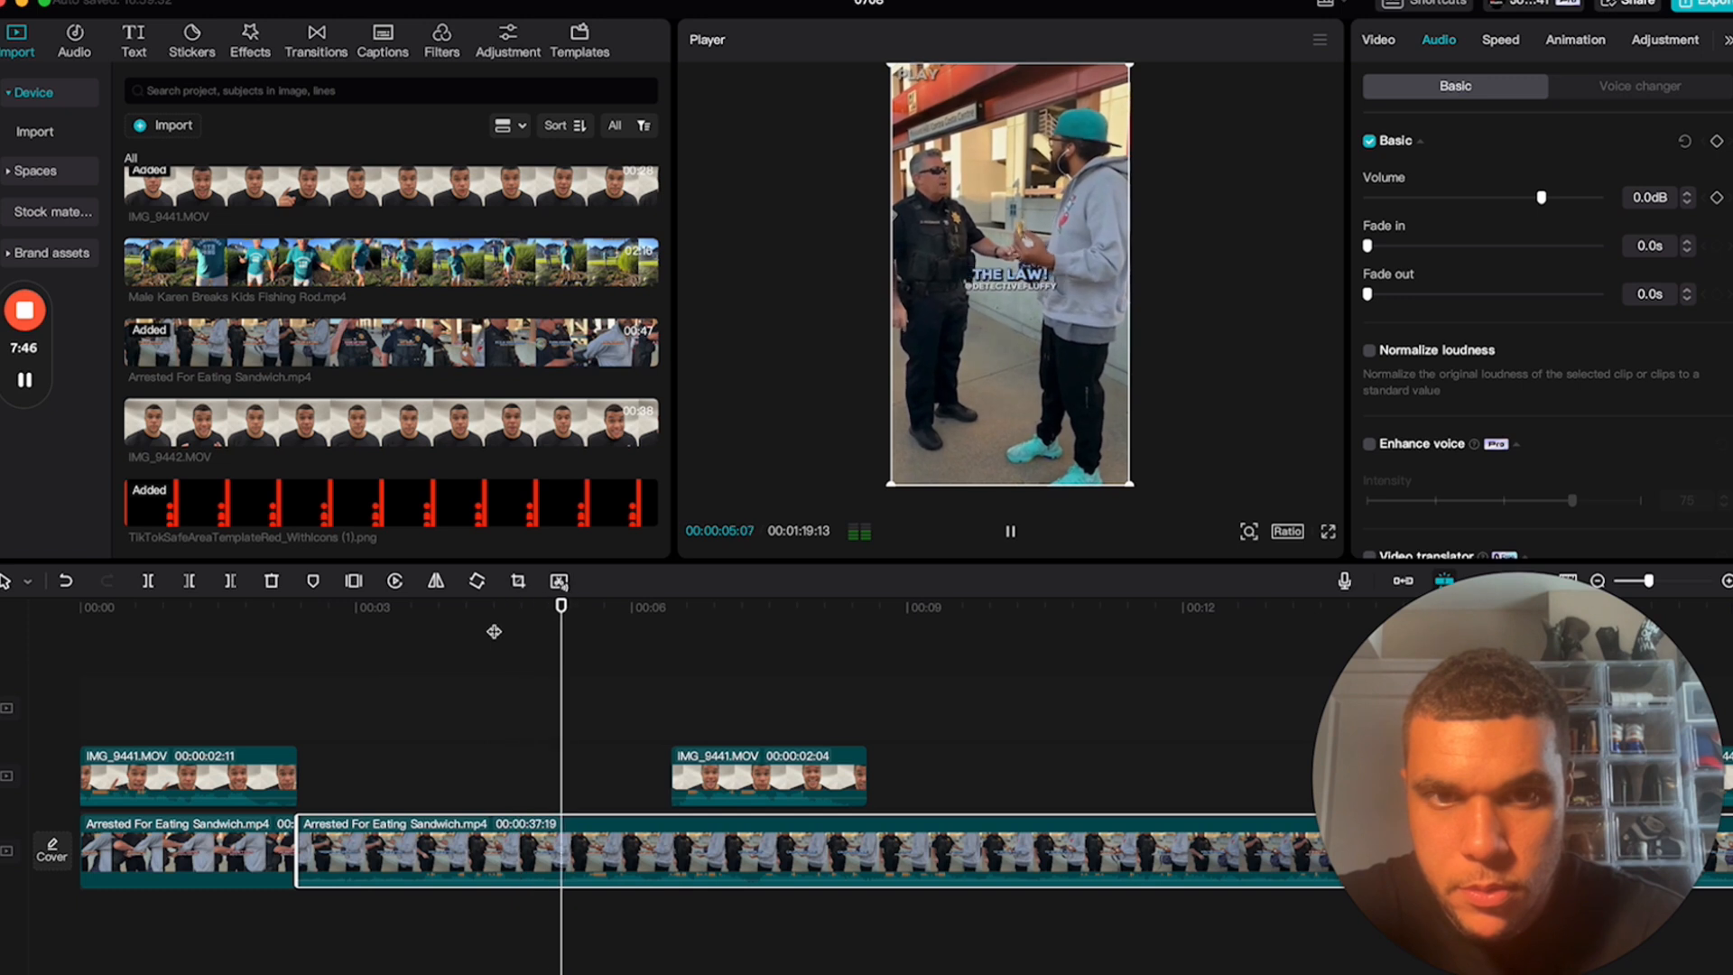
key(space)
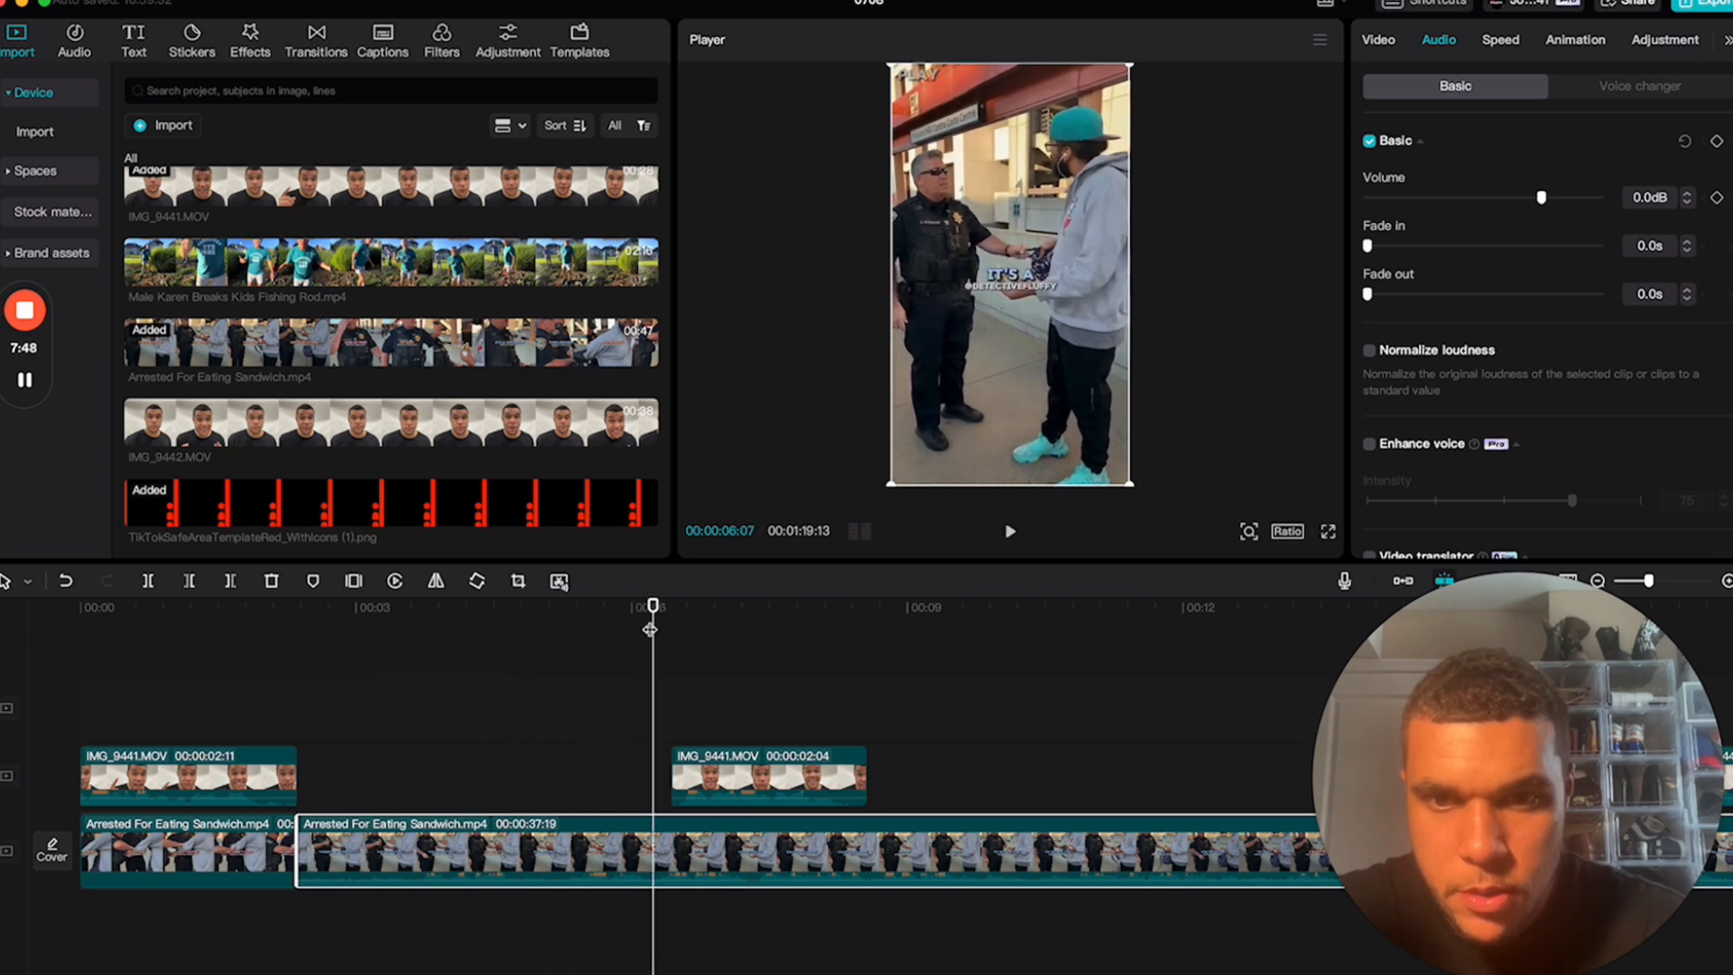
drag(654, 611, 645, 616)
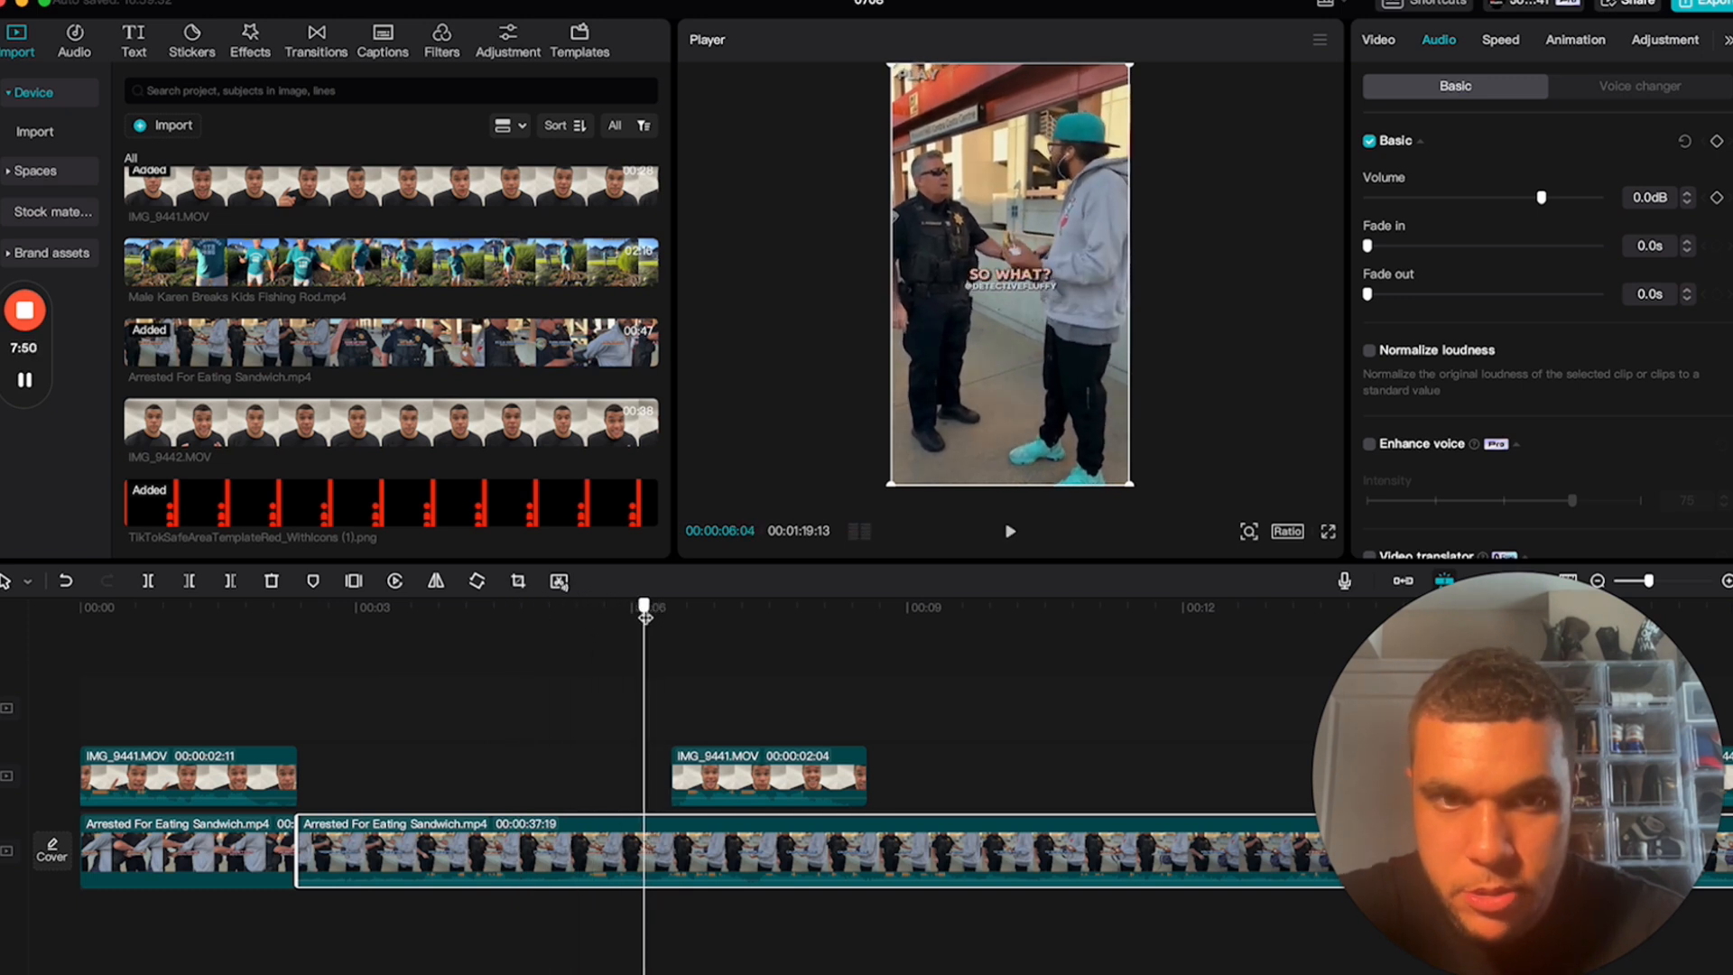
click(644, 830)
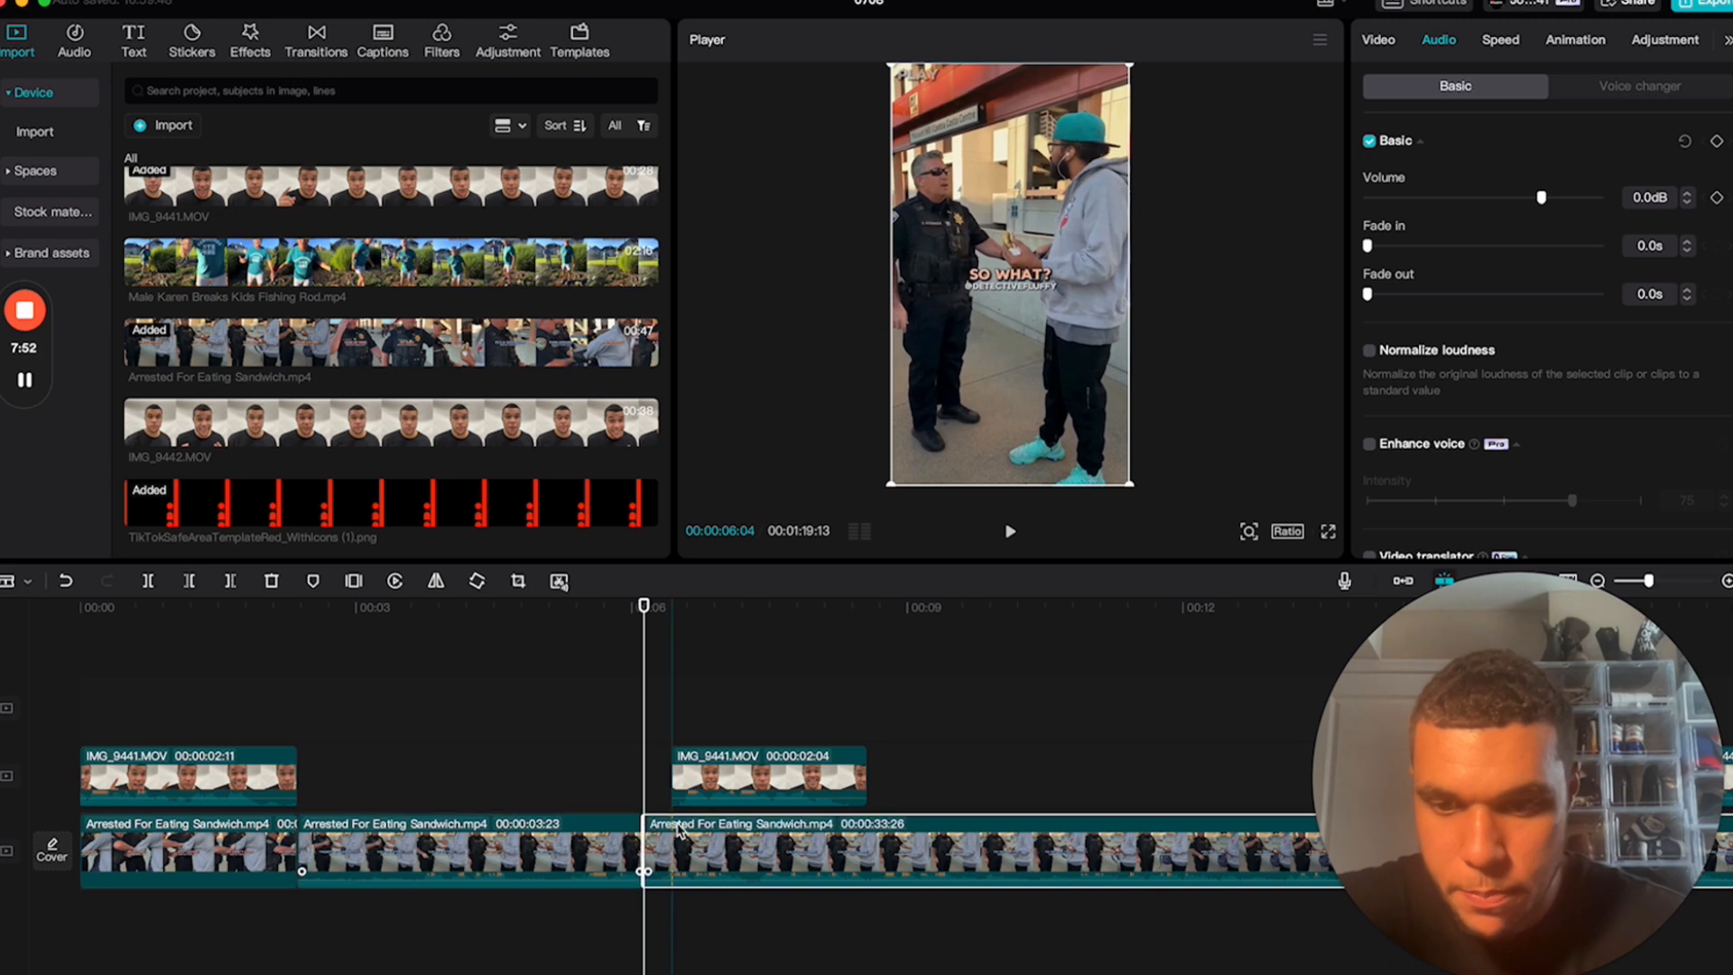
key(a)
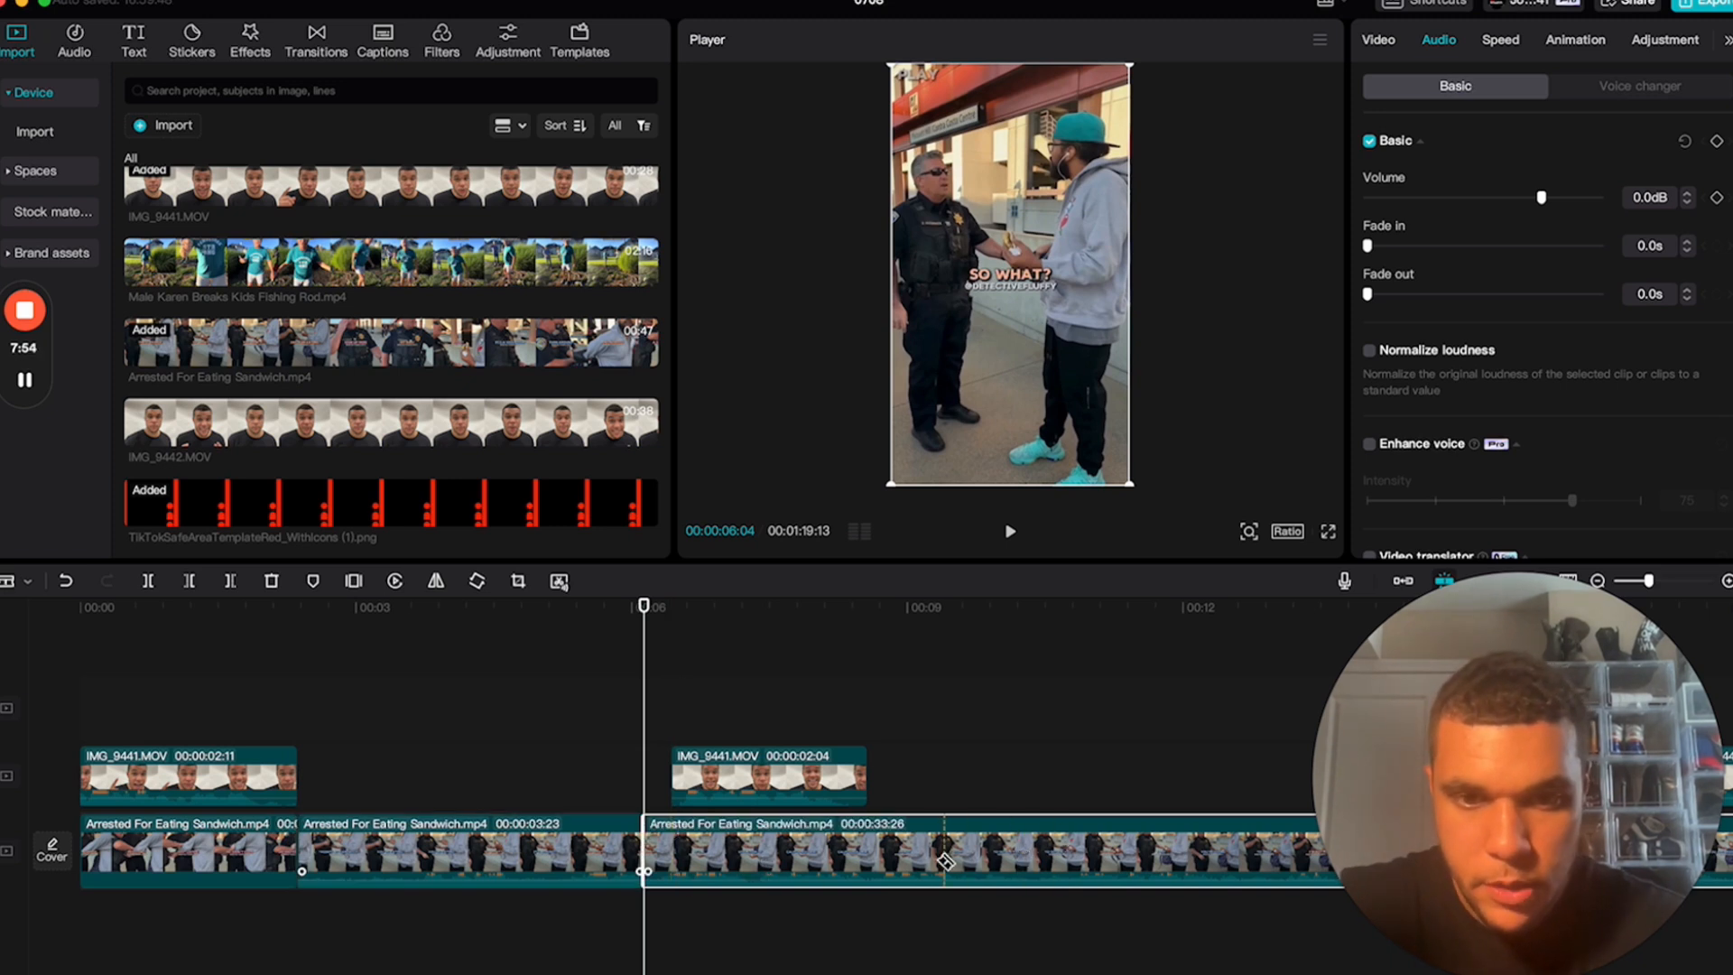
- Move the second IMG_9441.MOV clip to start at 00:00:06:04 and split the footage beneath it at the clip's end
drag(796, 784, 770, 784)
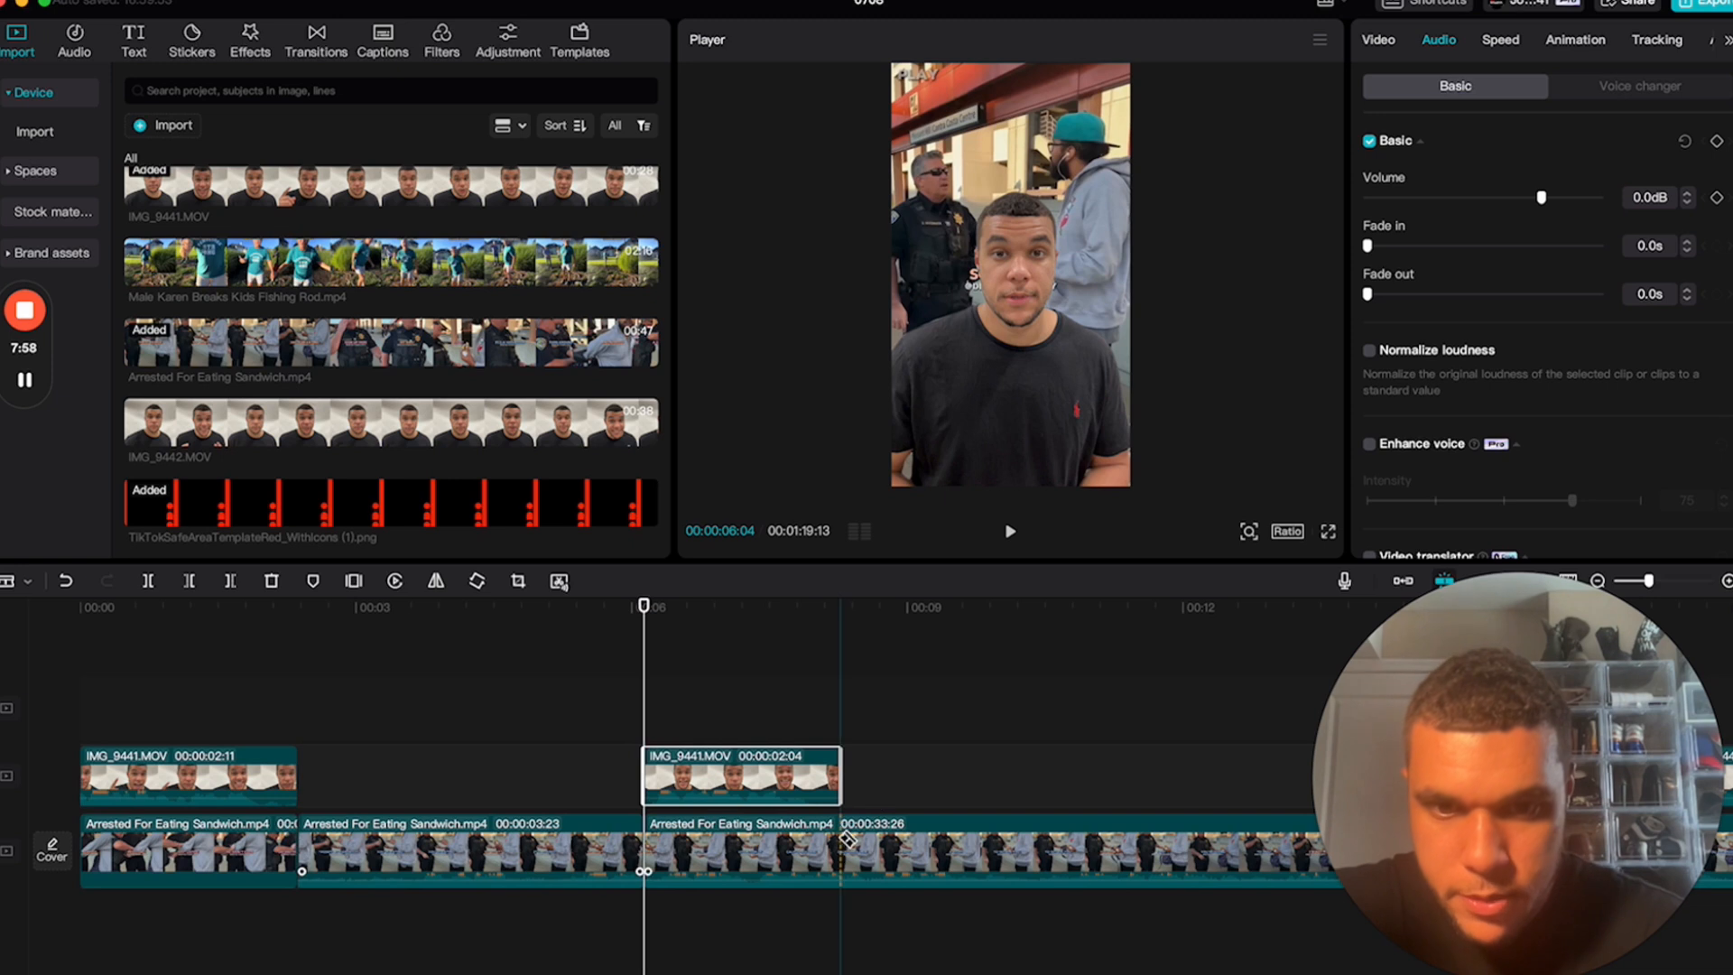
click(840, 848)
key(a)
- Mute the footage segment beneath the second IMG_9441.MOV clip by lowering its volume to -∞ dB, and play back the section
click(758, 857)
drag(756, 880, 732, 965)
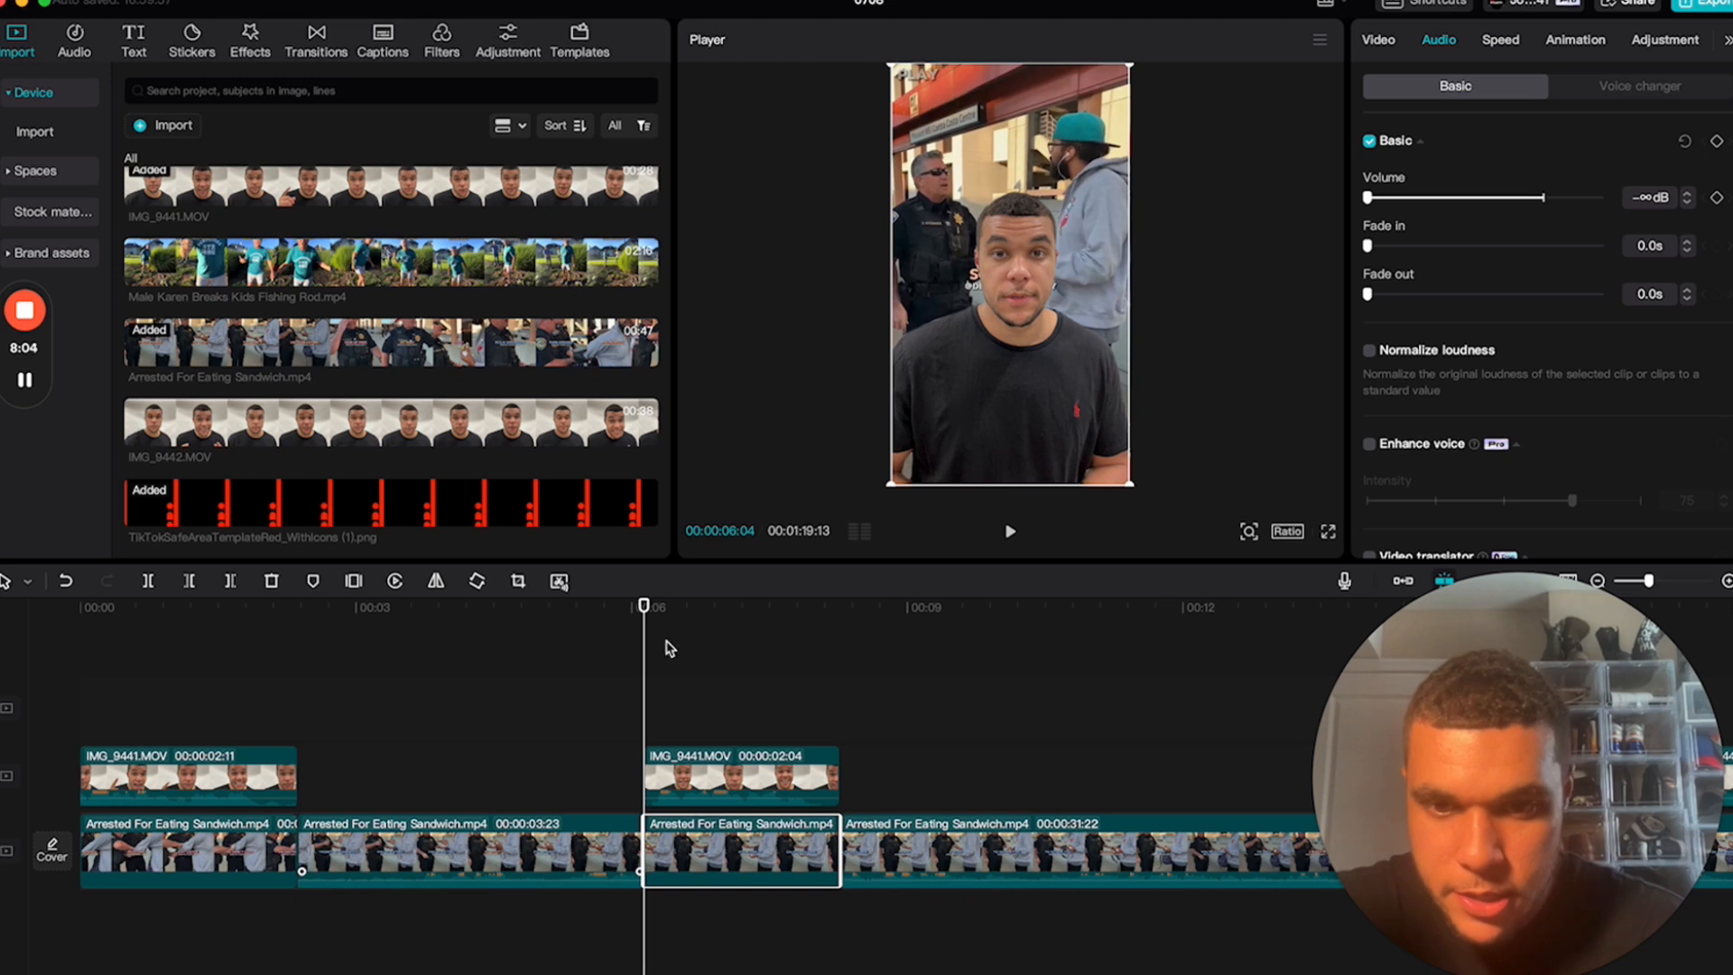
click(588, 607)
key(space)
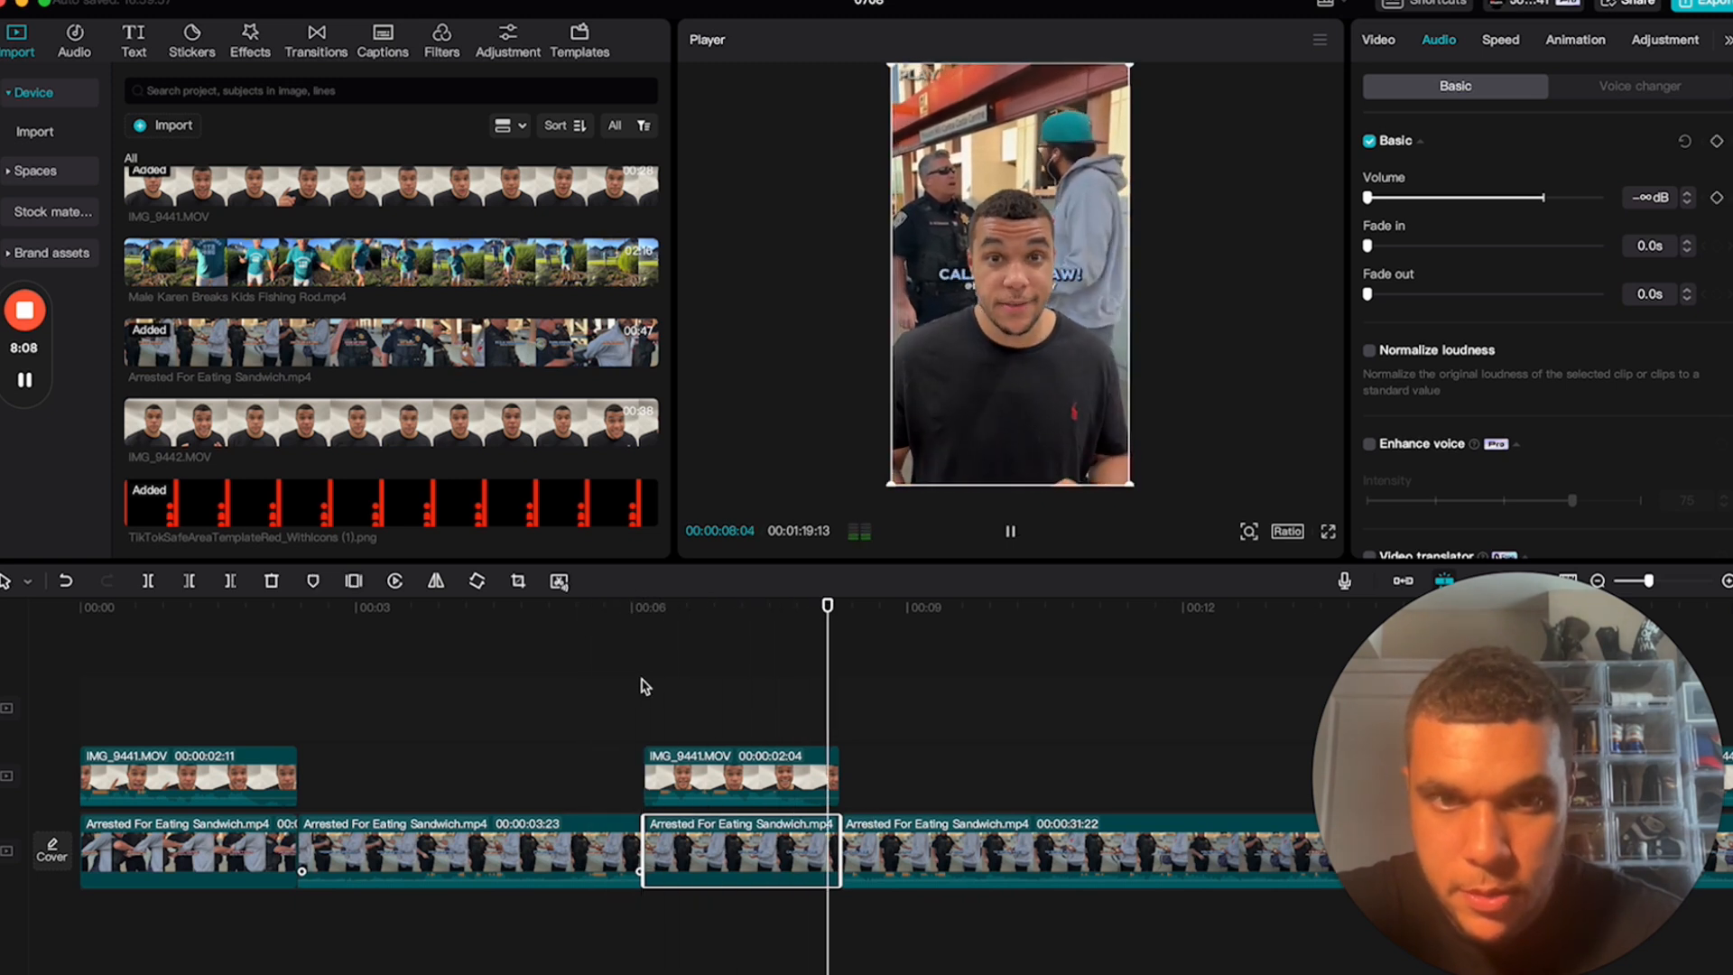
key(space)
key(space)
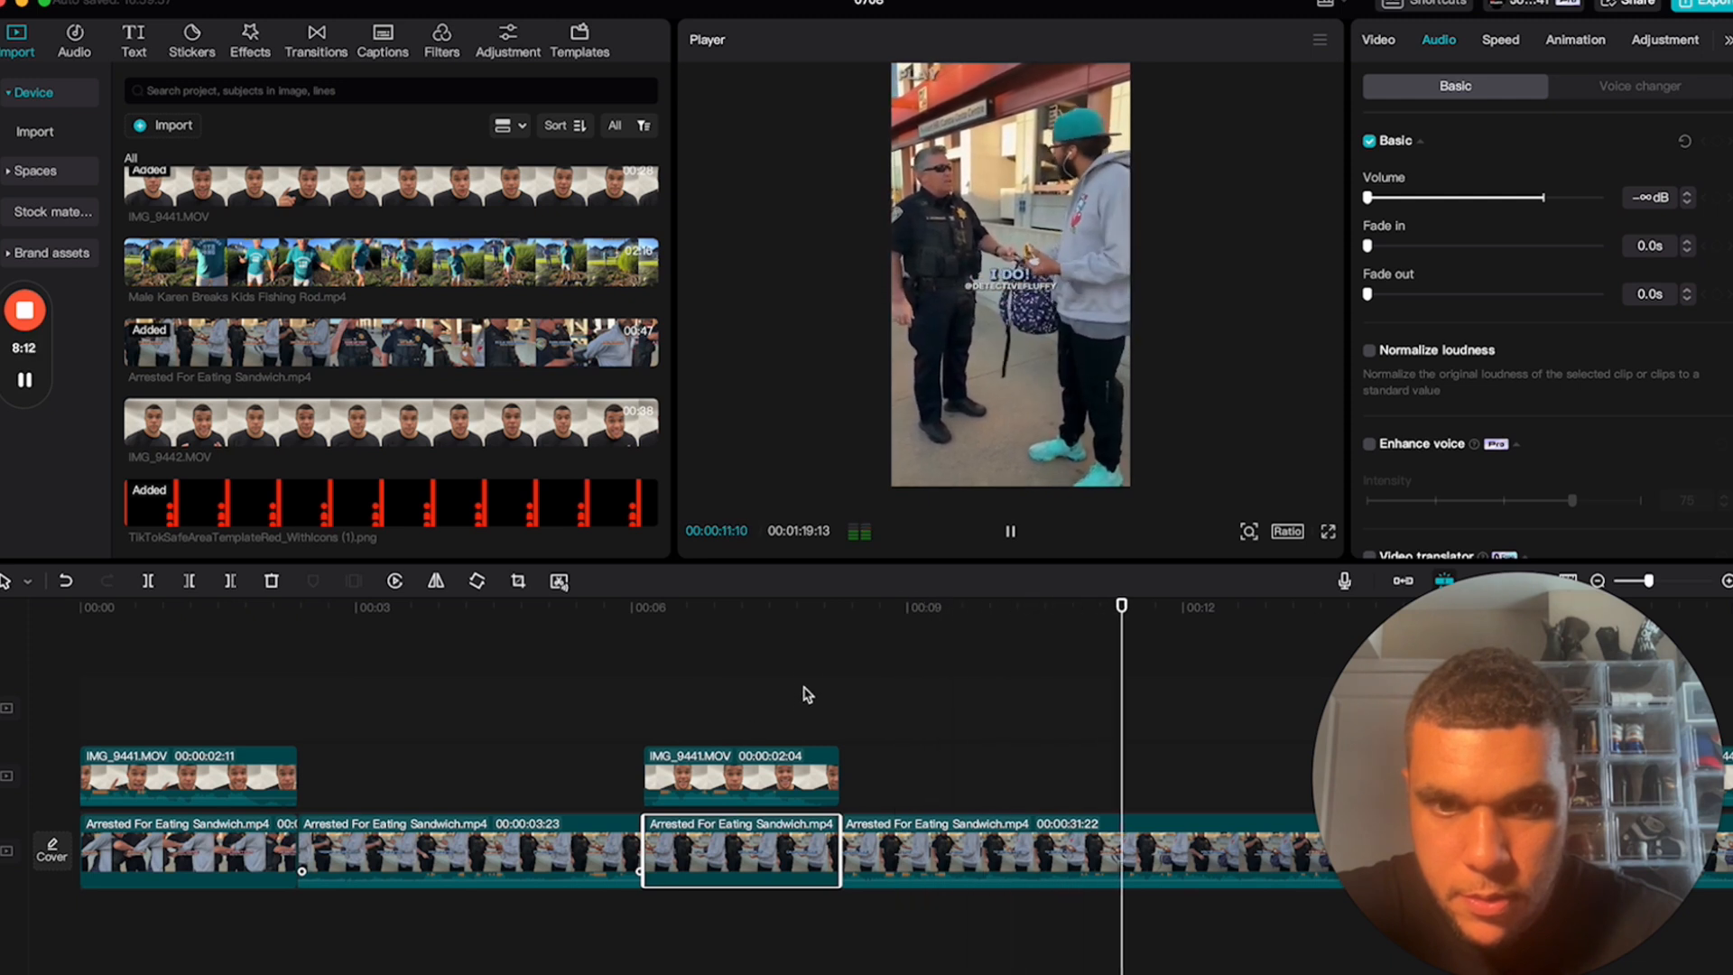
key(space)
click(643, 610)
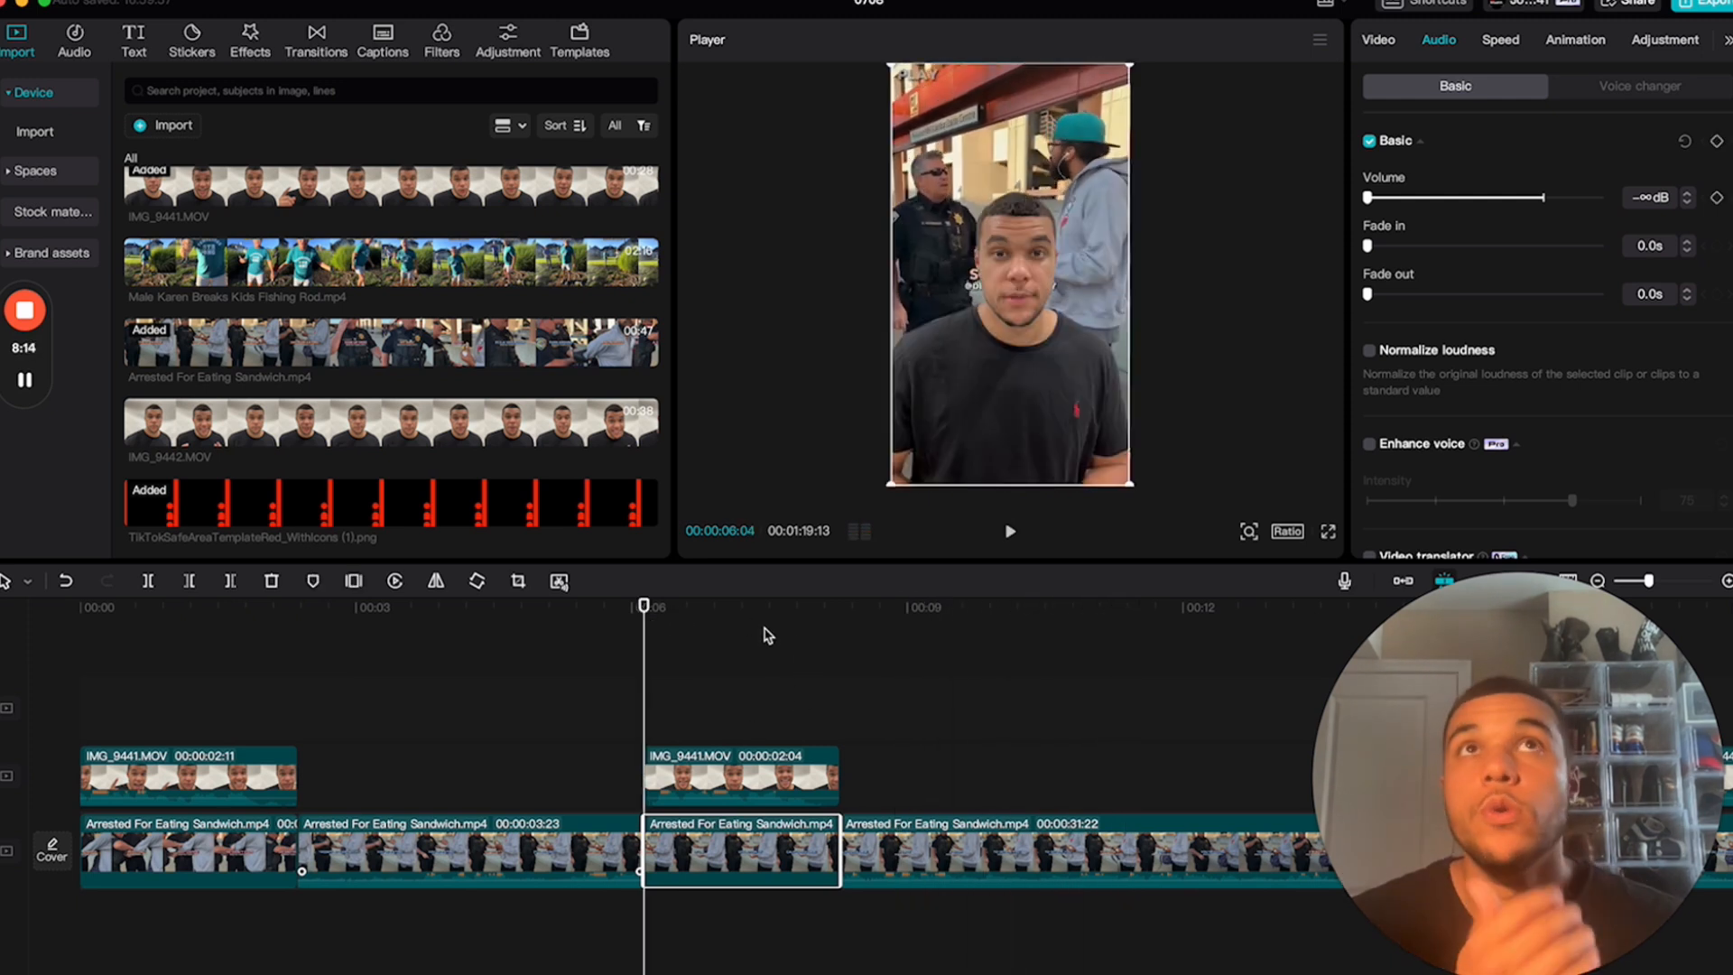
- Trim the end of the second IMG_9441.MOV clip to a length of 00:00:01:29 and move the footage cut beneath it to match
mouse_move(768, 620)
mouse_down()
mouse_move(801, 623)
mouse_move(764, 626)
mouse_up()
key(space)
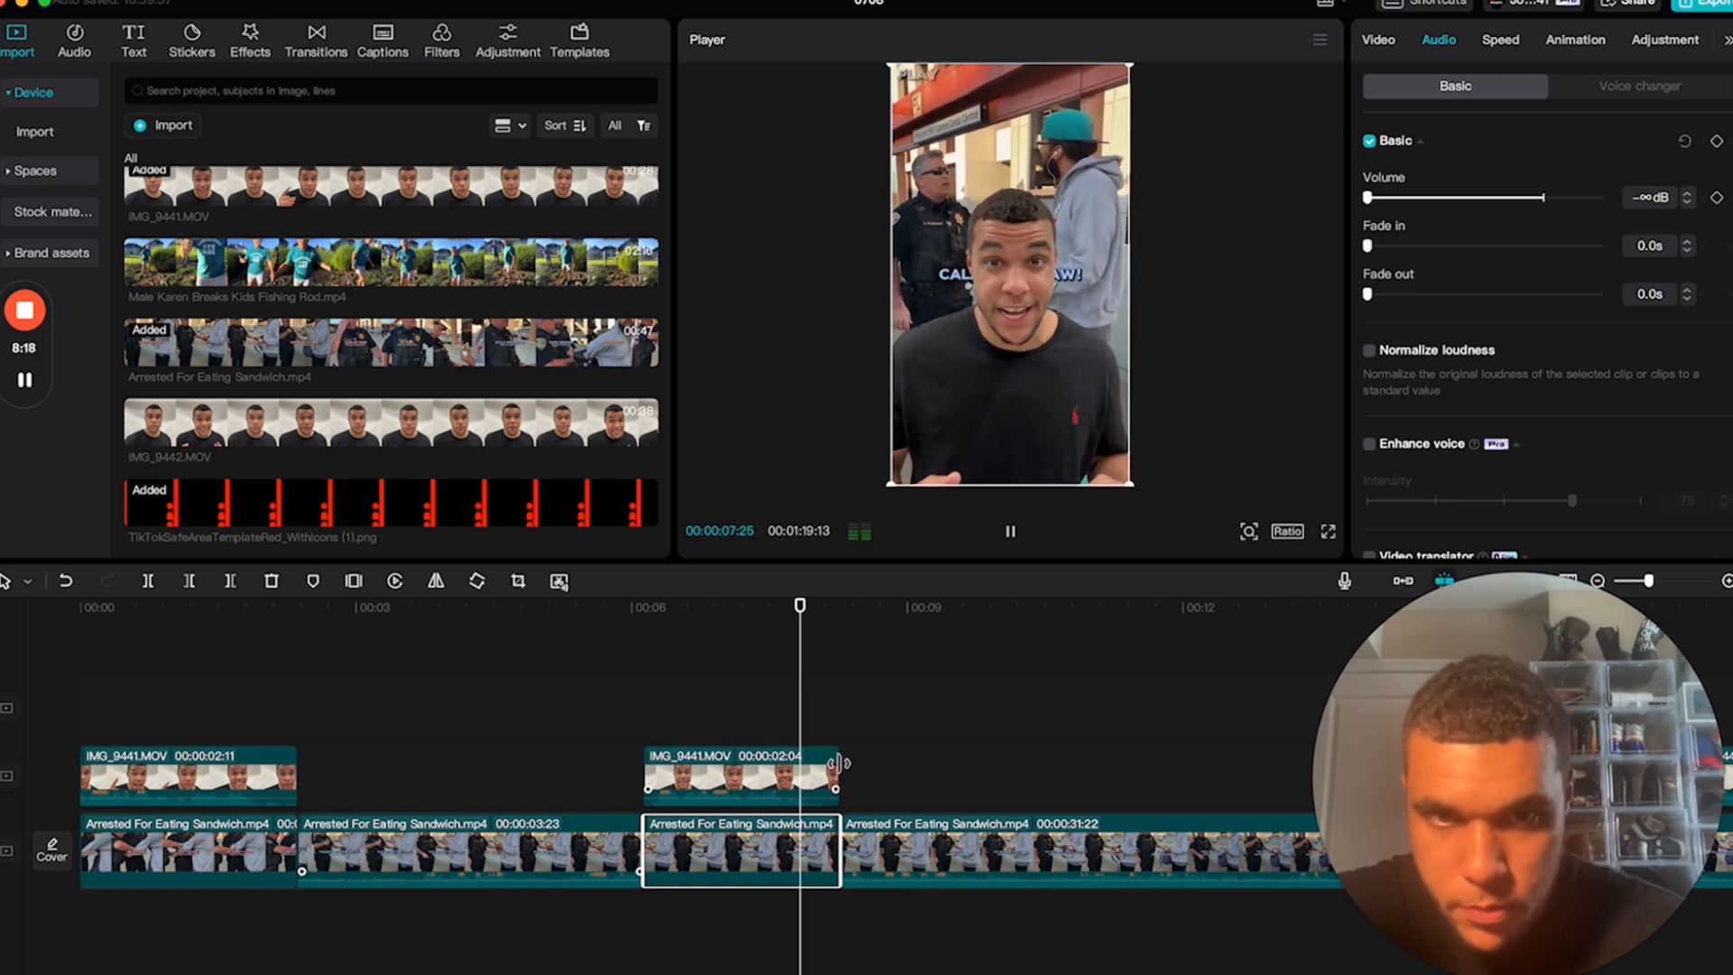
key(space)
drag(838, 763, 819, 772)
key(space)
key(space)
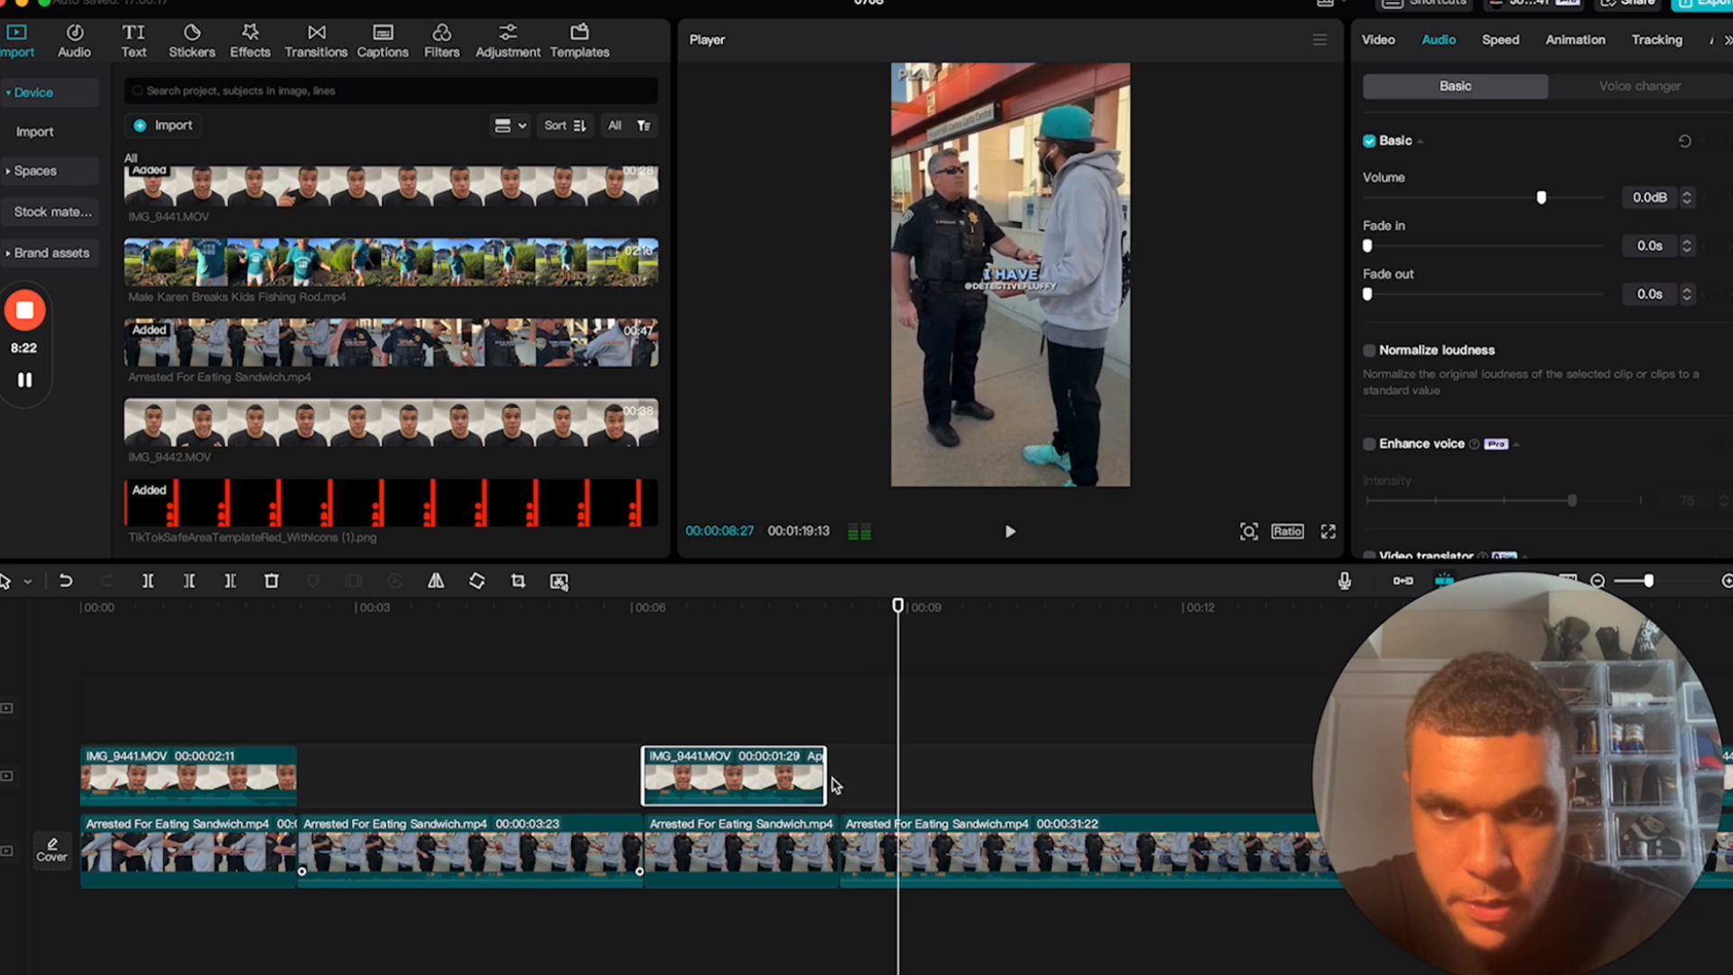
click(832, 862)
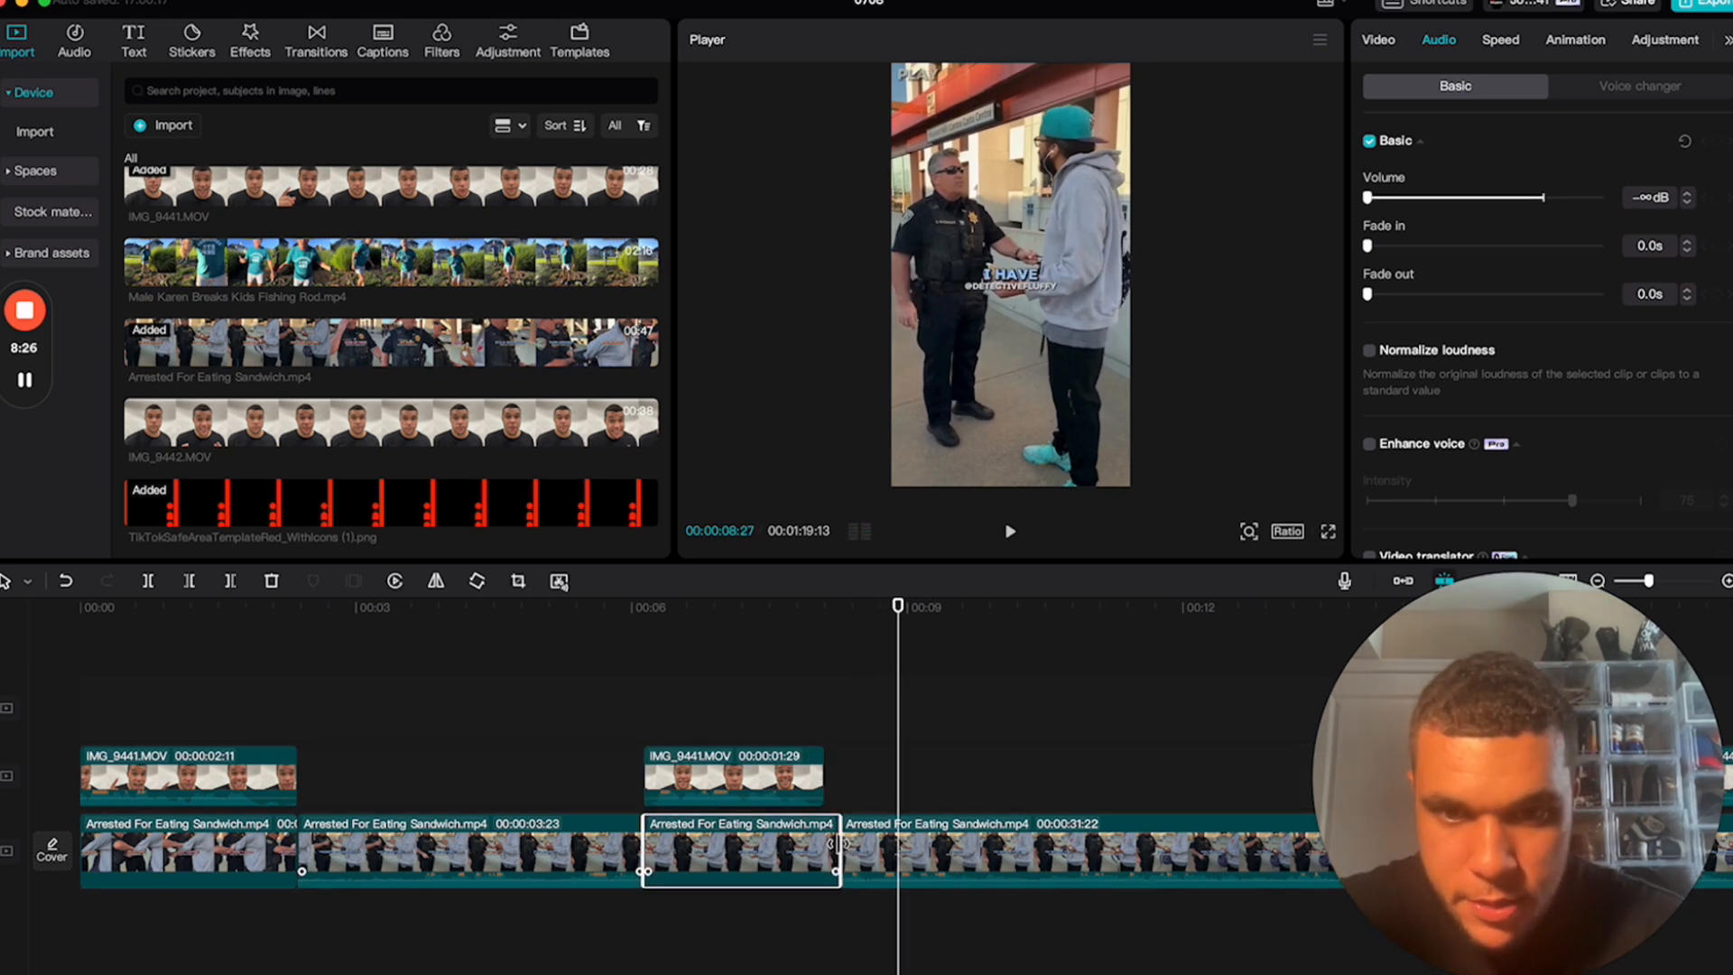
drag(834, 844, 818, 845)
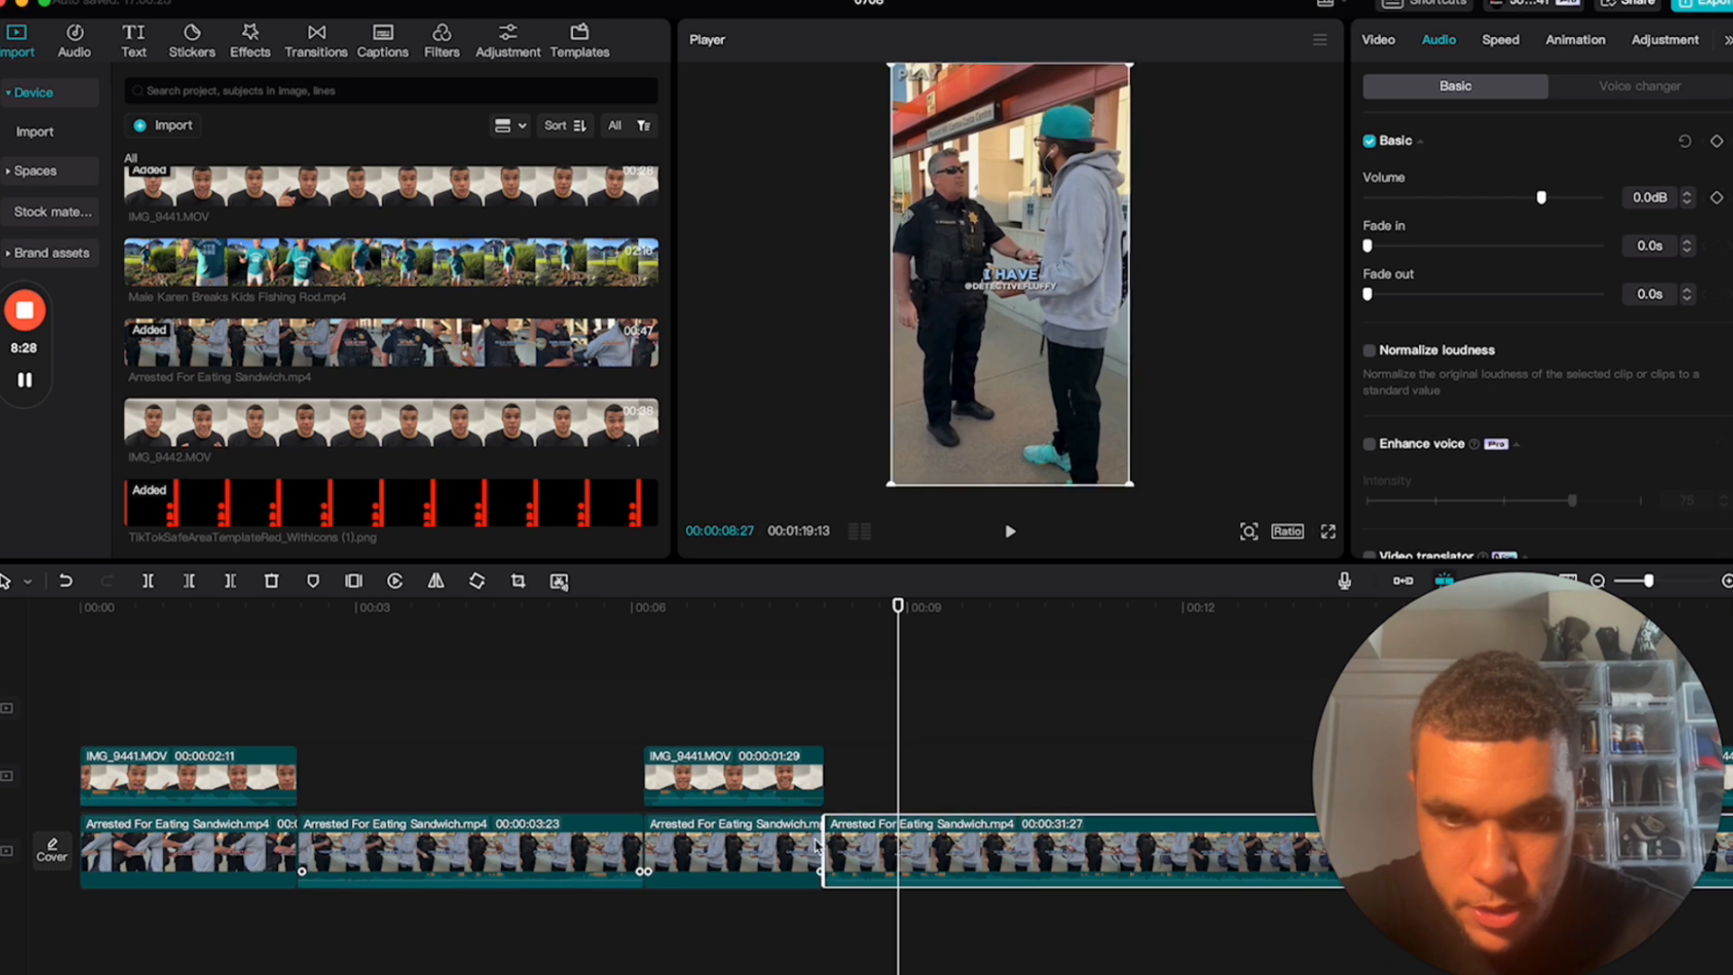
- Replay the lead-in to the second IMG_9441.MOV clip and move the clip to start at 00:00:05:29
click(783, 607)
key(space)
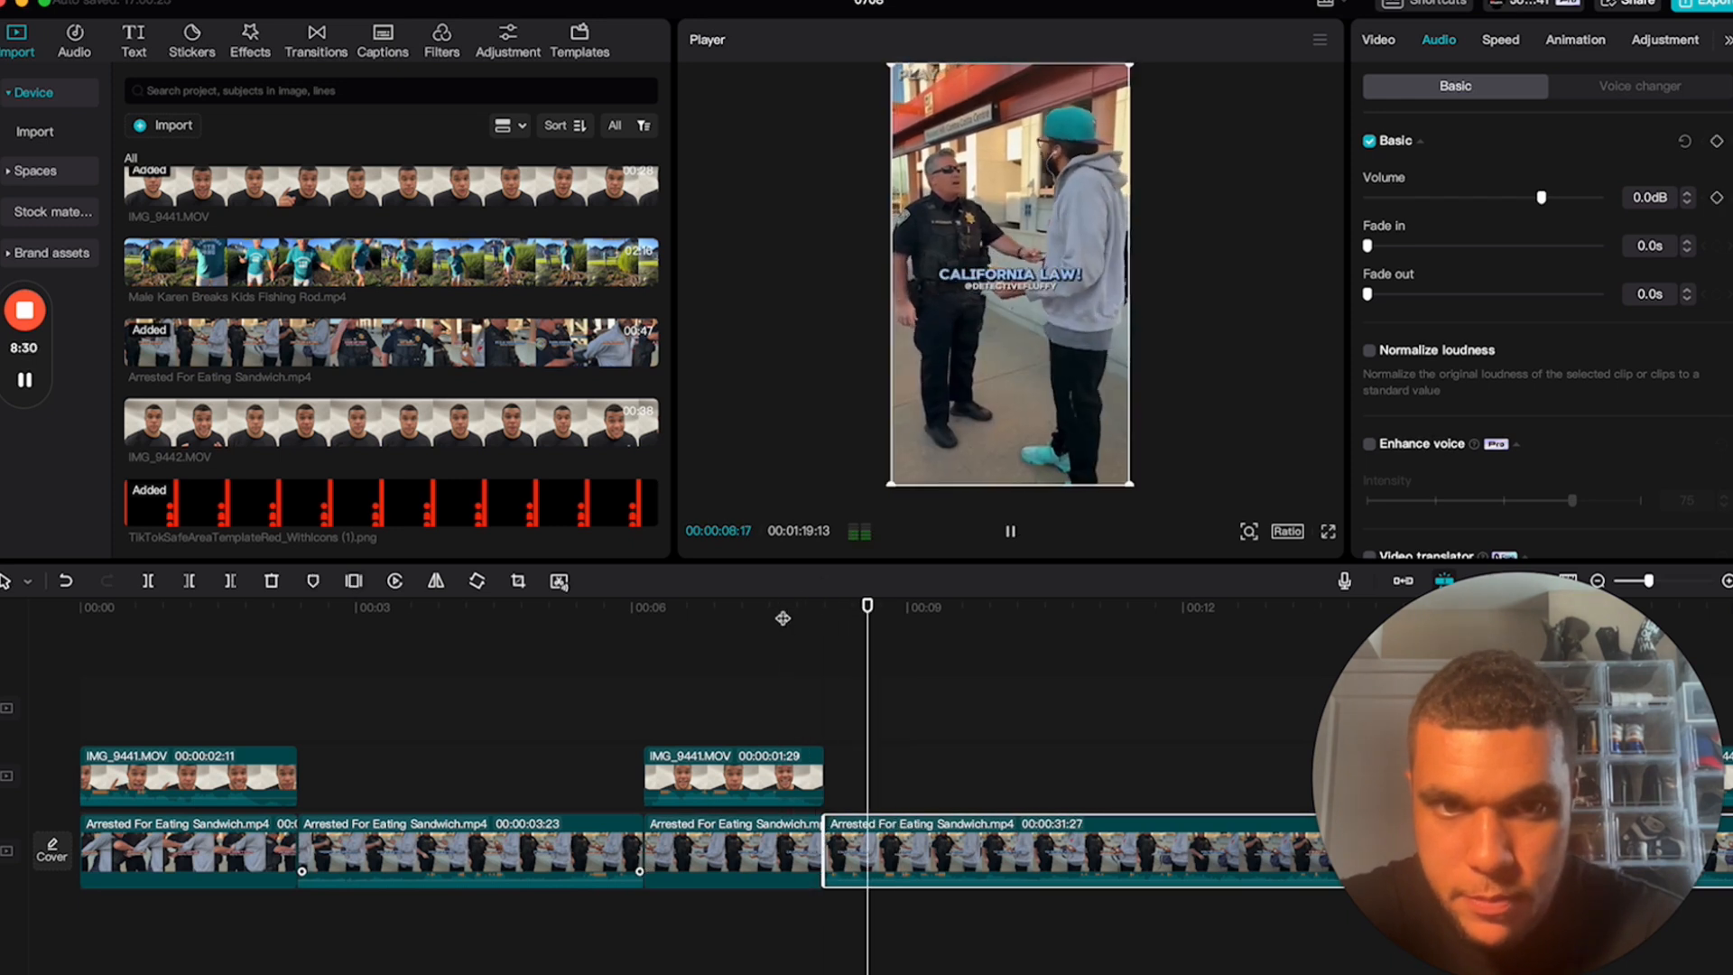
click(538, 607)
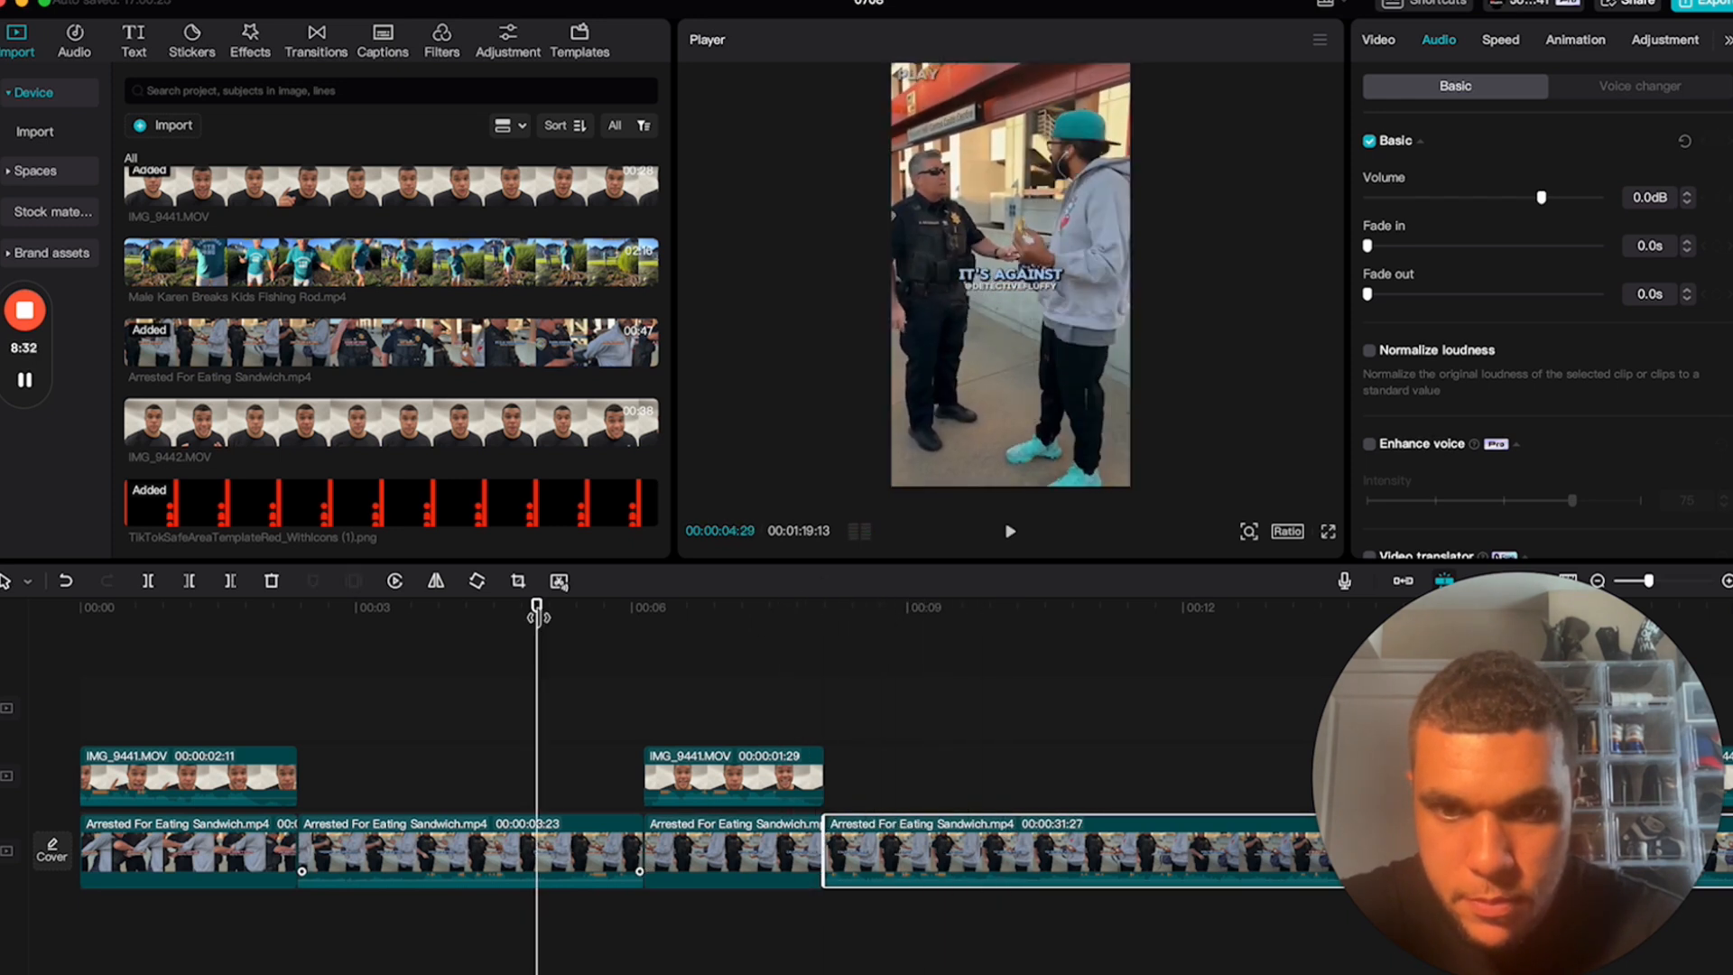
key(space)
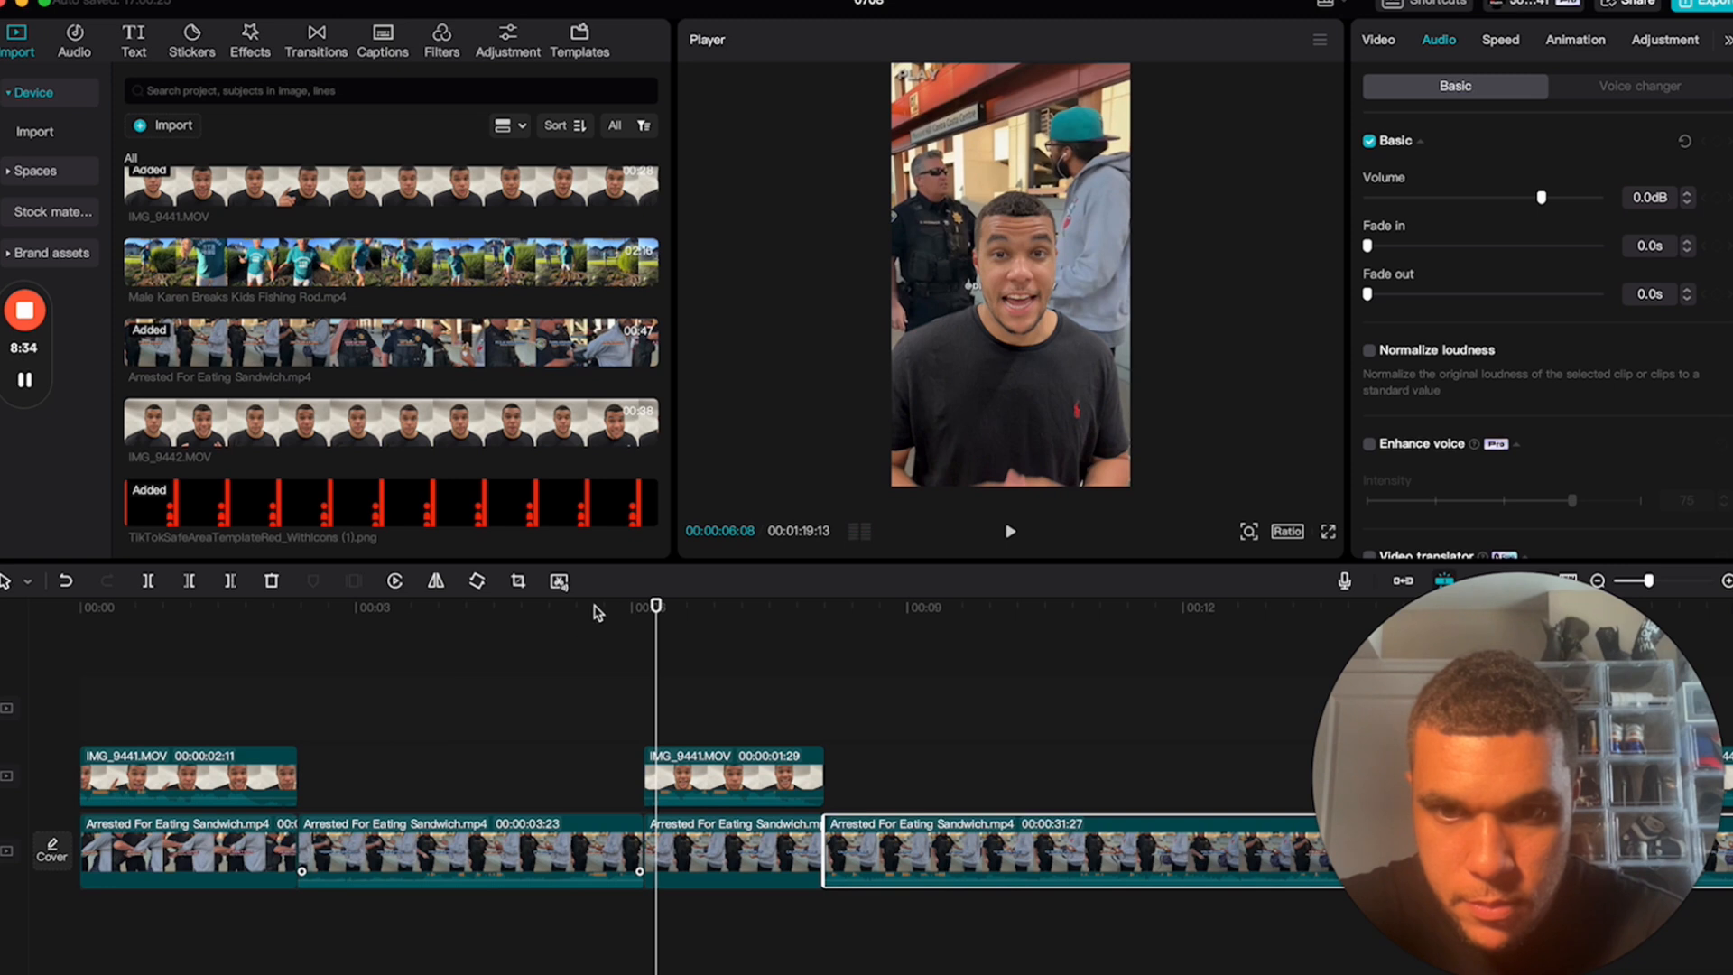
click(634, 609)
drag(635, 616, 629, 617)
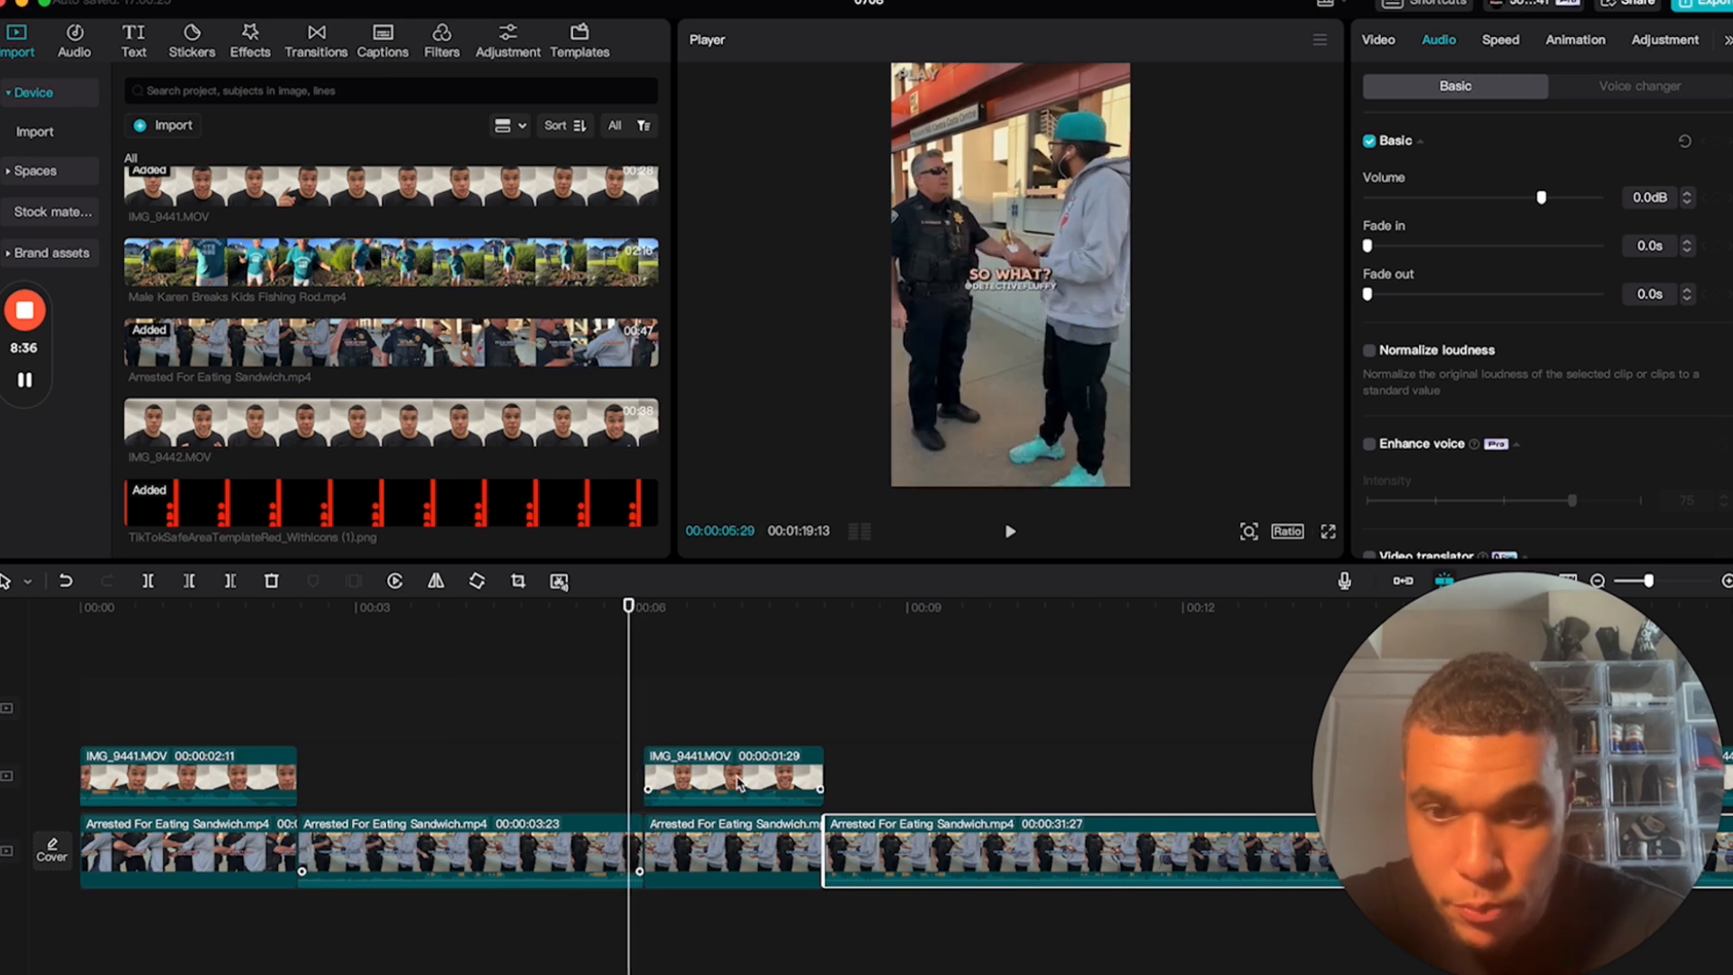
drag(739, 781, 730, 784)
- Shift the muted segment's cuts earlier, making the footage before it 00:00:03:18 and after it 00:00:32:06 long, and play on from there
click(600, 843)
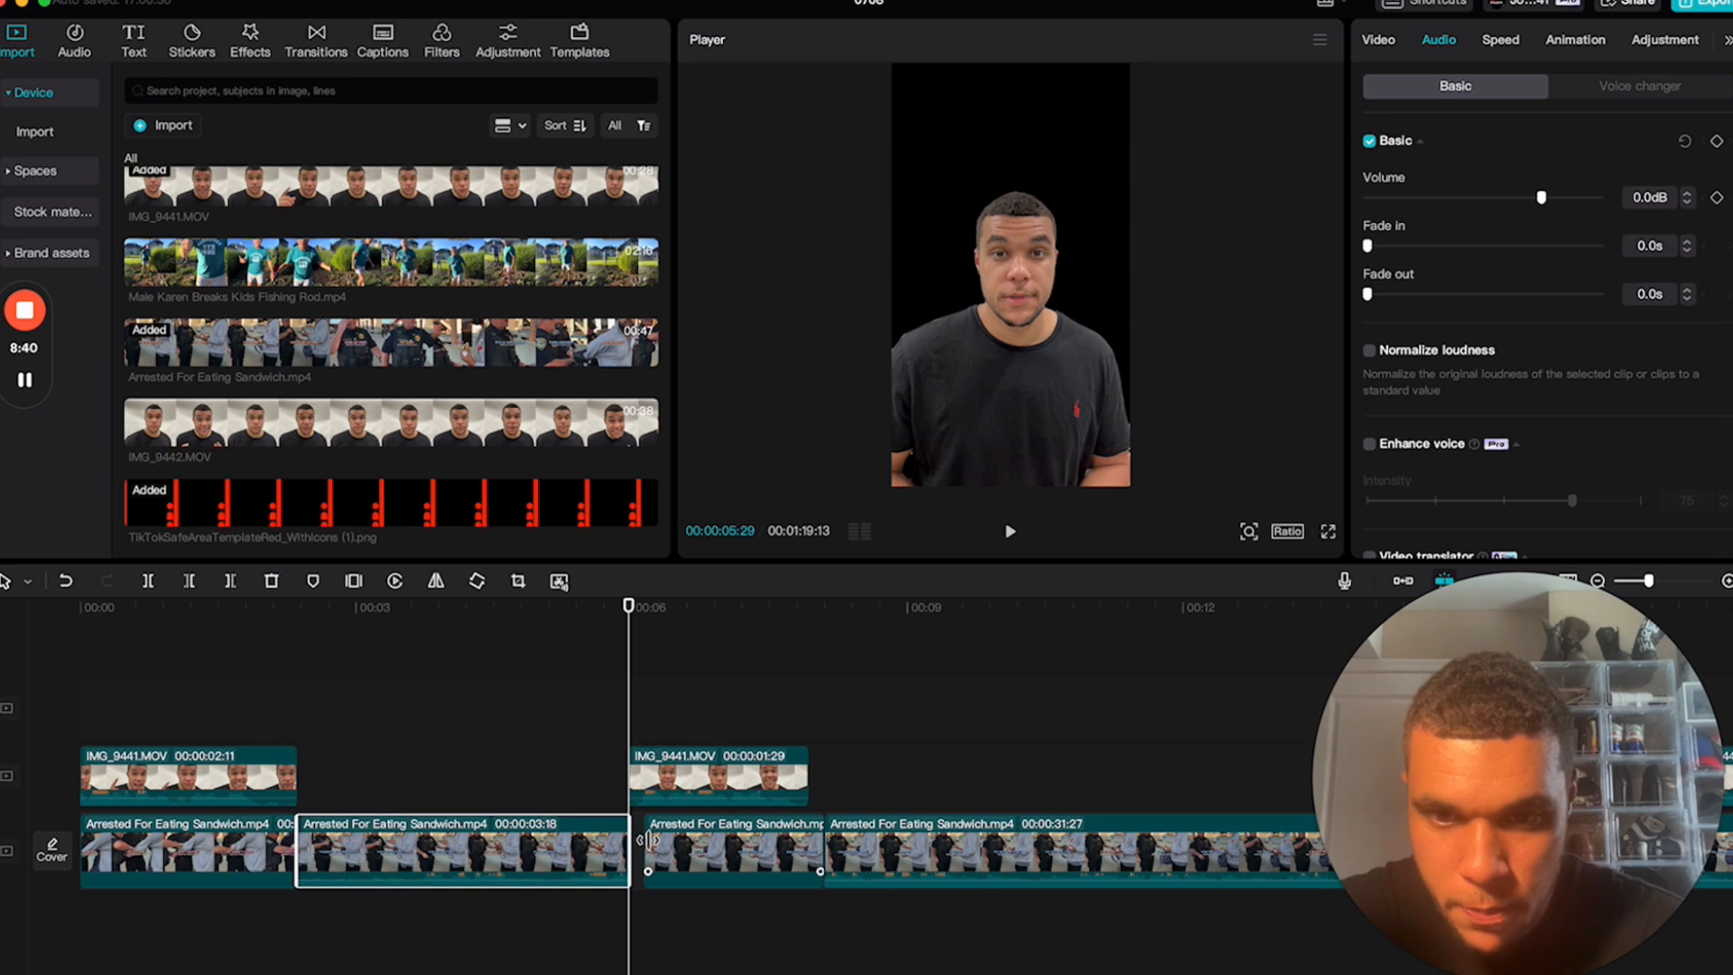
drag(649, 841, 632, 840)
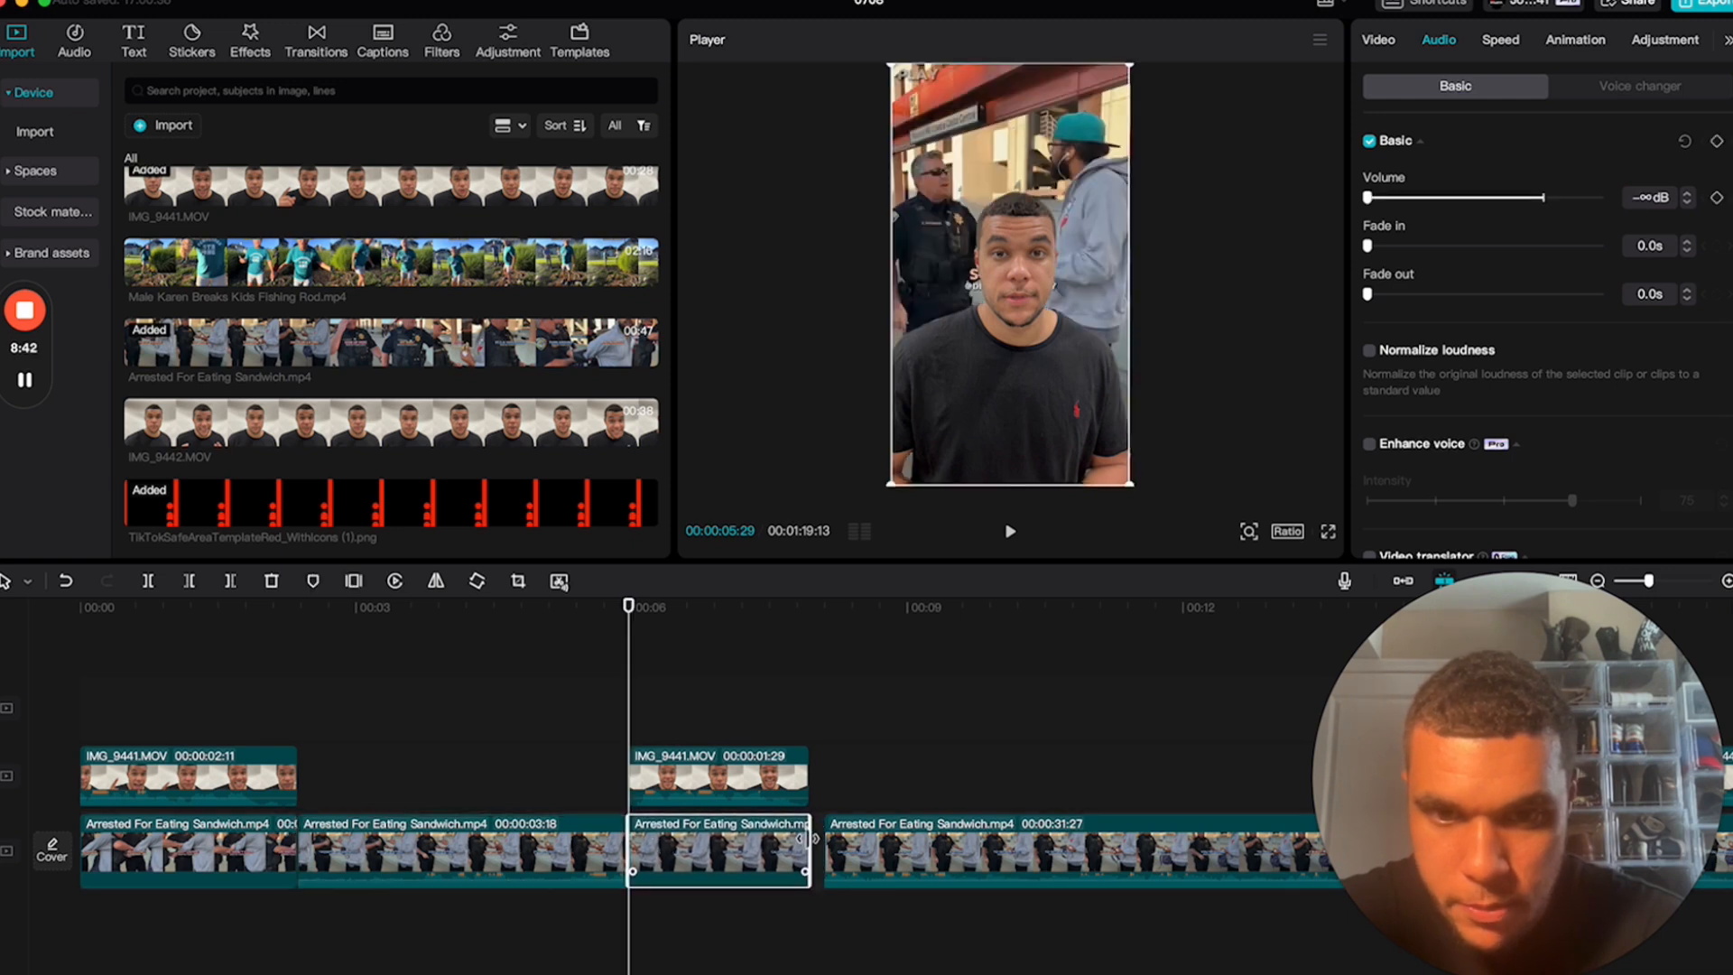
drag(823, 837, 798, 836)
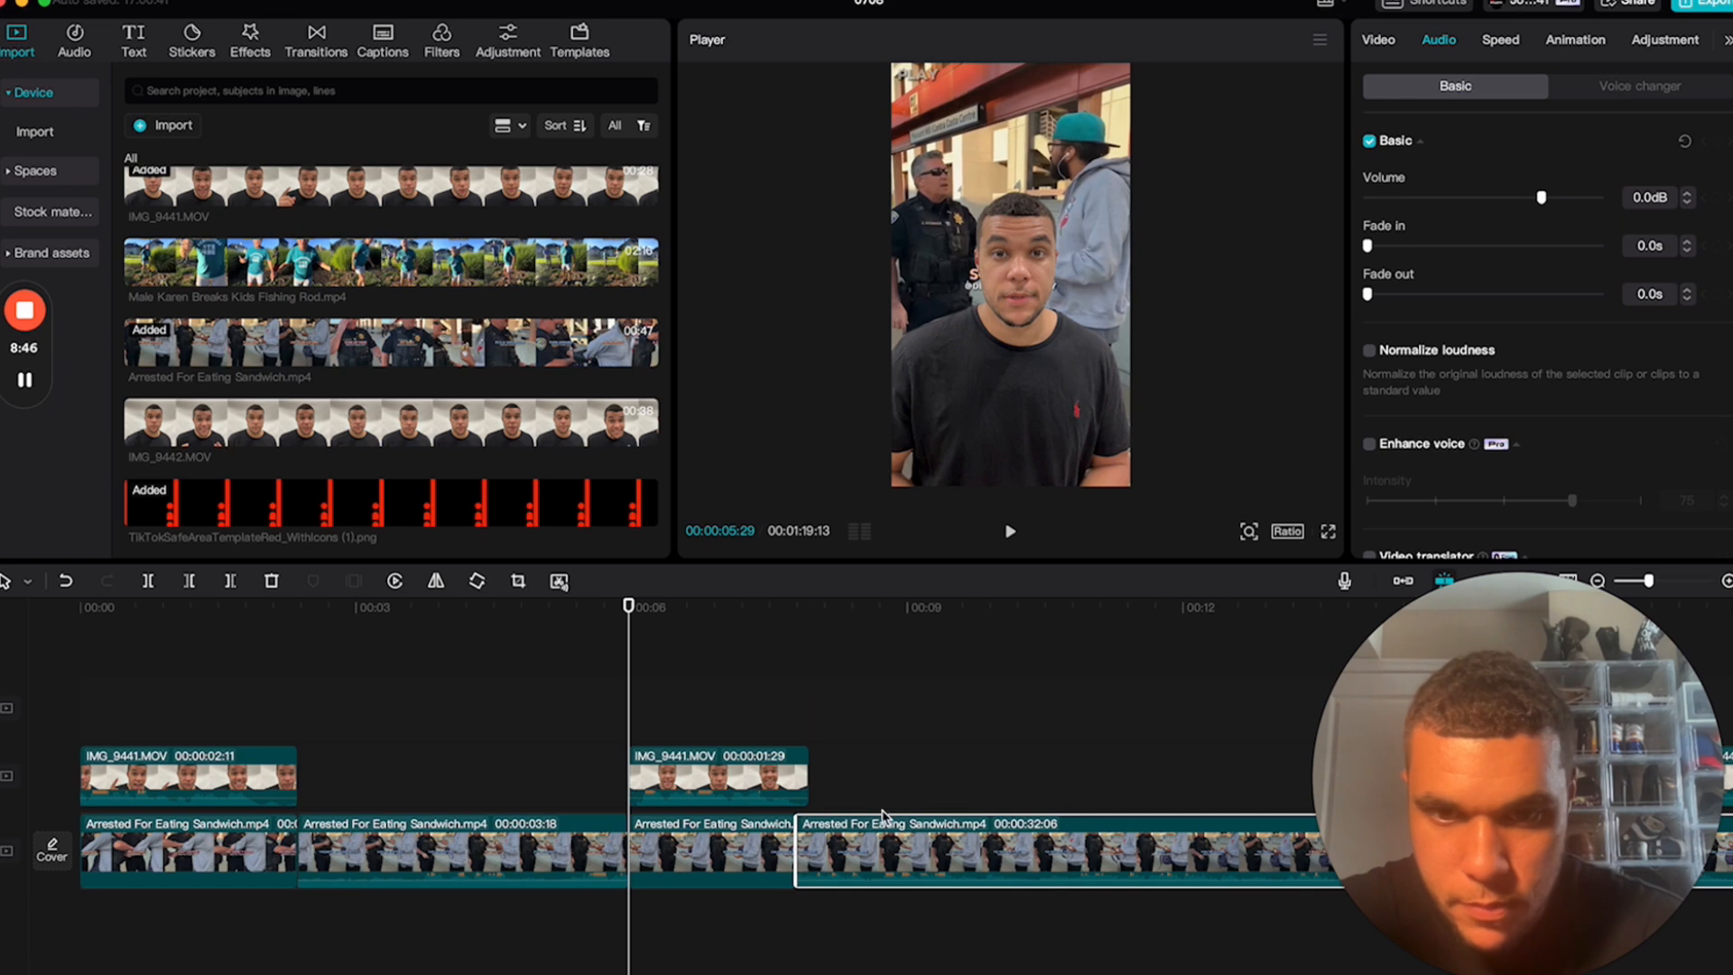
key(space)
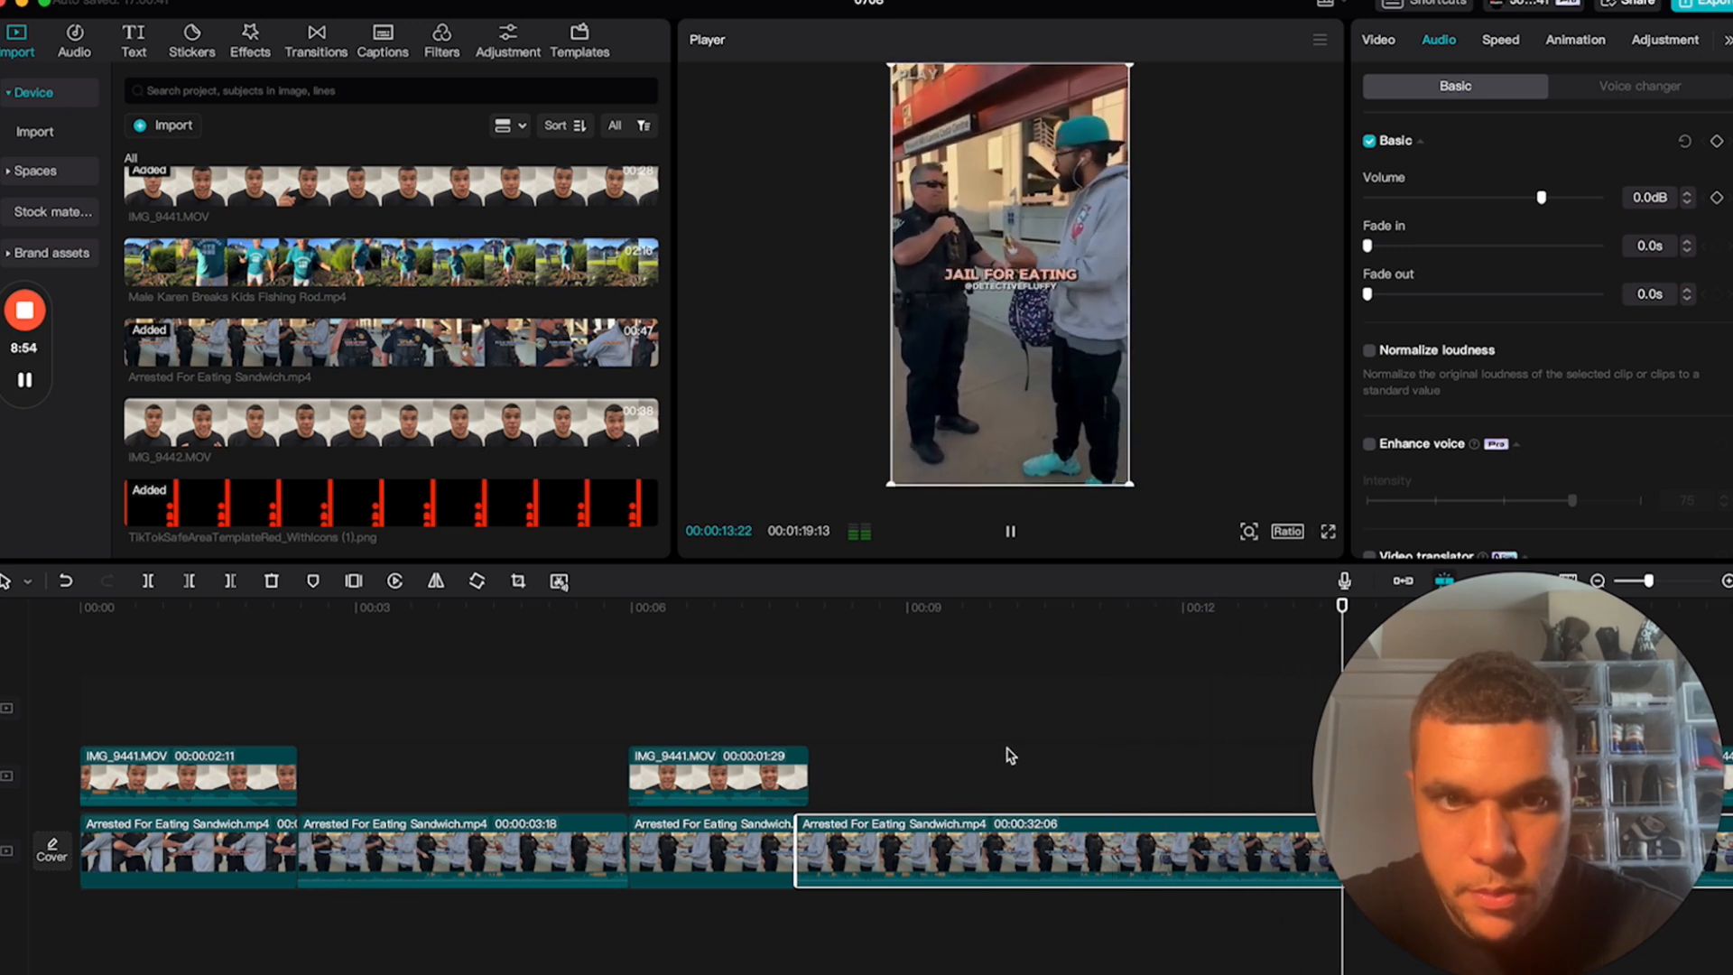
key(space)
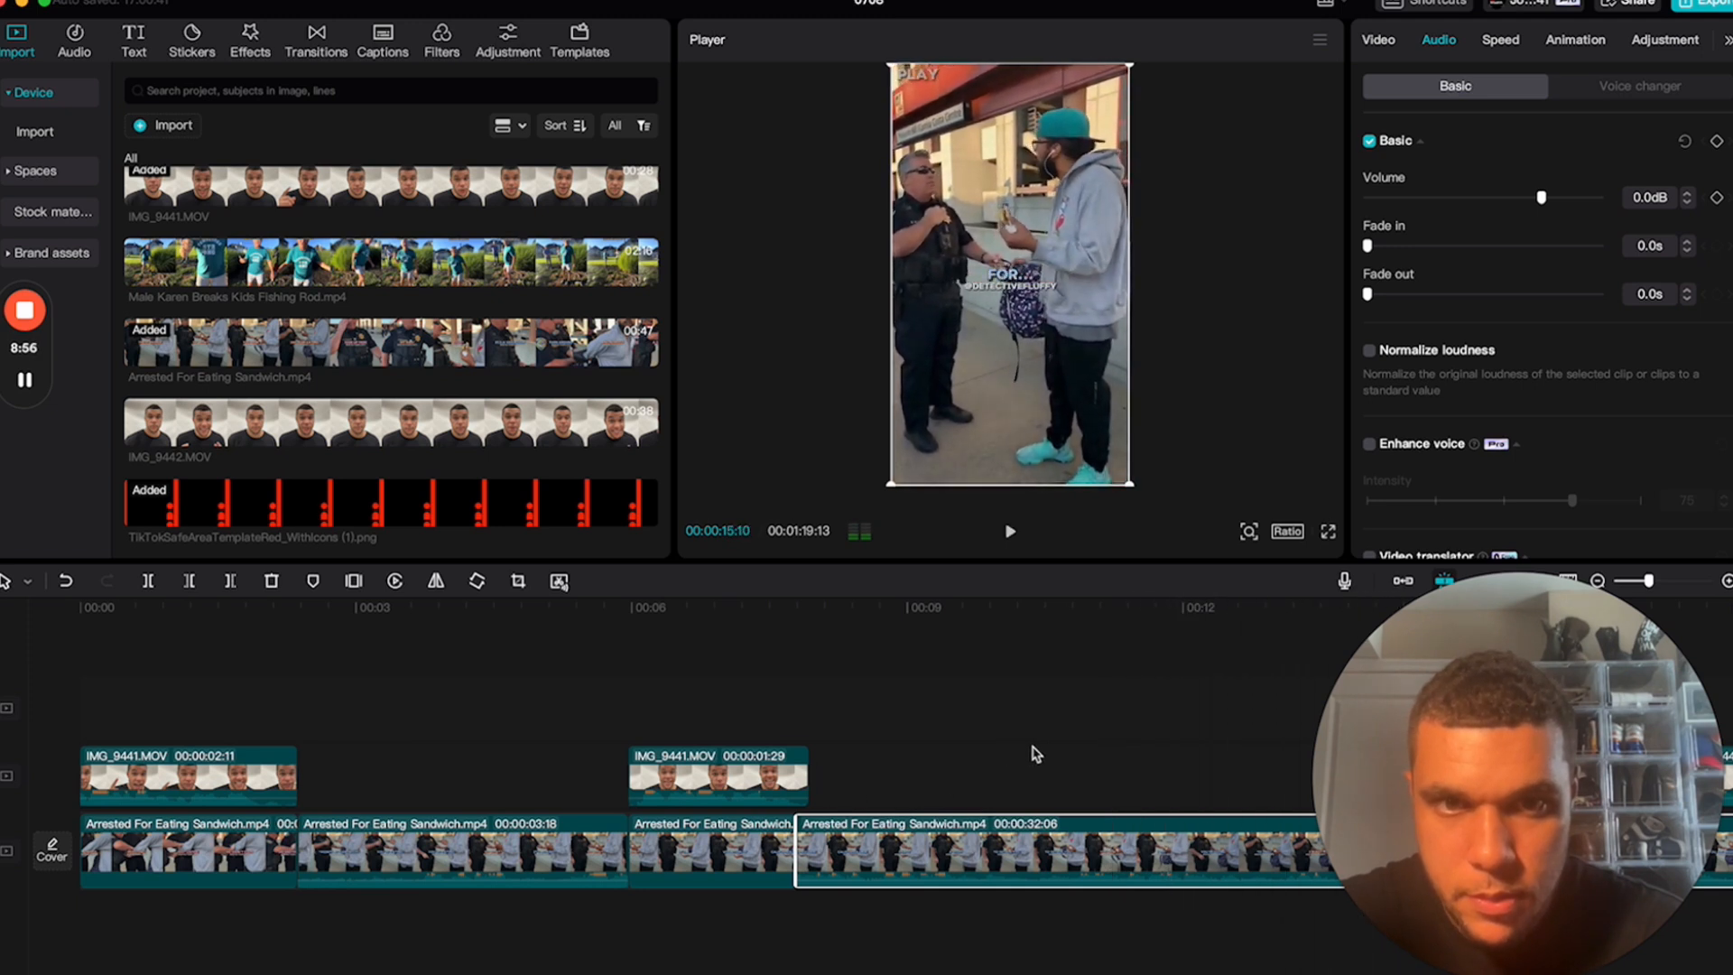
- Play up to the third IMG_9441.MOV clip and move the two remaining IMG_9441.MOV clips about 9 seconds later
key(space)
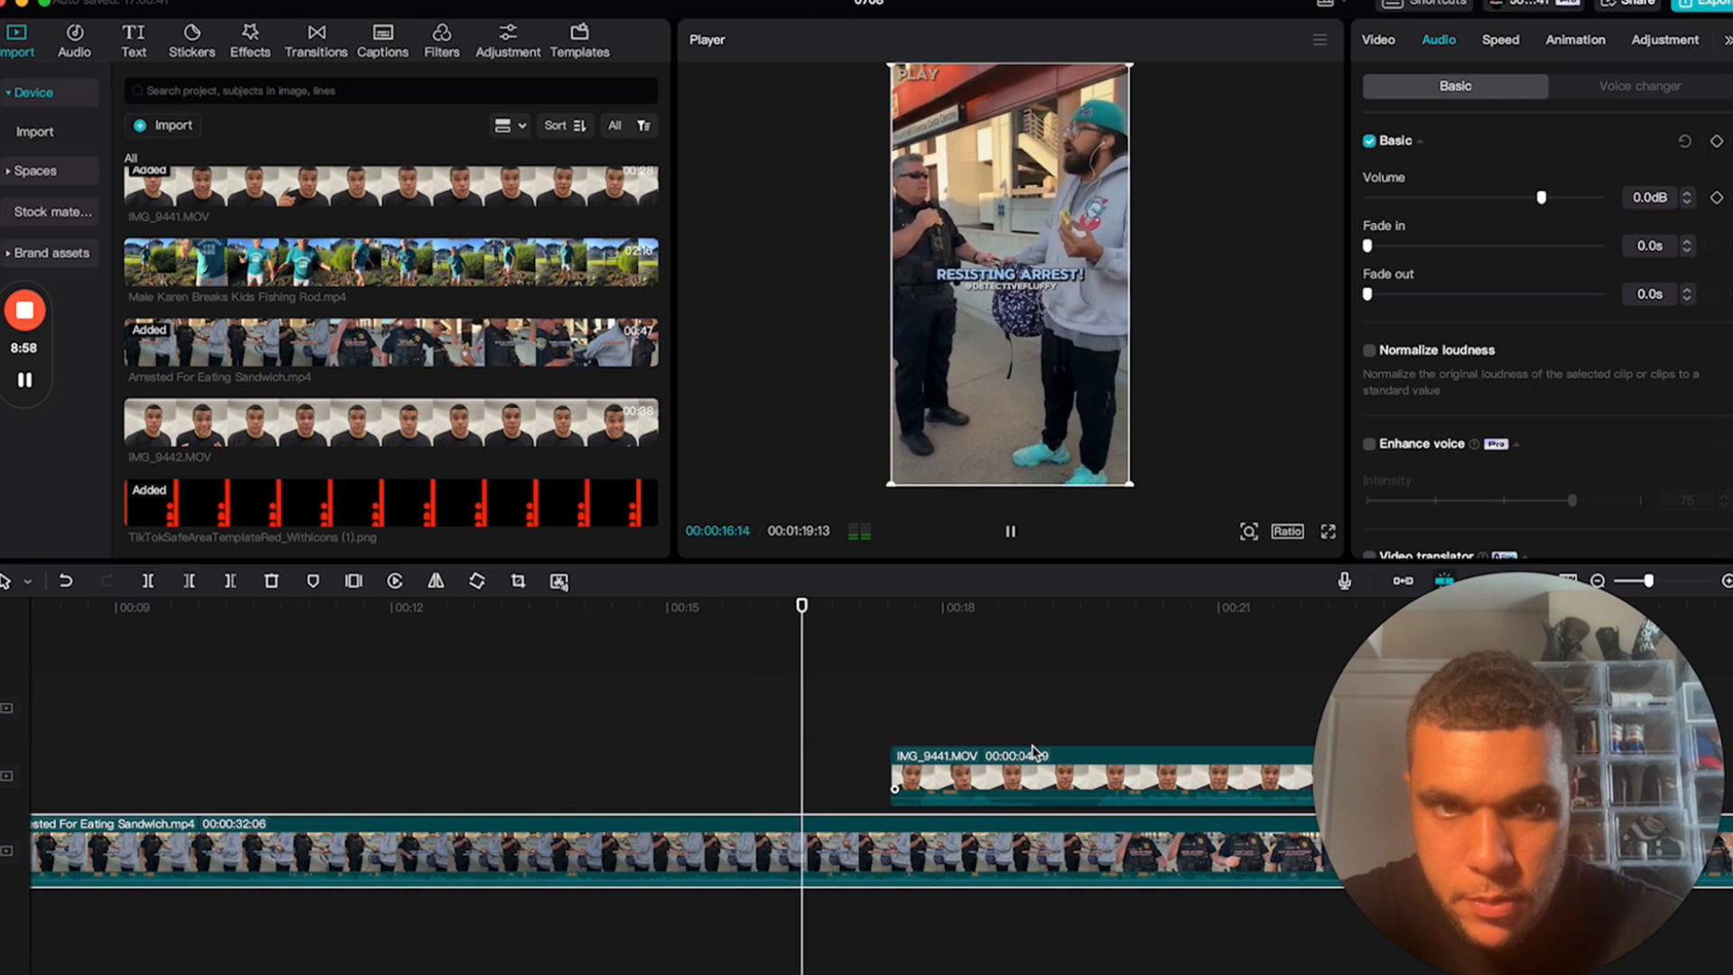
key(space)
scroll(900, 739, down, 2)
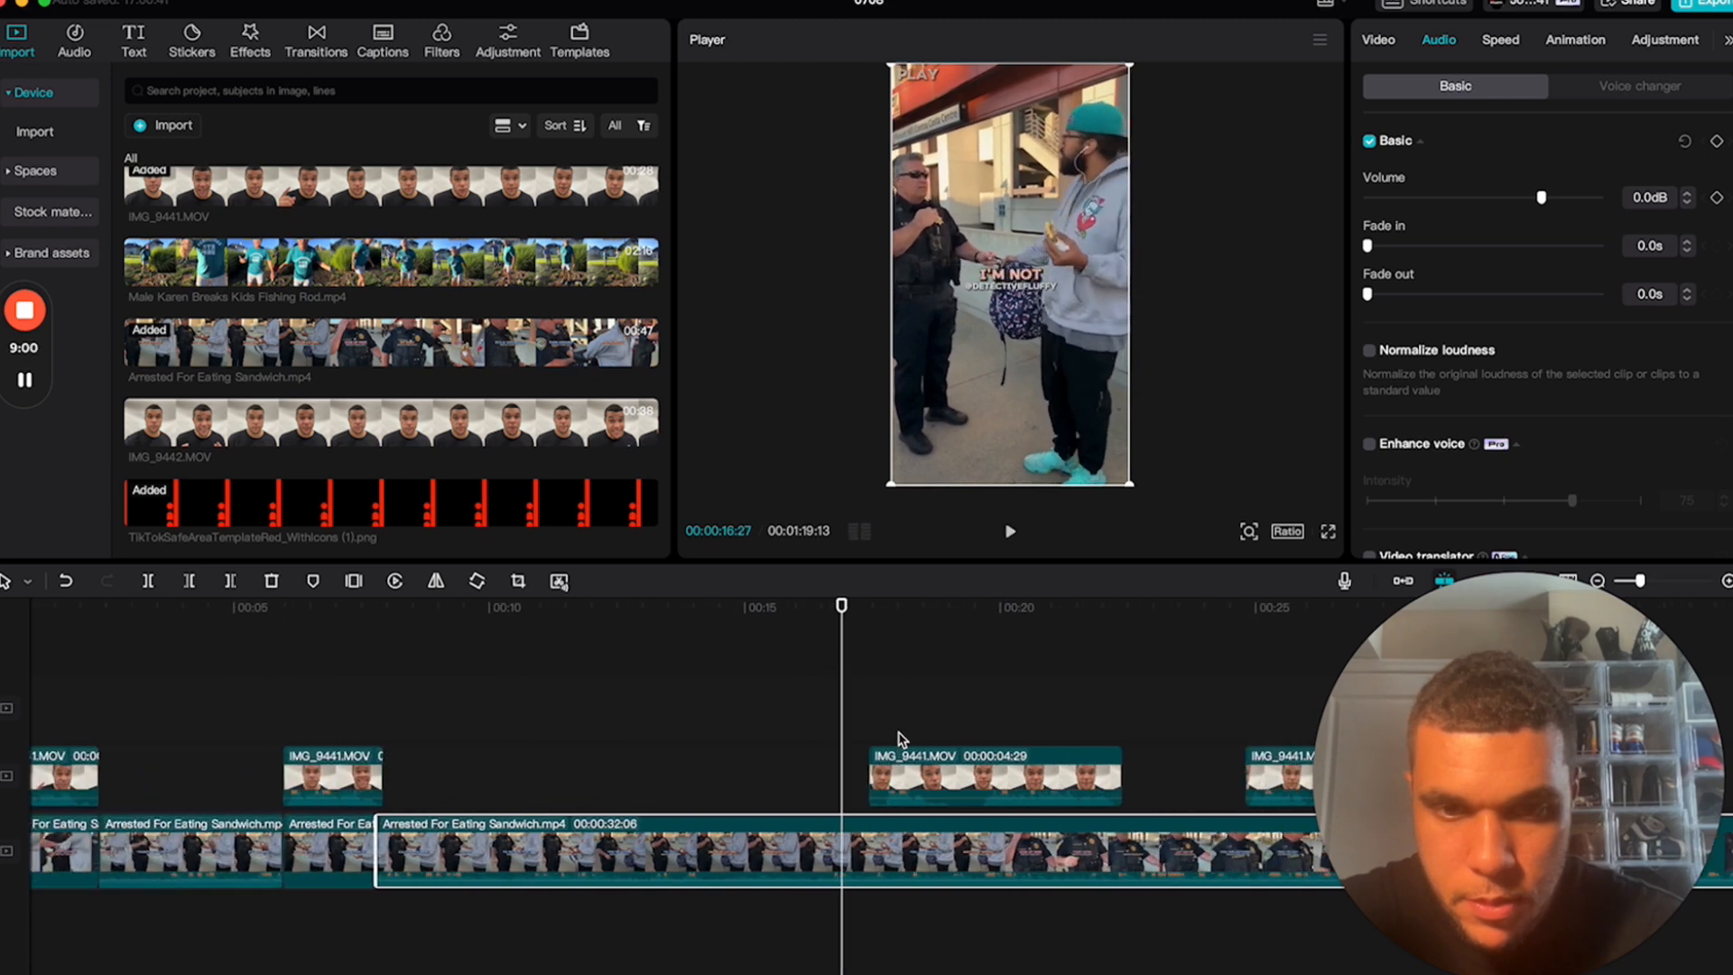
key(space)
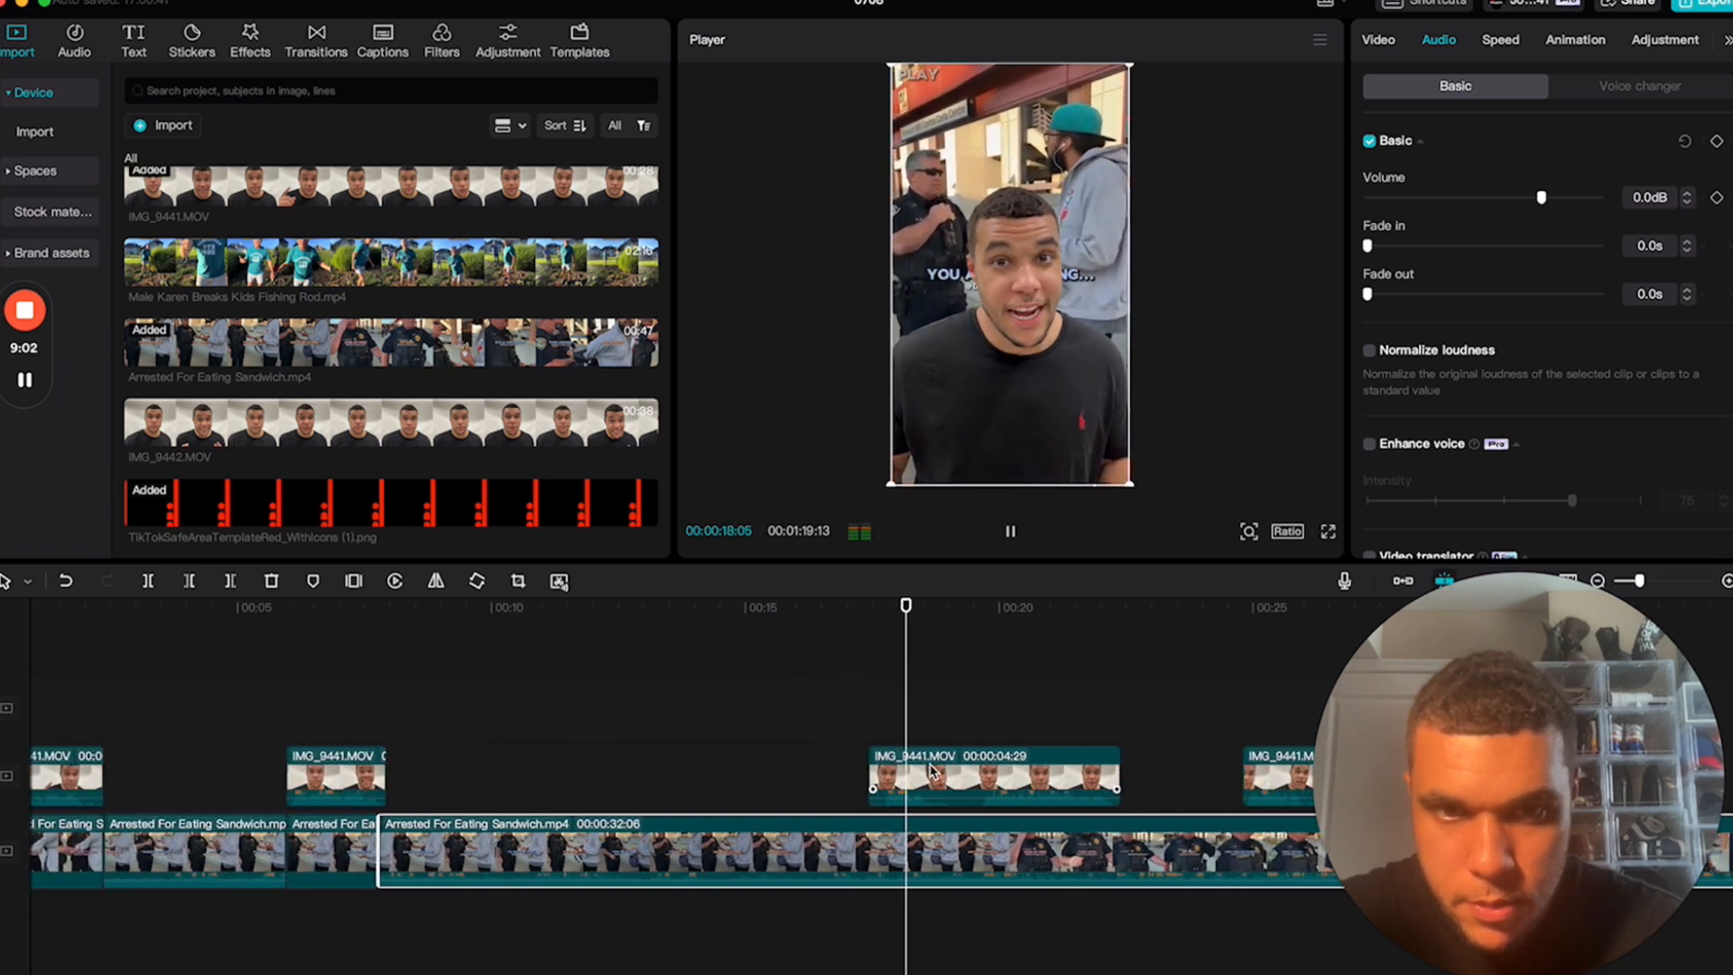
click(941, 773)
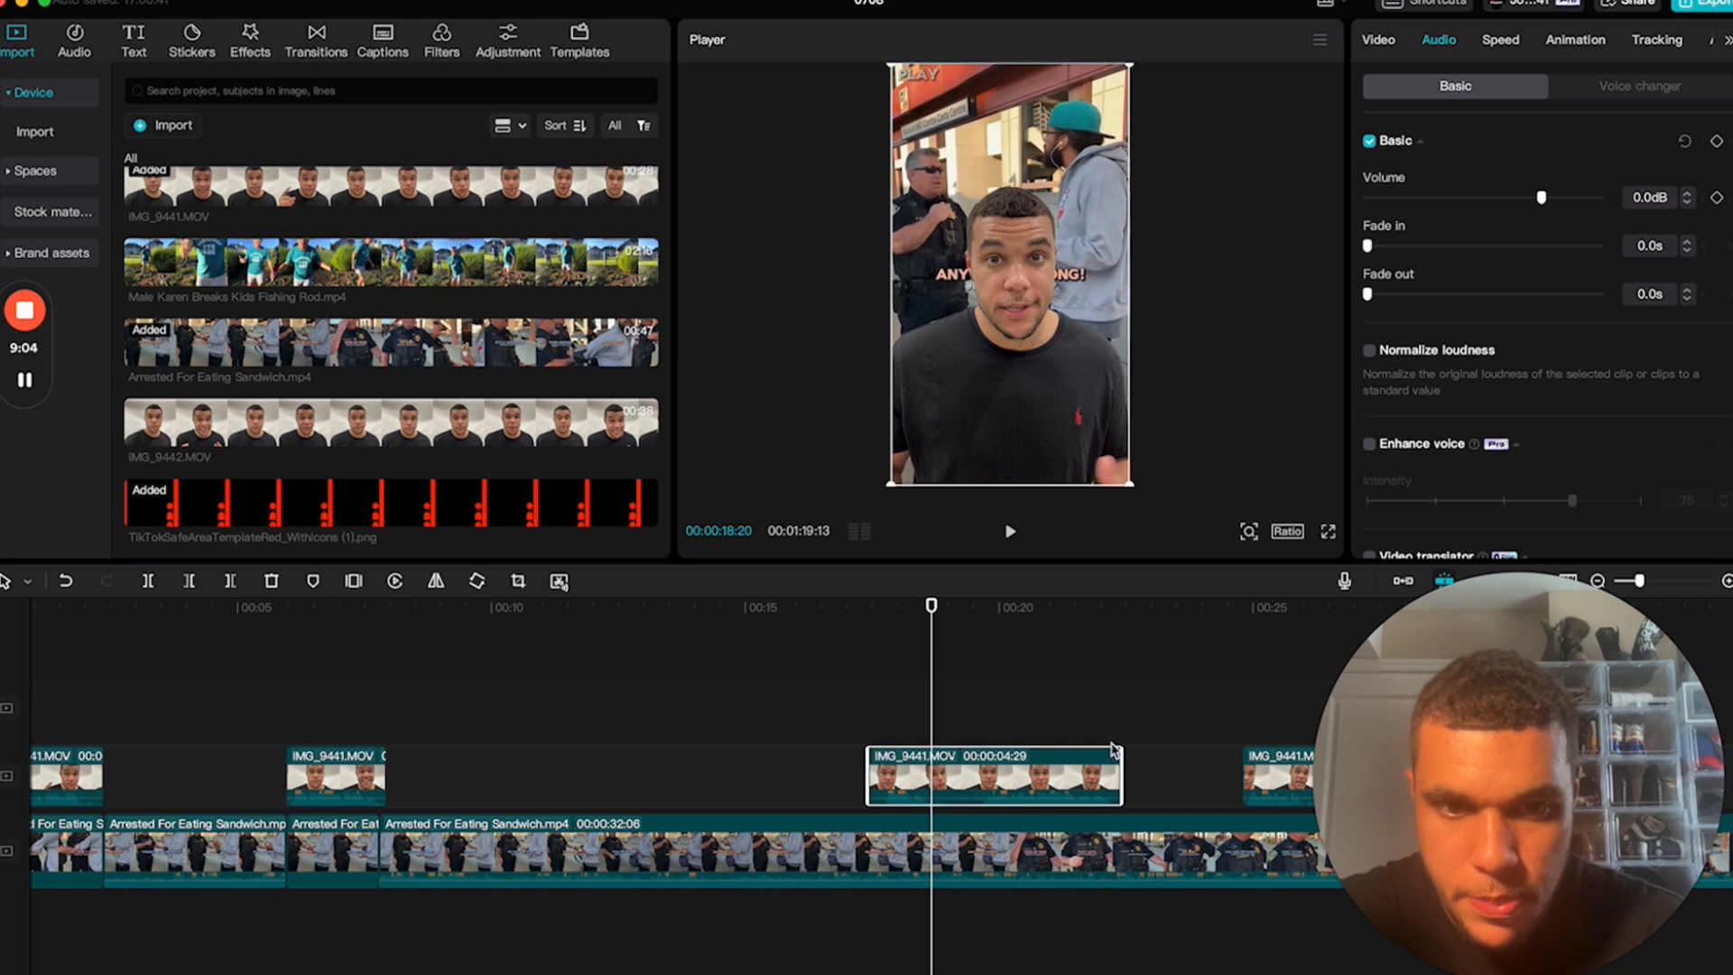
scroll(1113, 749, right, 5)
drag(569, 791, 1029, 778)
scroll(871, 790, left, 6)
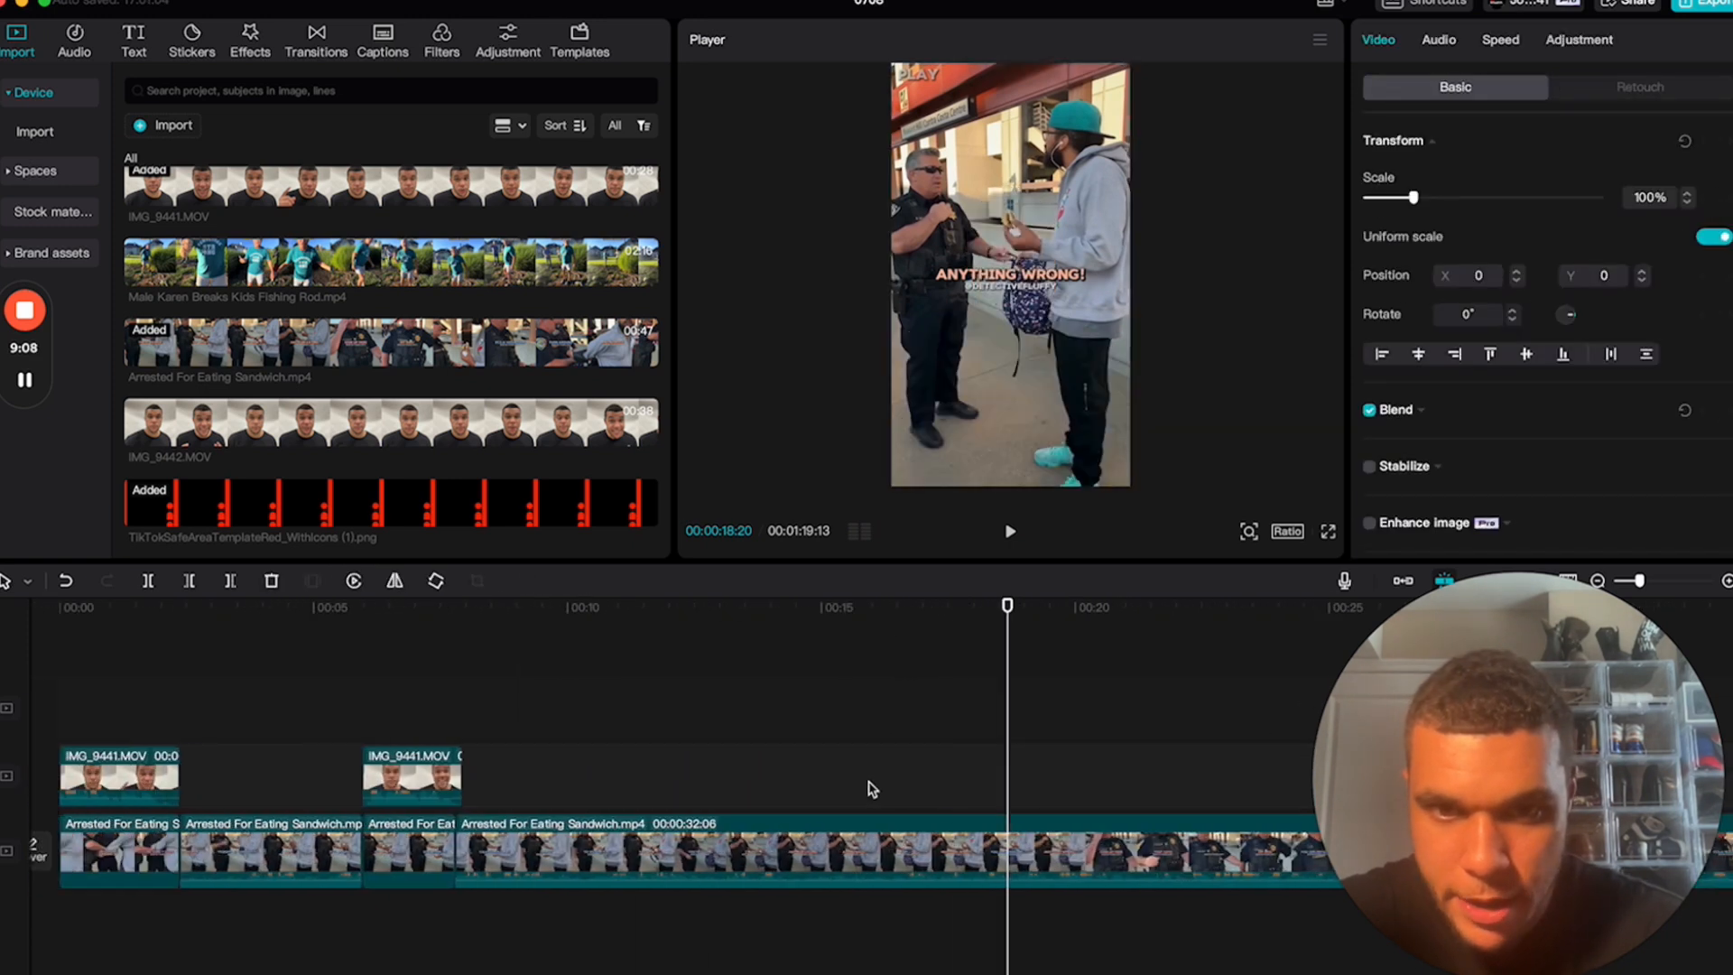
- Play on through the main footage segment and split it at 00:00:19:16
click(859, 614)
key(space)
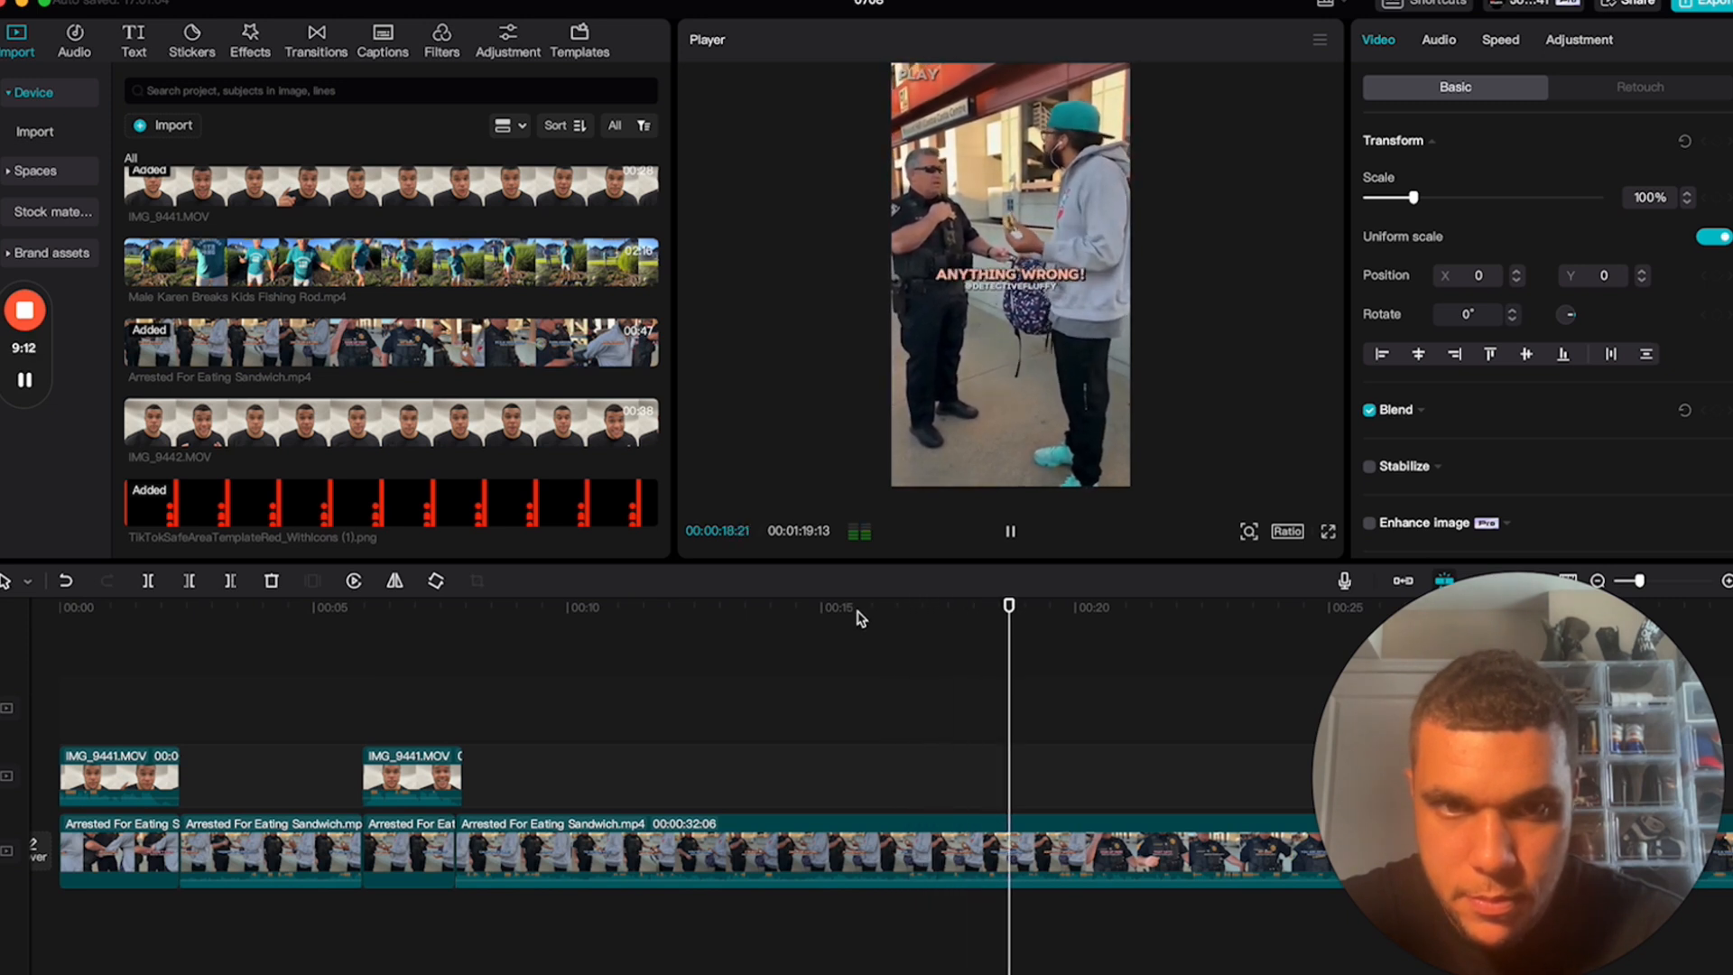
key(space)
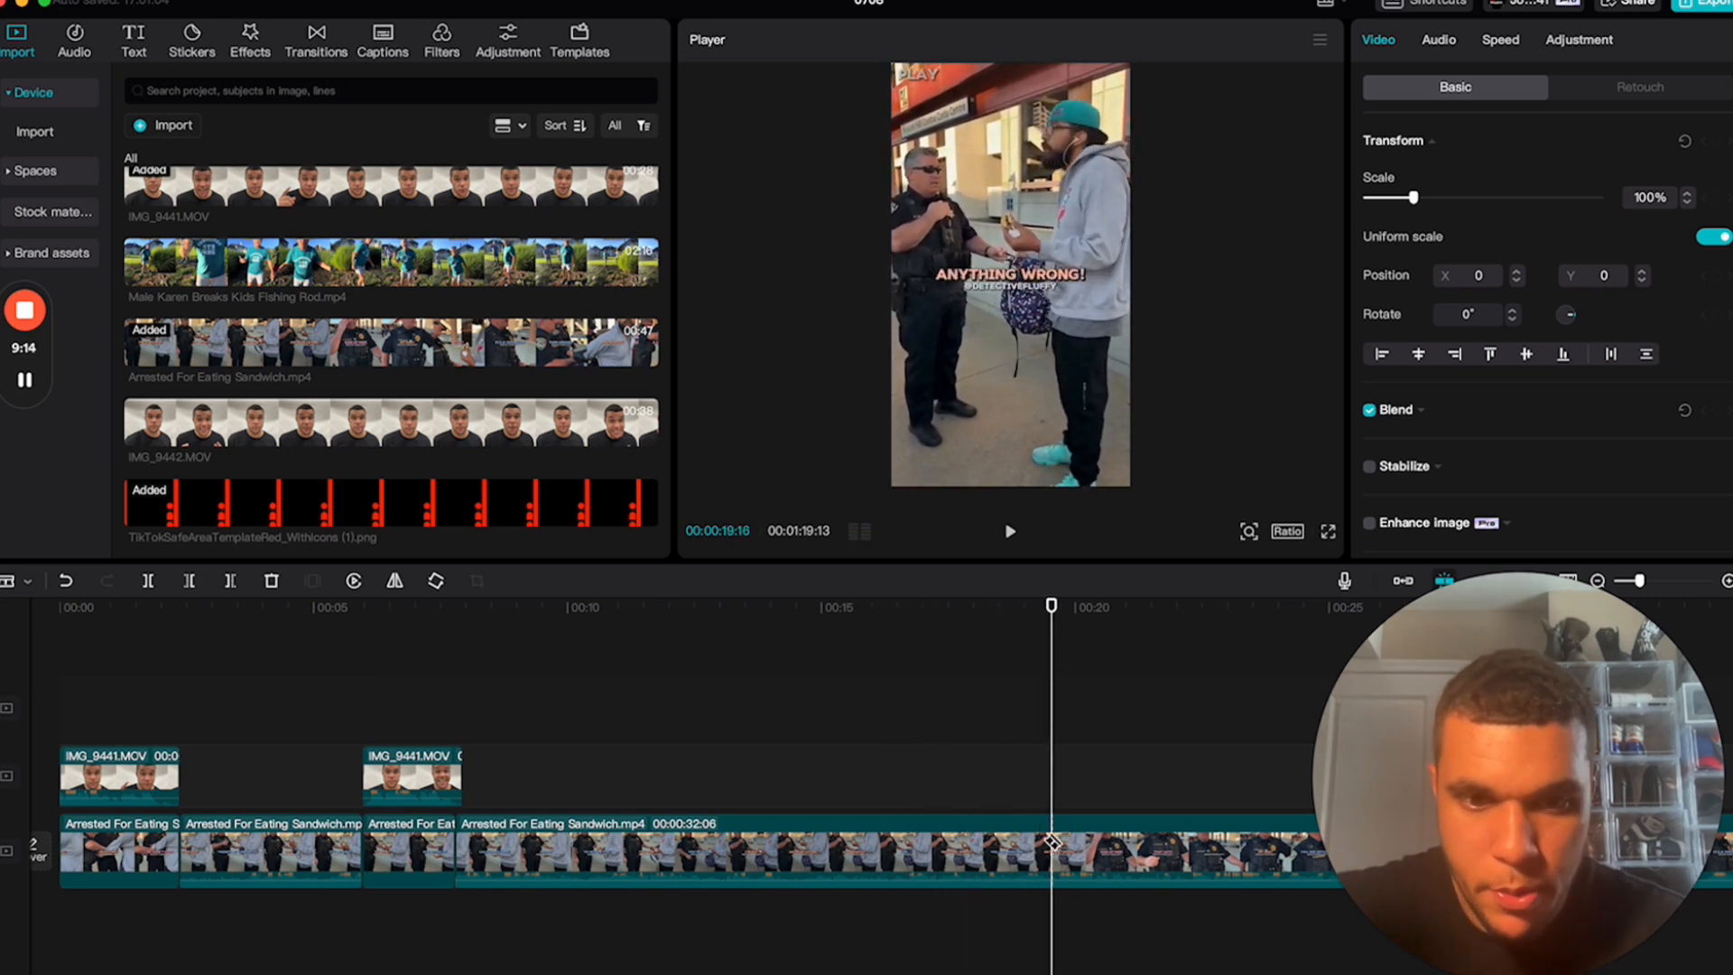
scroll(1049, 845, right, 10)
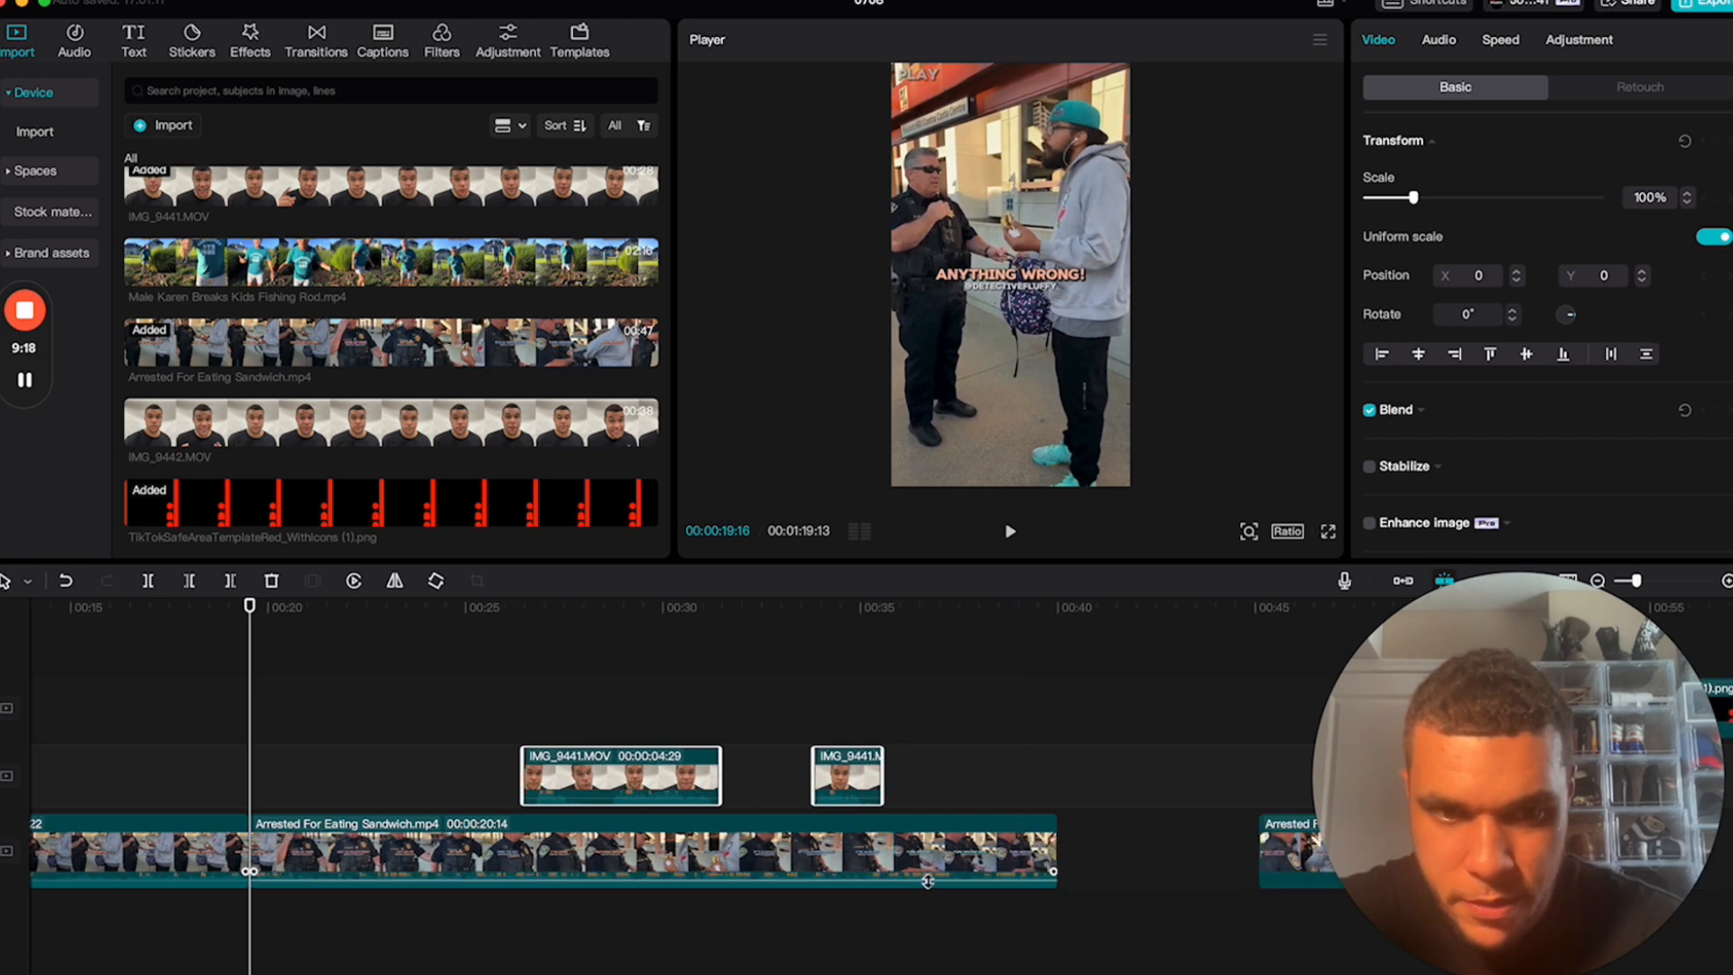
- Delete the two leftover footage segments after the gap and extend the end of the newly split segment to a length of 00:00:29:07
scroll(1056, 841, right, 8)
click(970, 804)
click(1182, 844)
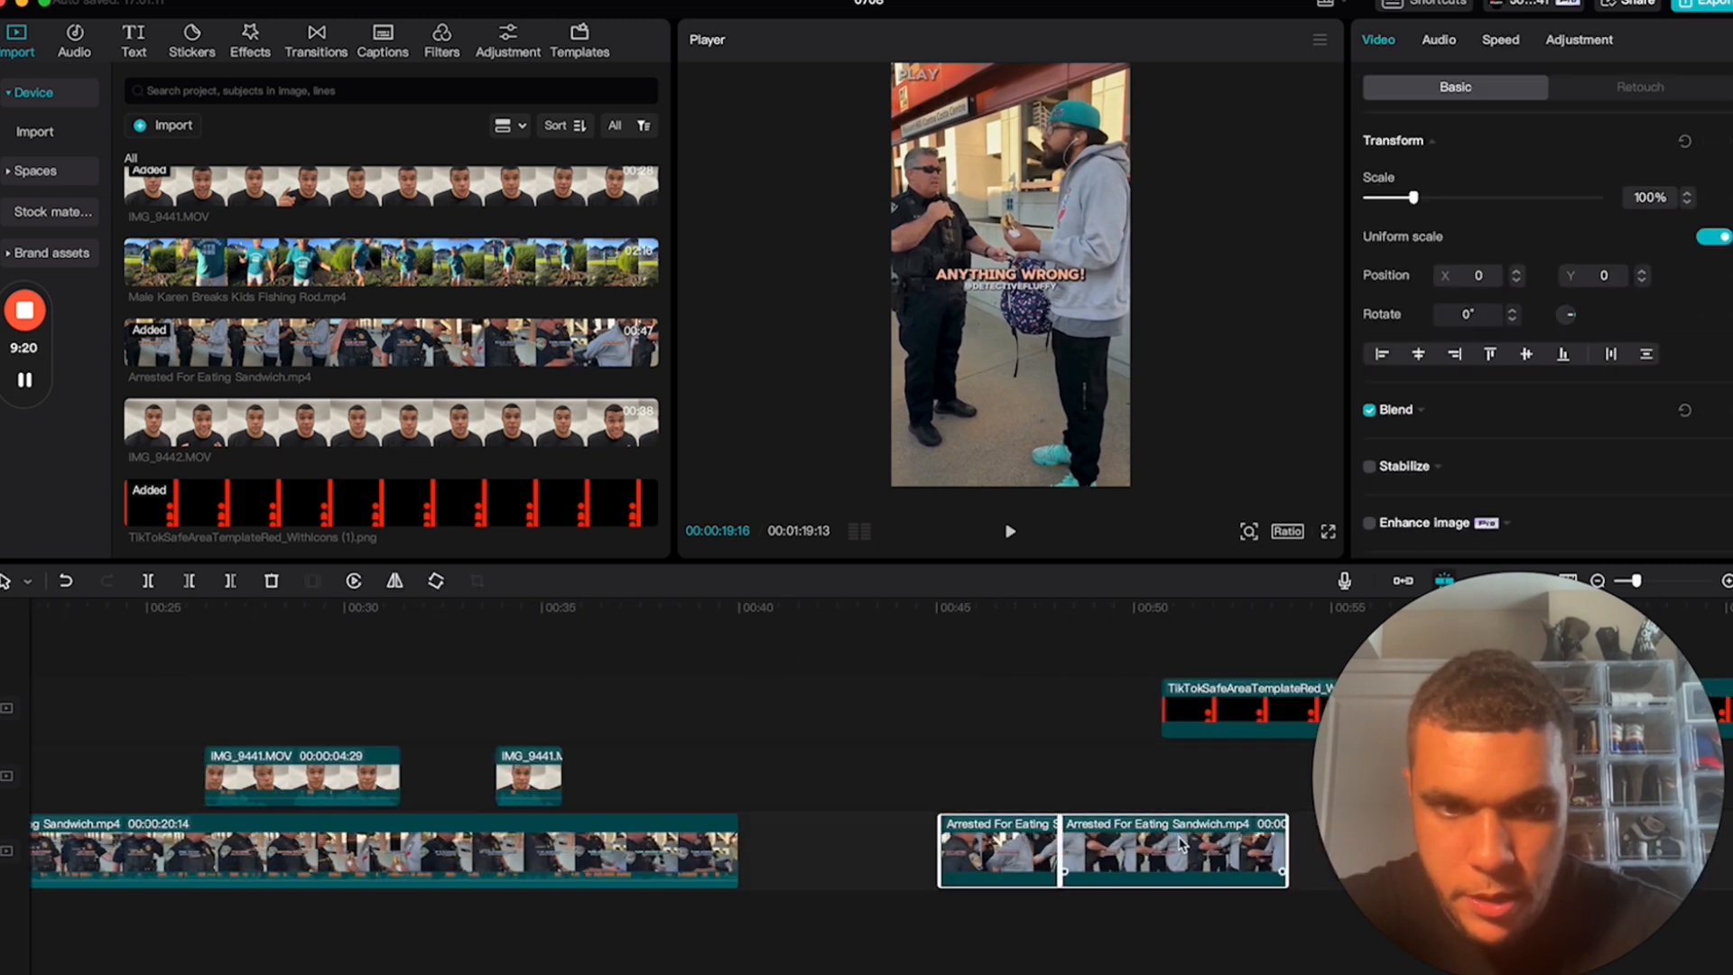
key(Delete)
drag(736, 833, 1087, 833)
- Trim the start of the footage segment after the 00:00:19:16 cut to leave a length of 00:00:16:04, and play across the cut
drag(716, 614, 448, 624)
scroll(557, 874, left, 5)
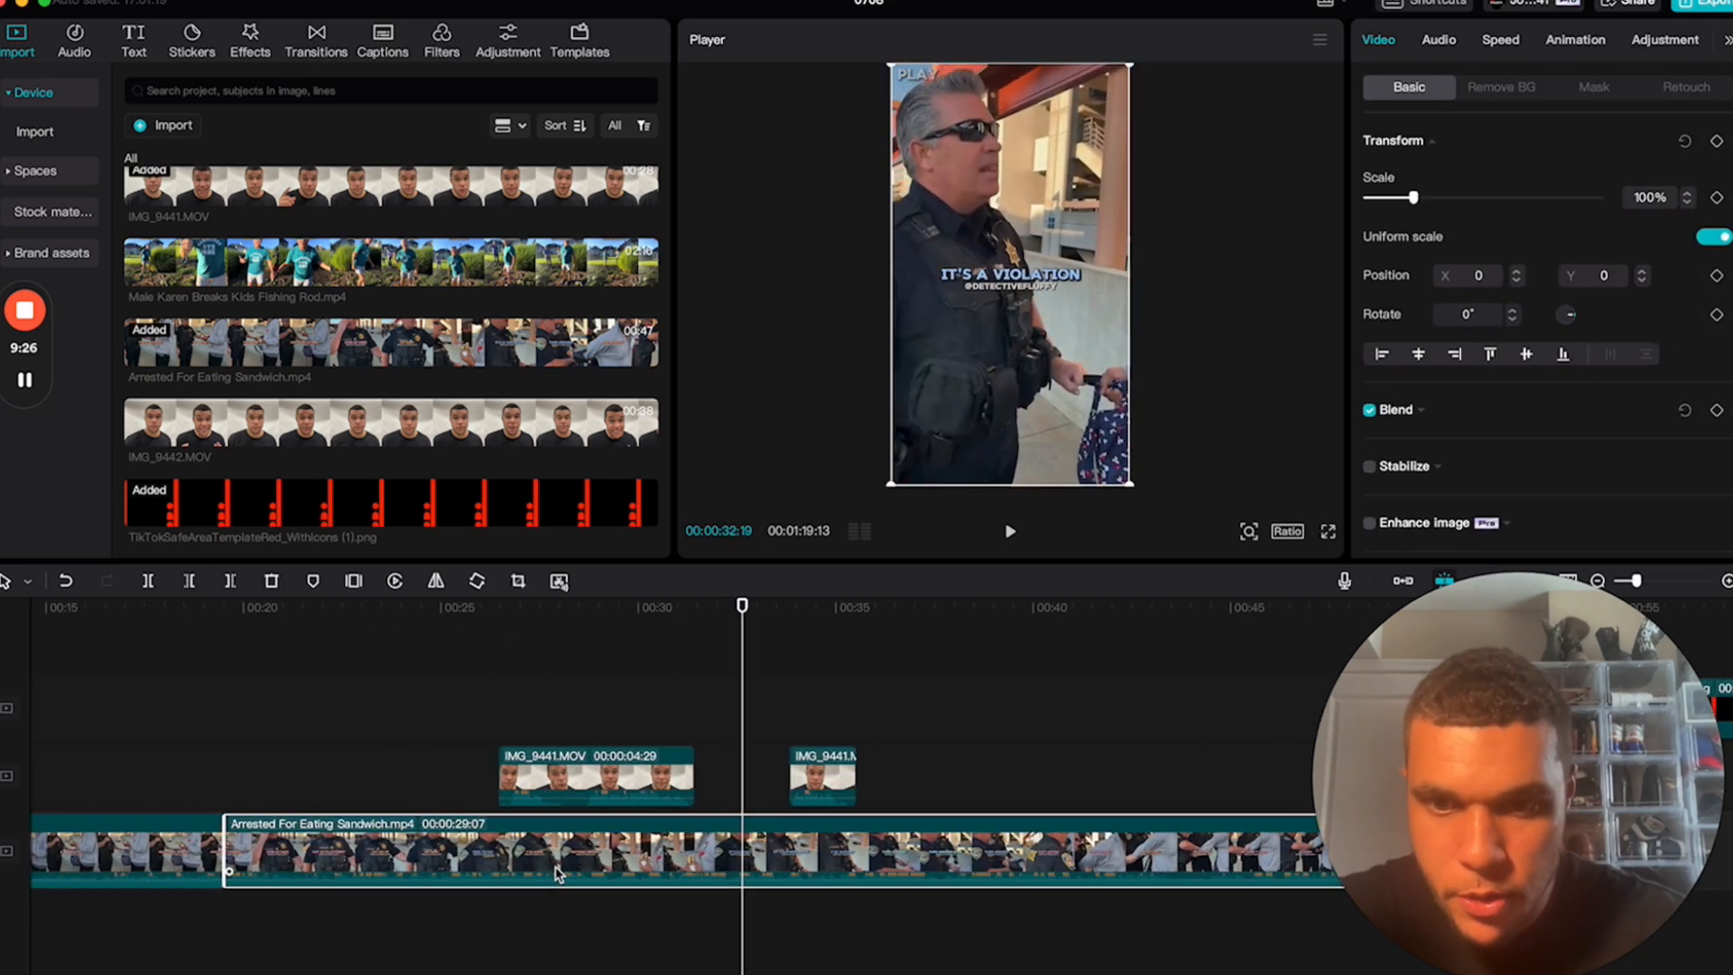
drag(250, 844, 346, 848)
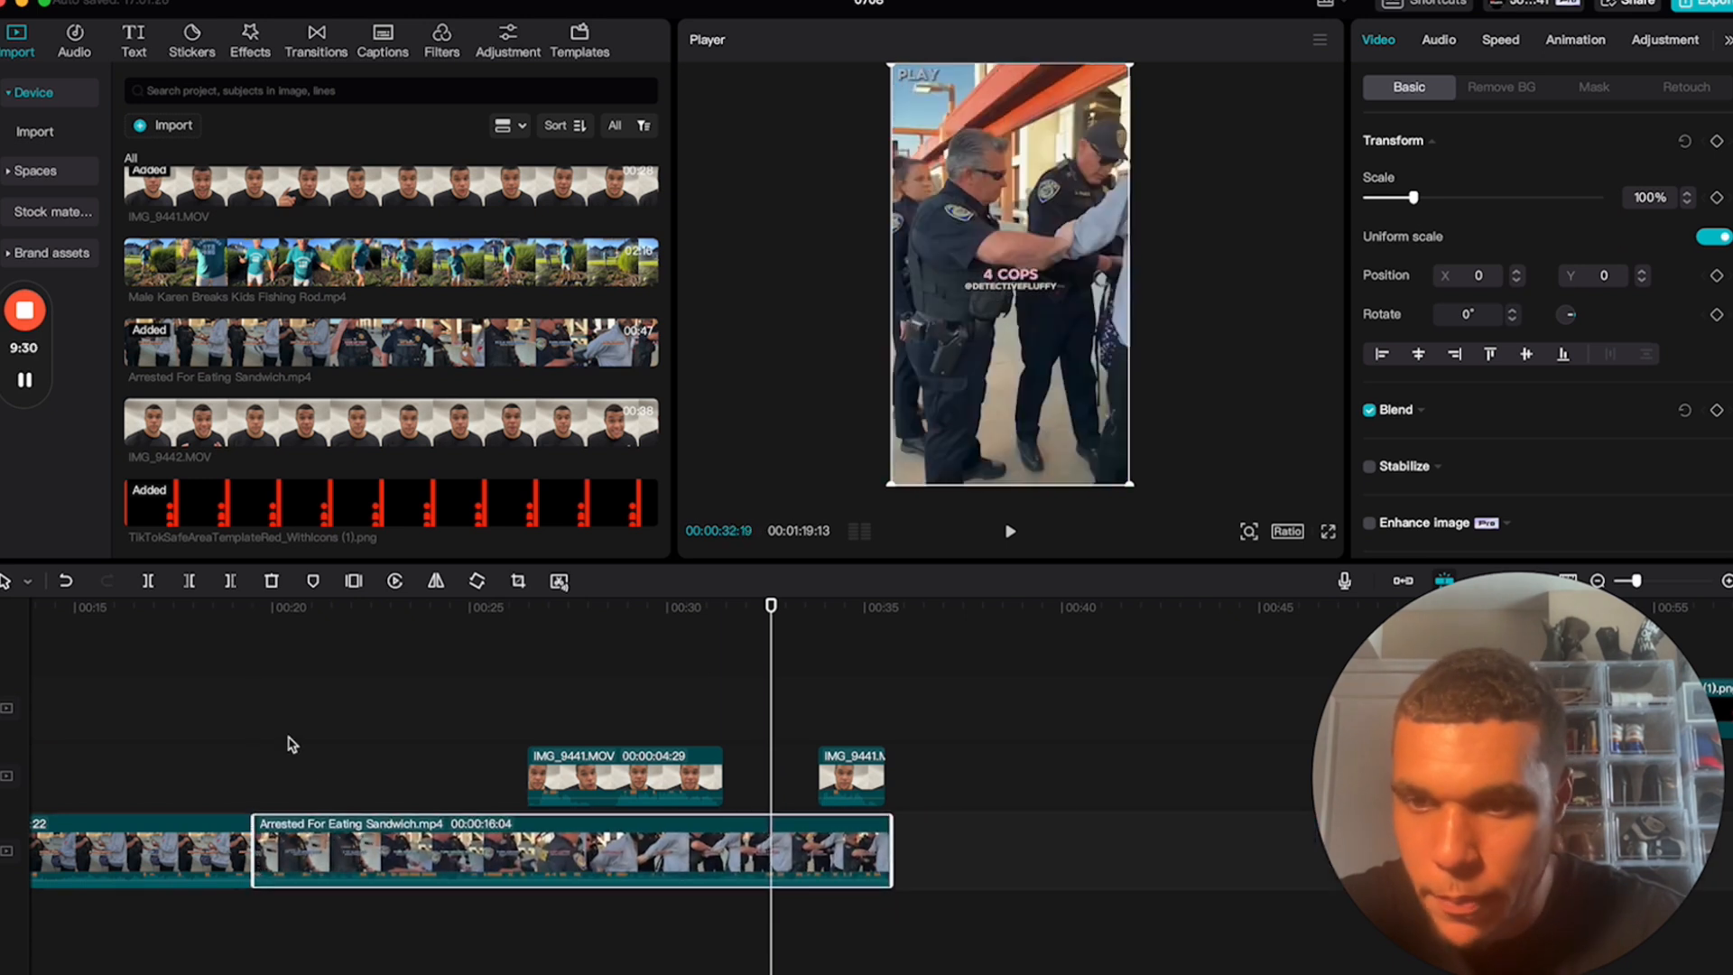
click(229, 633)
key(space)
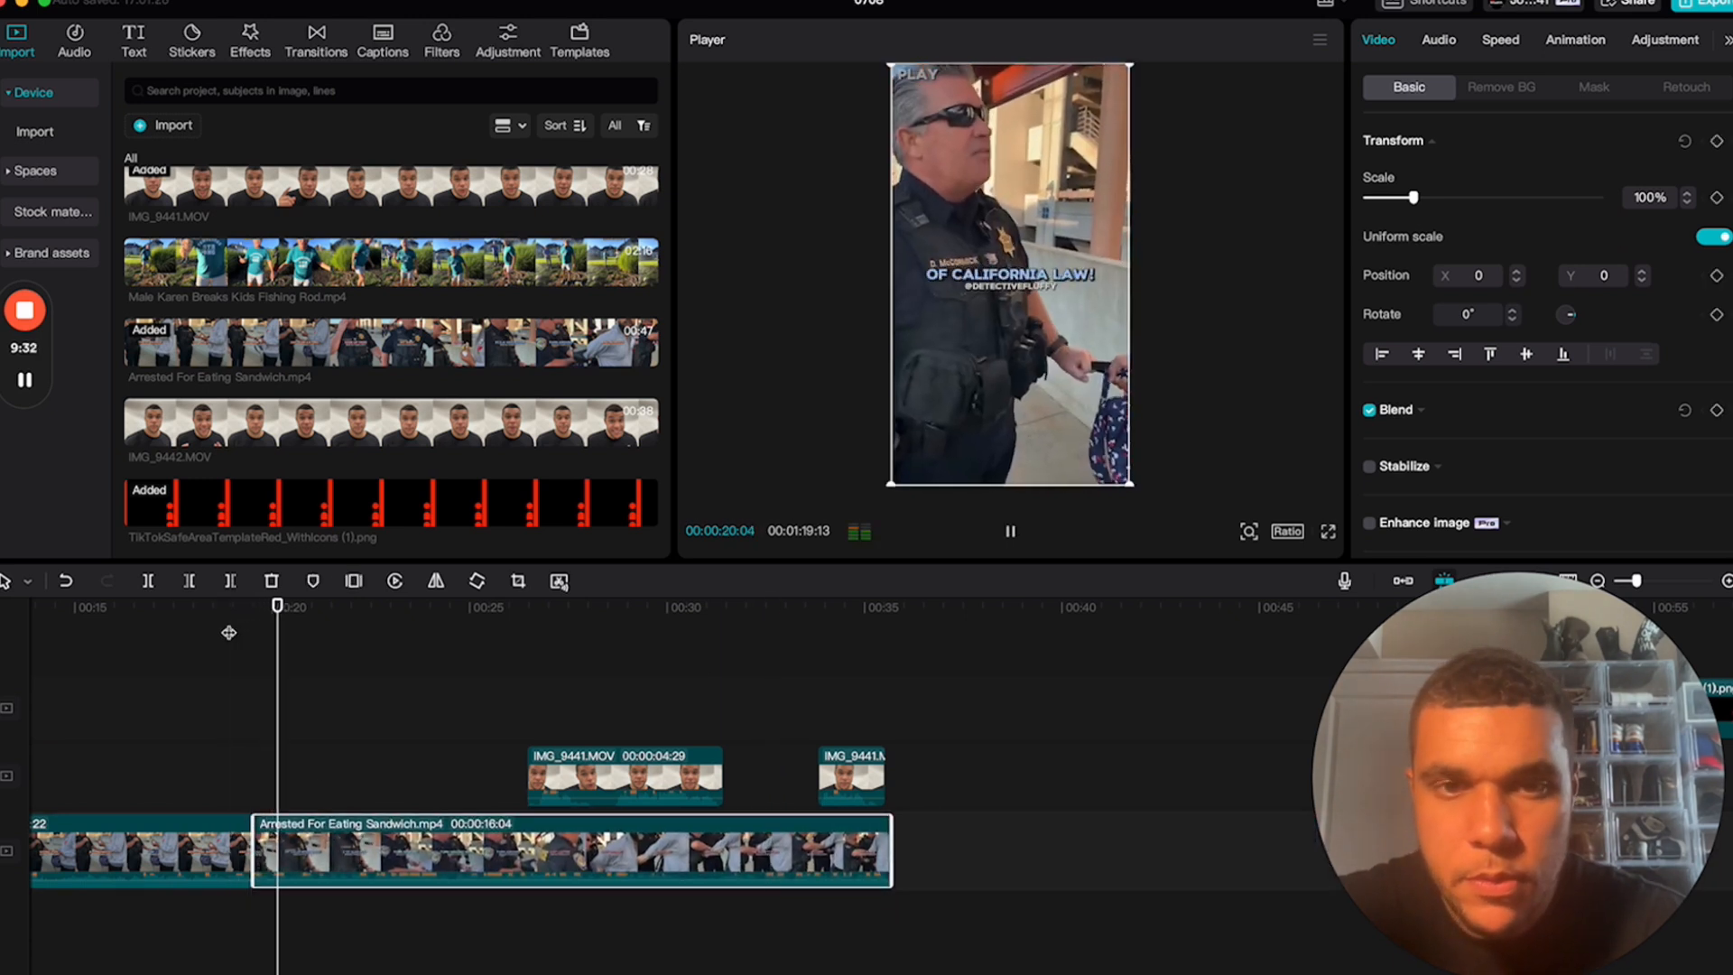
key(space)
- Restore part of the trimmed segment's beginning in two passes, replaying the cut between them, until it is 00:00:17:14 long
drag(328, 847, 235, 839)
click(229, 607)
key(space)
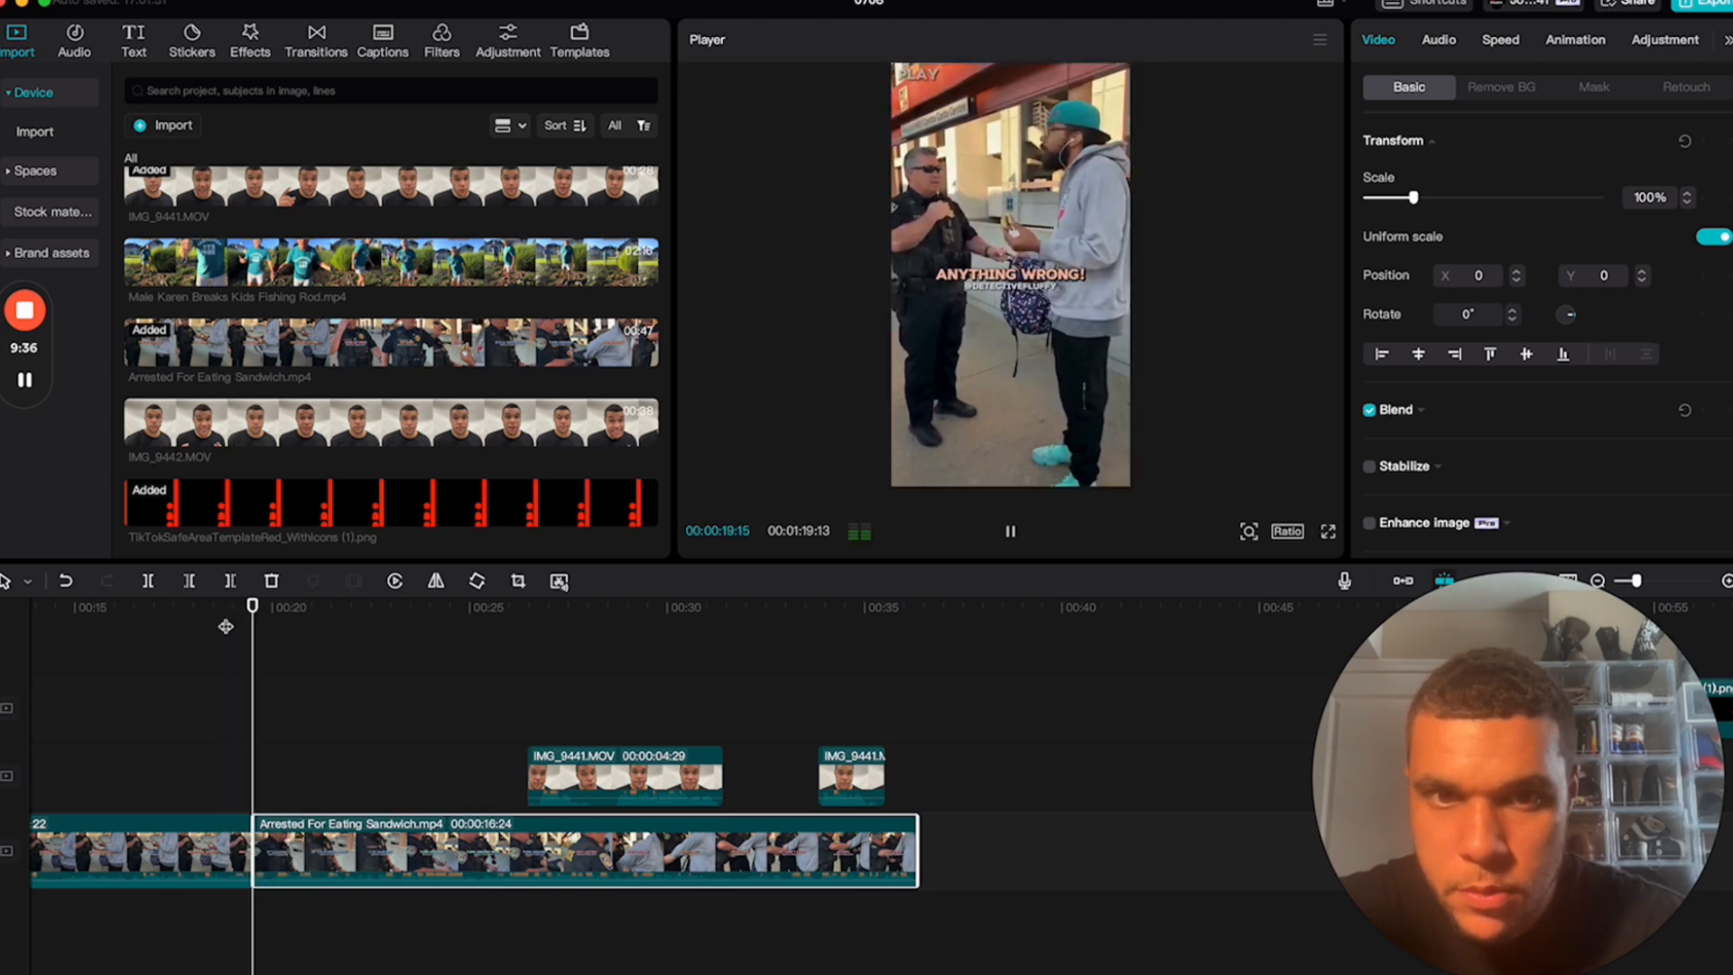
key(space)
drag(332, 835, 255, 841)
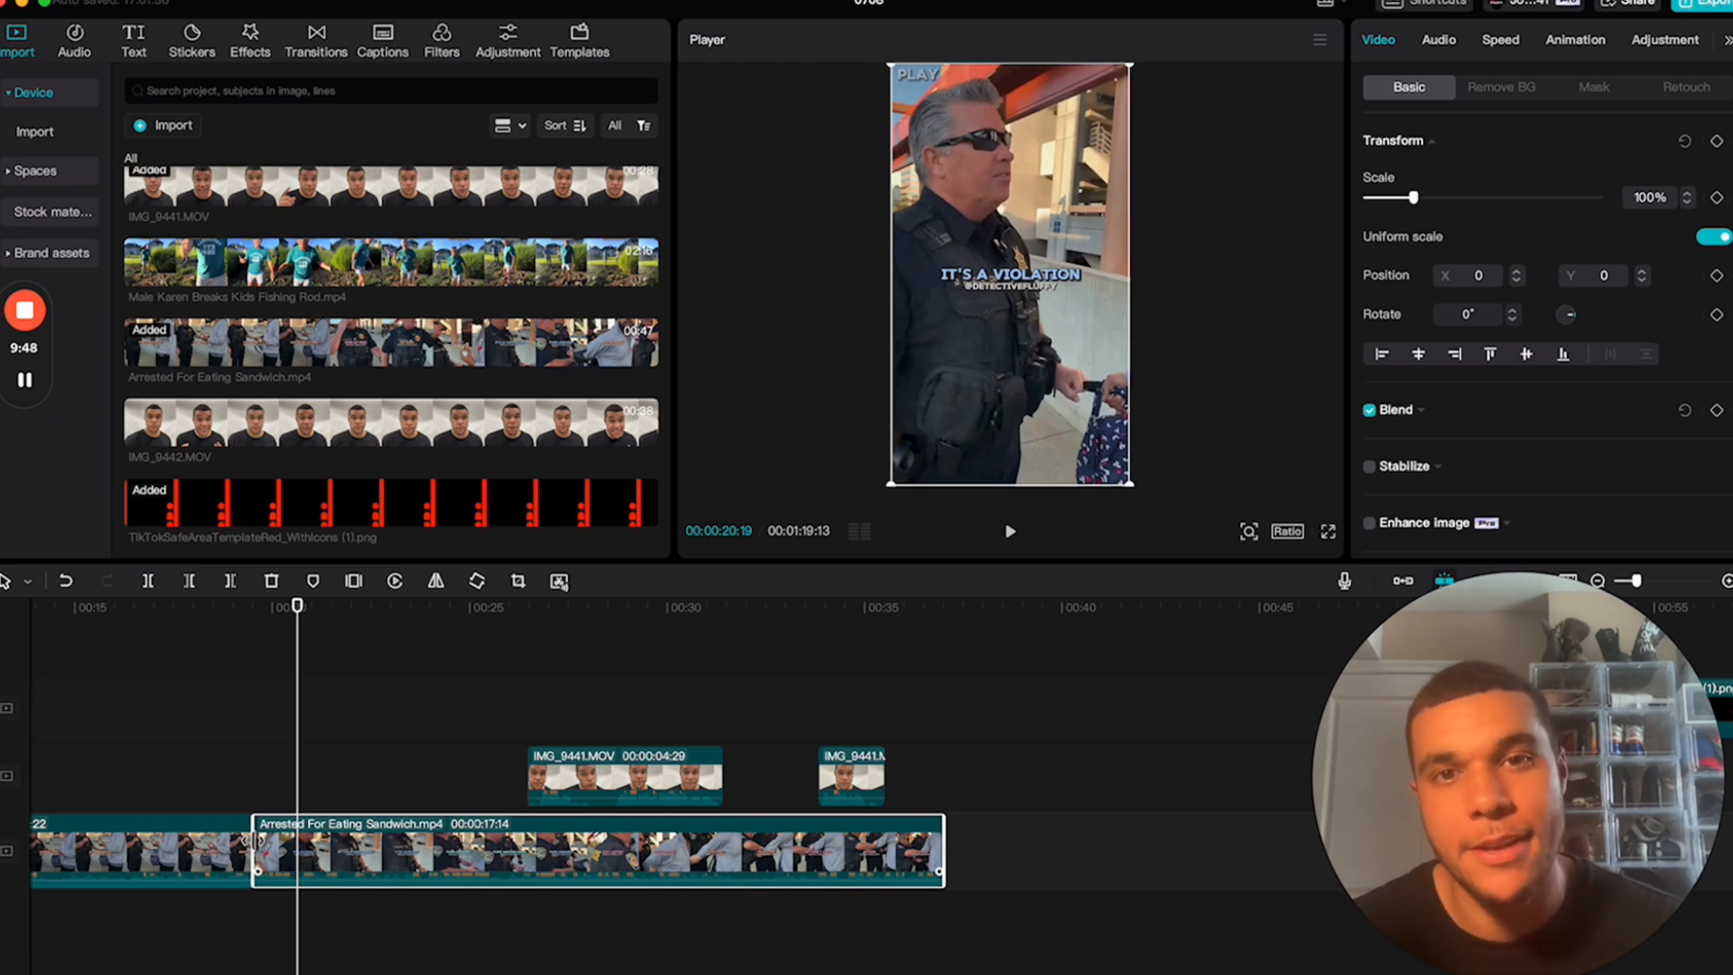
- Play from the cut to 00:00:25:17 and move the third IMG_9441.MOV clip to start there
click(219, 624)
key(space)
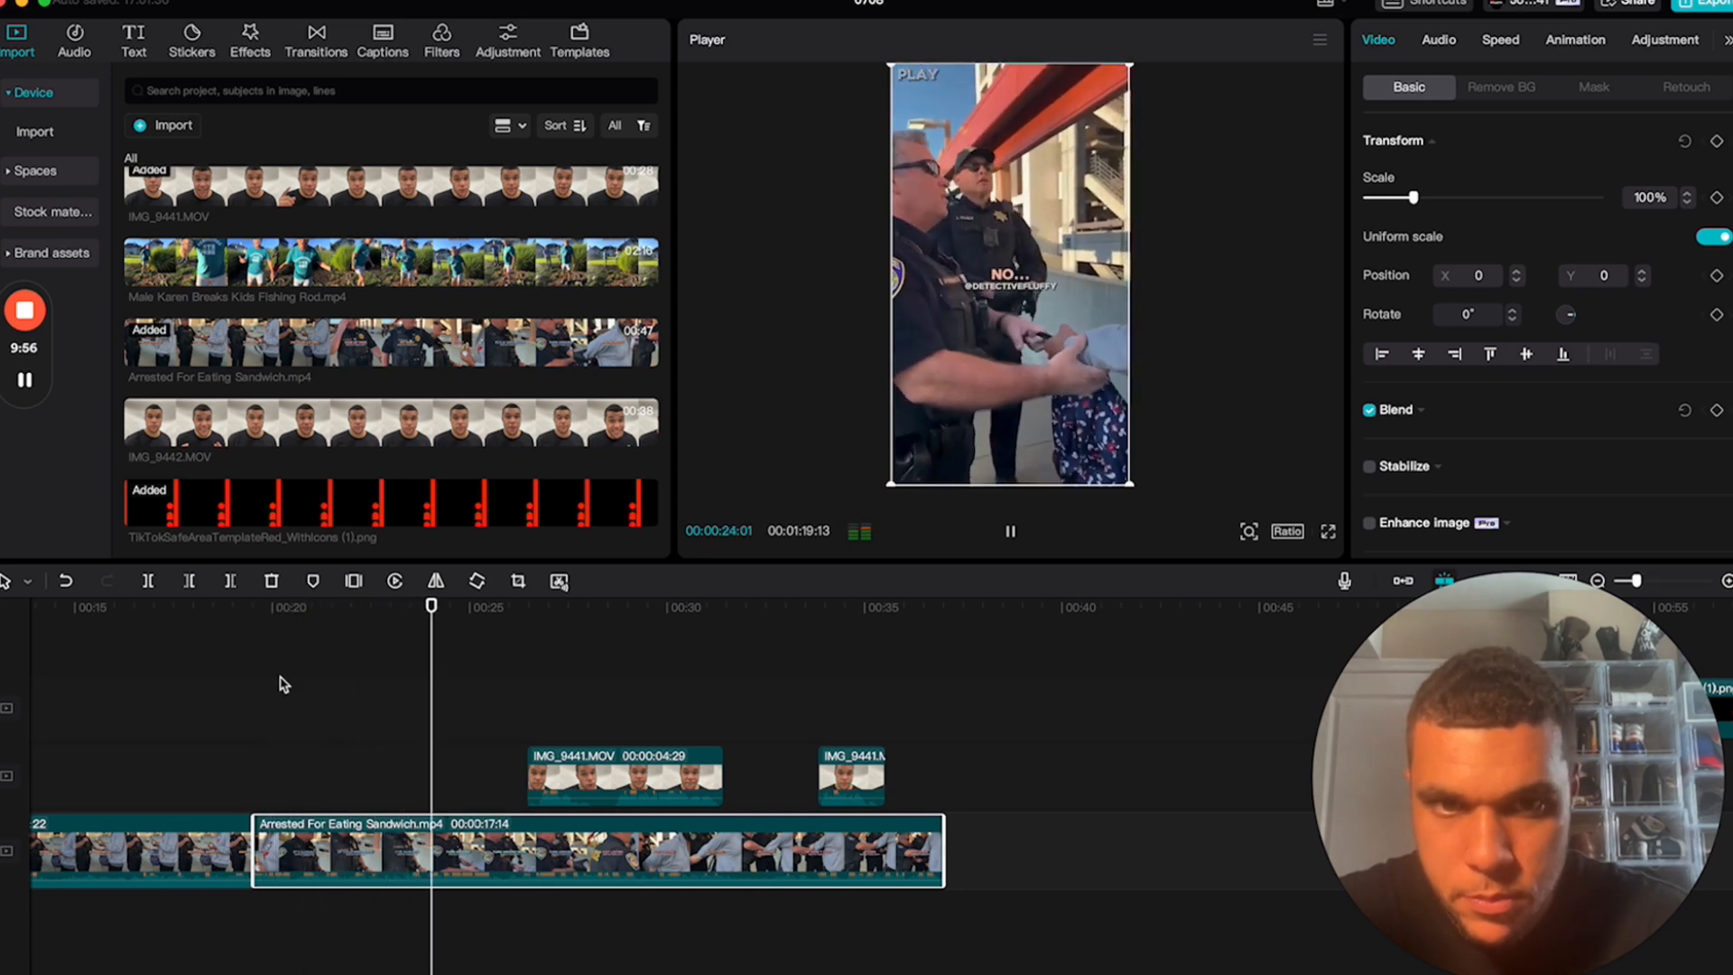
key(space)
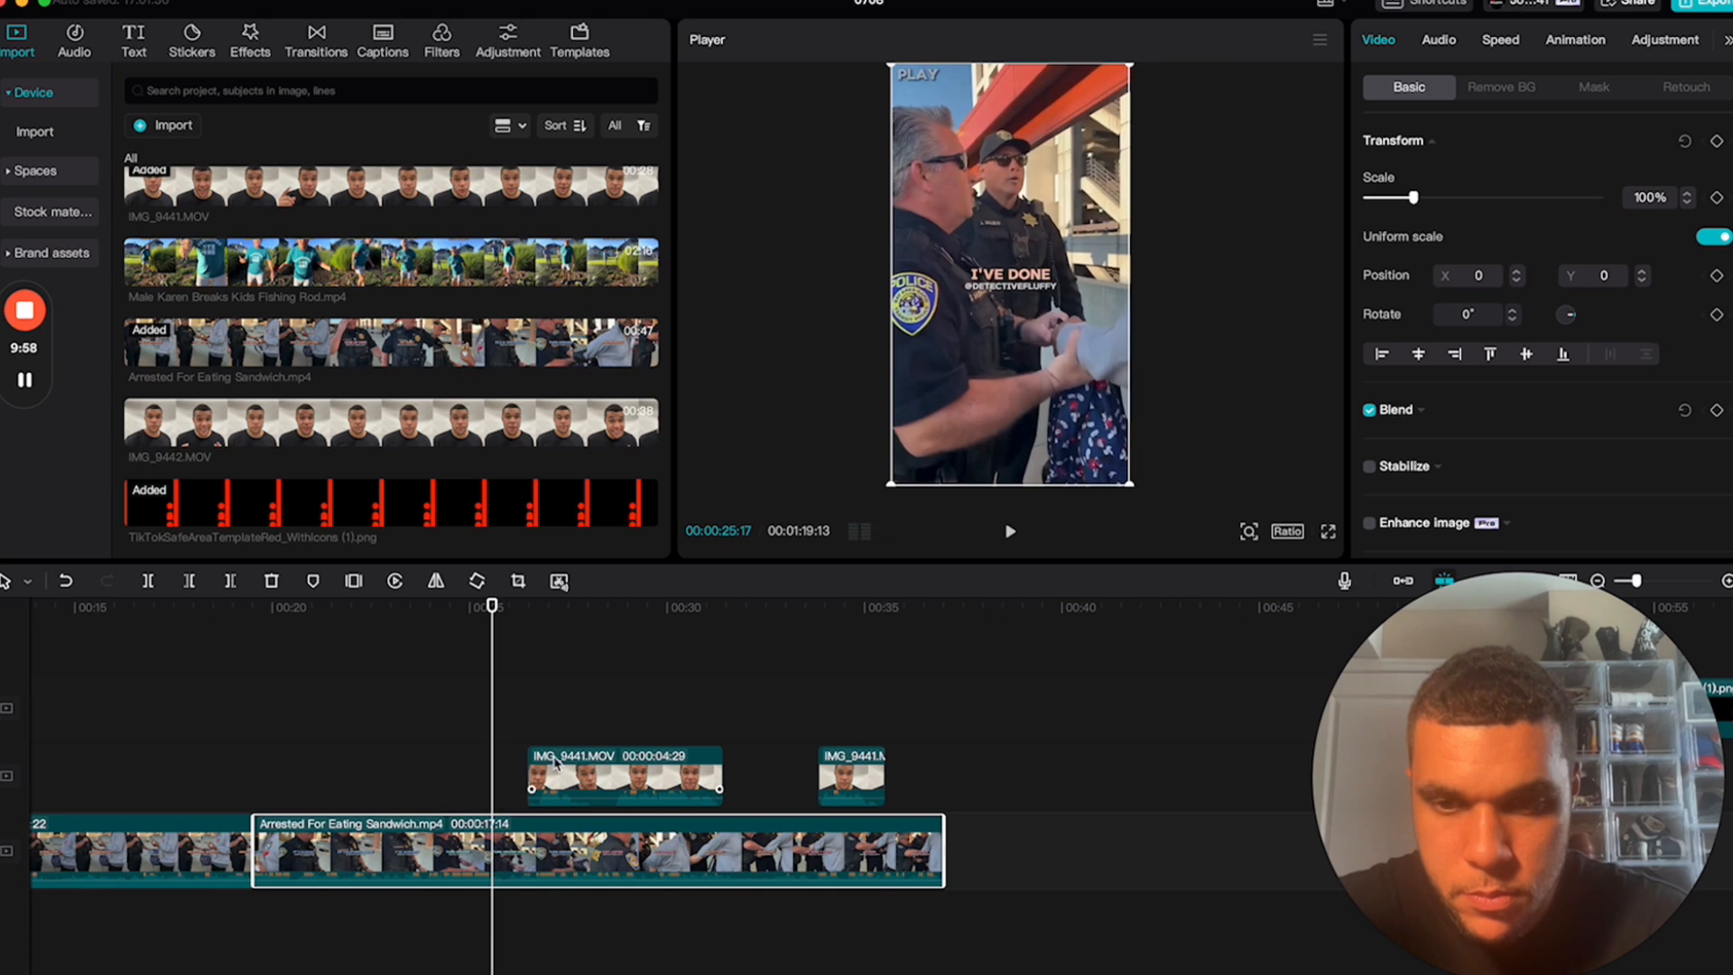
drag(554, 767, 493, 765)
- Split the footage at the start and end of the third IMG_9441.MOV clip, isolating a 00:00:04:22 segment beneath it
key(b)
click(494, 849)
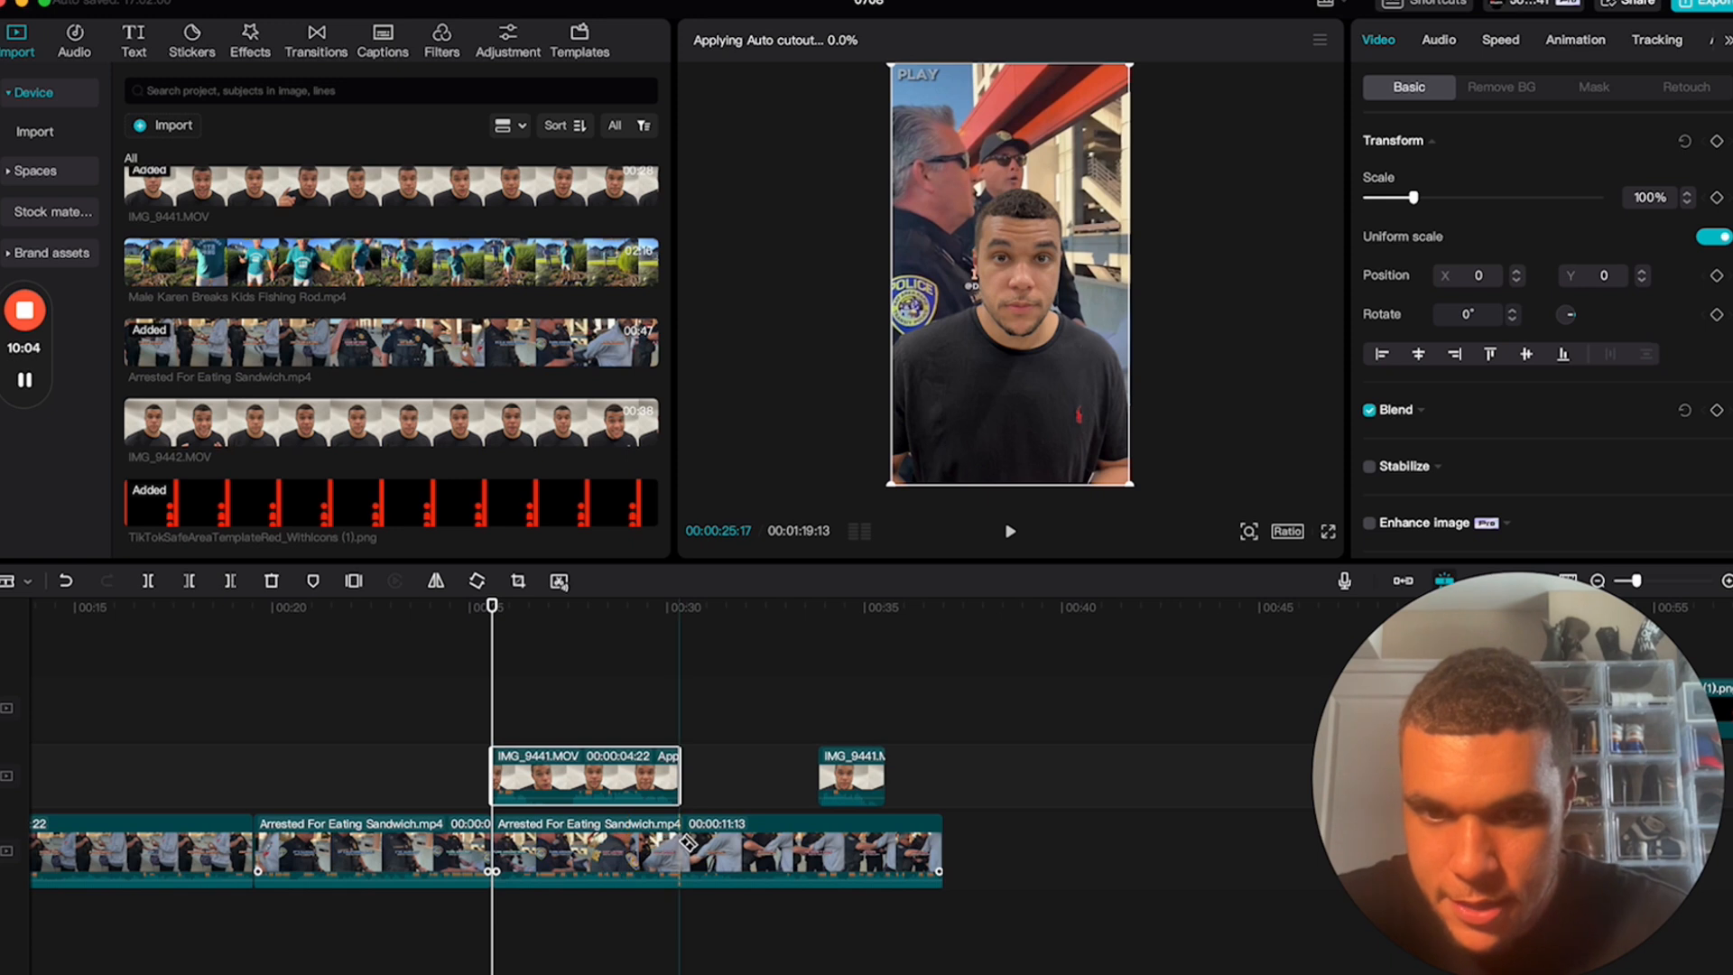
click(568, 876)
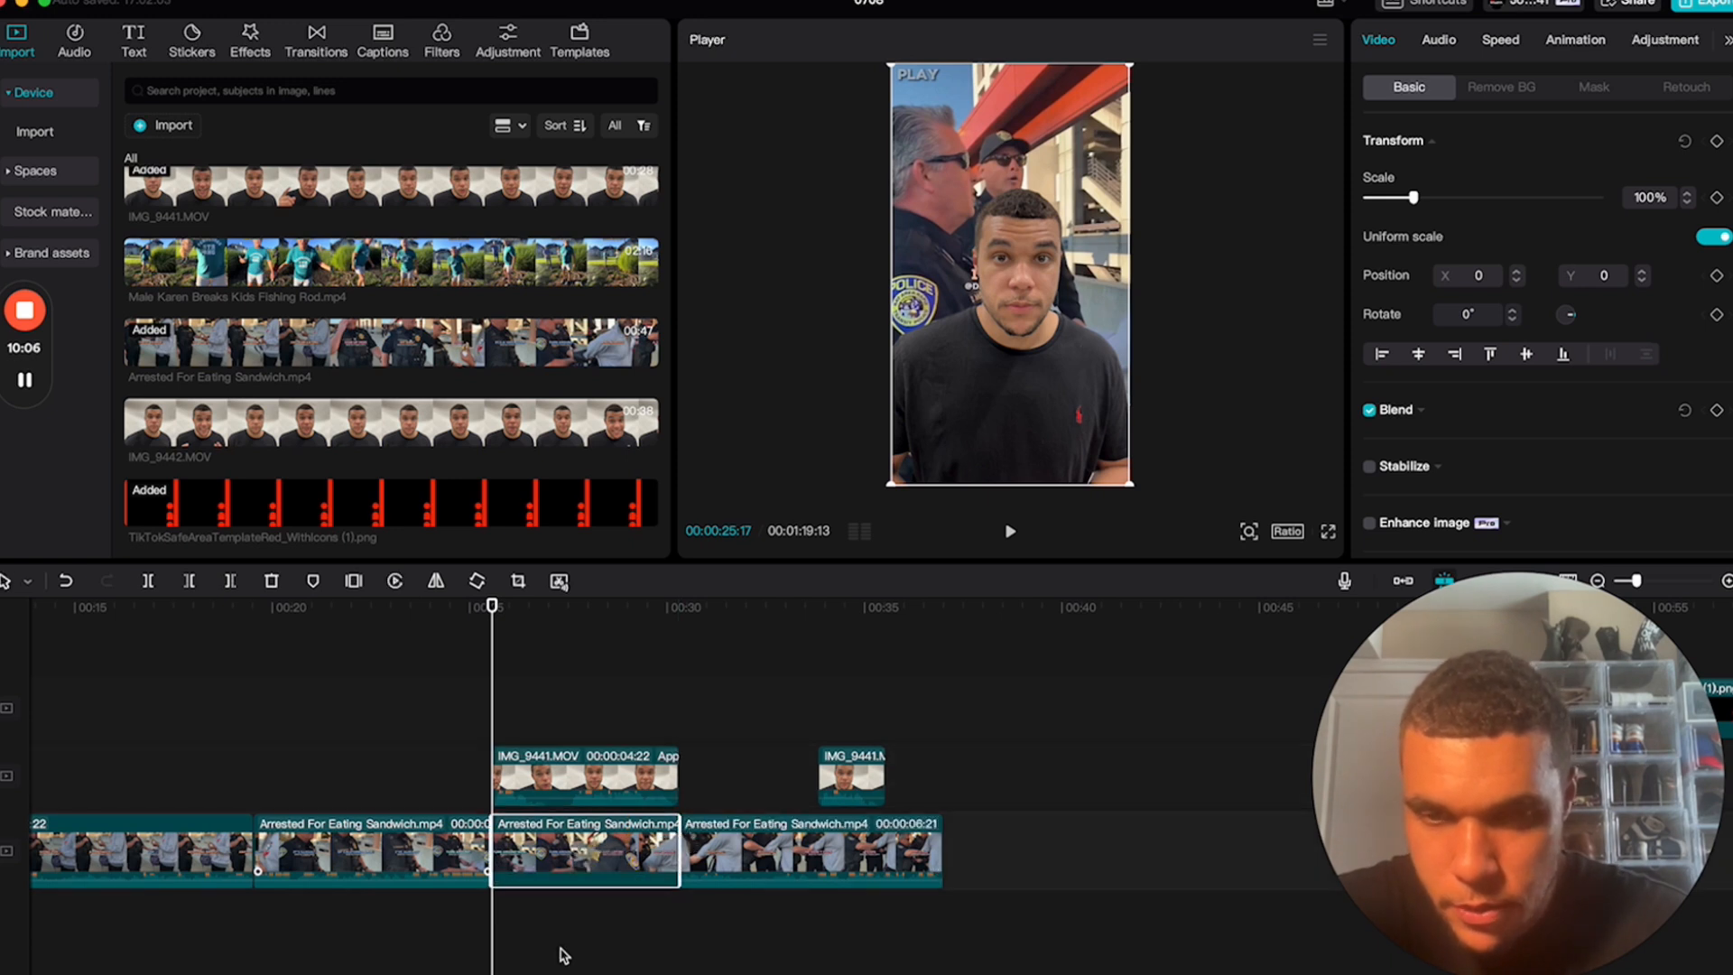
- Cut the pause after 00:00:27:00 out of the third IMG_9441.MOV clip and close the gap with its 00:00:02:22 remainder
key(space)
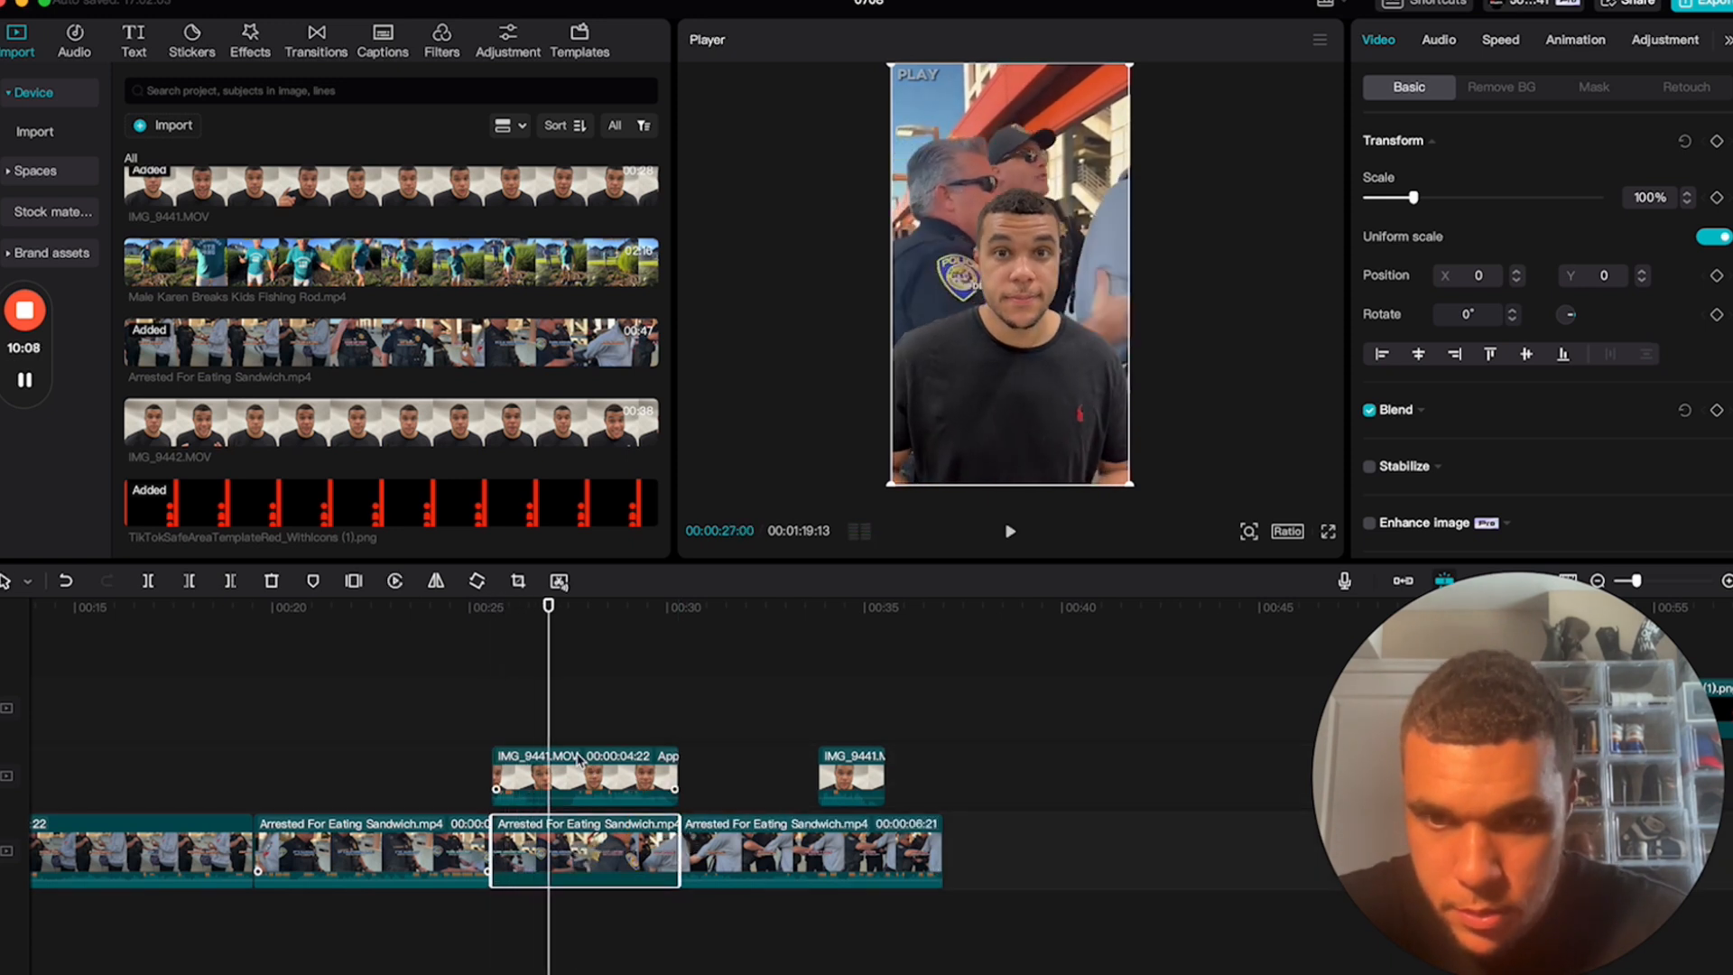
scroll(577, 758, up, 5)
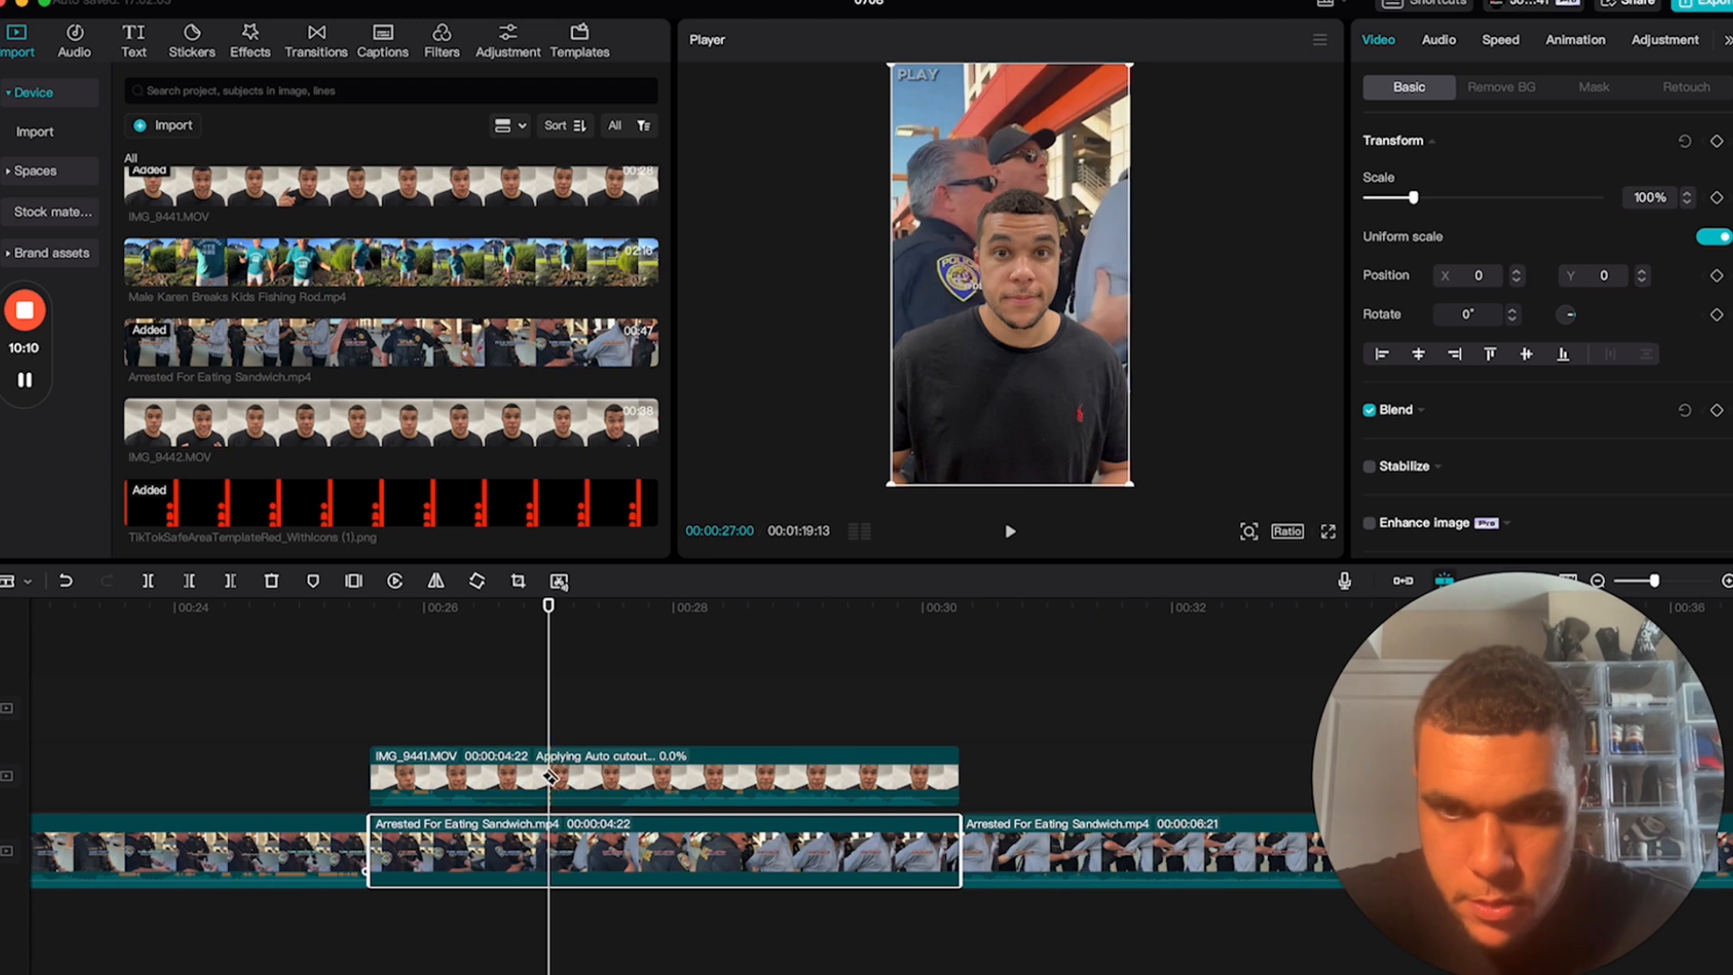
key(super+b)
click(623, 767)
key(a)
click(587, 772)
key(Delete)
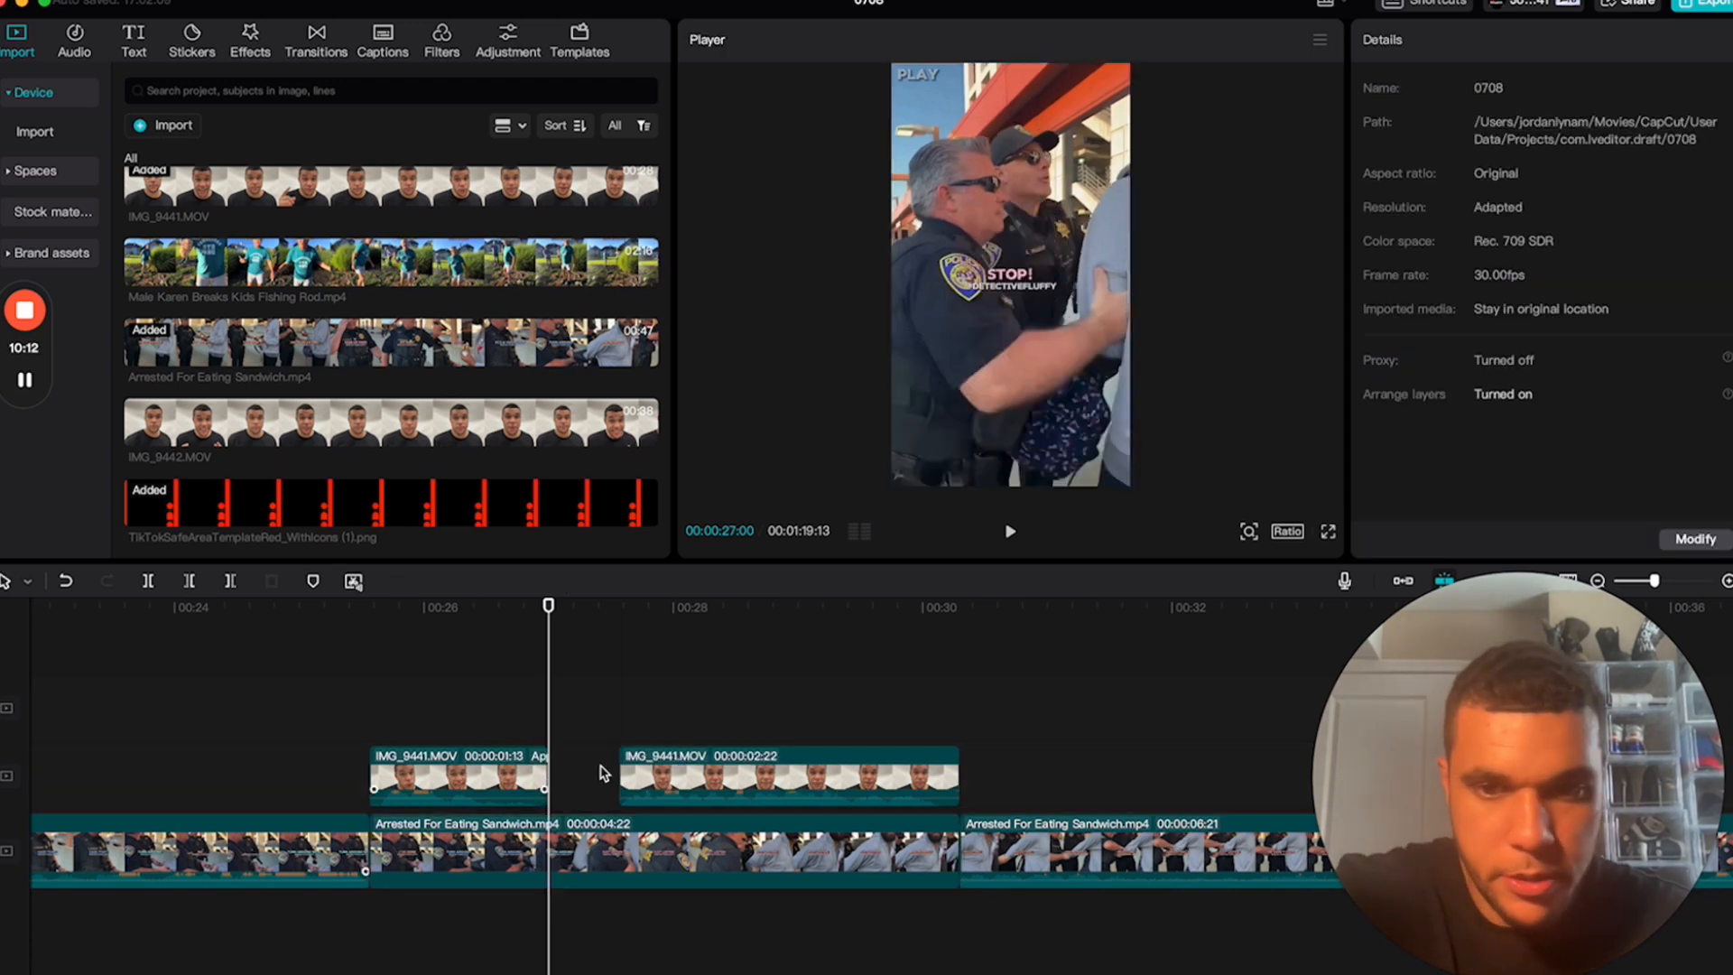
drag(675, 774, 606, 775)
- Play the first piece of the split talking-head clip, rotate it 24° and place it at X -331, Y -368
click(373, 624)
key(space)
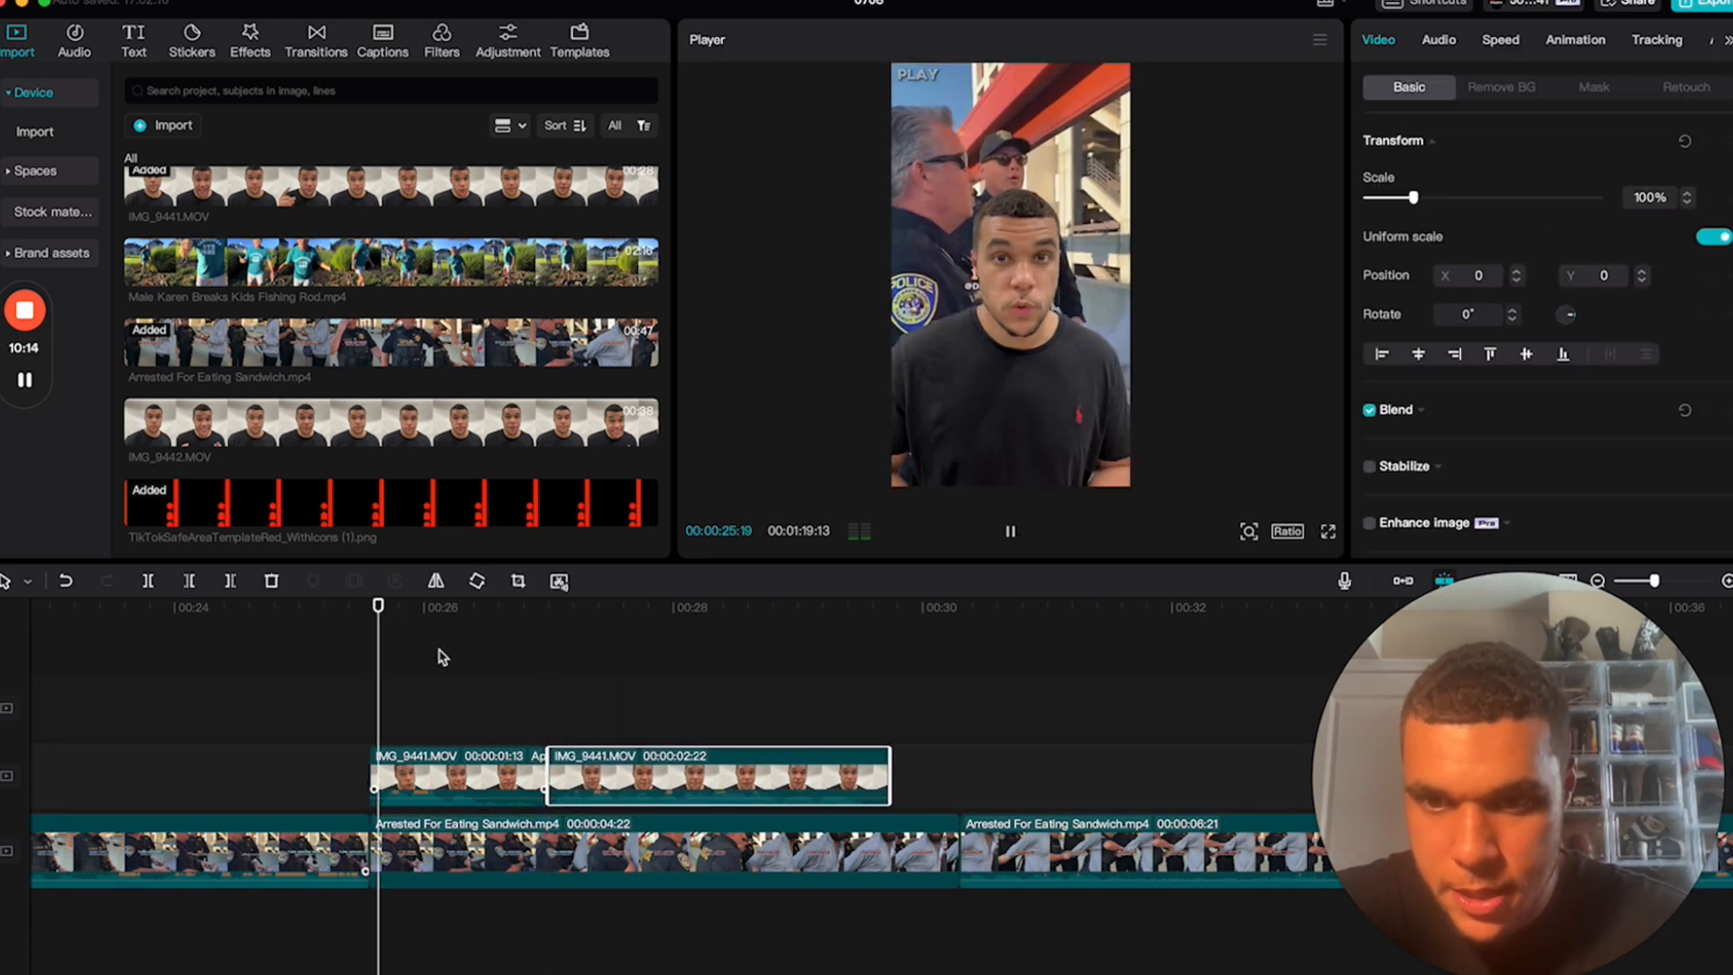
key(space)
click(496, 775)
drag(983, 449, 999, 365)
drag(991, 477, 893, 462)
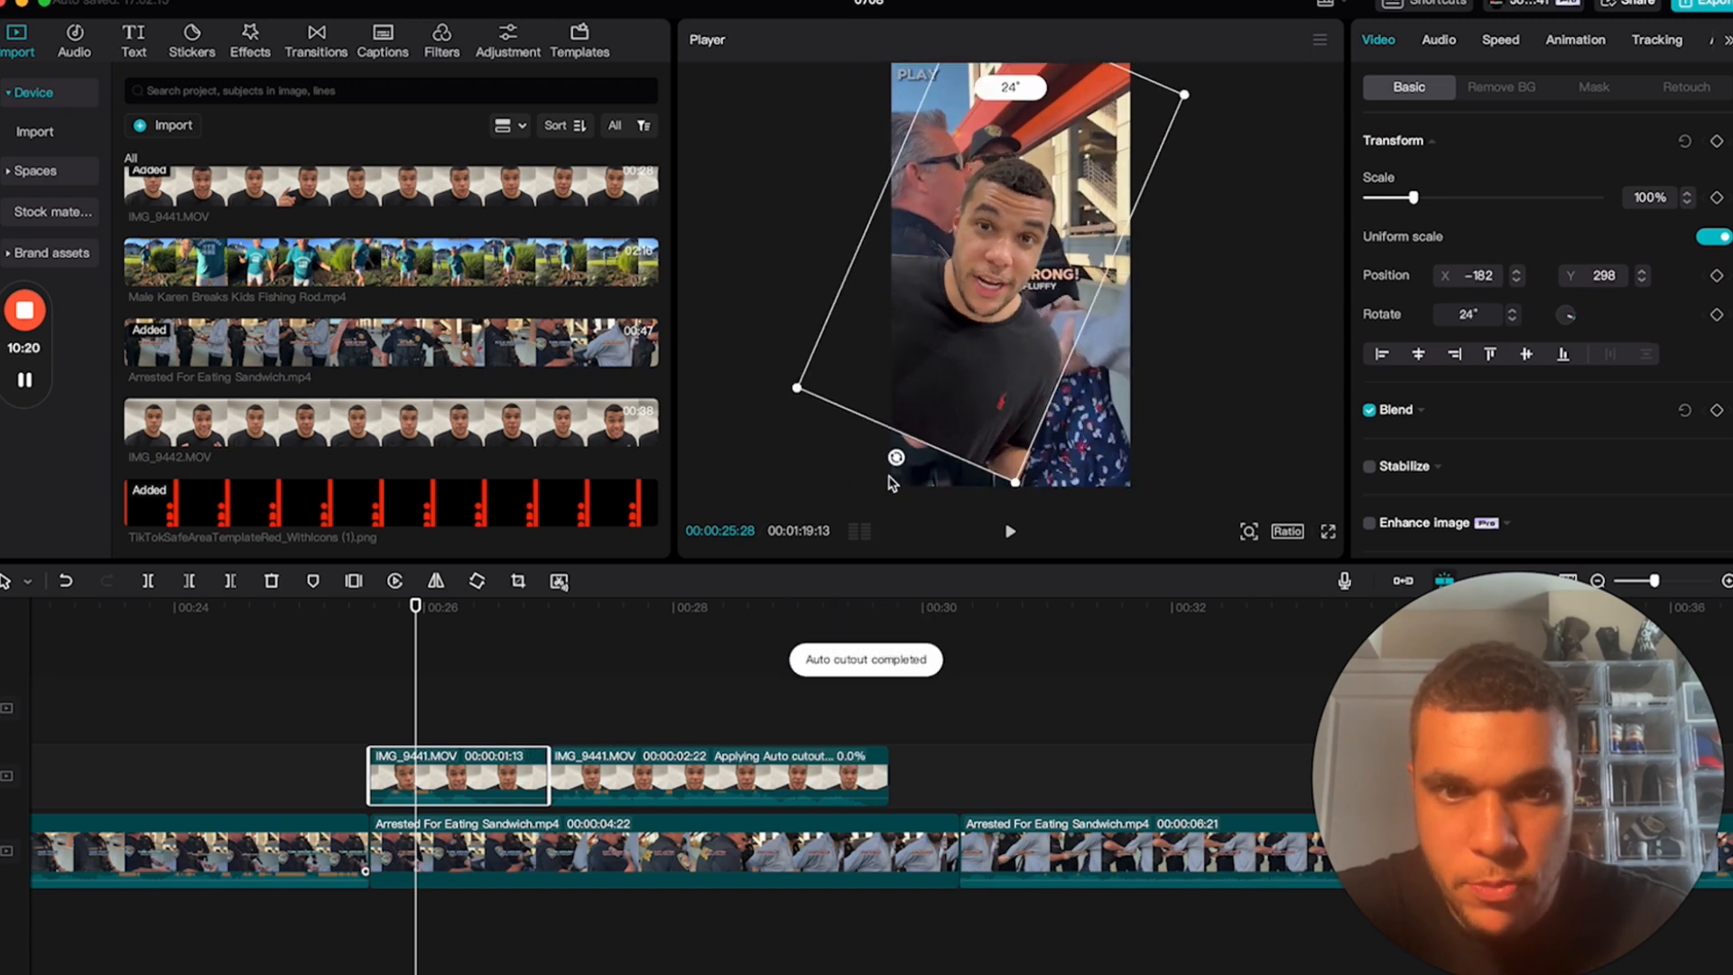
drag(948, 395, 938, 394)
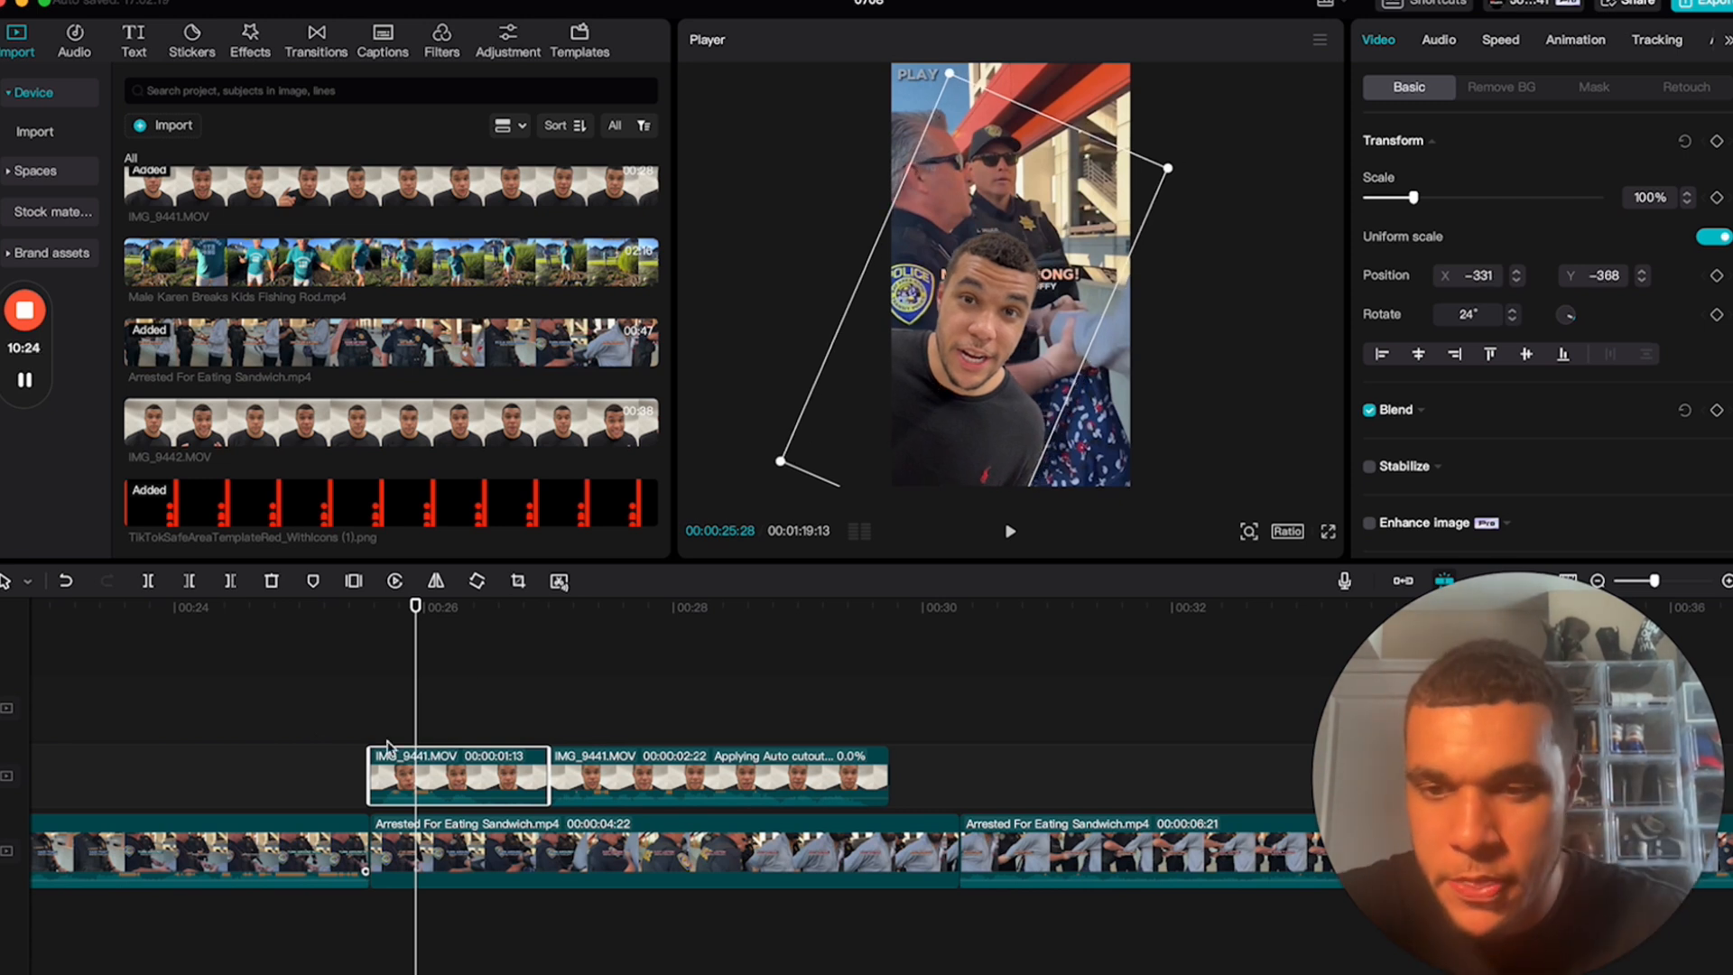
- Shorten the tilted first piece to about 1 second and move the 00:00:02:22 piece up against its end
key(space)
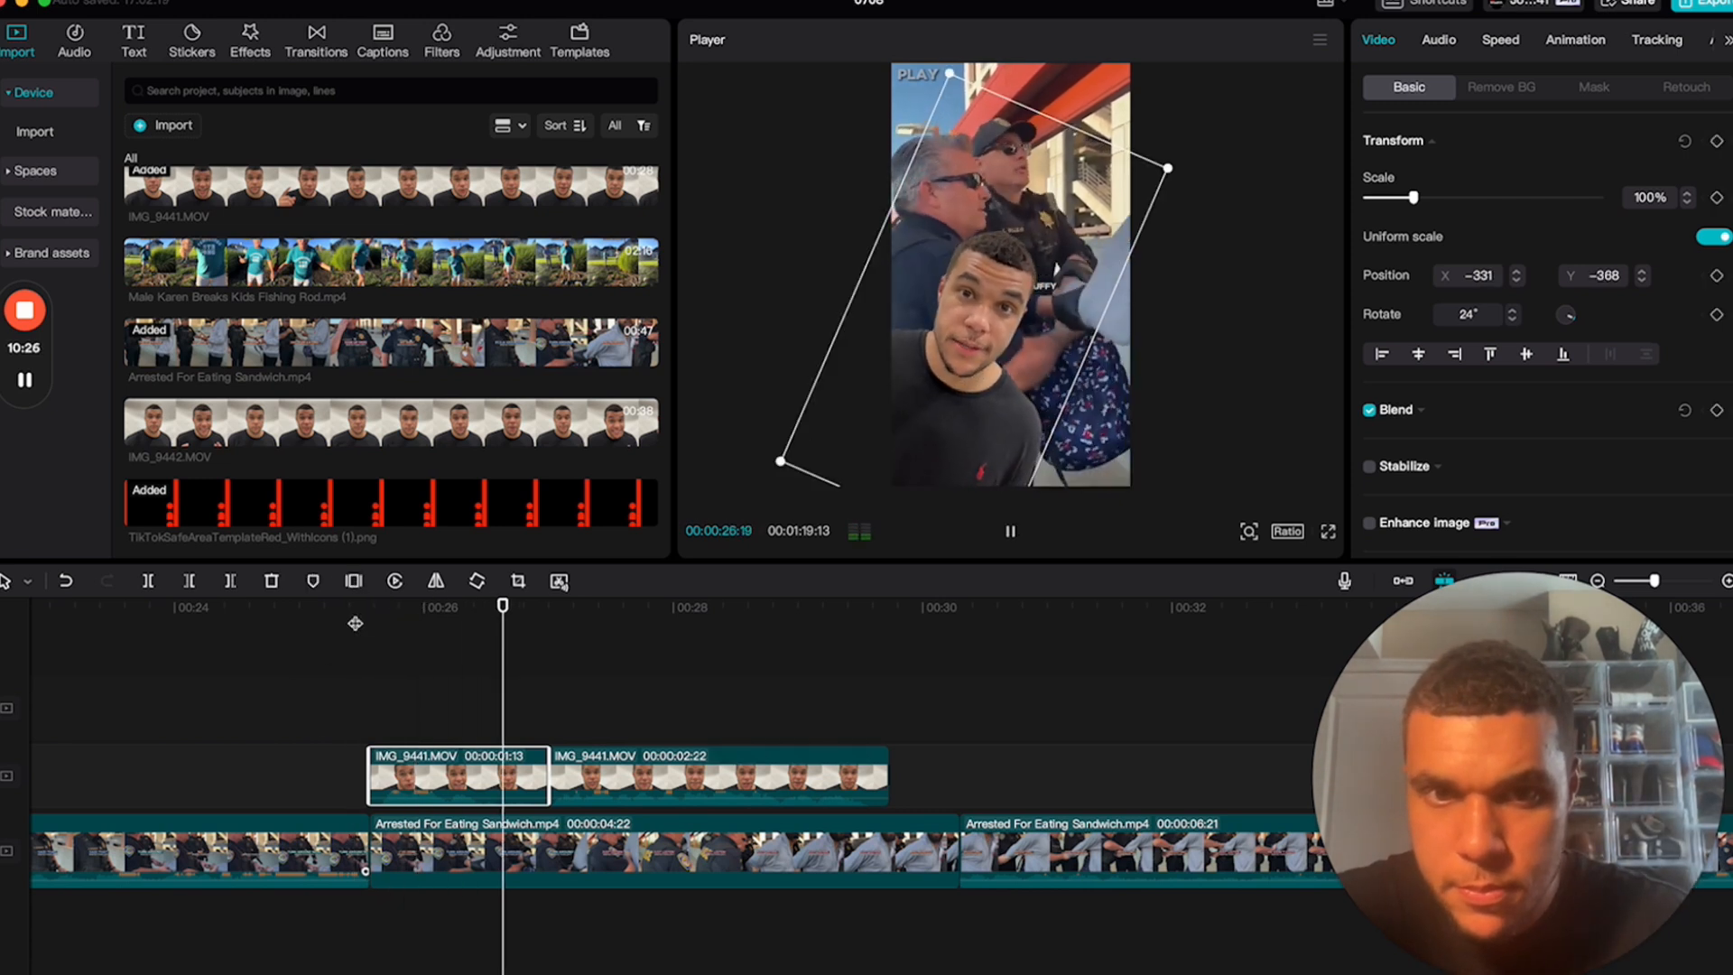
key(space)
drag(545, 755, 492, 755)
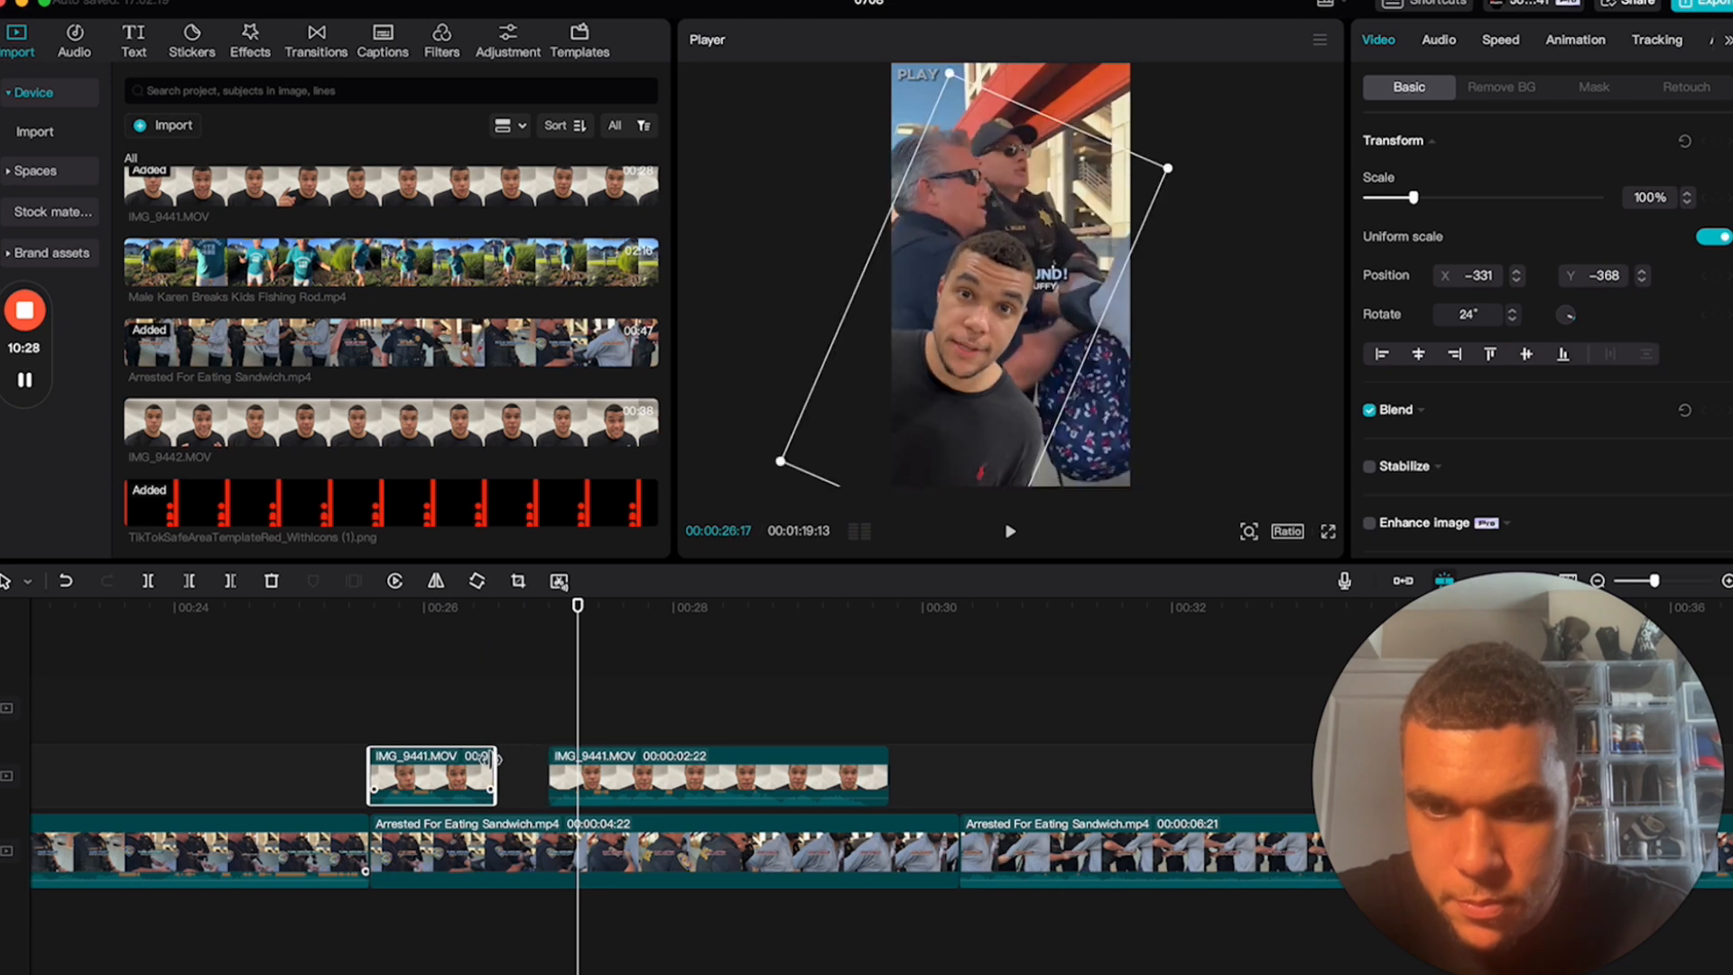
click(440, 623)
key(space)
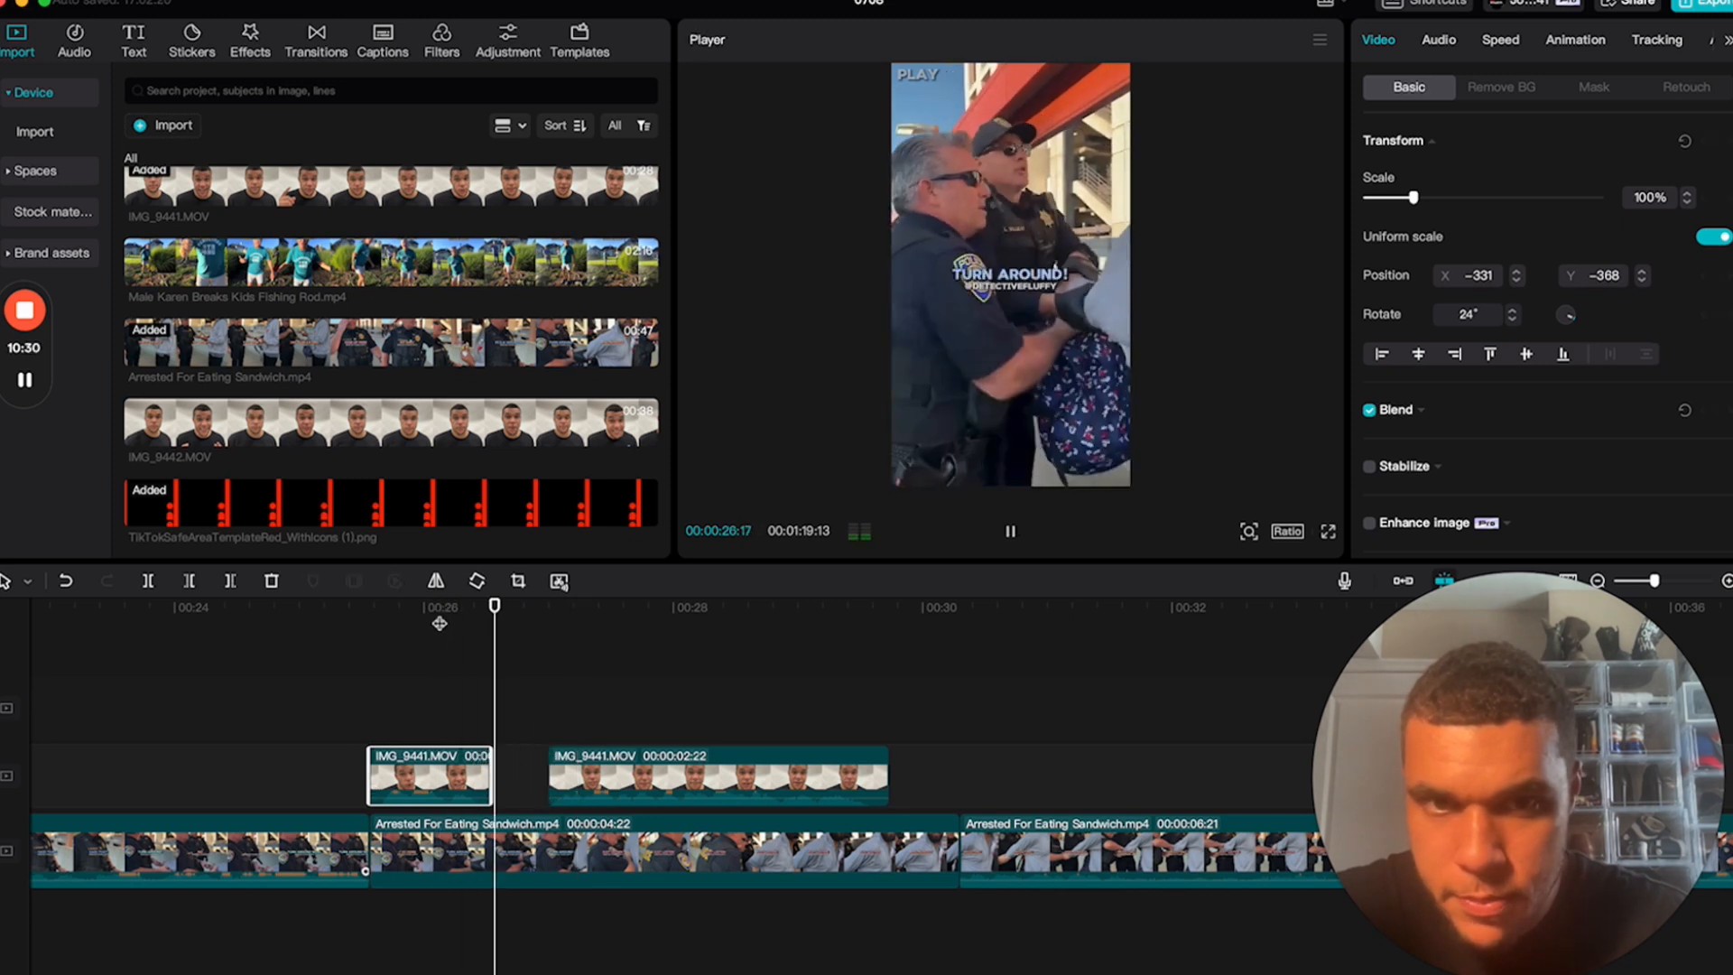
key(space)
drag(604, 781, 546, 790)
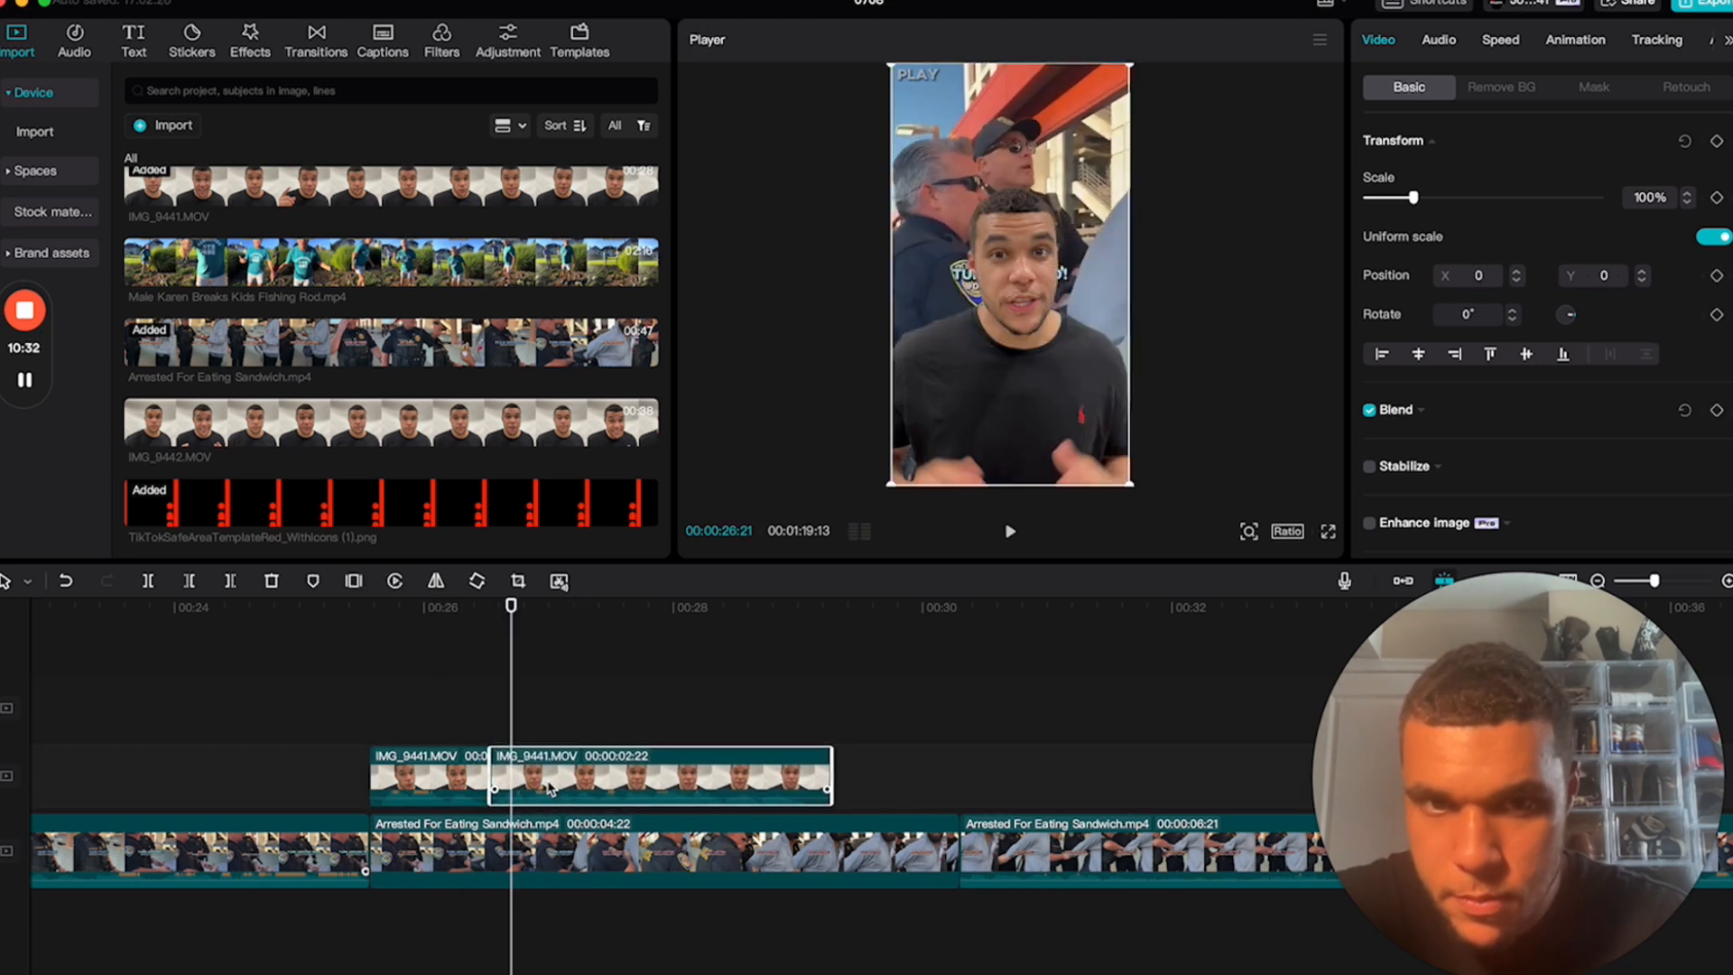
- Rotate the second talking-head piece to -22° and place it at X 405, Y -401
drag(1049, 397, 1060, 358)
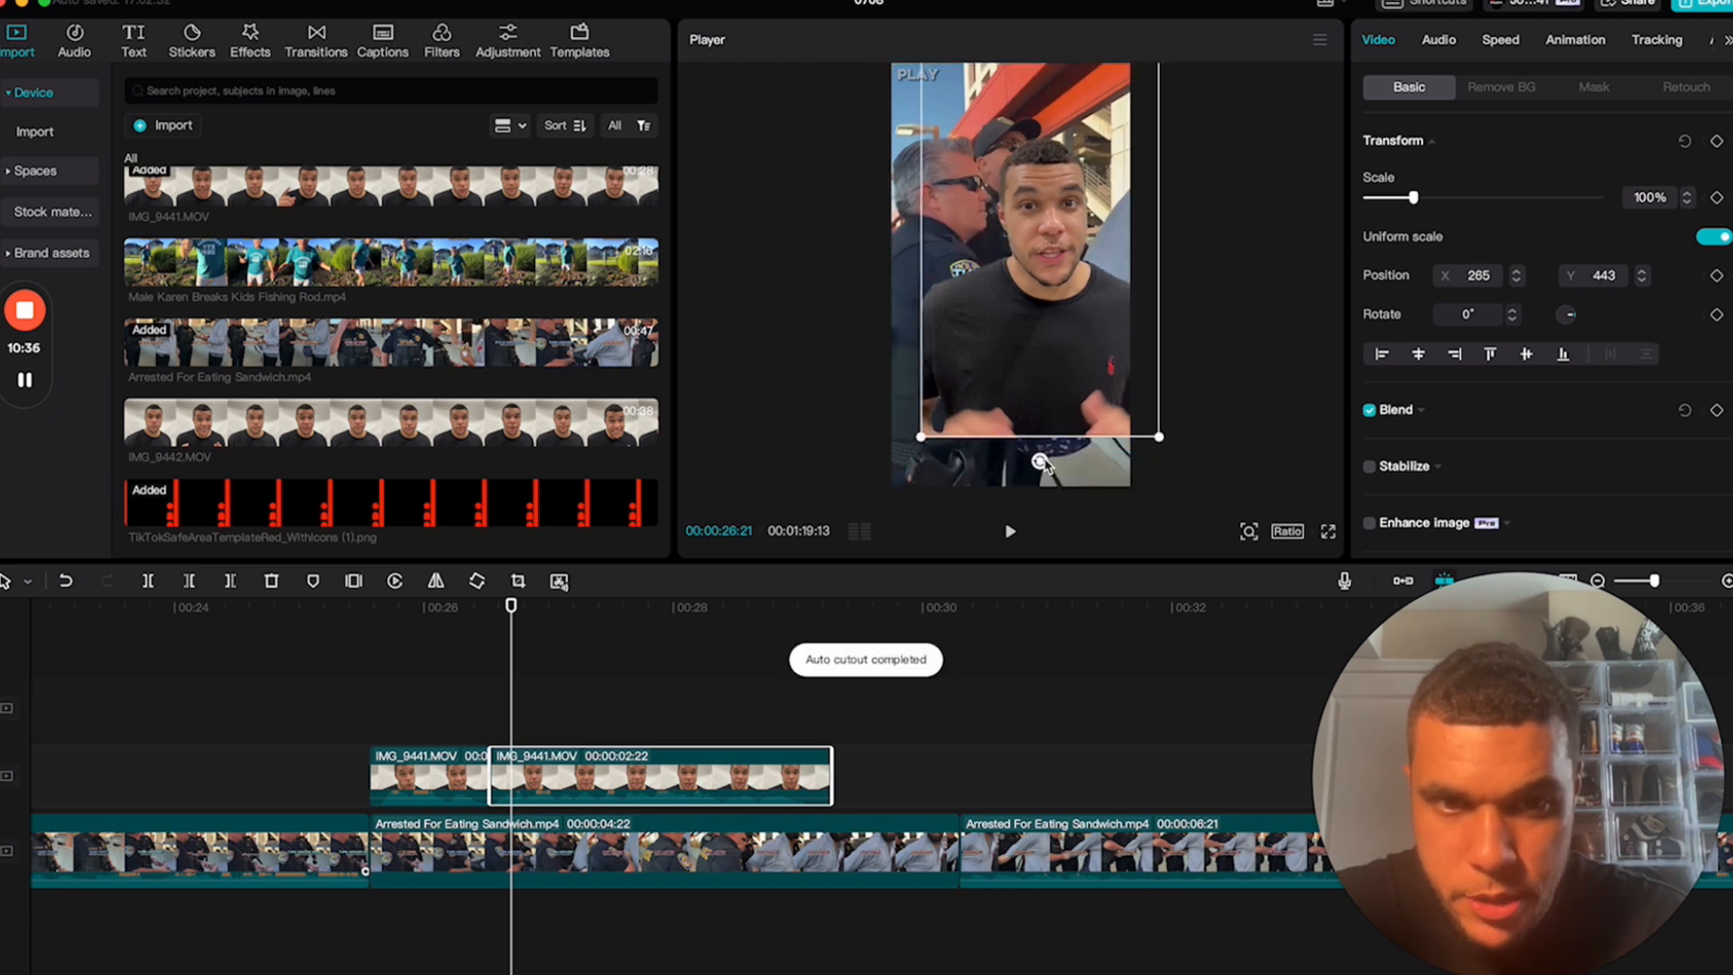
drag(1052, 456, 1136, 454)
drag(1037, 319, 1053, 413)
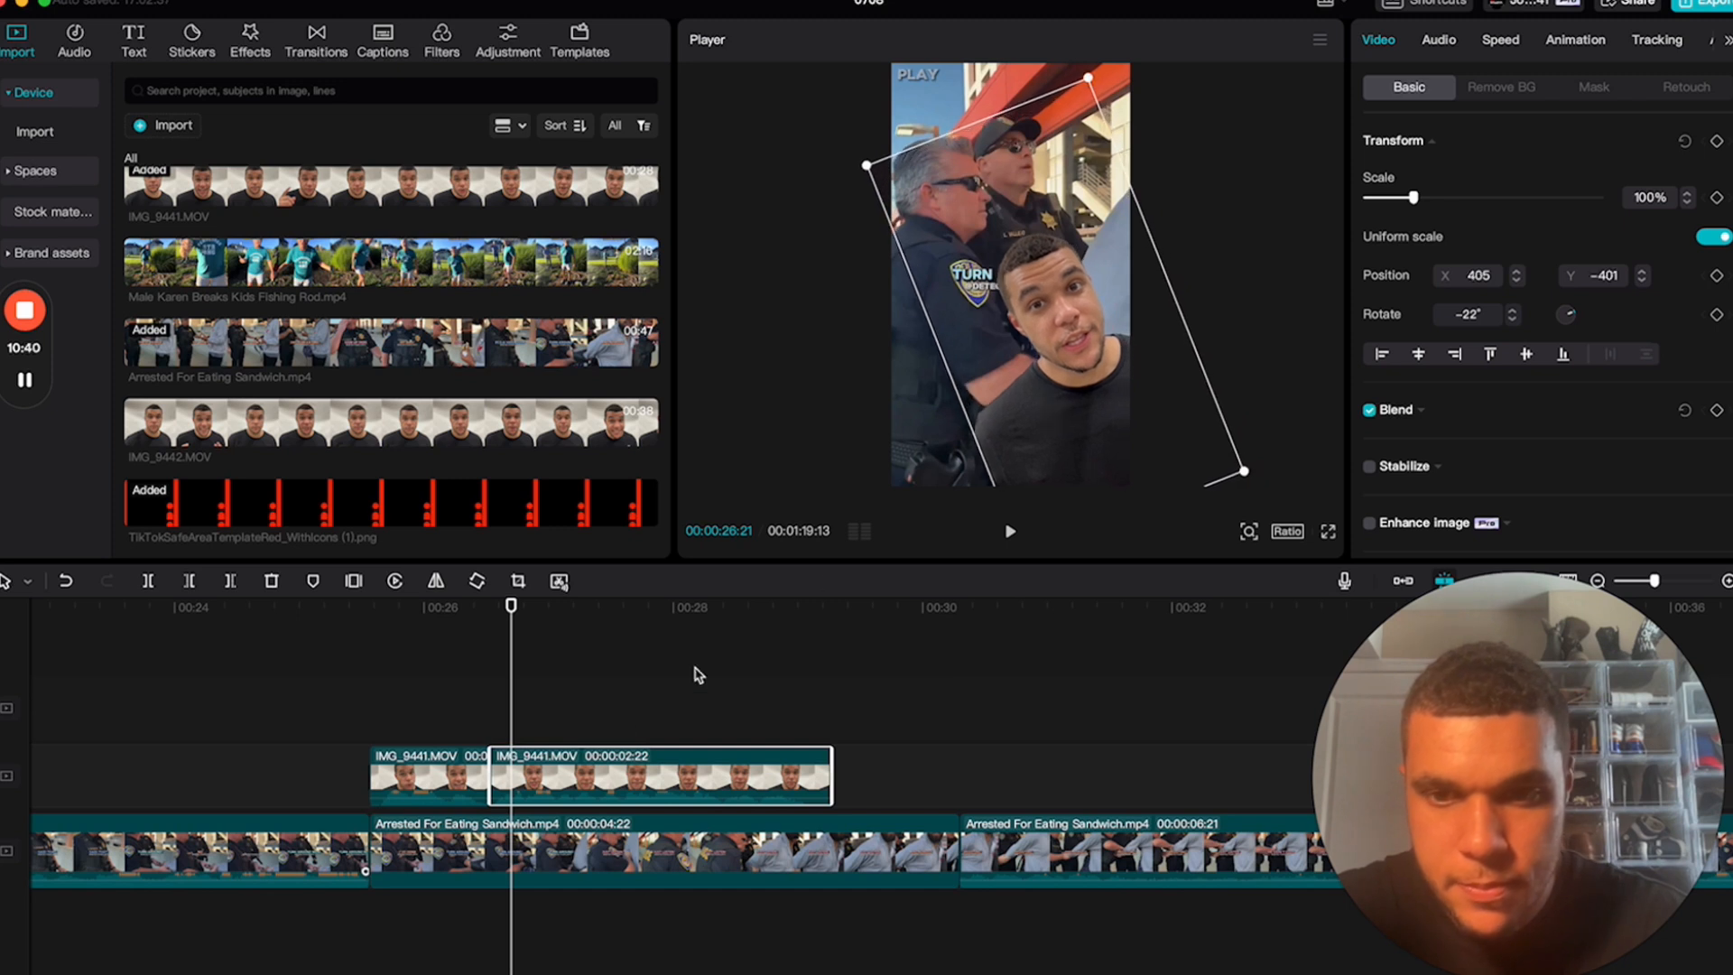
- Play the second tilted piece and trim its end to a length of 00:00:02:21
key(space)
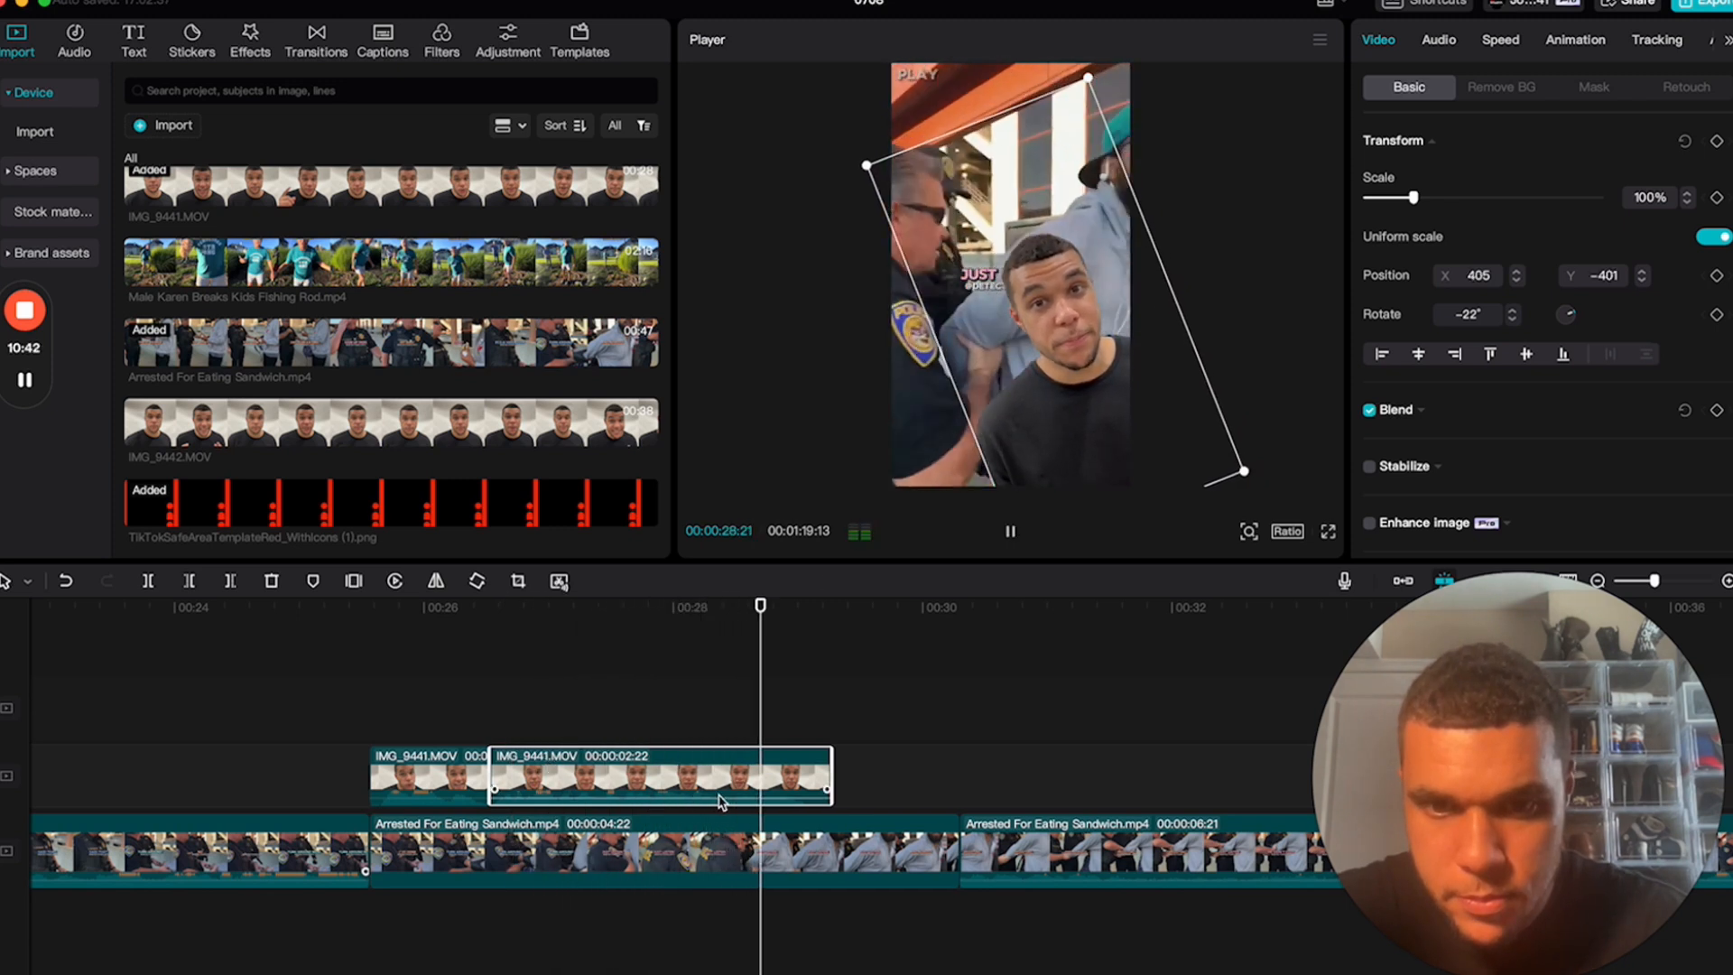
key(space)
drag(830, 763, 823, 762)
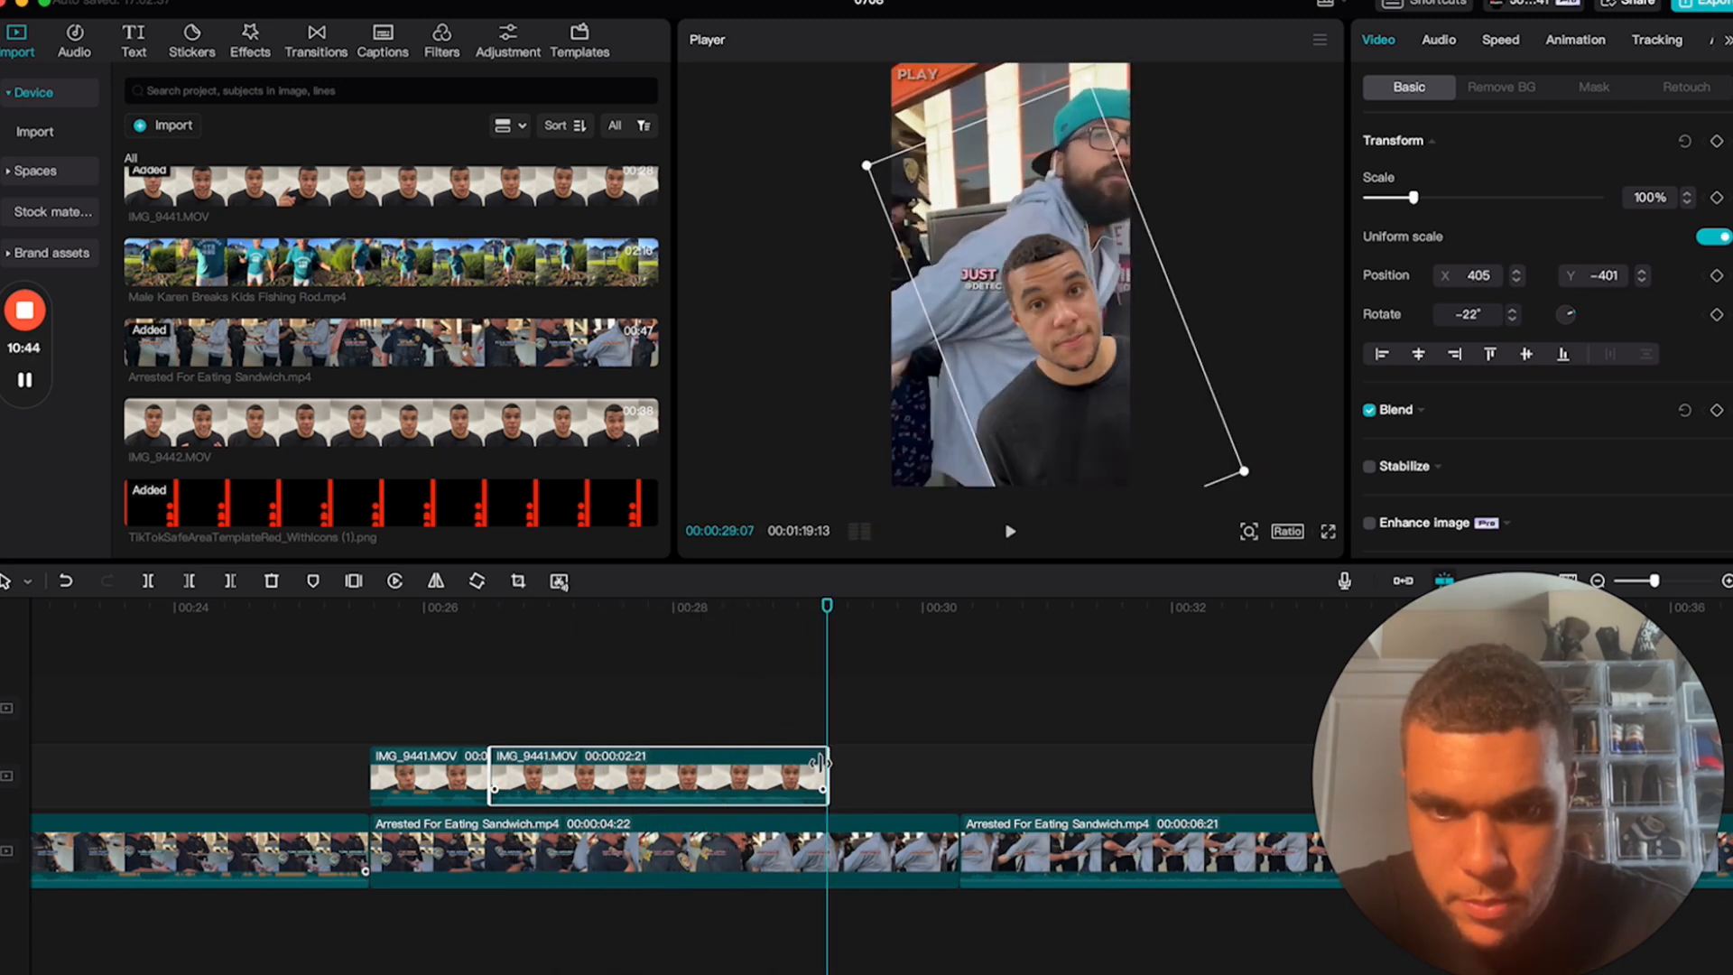
click(955, 851)
- Move the 00:00:01:21 IMG_9441.MOV clip to start at 00:00:29:07 and trim a few frames off the end of the piece before it
scroll(959, 855, right, 6)
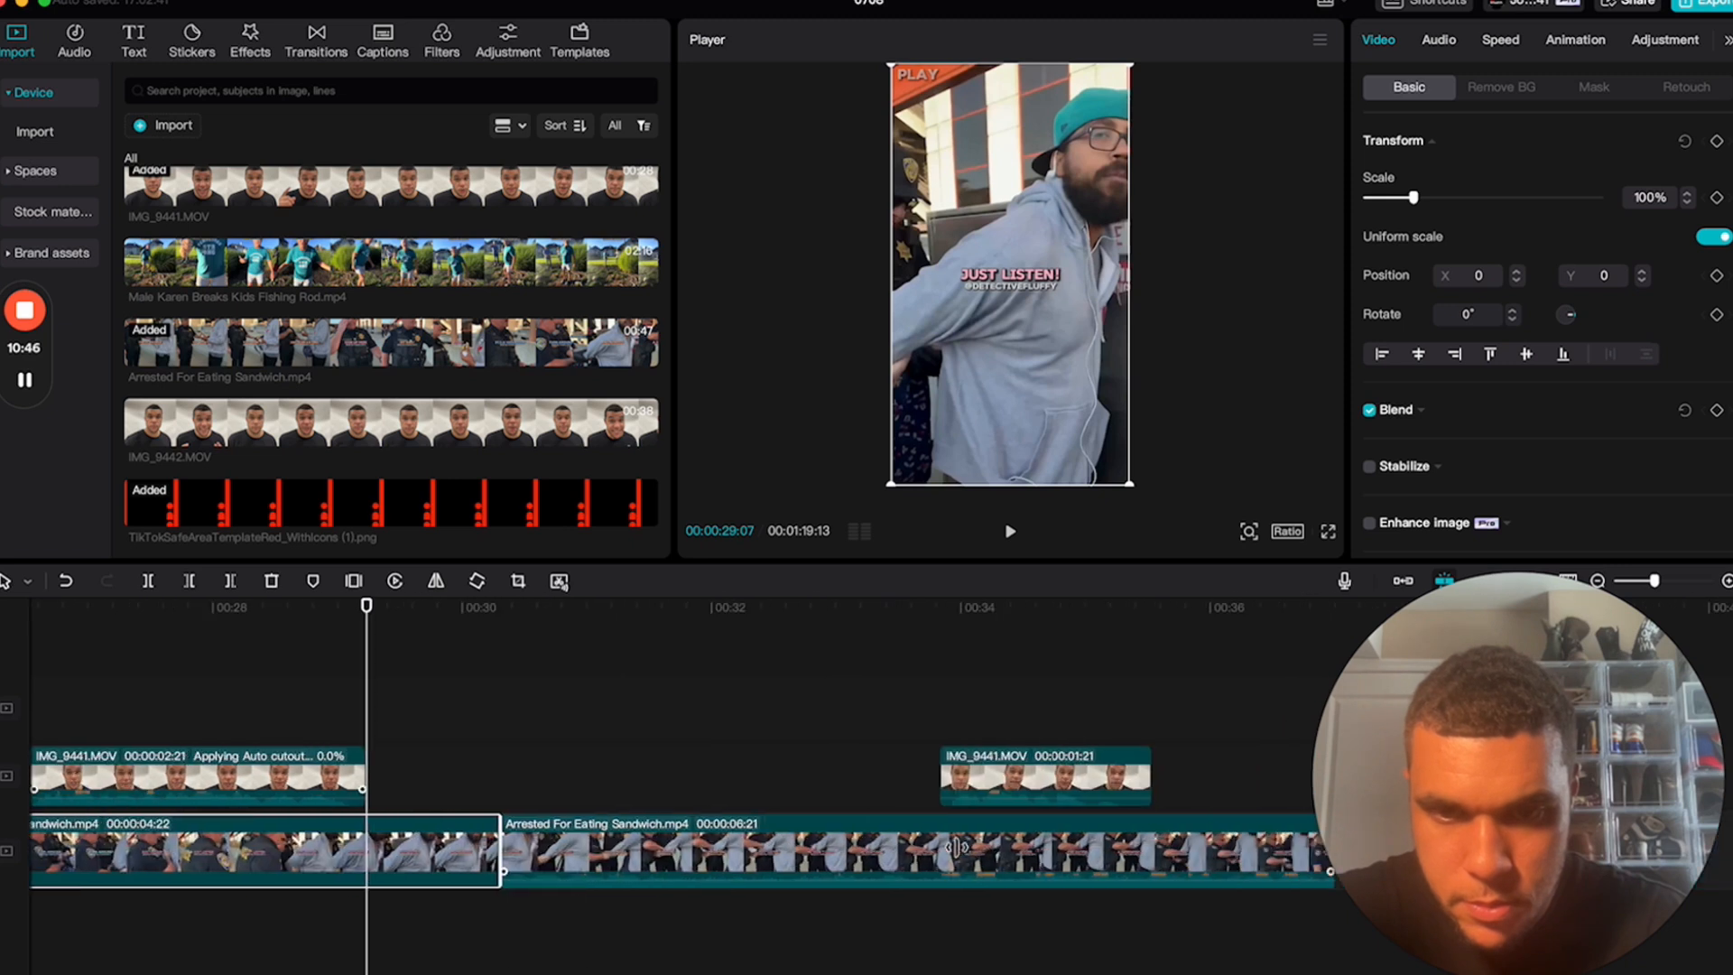
drag(964, 782, 334, 784)
key(super+equal)
key(super+equal)
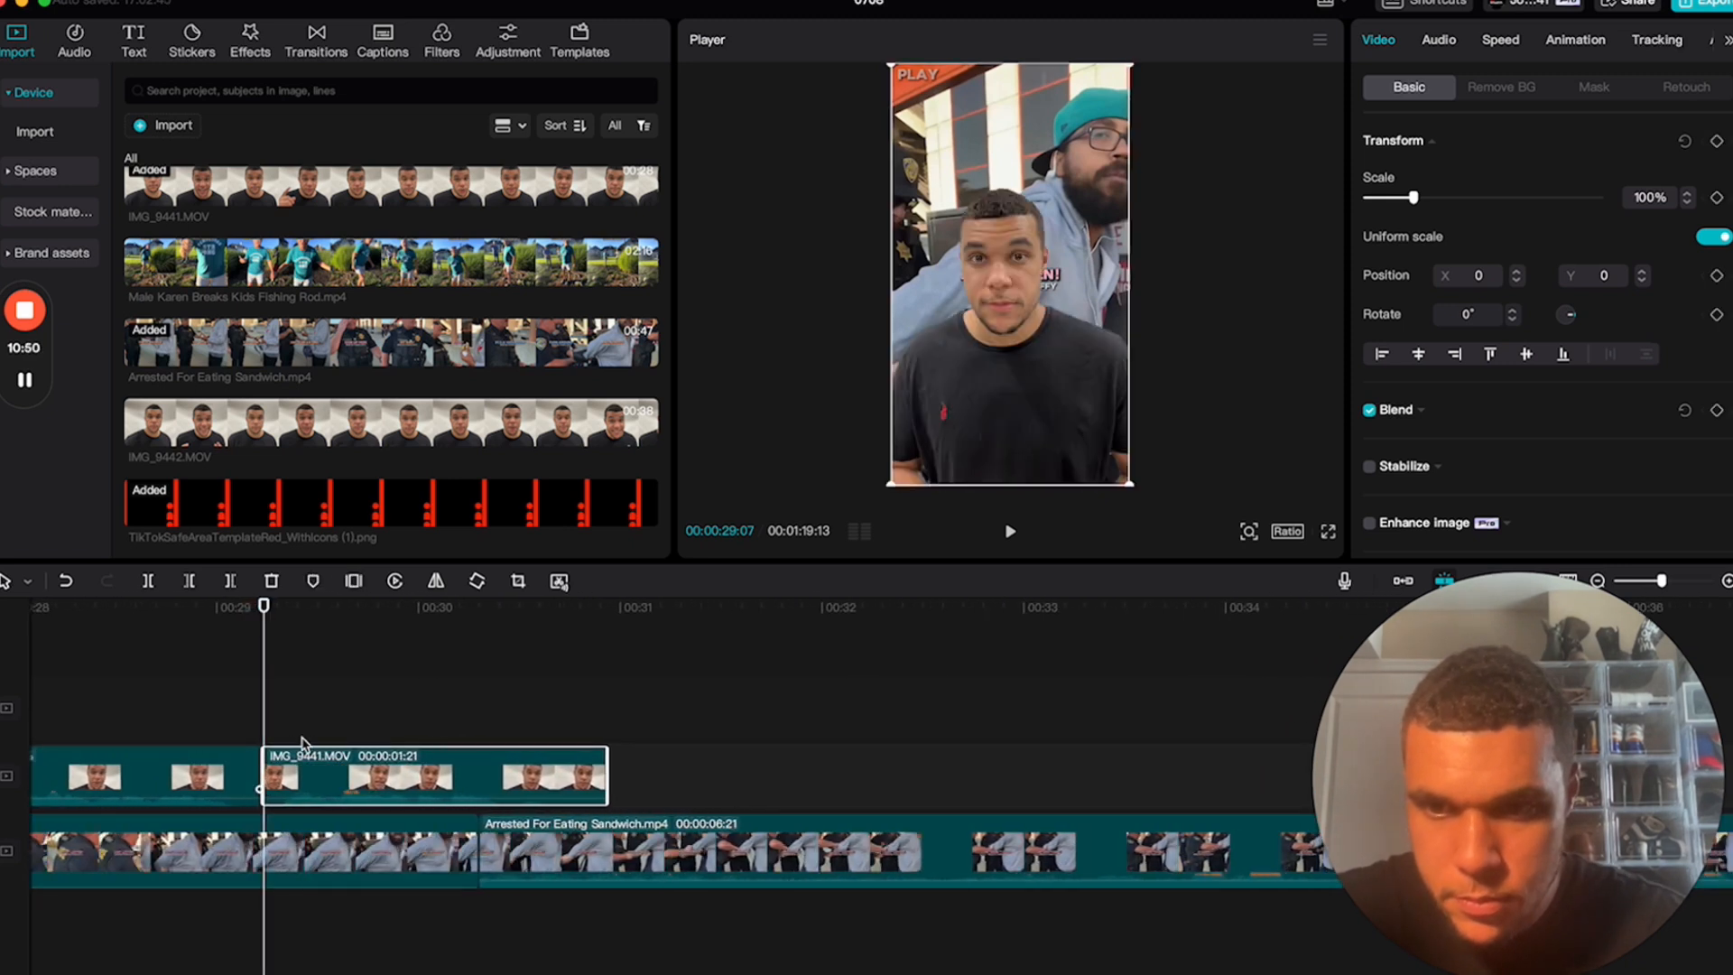
click(258, 773)
drag(259, 767, 242, 776)
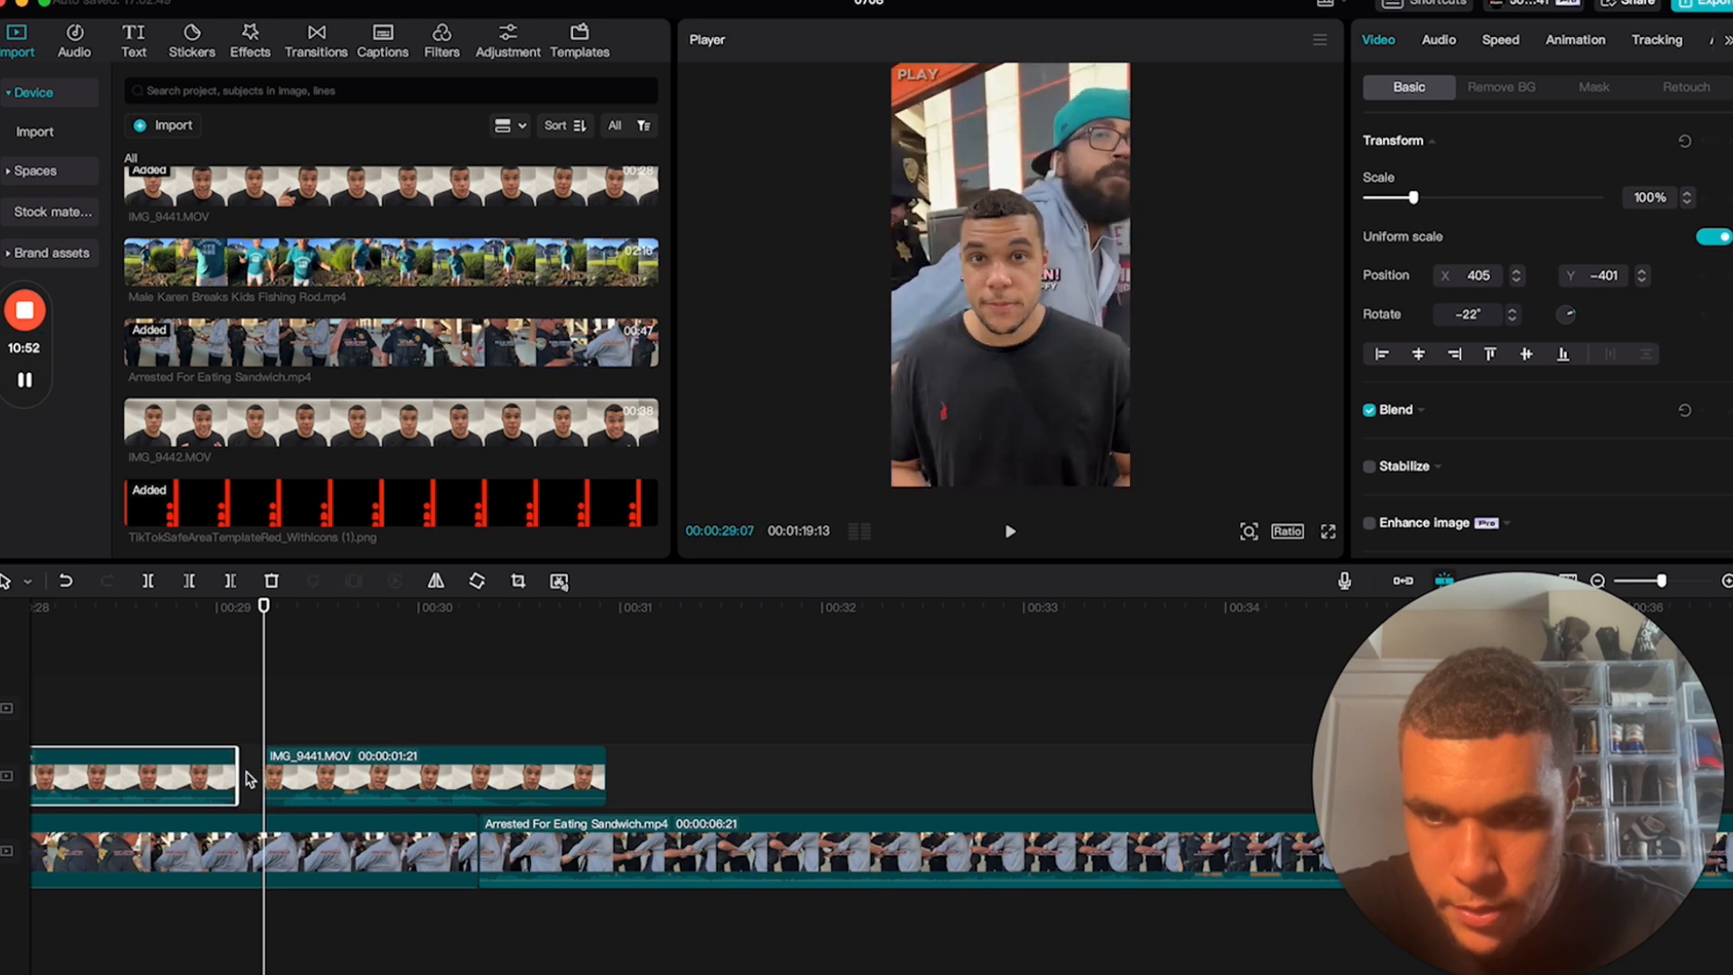
- Trim the start of the 00:00:01:21 IMG_9441.MOV clip to a length of 00:00:01:18, butt it against the previous piece and play it
click(272, 776)
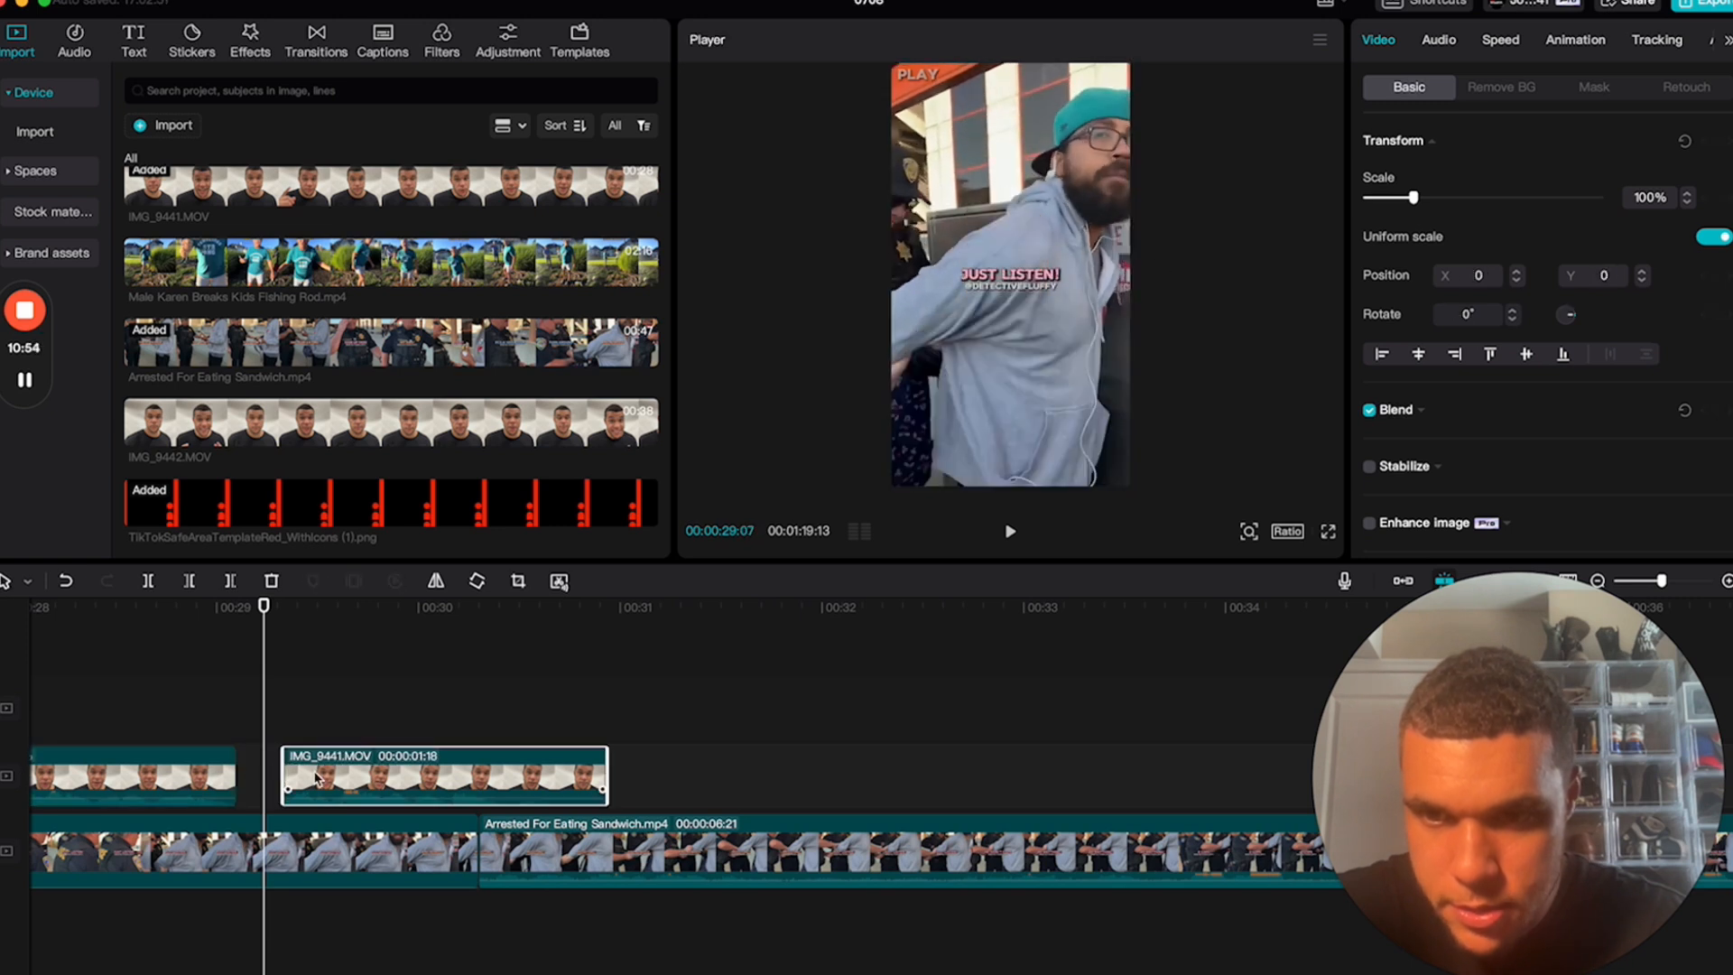
drag(287, 772, 241, 771)
click(205, 632)
key(space)
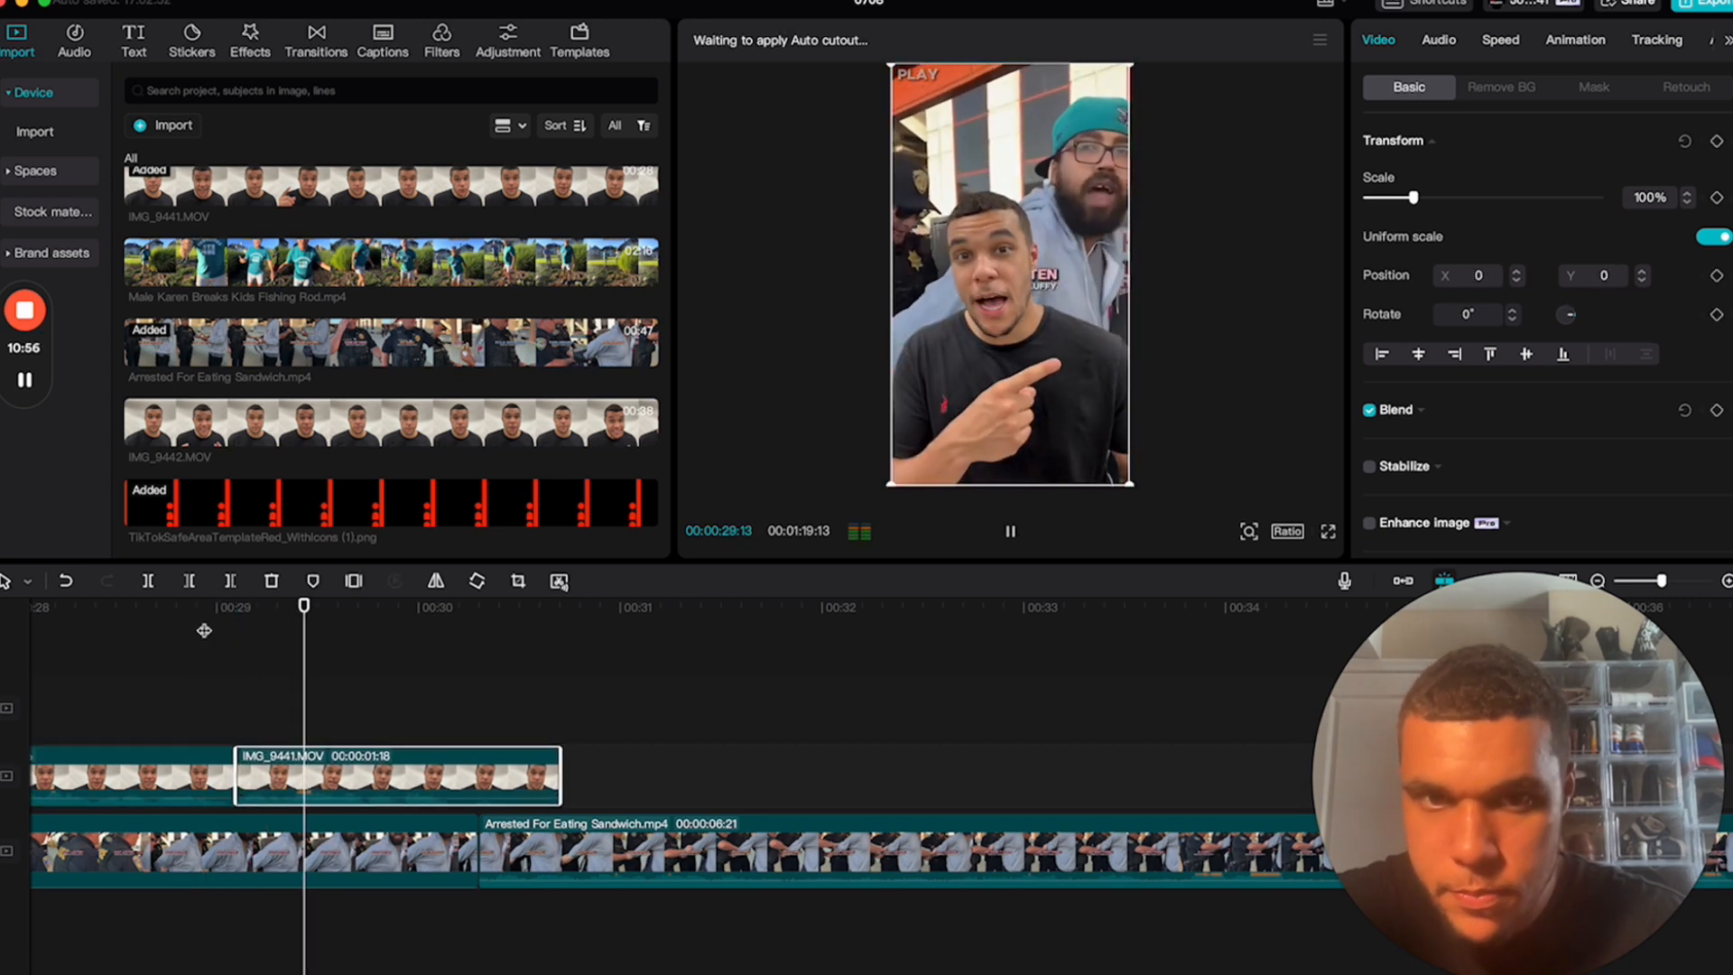
key(space)
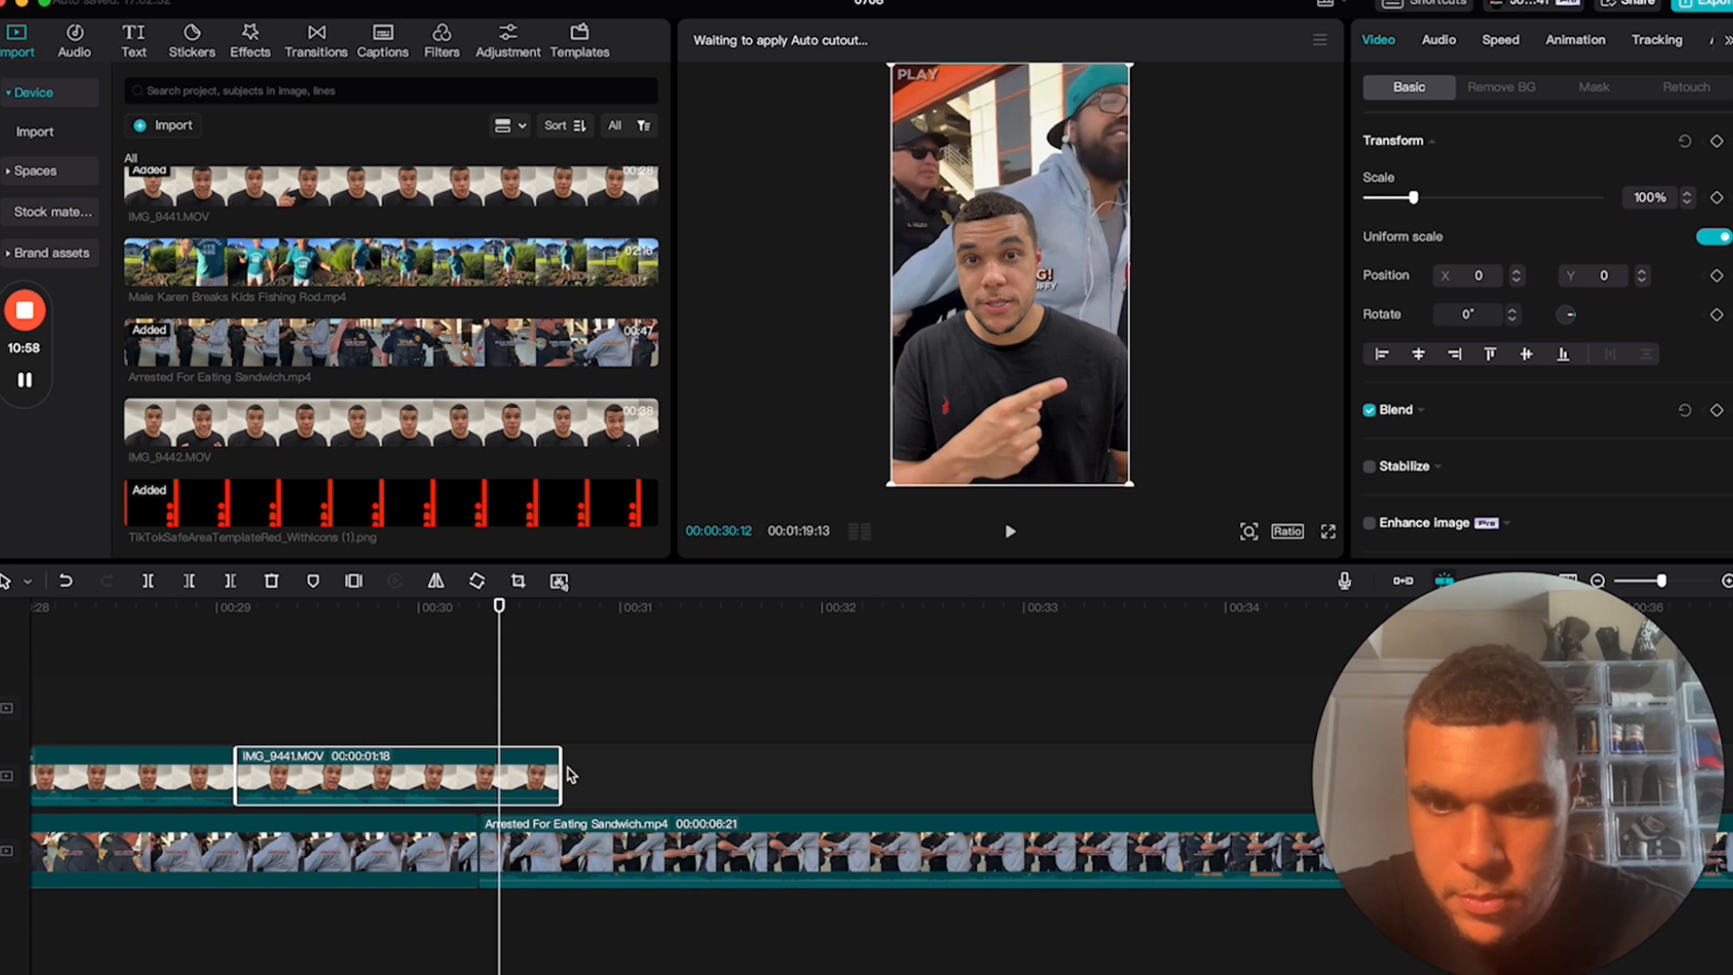
- Trim the end of that clip to the cut in the footage below, a length of 00:00:01:06, and play the result
drag(564, 766, 482, 767)
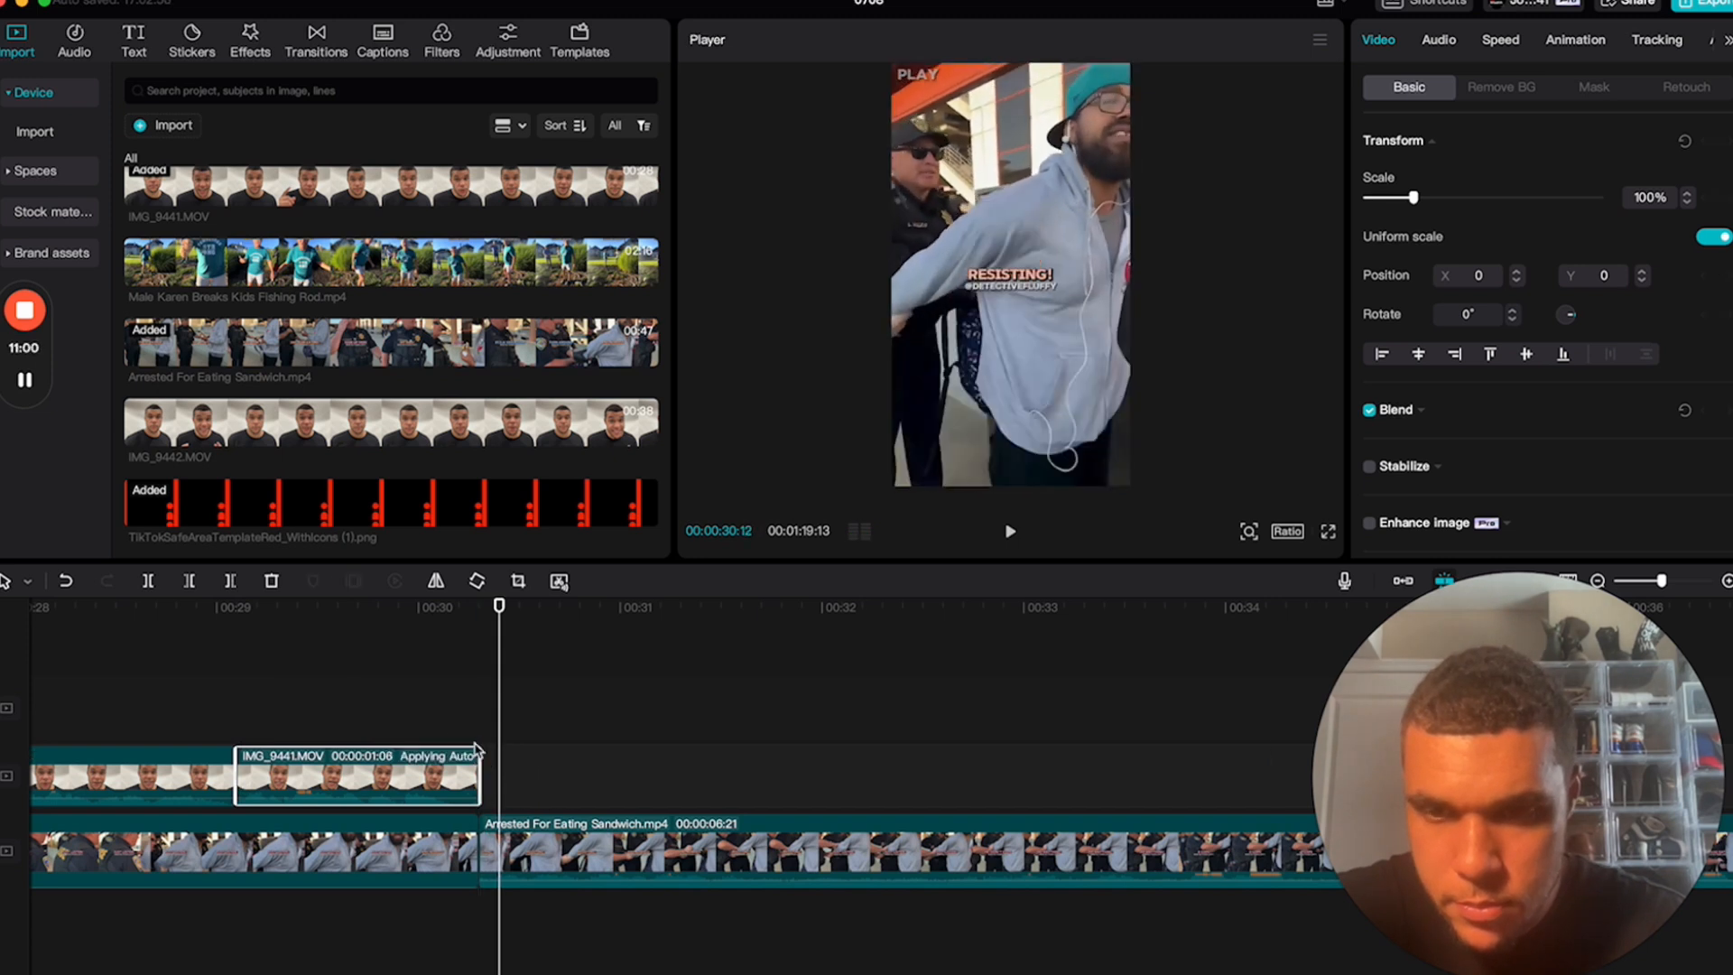
scroll(513, 698, left, 5)
click(513, 697)
key(space)
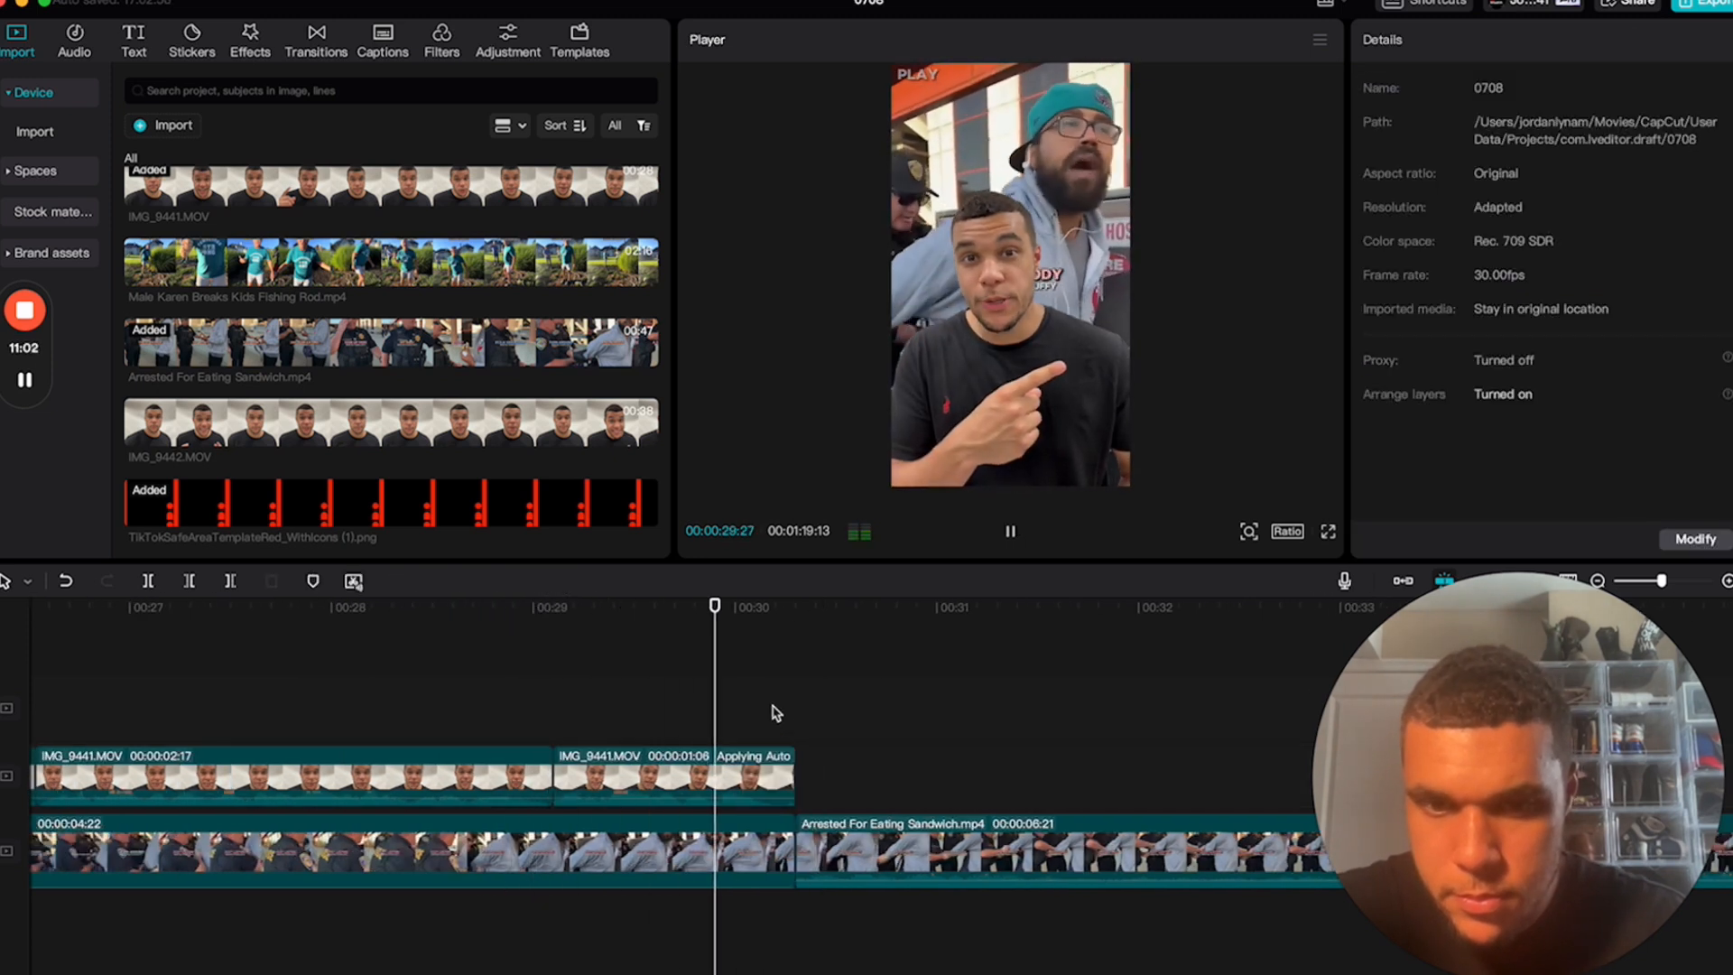
- Trim the start of the last Arrested For Eating Sandwich.mp4 piece to a length of about 3 seconds and play it through
scroll(768, 749, down, 3)
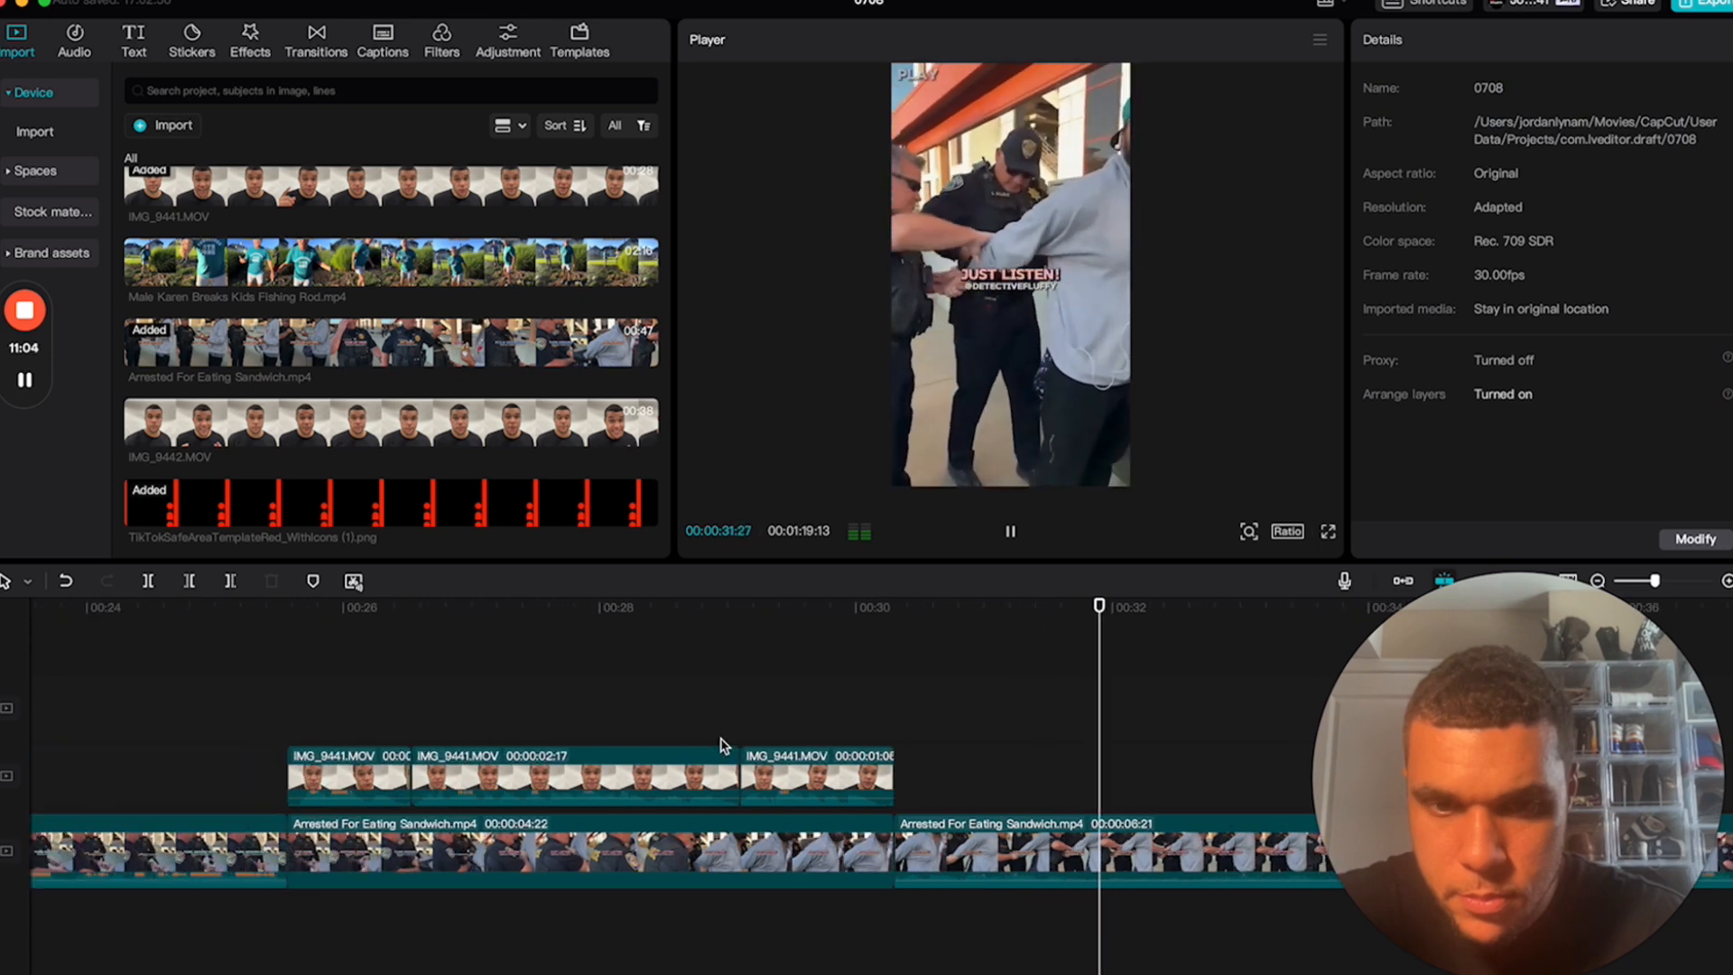
scroll(1134, 755, right, 5)
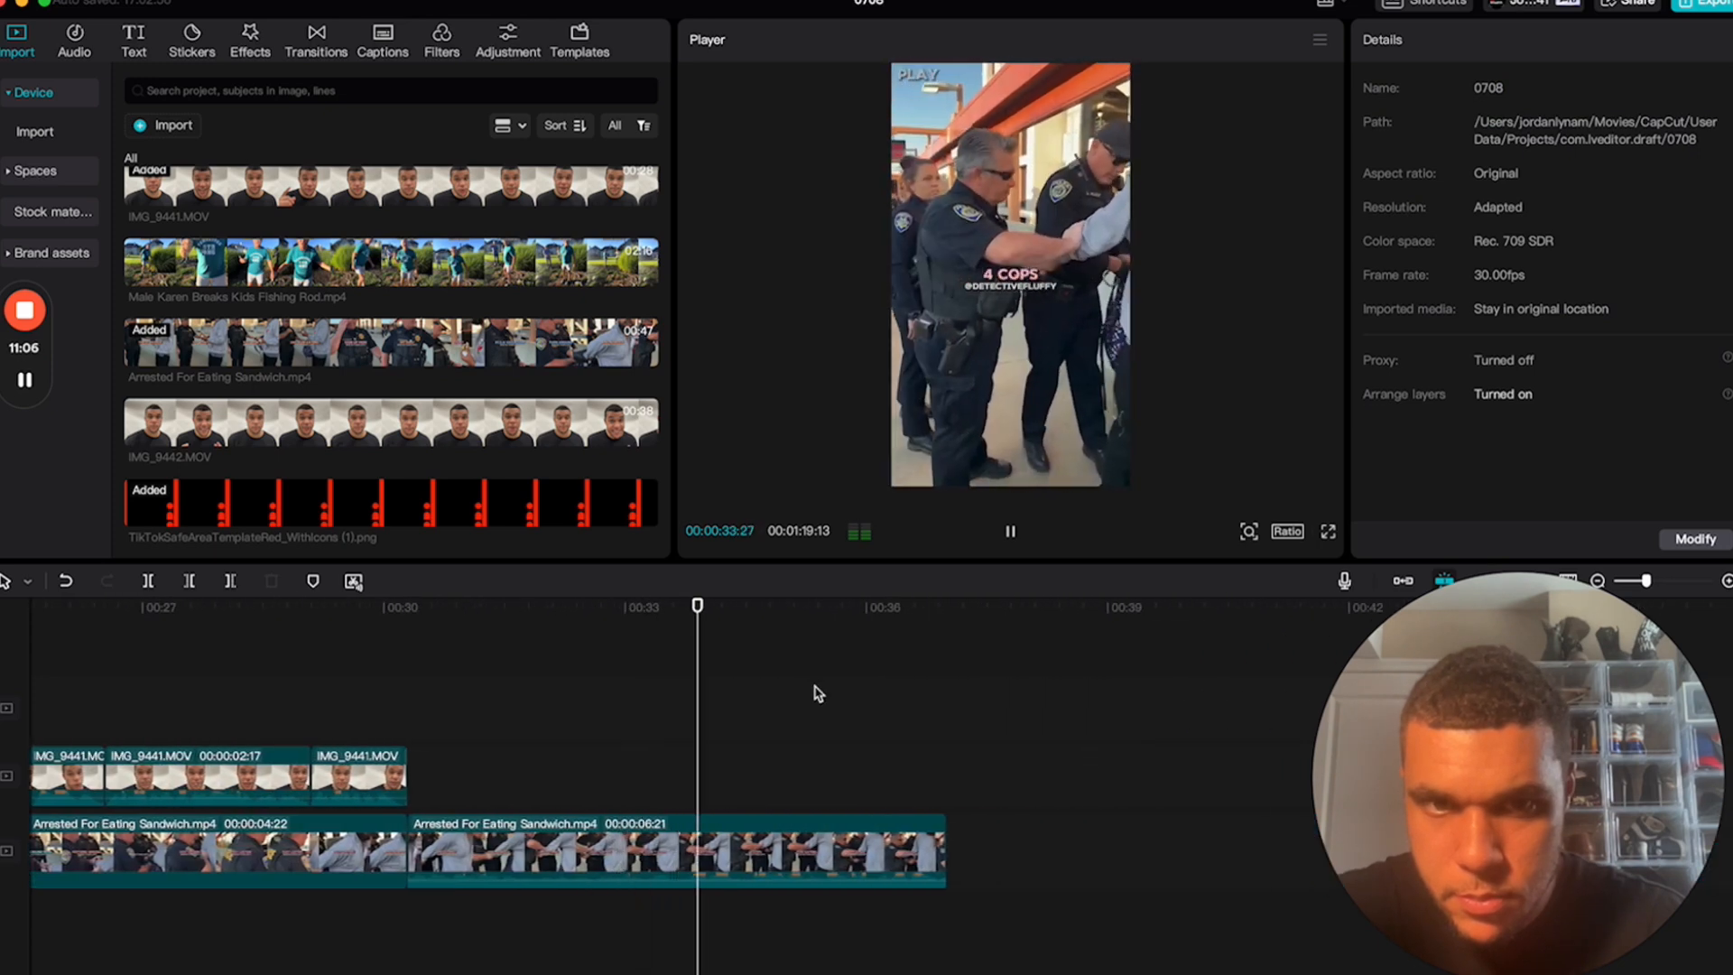
click(736, 606)
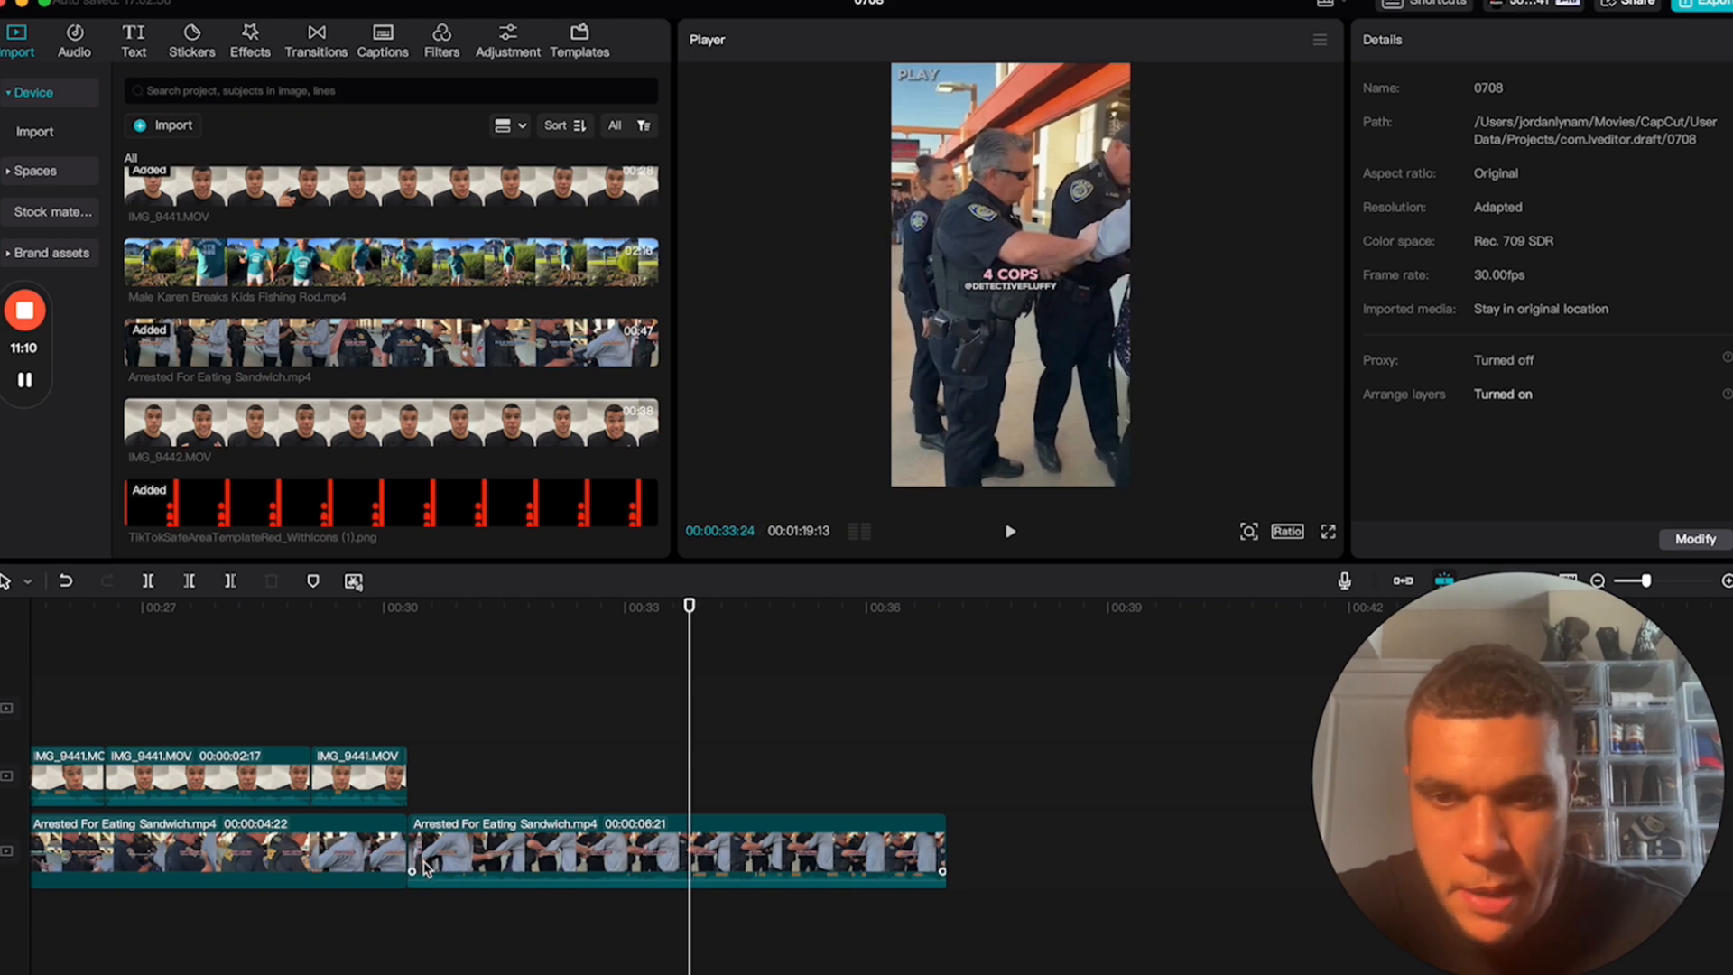
drag(409, 834, 452, 833)
click(377, 618)
key(space)
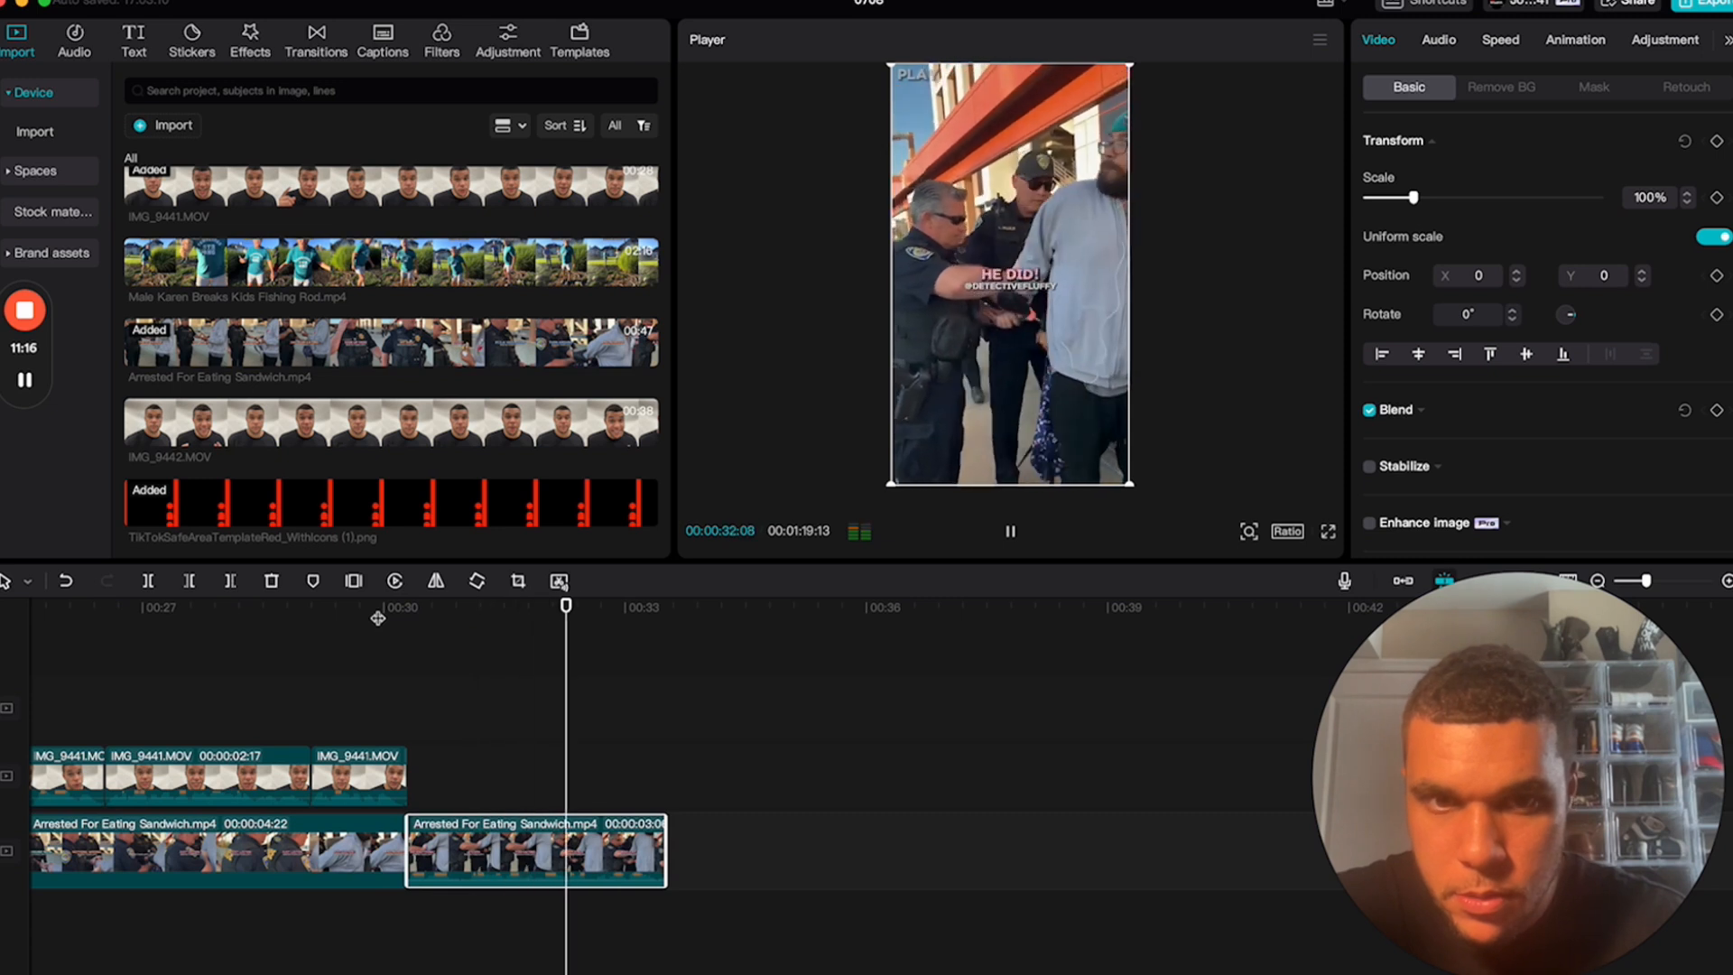
key(space)
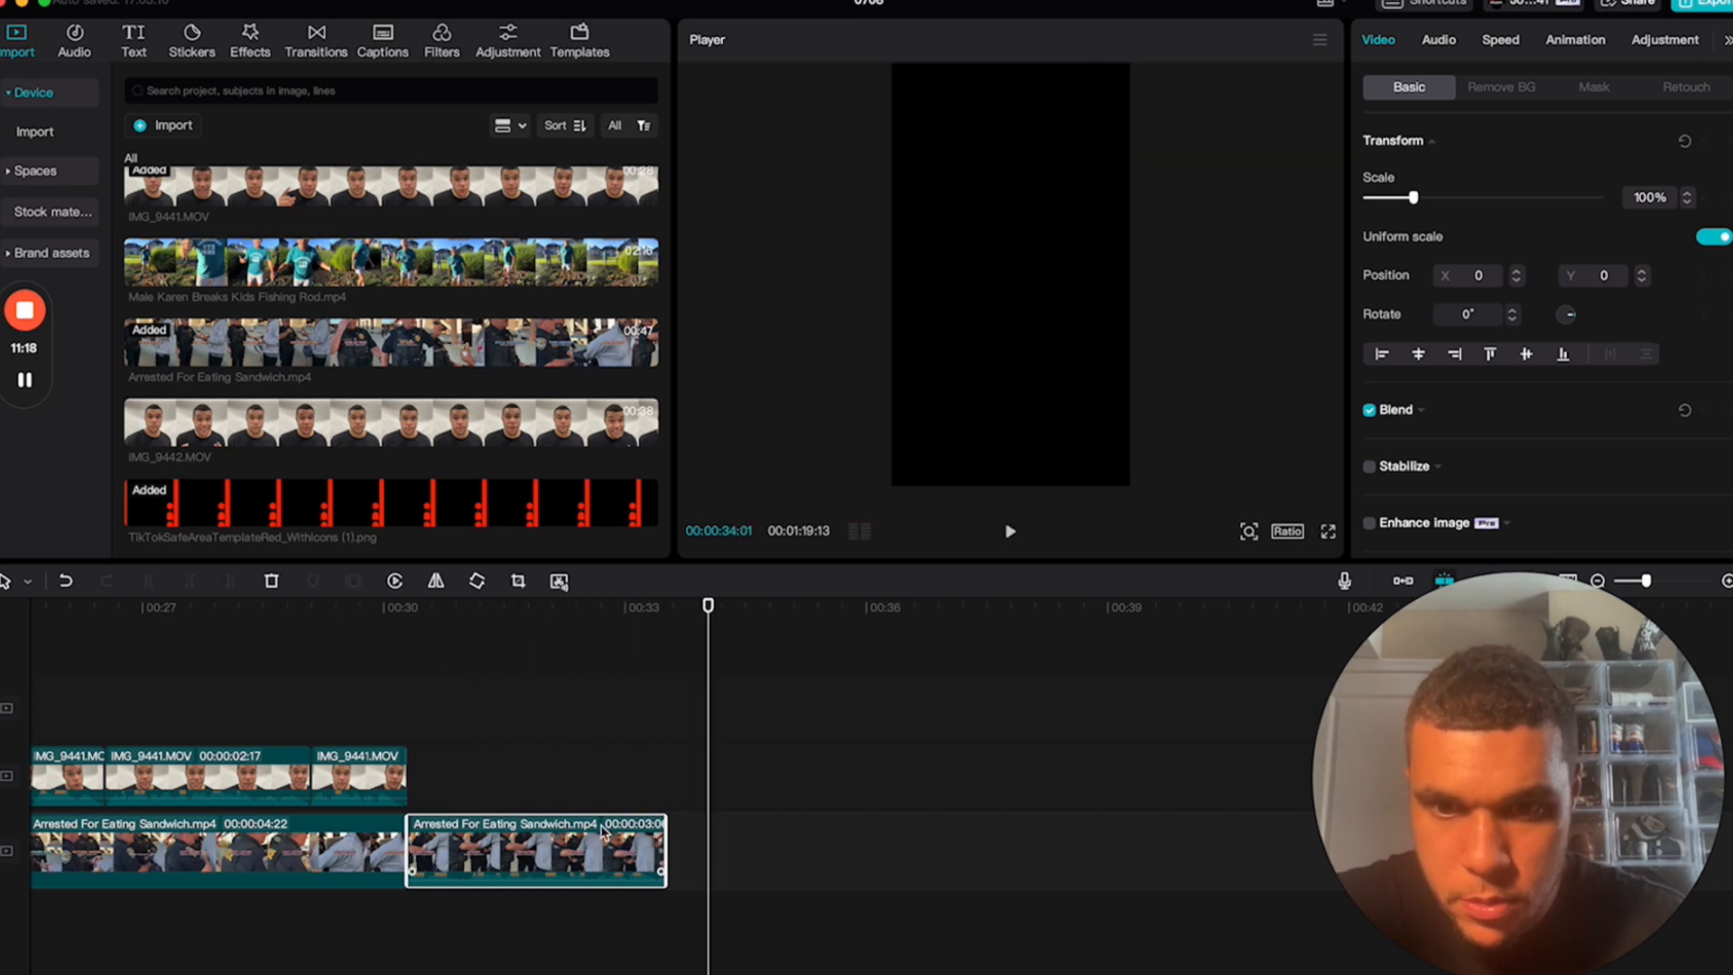
click(595, 638)
key(space)
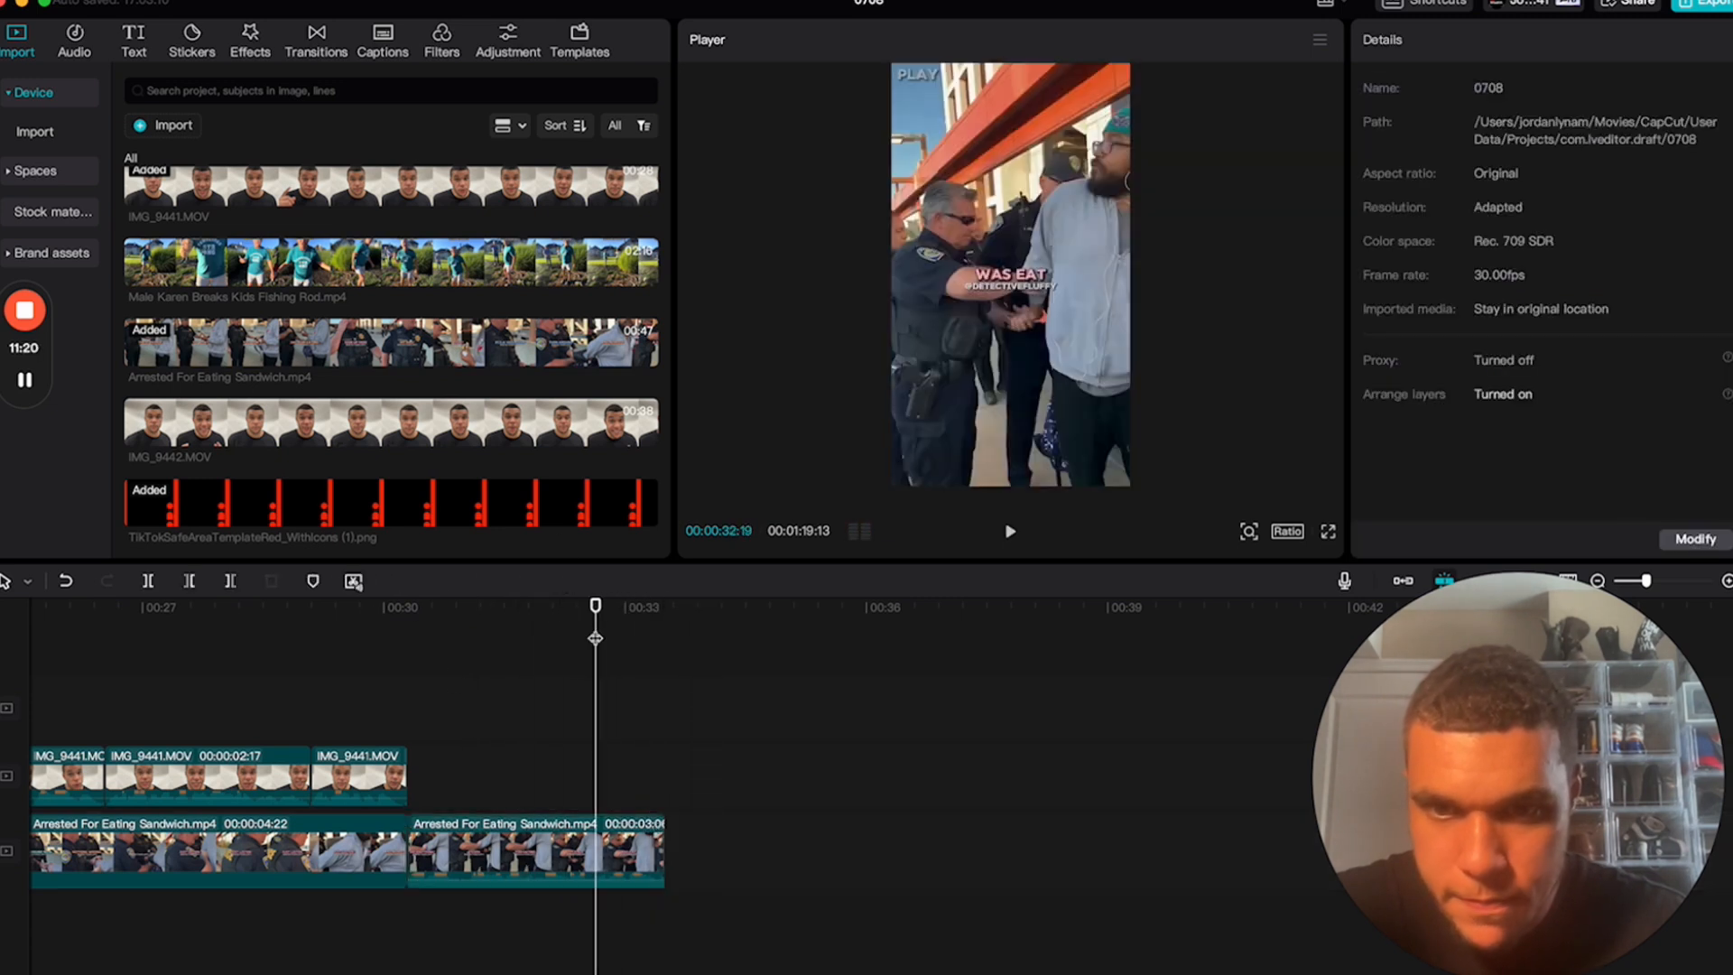
key(space)
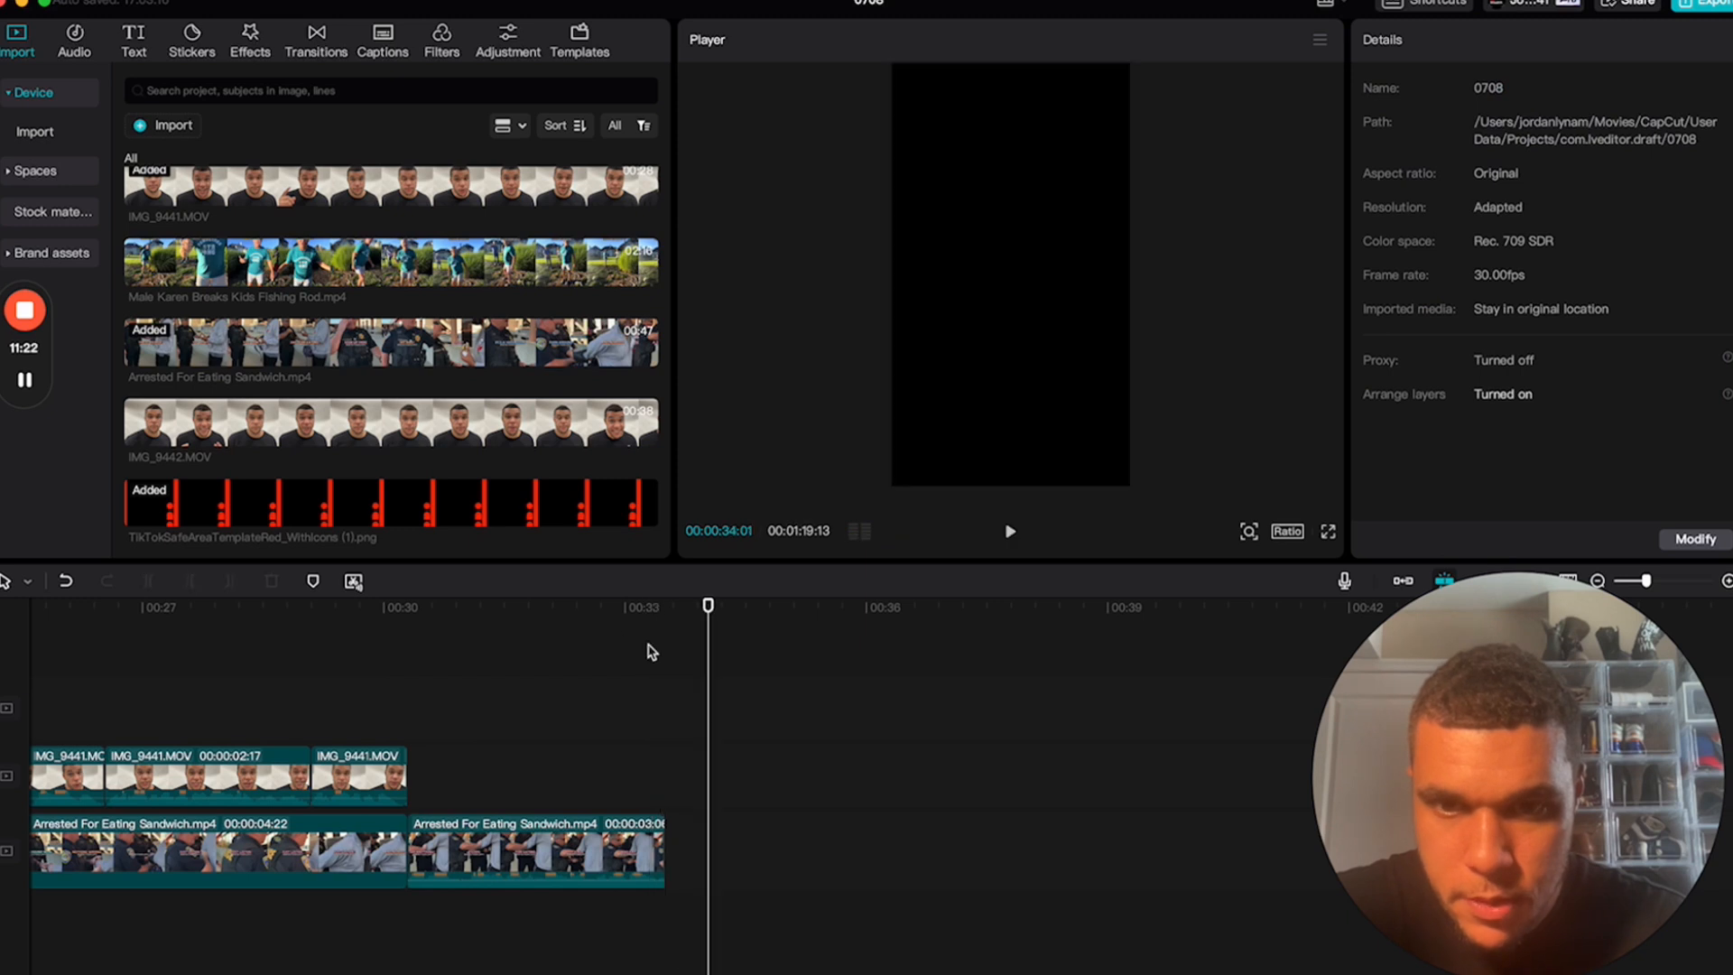
- Delete the leftover TikTokSafeAreaTemplateRed_WithIcons (1).png overlay beyond the end of the edited footage
scroll(715, 711, left, 2)
scroll(716, 710, right, 15)
click(722, 708)
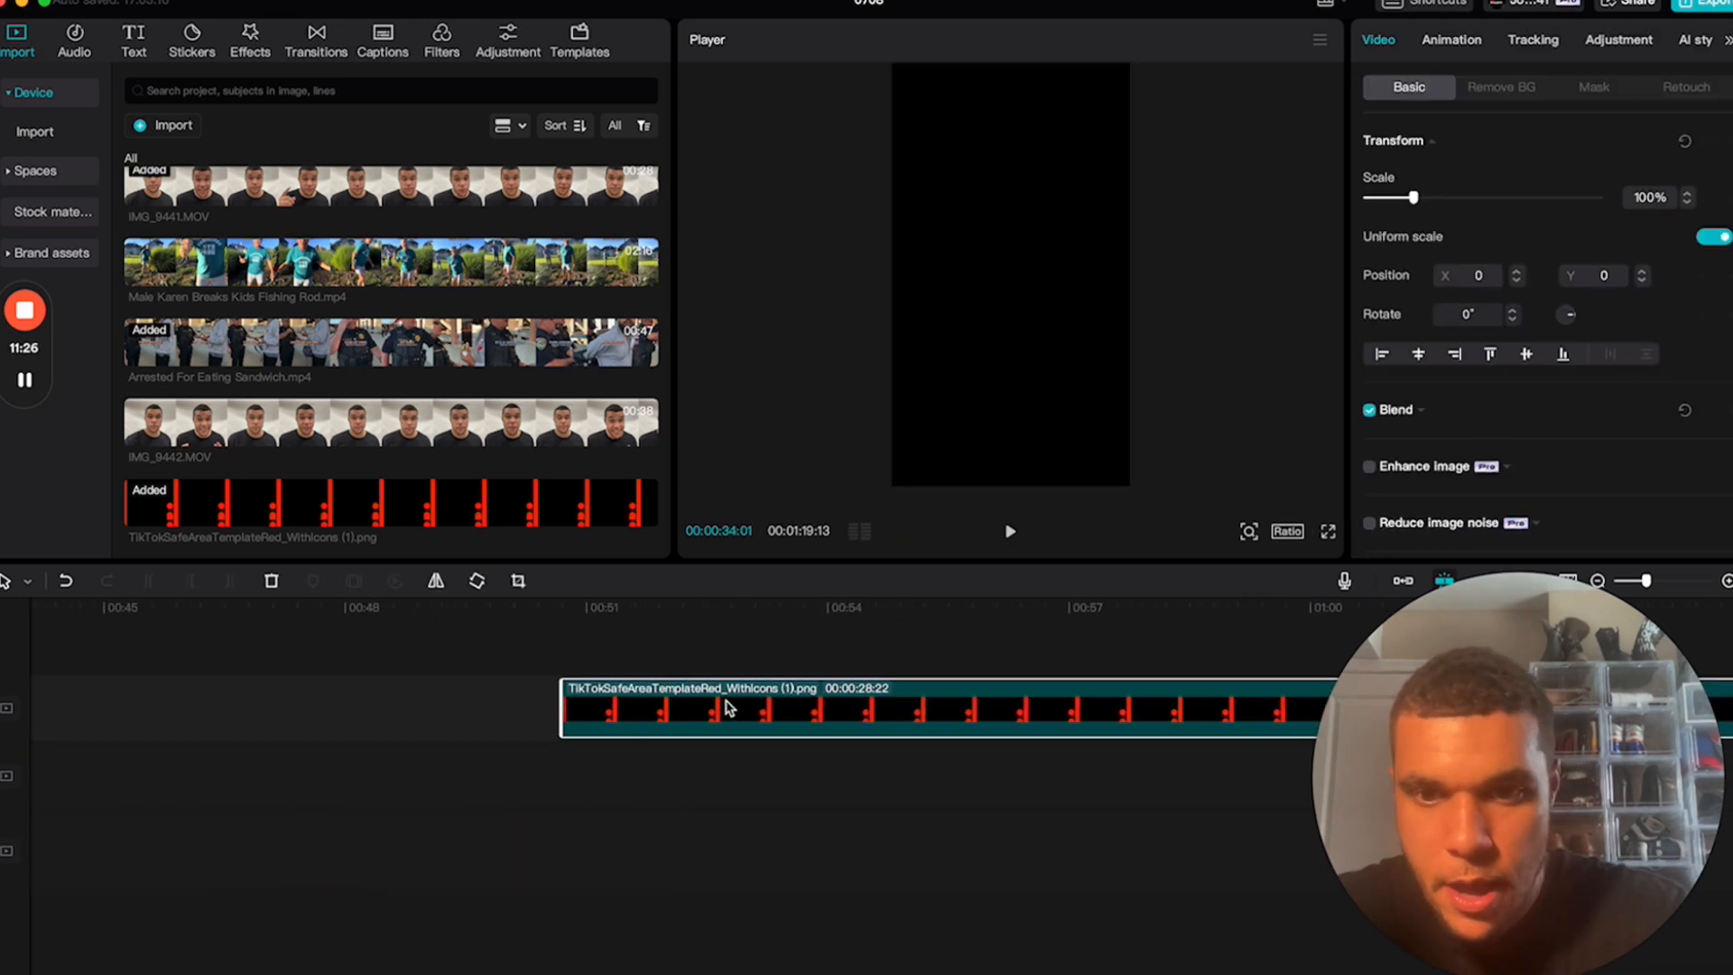
key(Delete)
scroll(497, 706, down, 6)
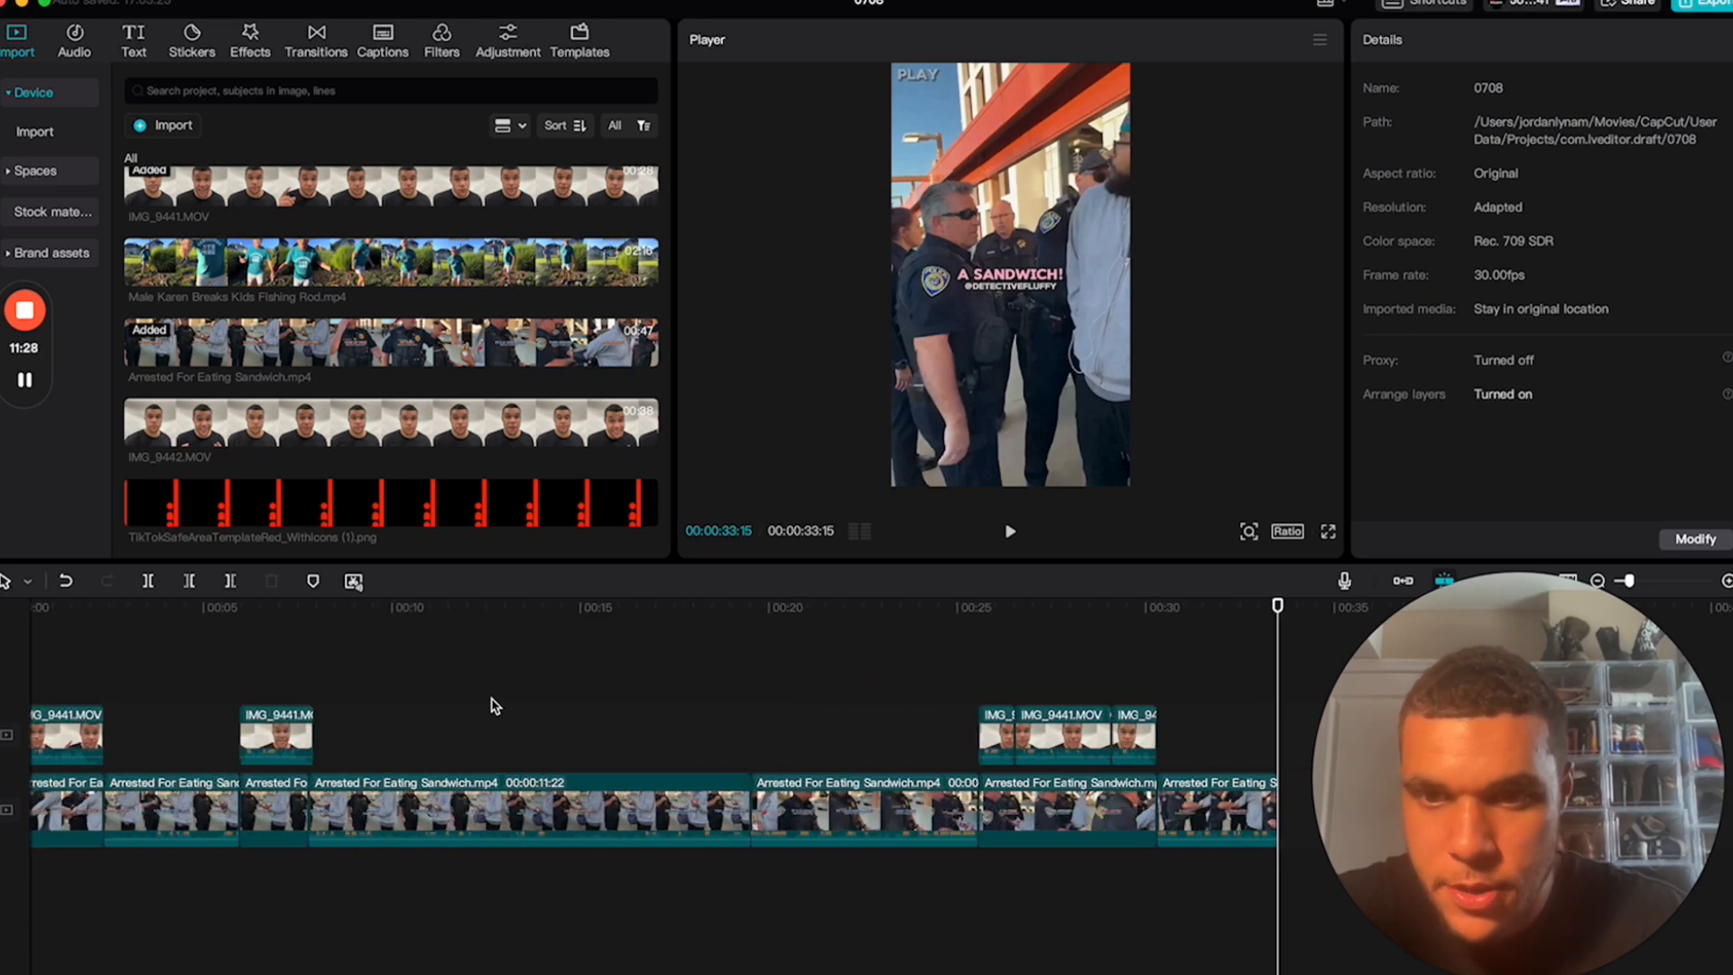
- Add the white-and-red TITLES text template on a new track at the very start of the video
key(Home)
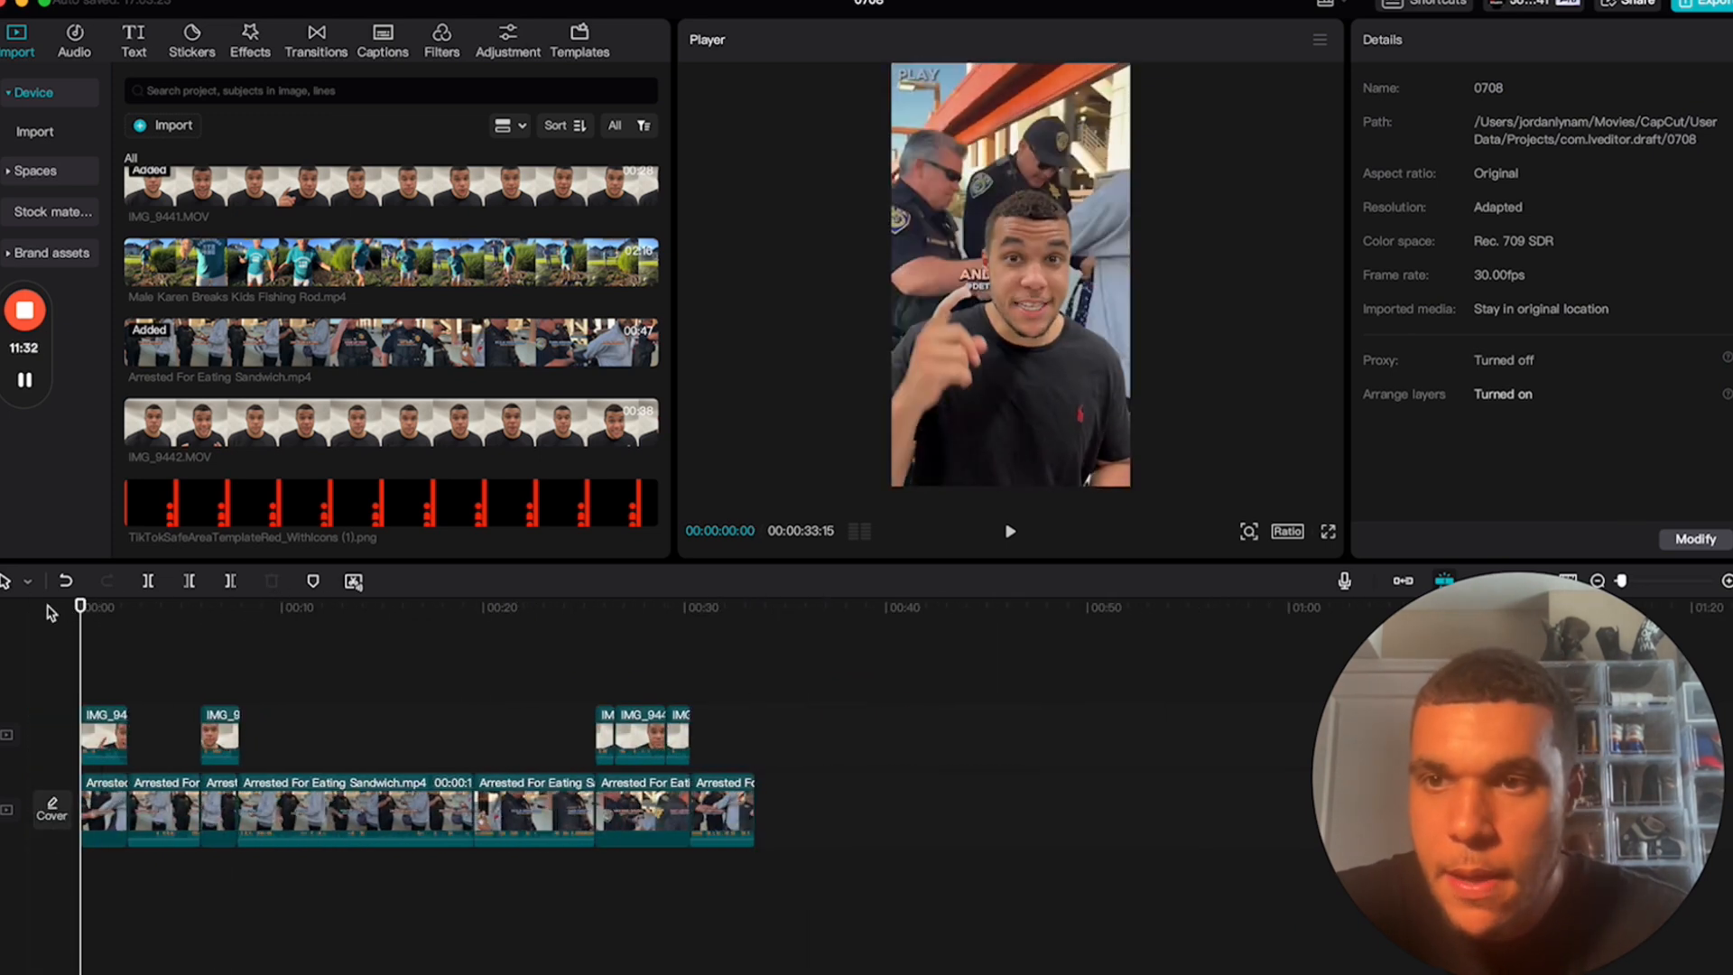
click(135, 45)
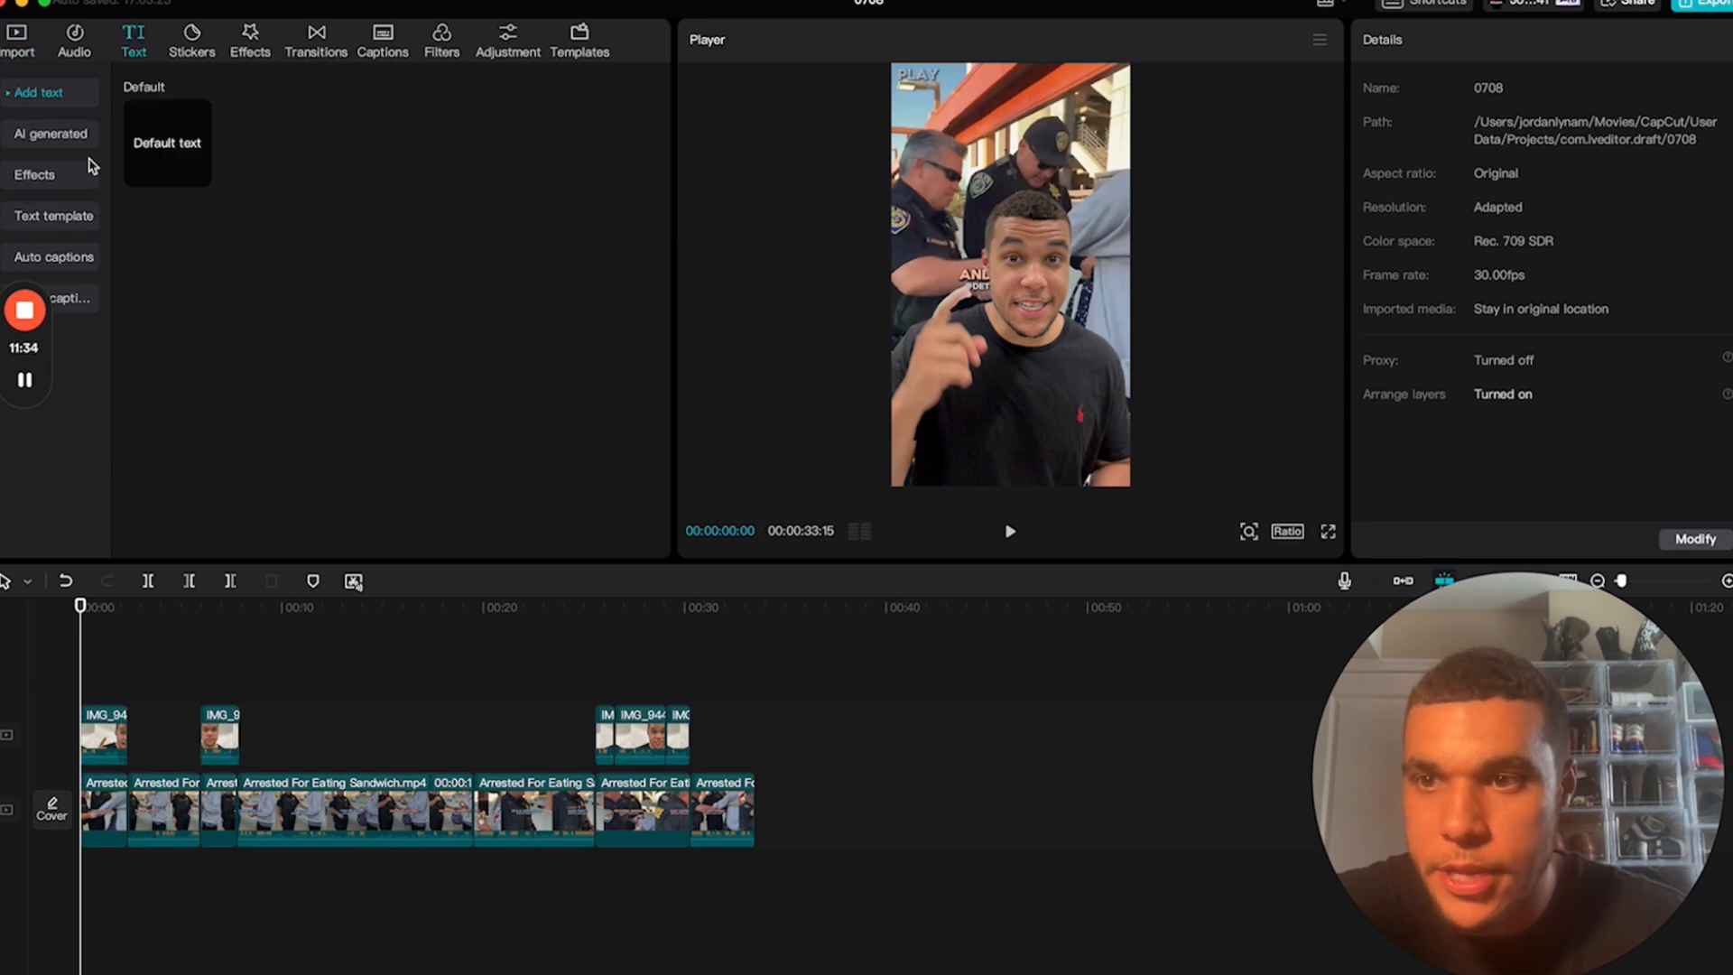
click(55, 221)
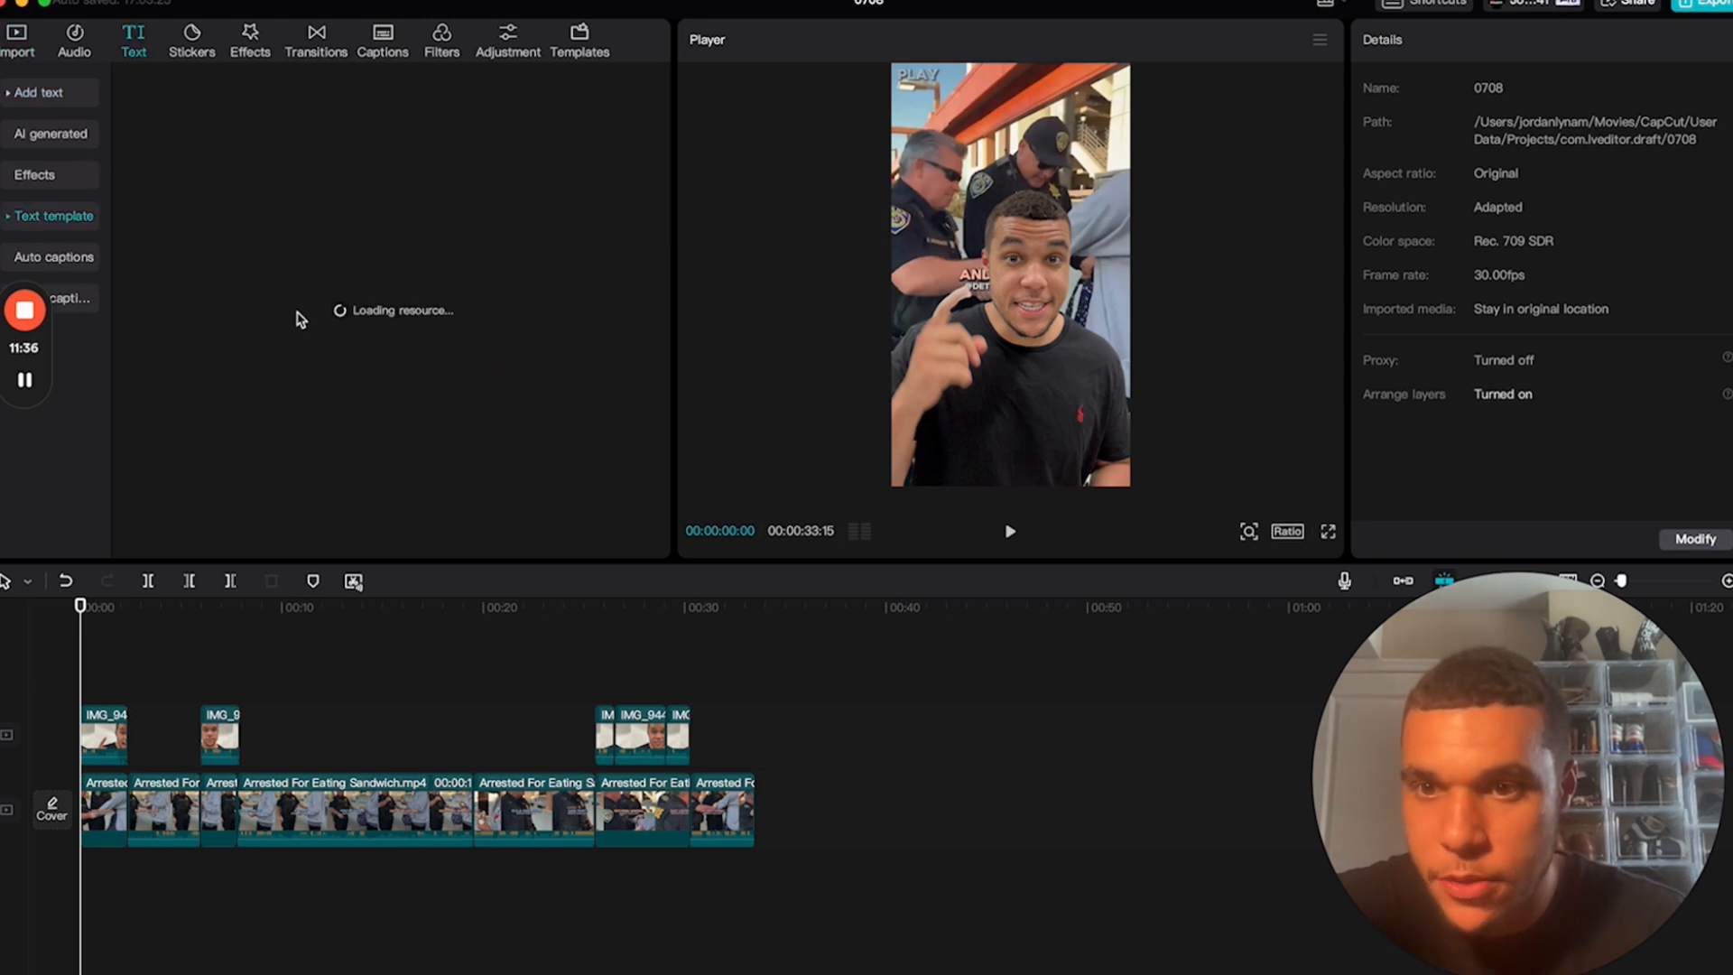
scroll(298, 318, down, 5)
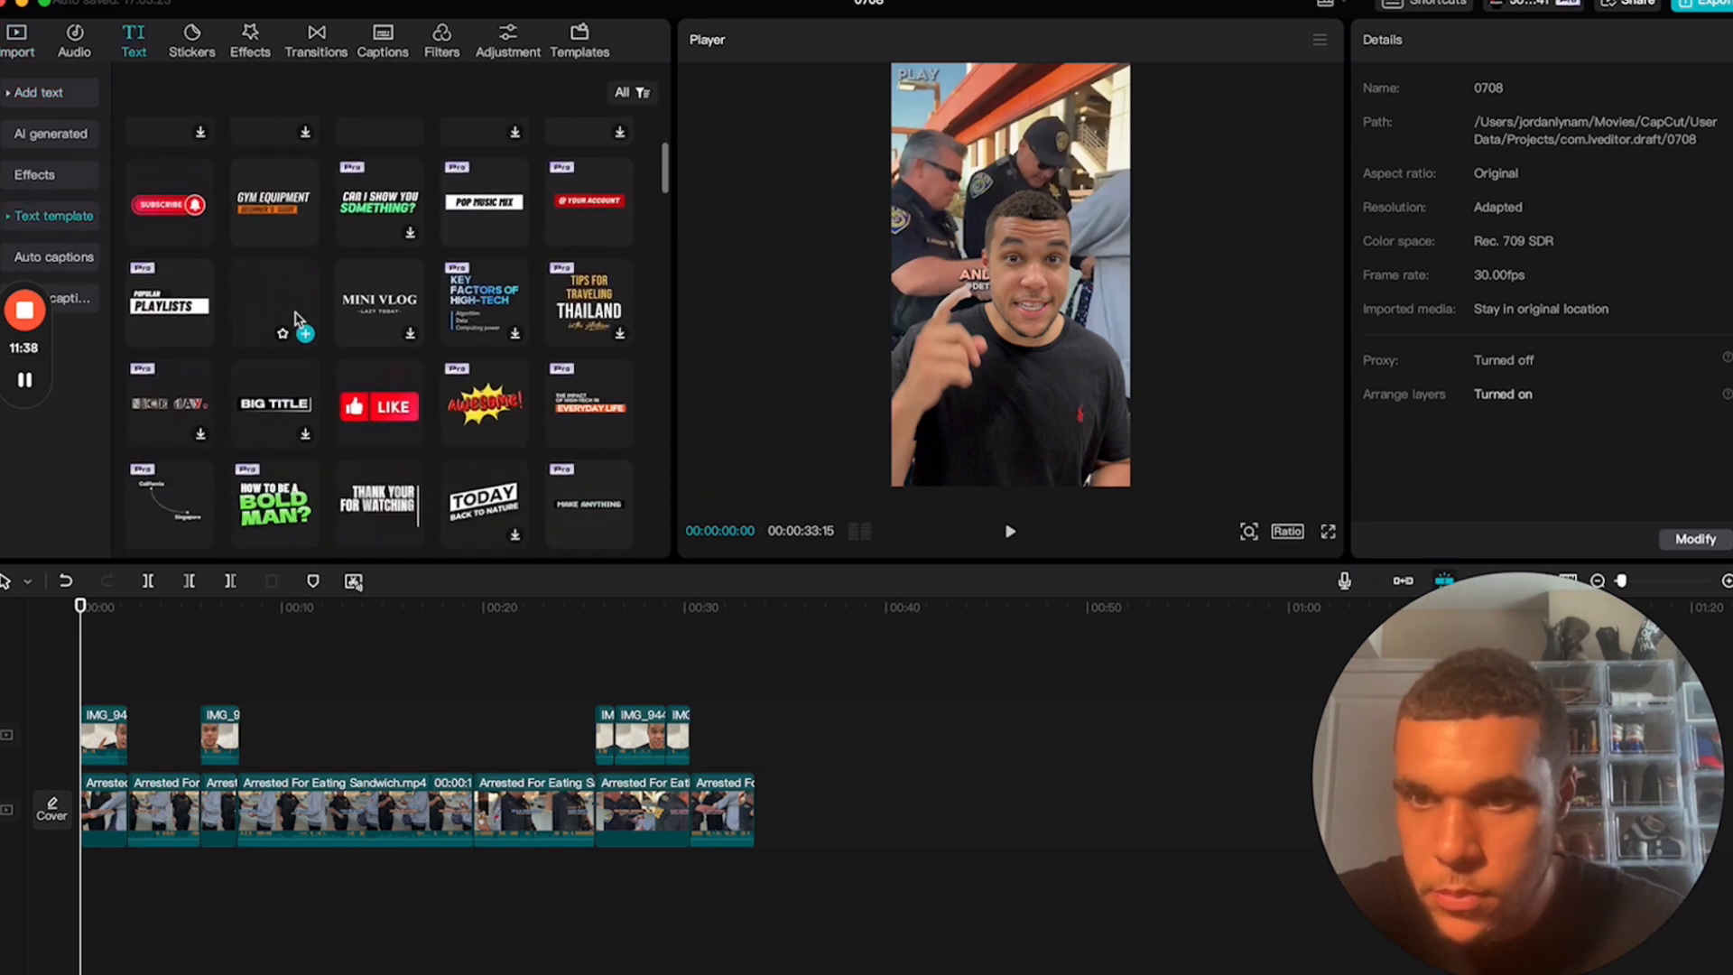
scroll(298, 318, down, 5)
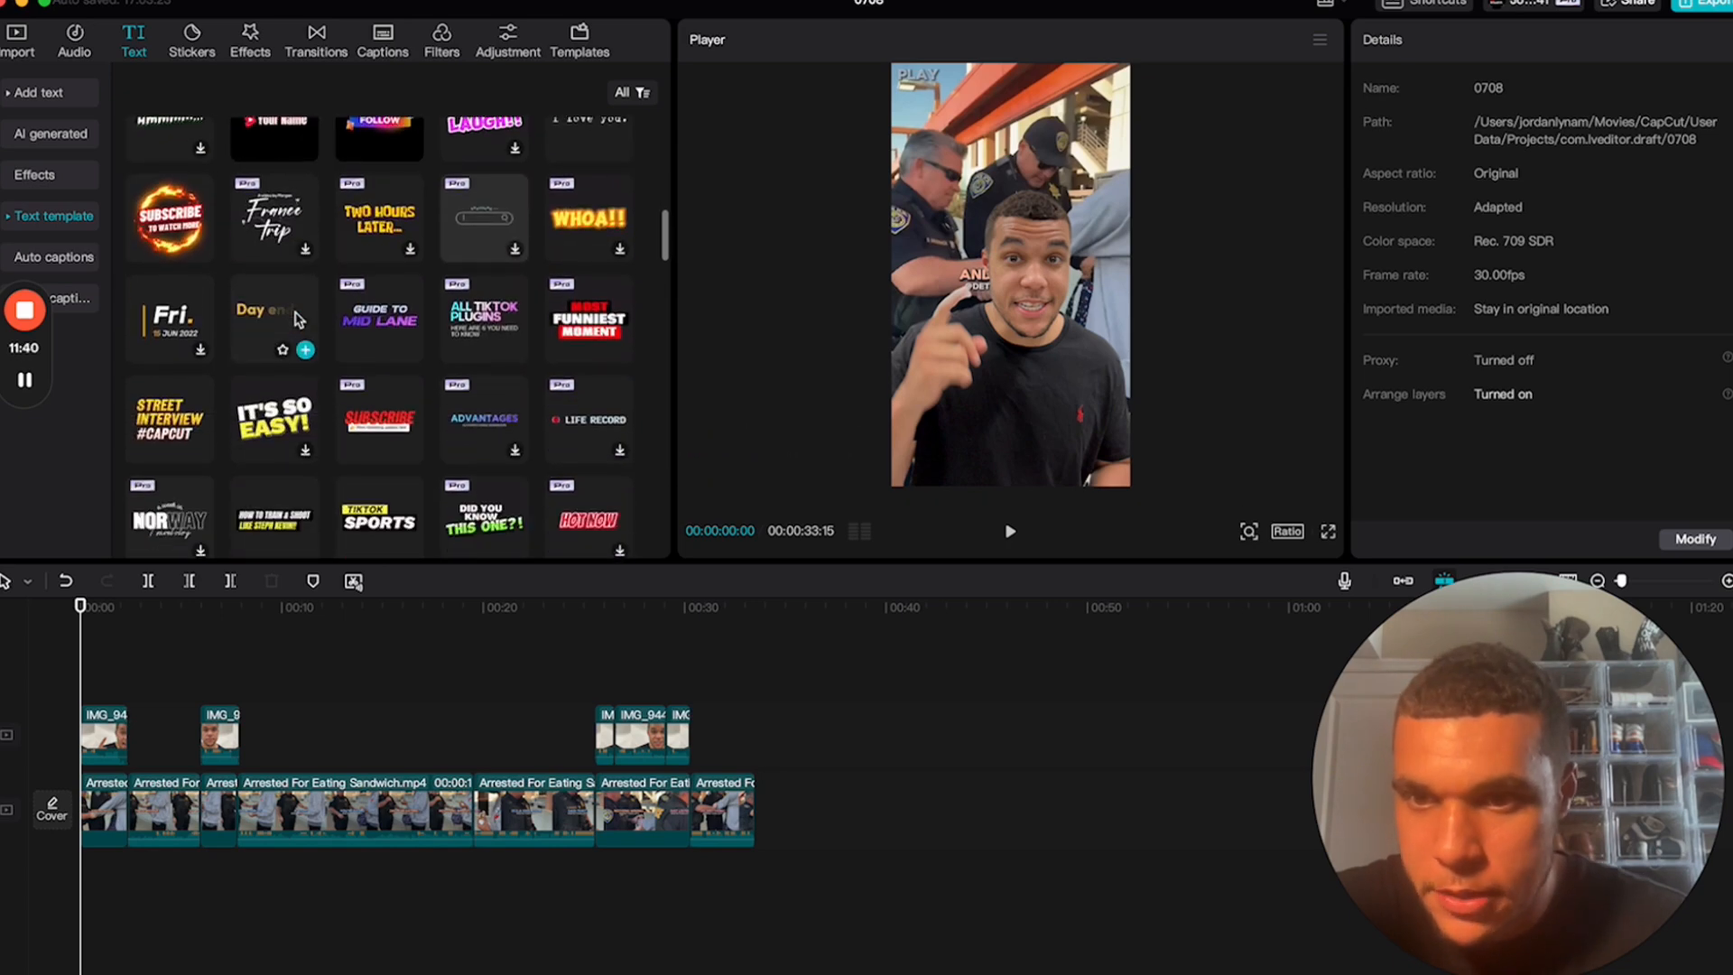
scroll(298, 317, down, 3)
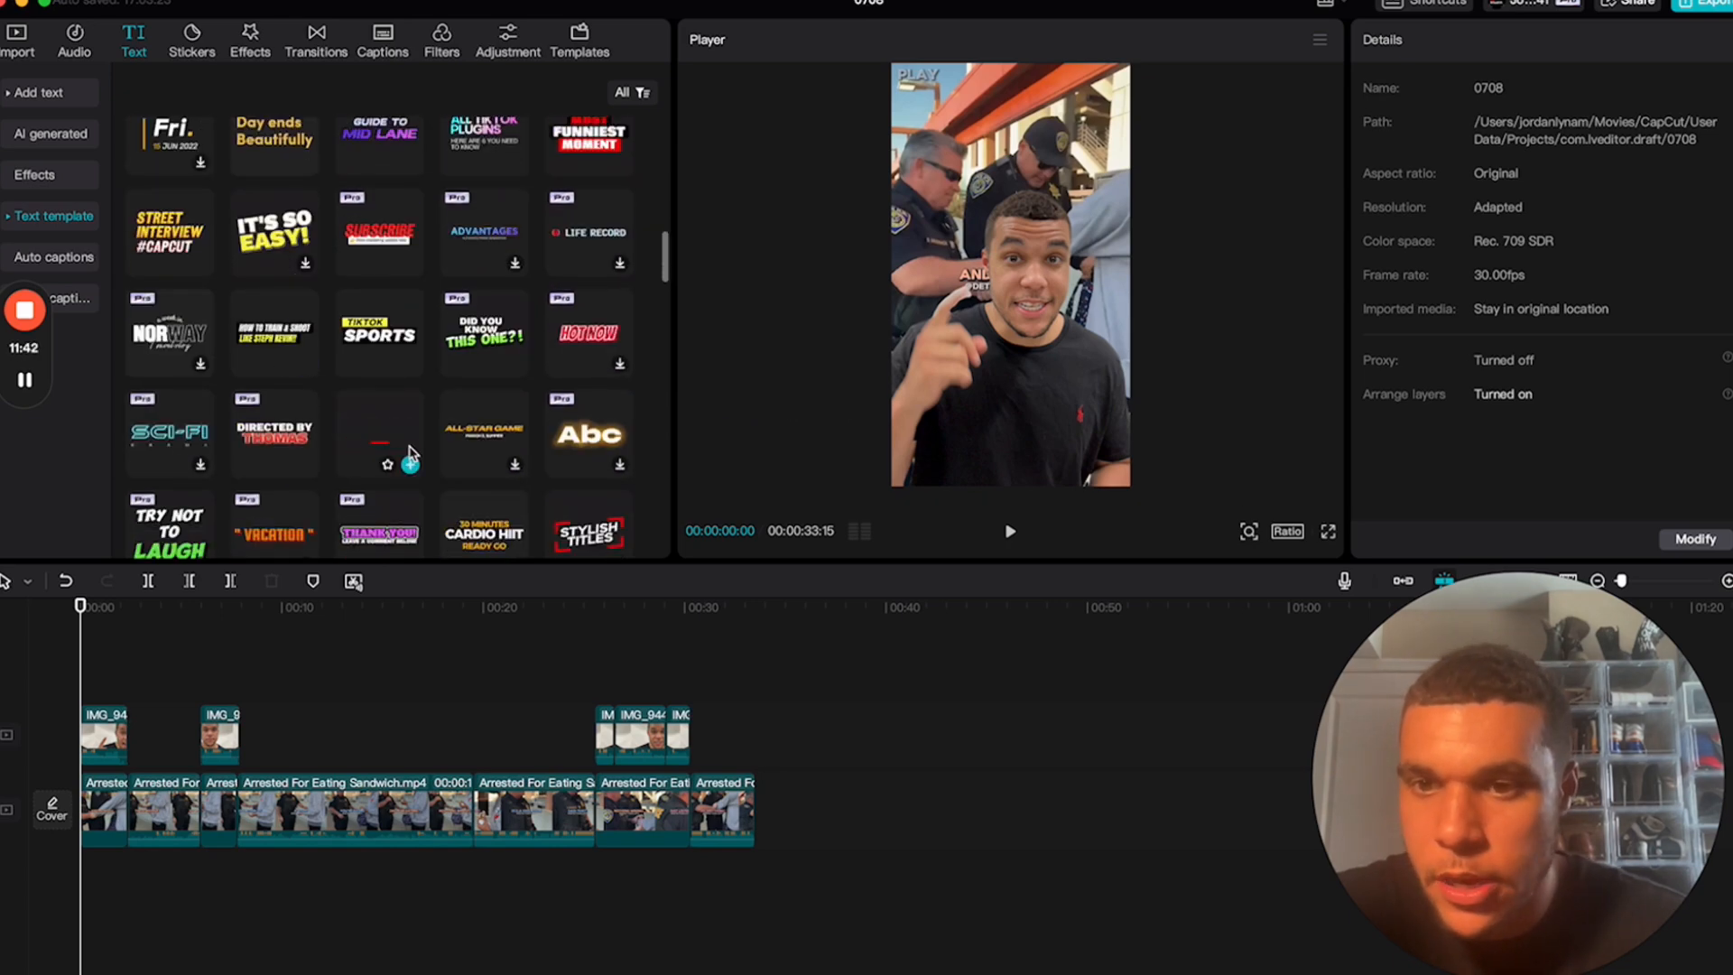
scroll(385, 439, down, 1)
drag(384, 415, 113, 681)
- Change the template's text to ARRESTED in the first paragraph and FOR EATING A SANDWICH in the second
key(space)
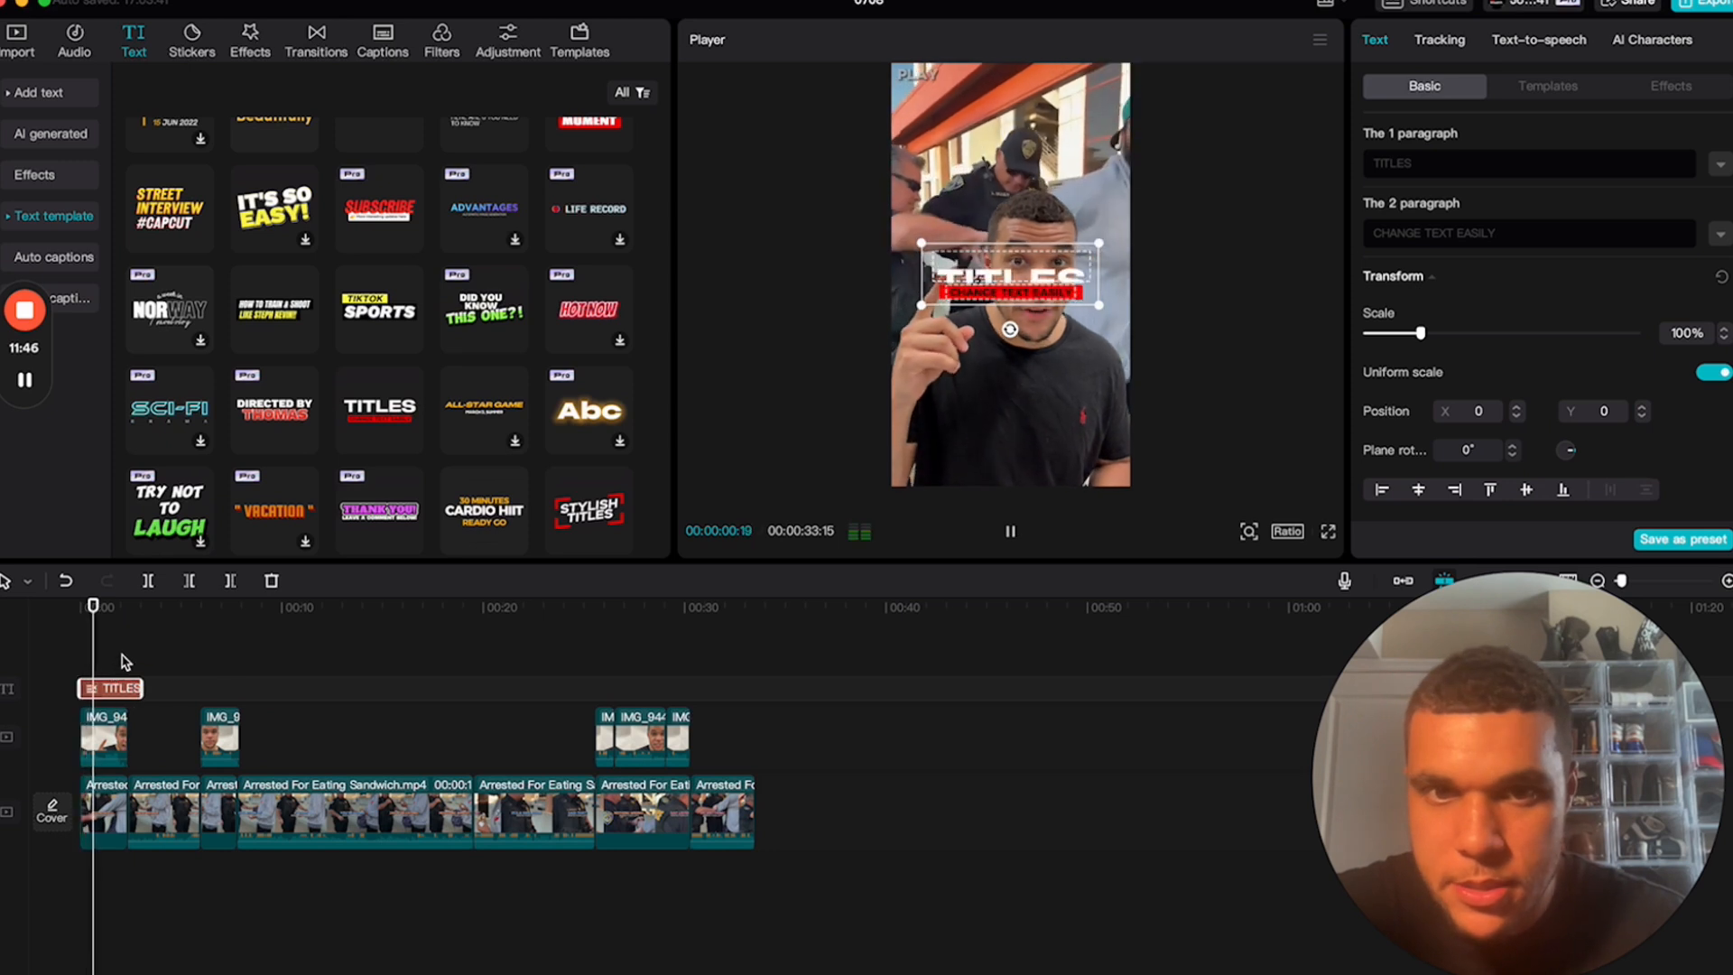
key(space)
text(ATING A SANDWICH)
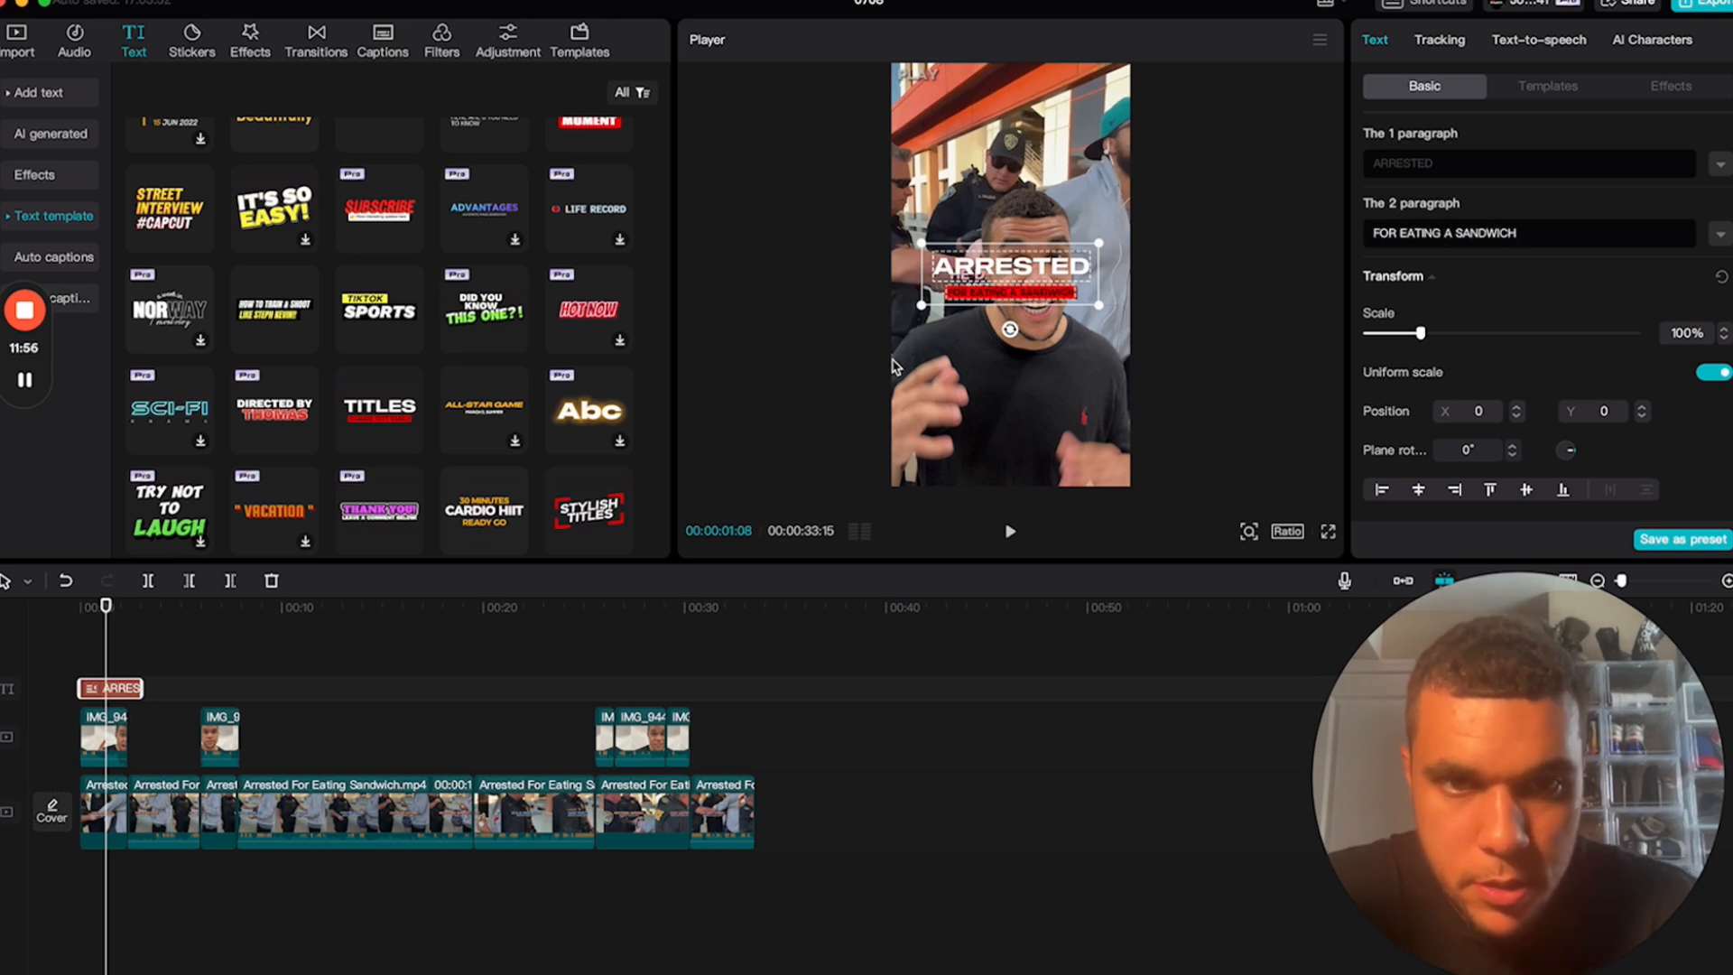
- Scale the title to 122%, lower it to Y -736 and play it from the start
drag(1100, 305, 1117, 308)
drag(1147, 313, 1145, 316)
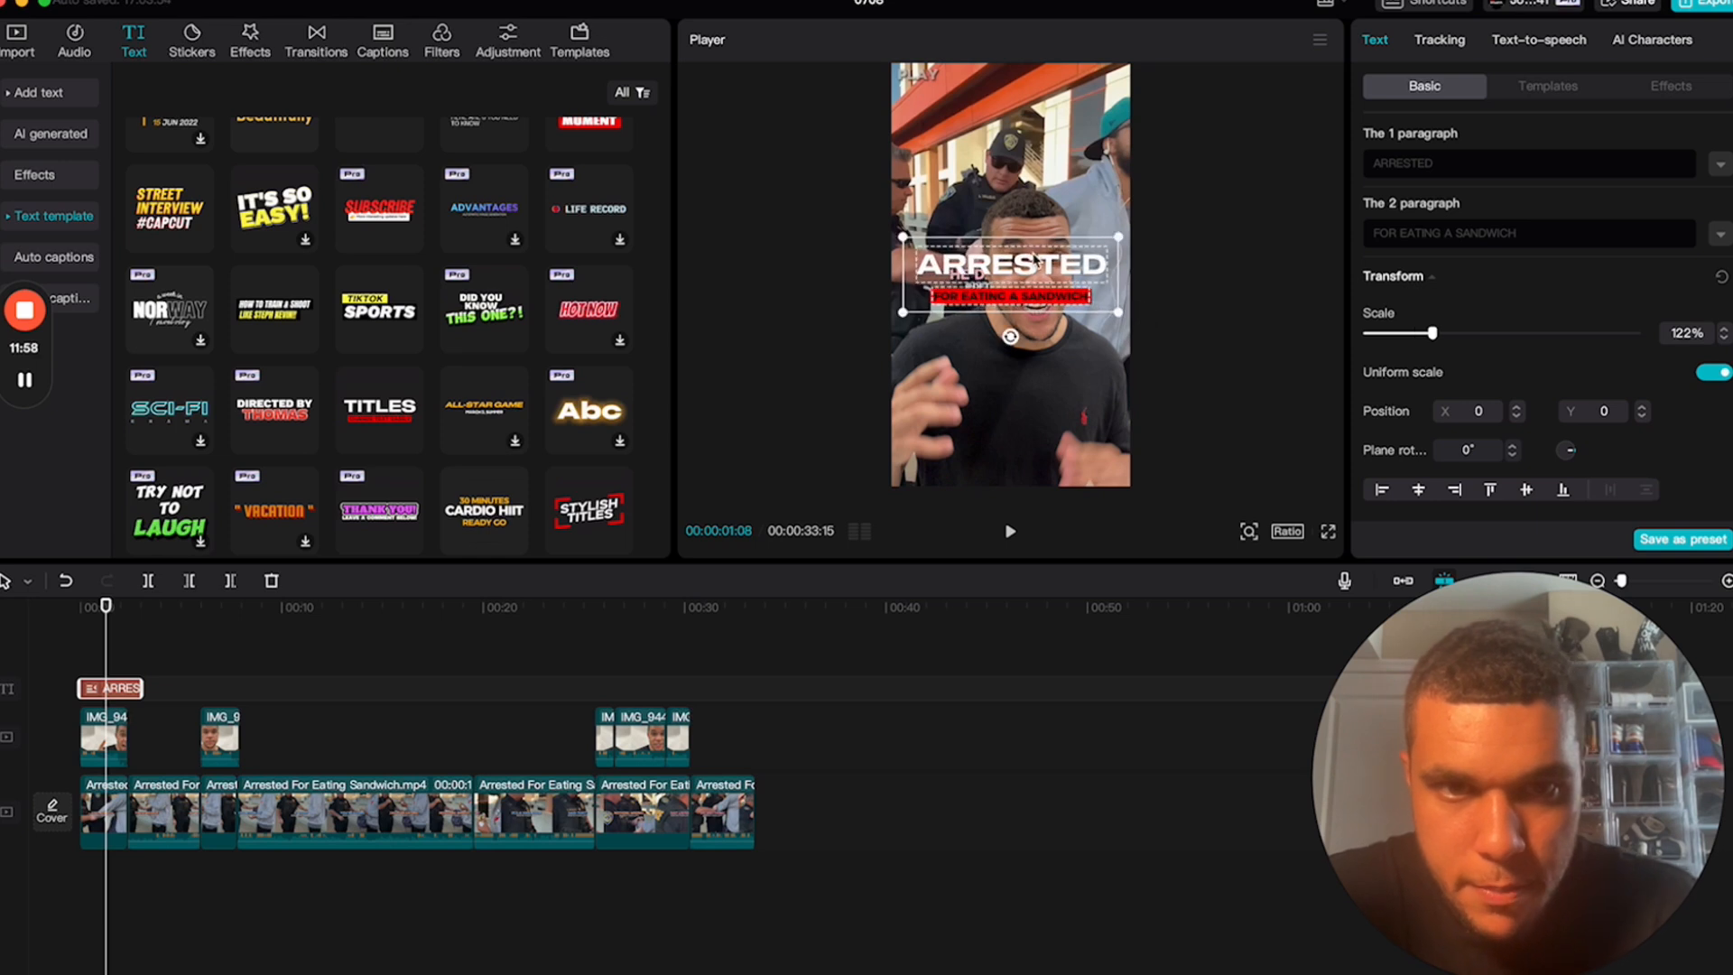
mouse_move(1032, 330)
mouse_down()
mouse_move(1029, 113)
mouse_move(1027, 342)
mouse_up()
drag(110, 610, 65, 612)
key(space)
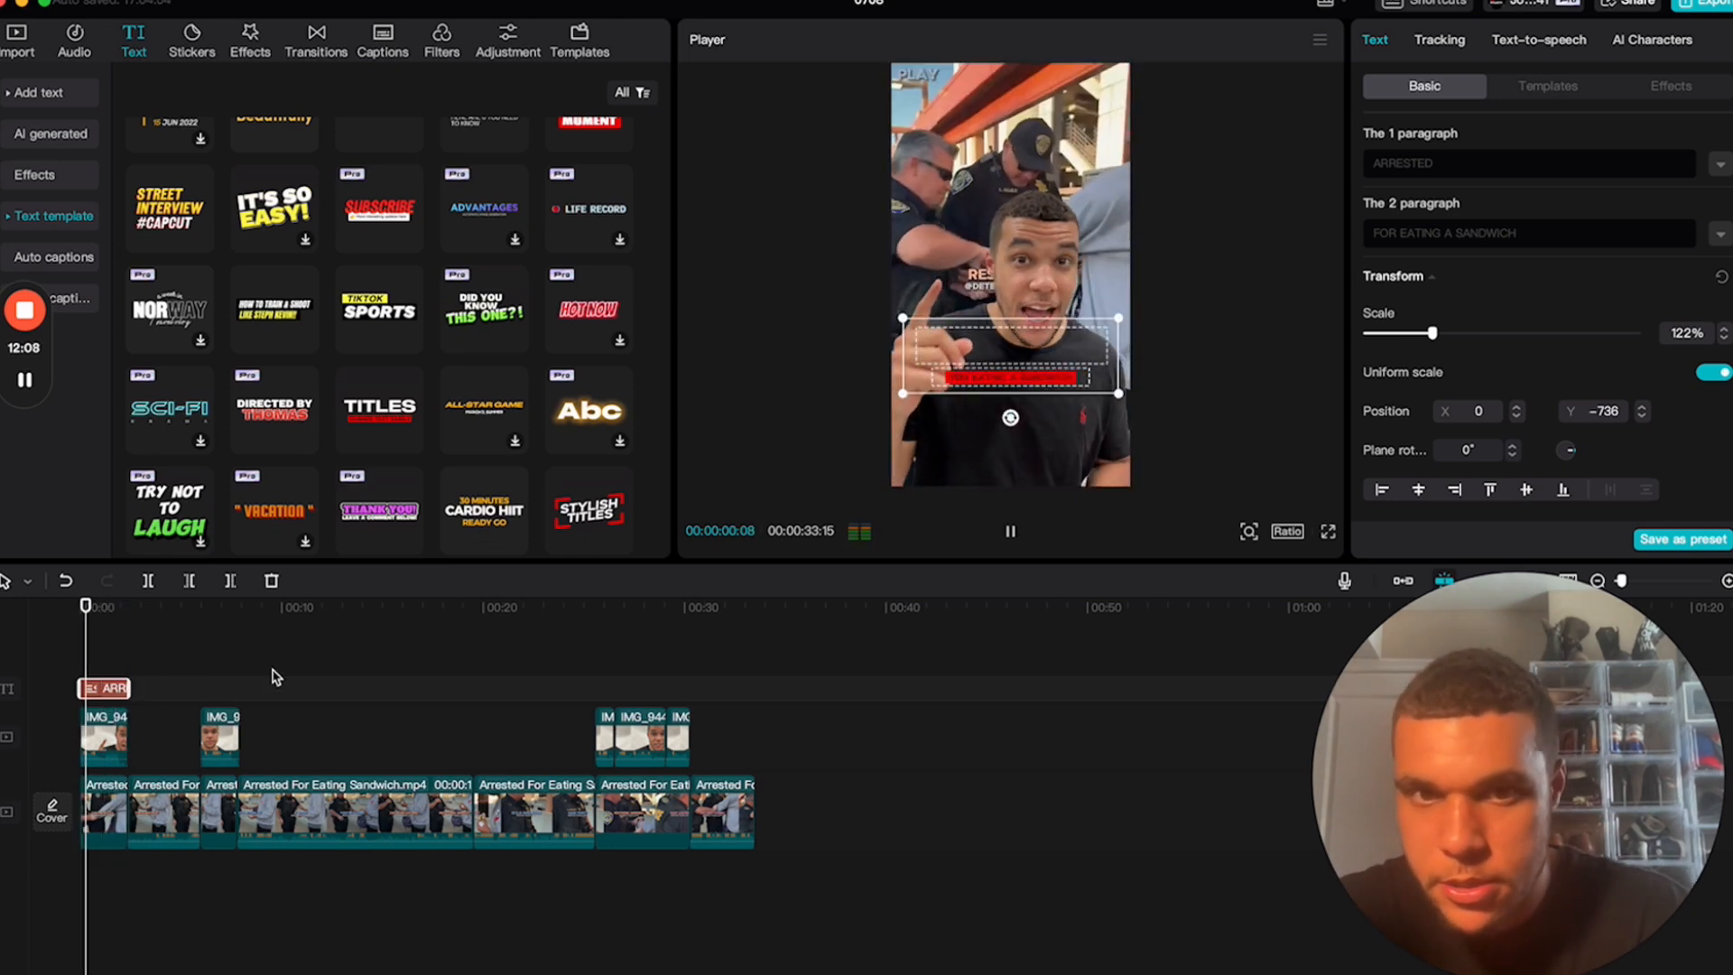
key(space)
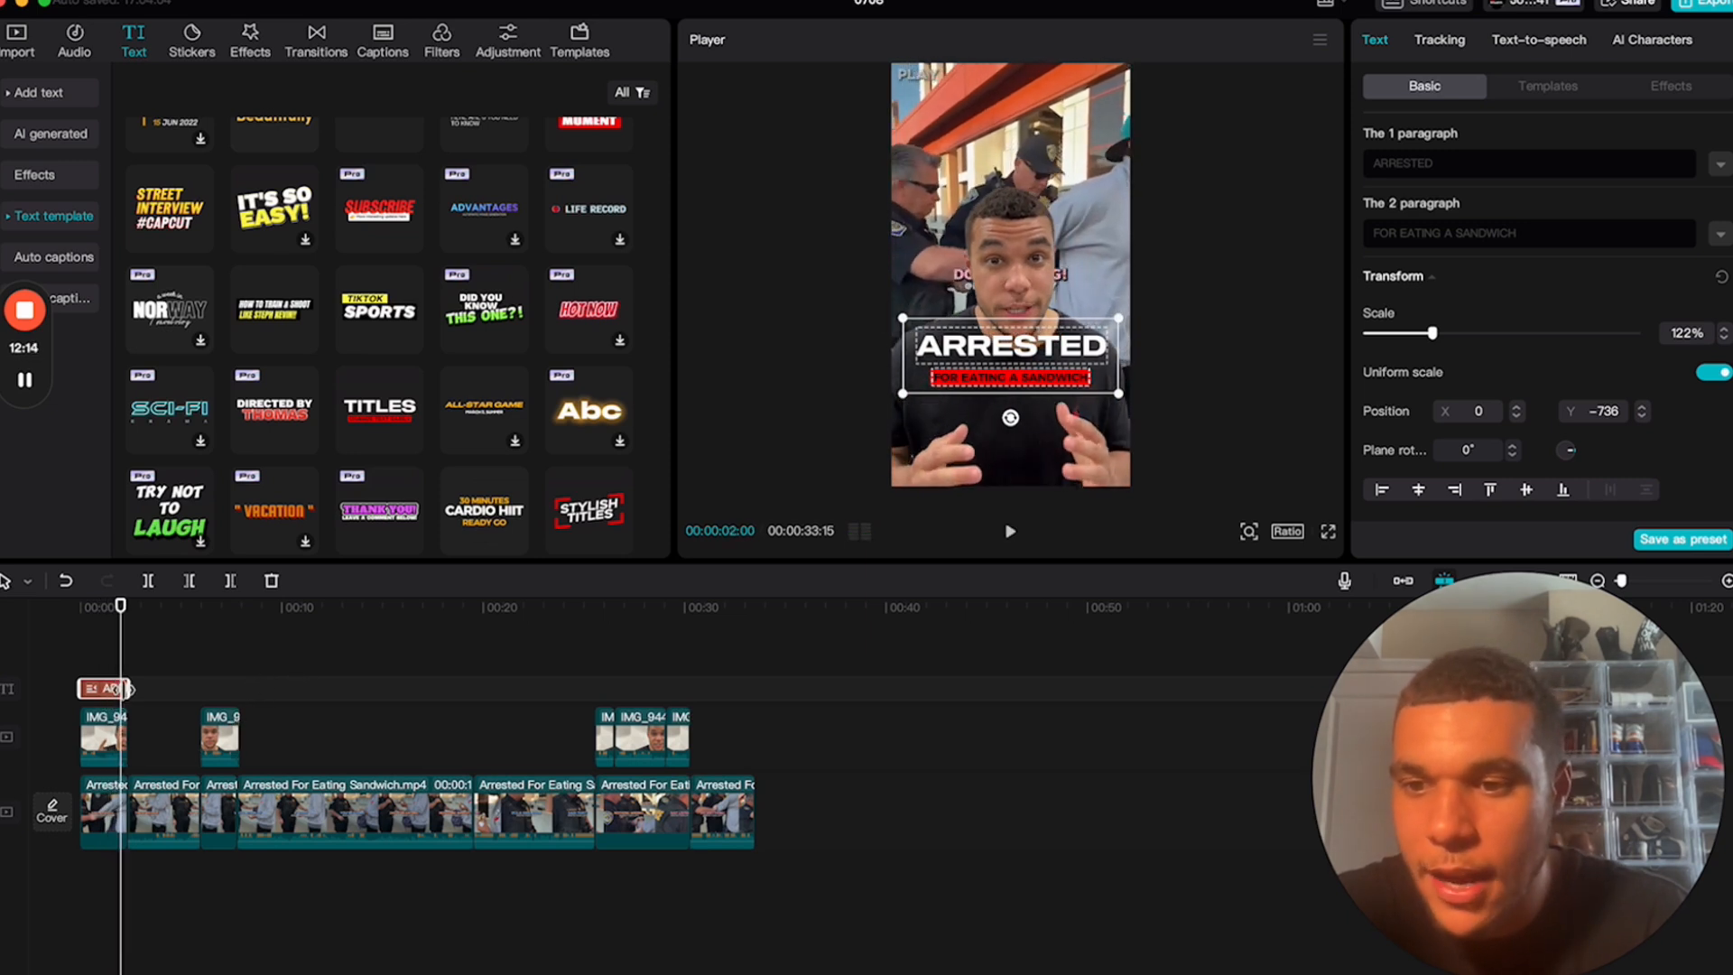
- Extend the ARRESTED title to 00:00:06:23 and turn it into a compound clip
drag(127, 689, 217, 689)
right_click(163, 692)
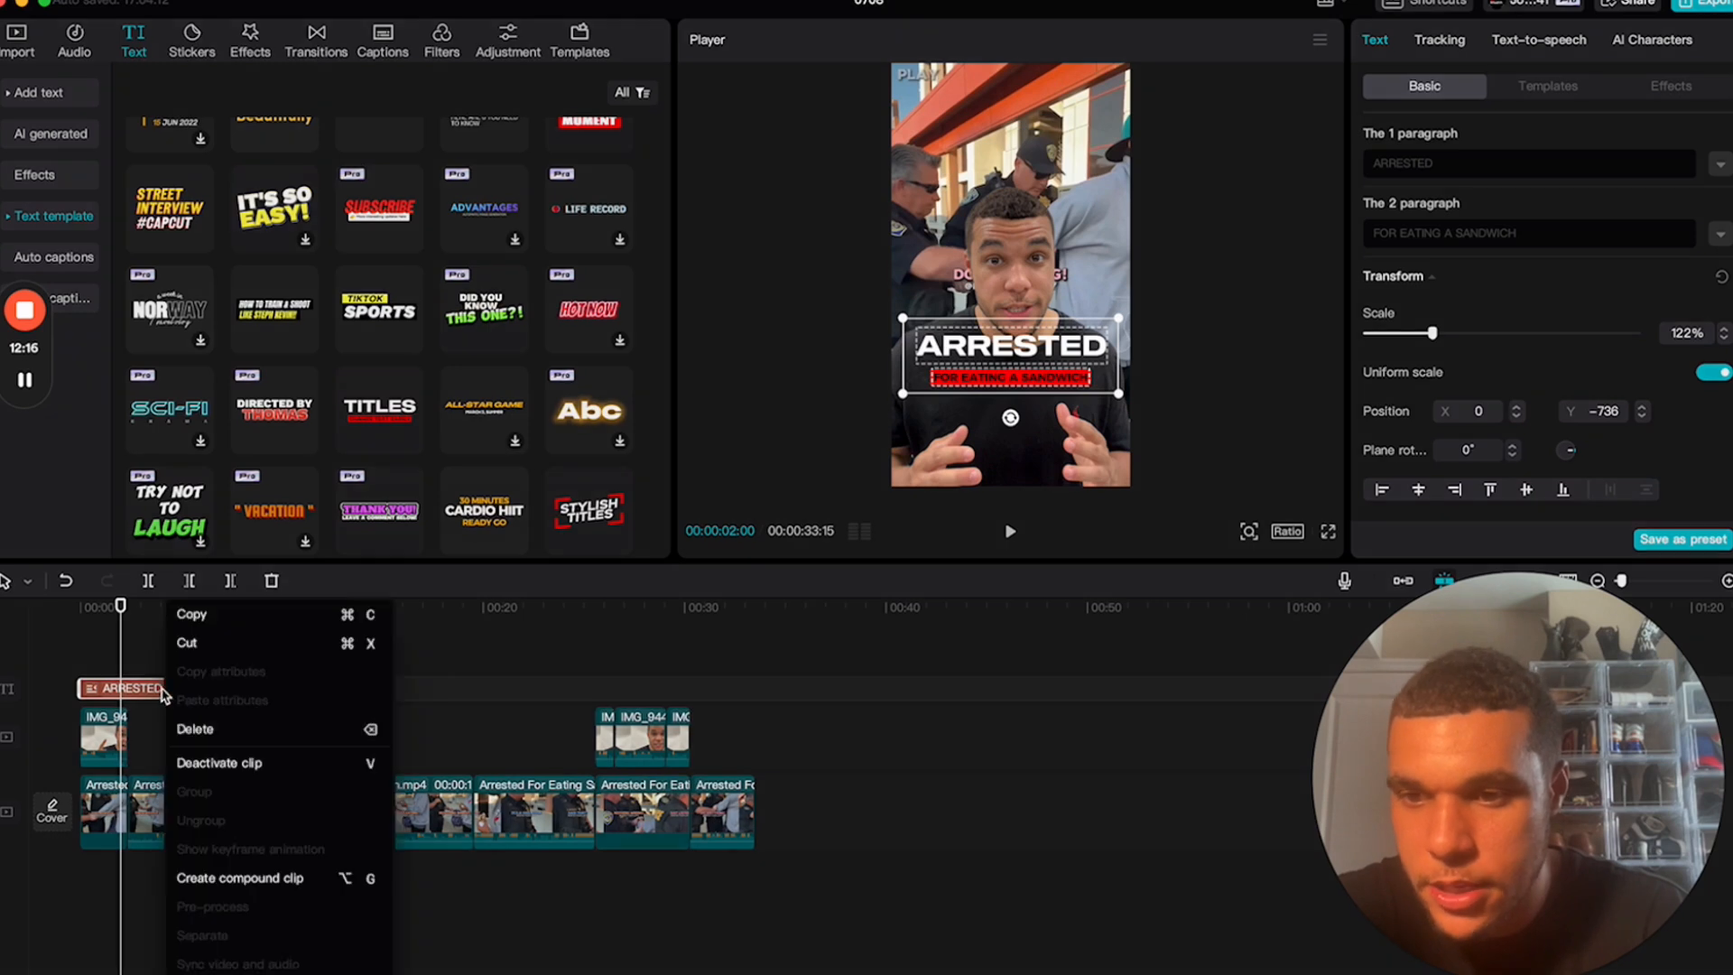
click(254, 884)
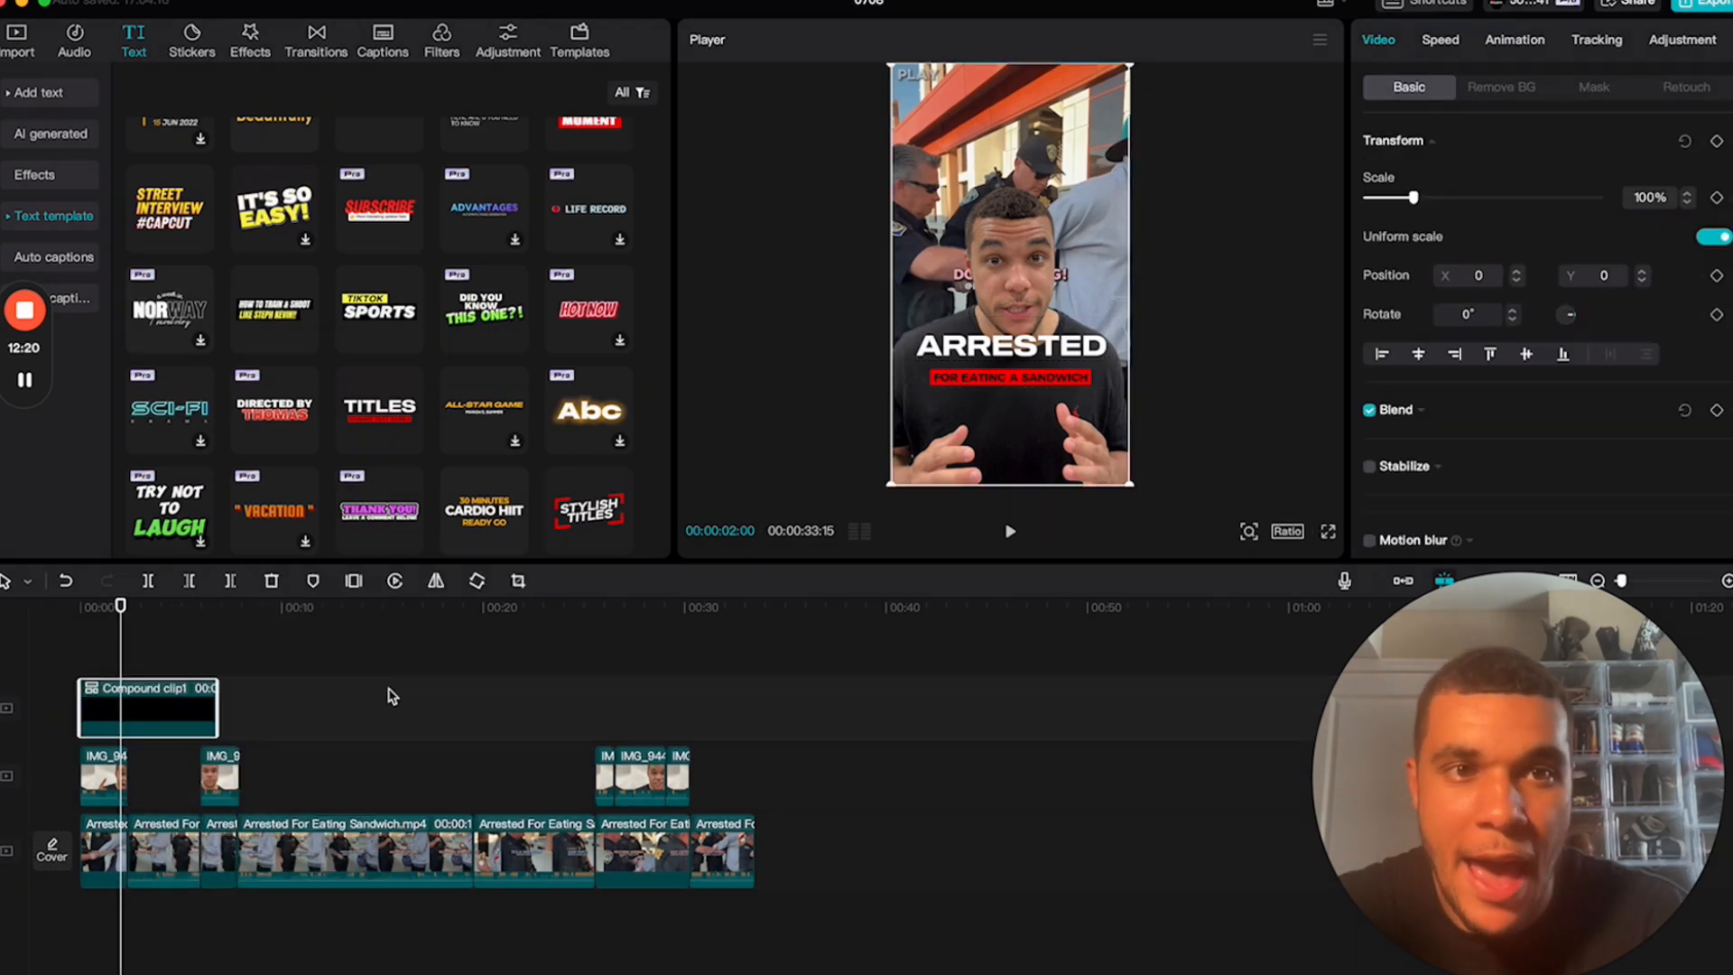
- Trim the opening of the title's compound clip to a length of 00:00:05:20, keep it at the video's start and play it
click(86, 619)
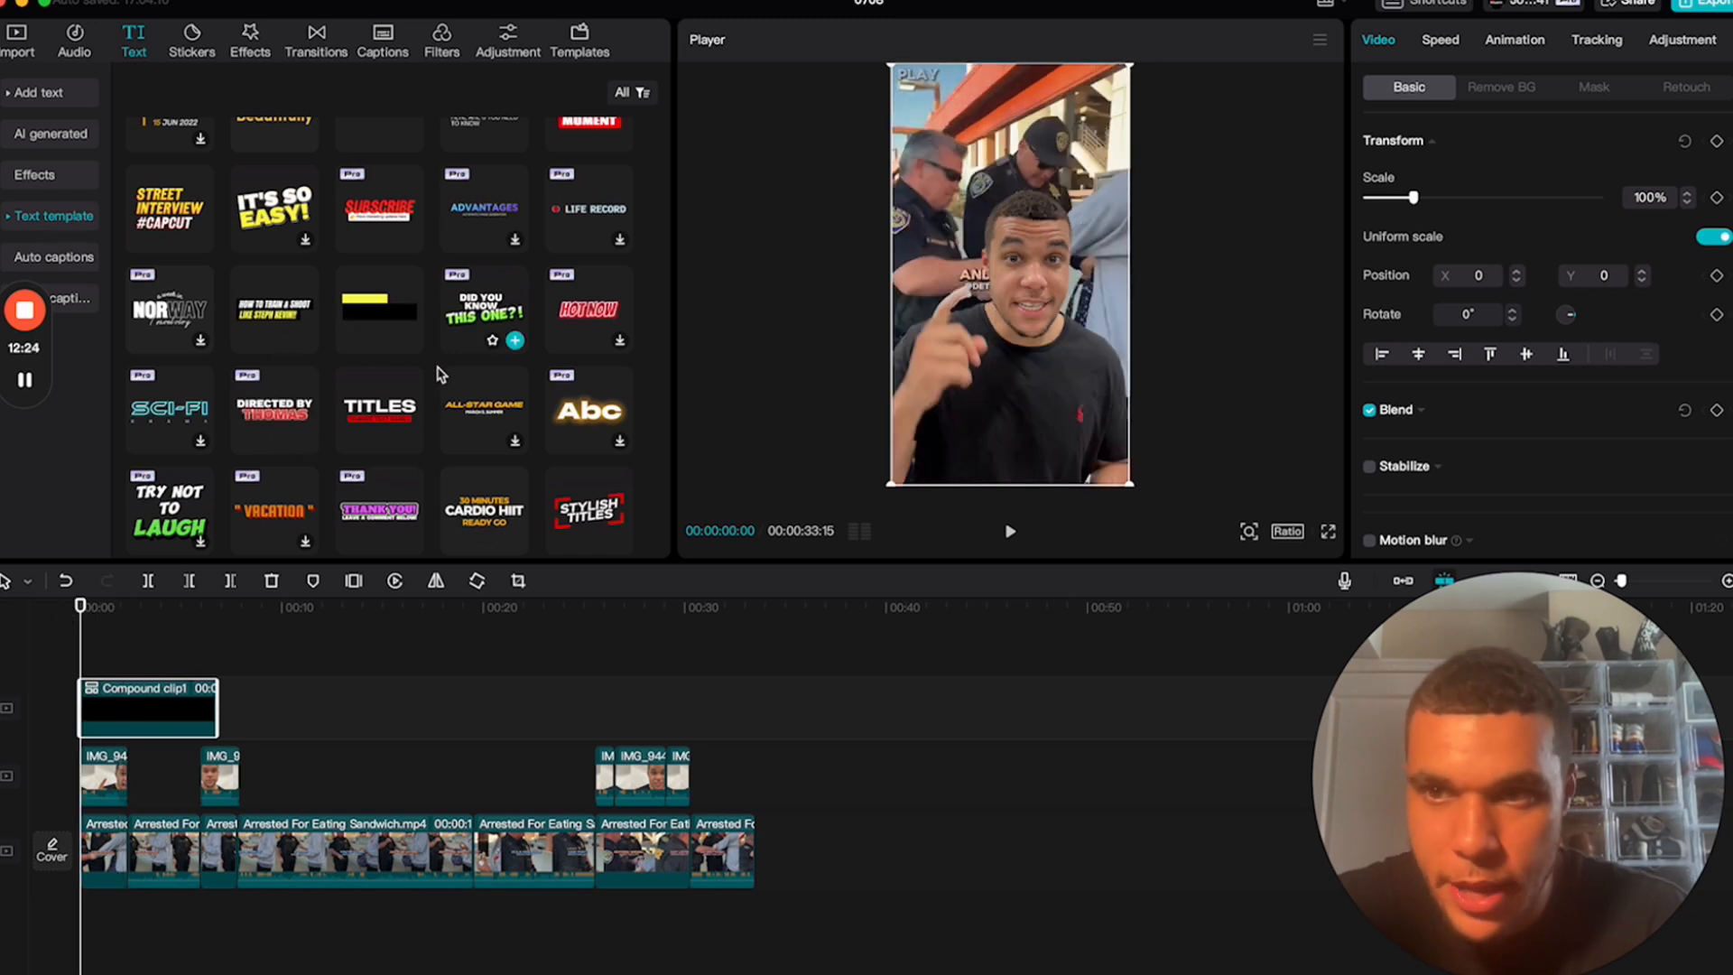
click(1535, 50)
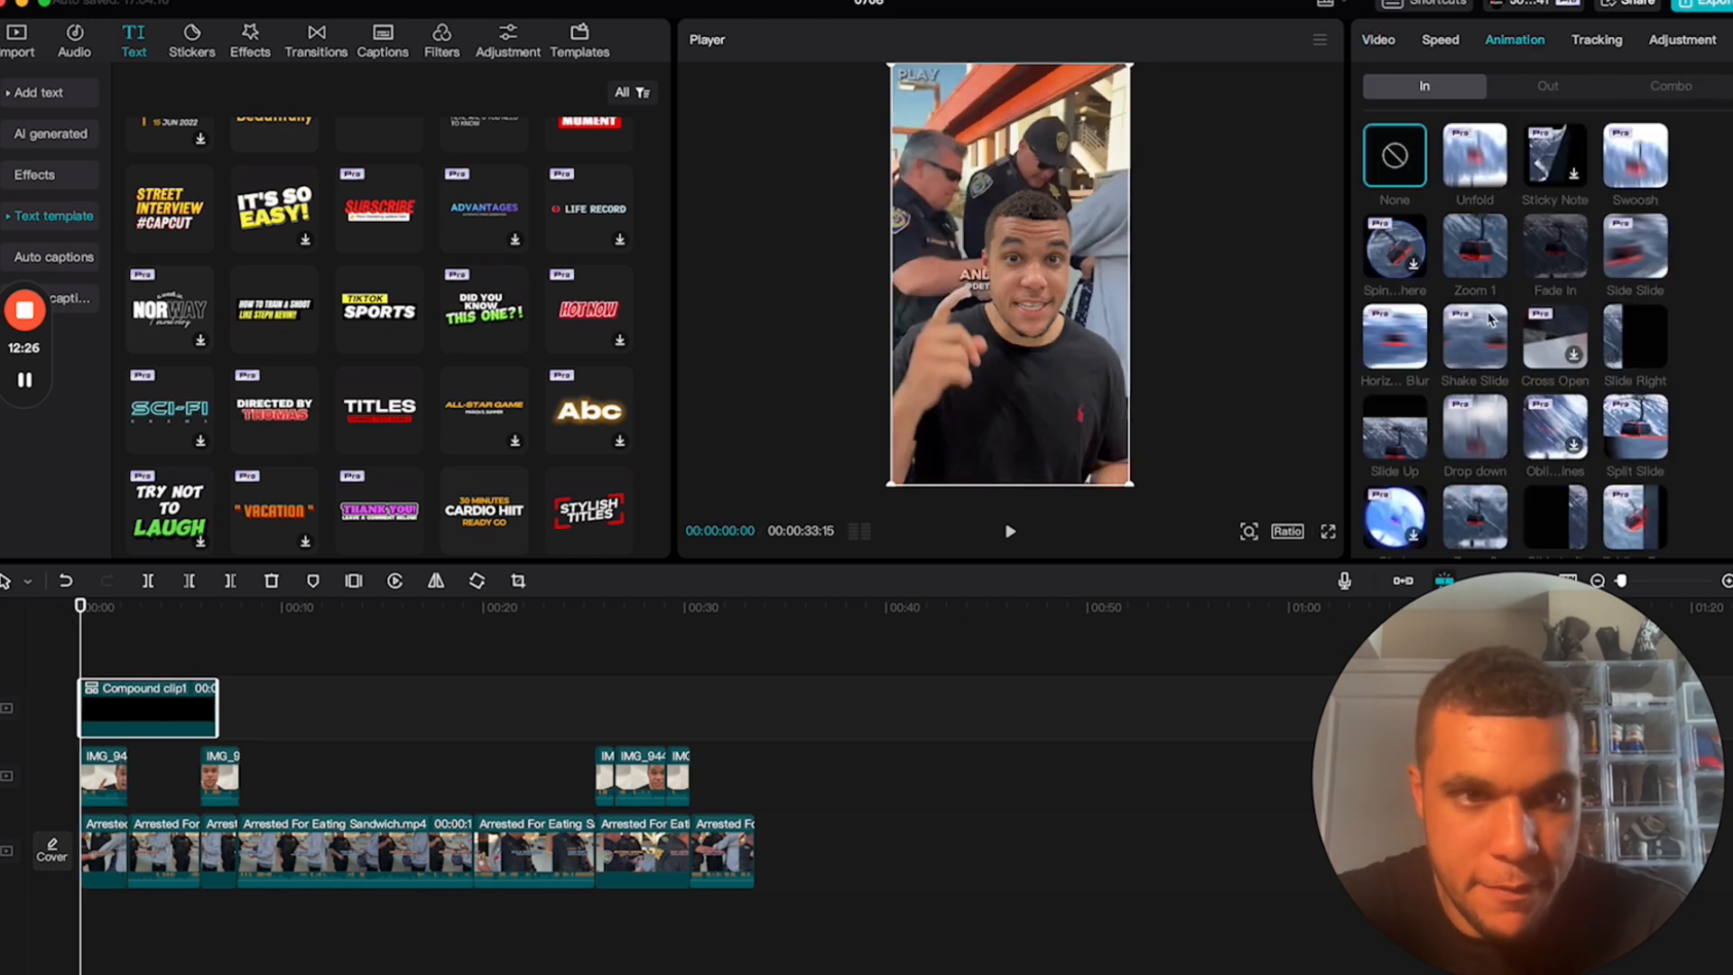
scroll(113, 738, up, 3)
scroll(113, 739, up, 2)
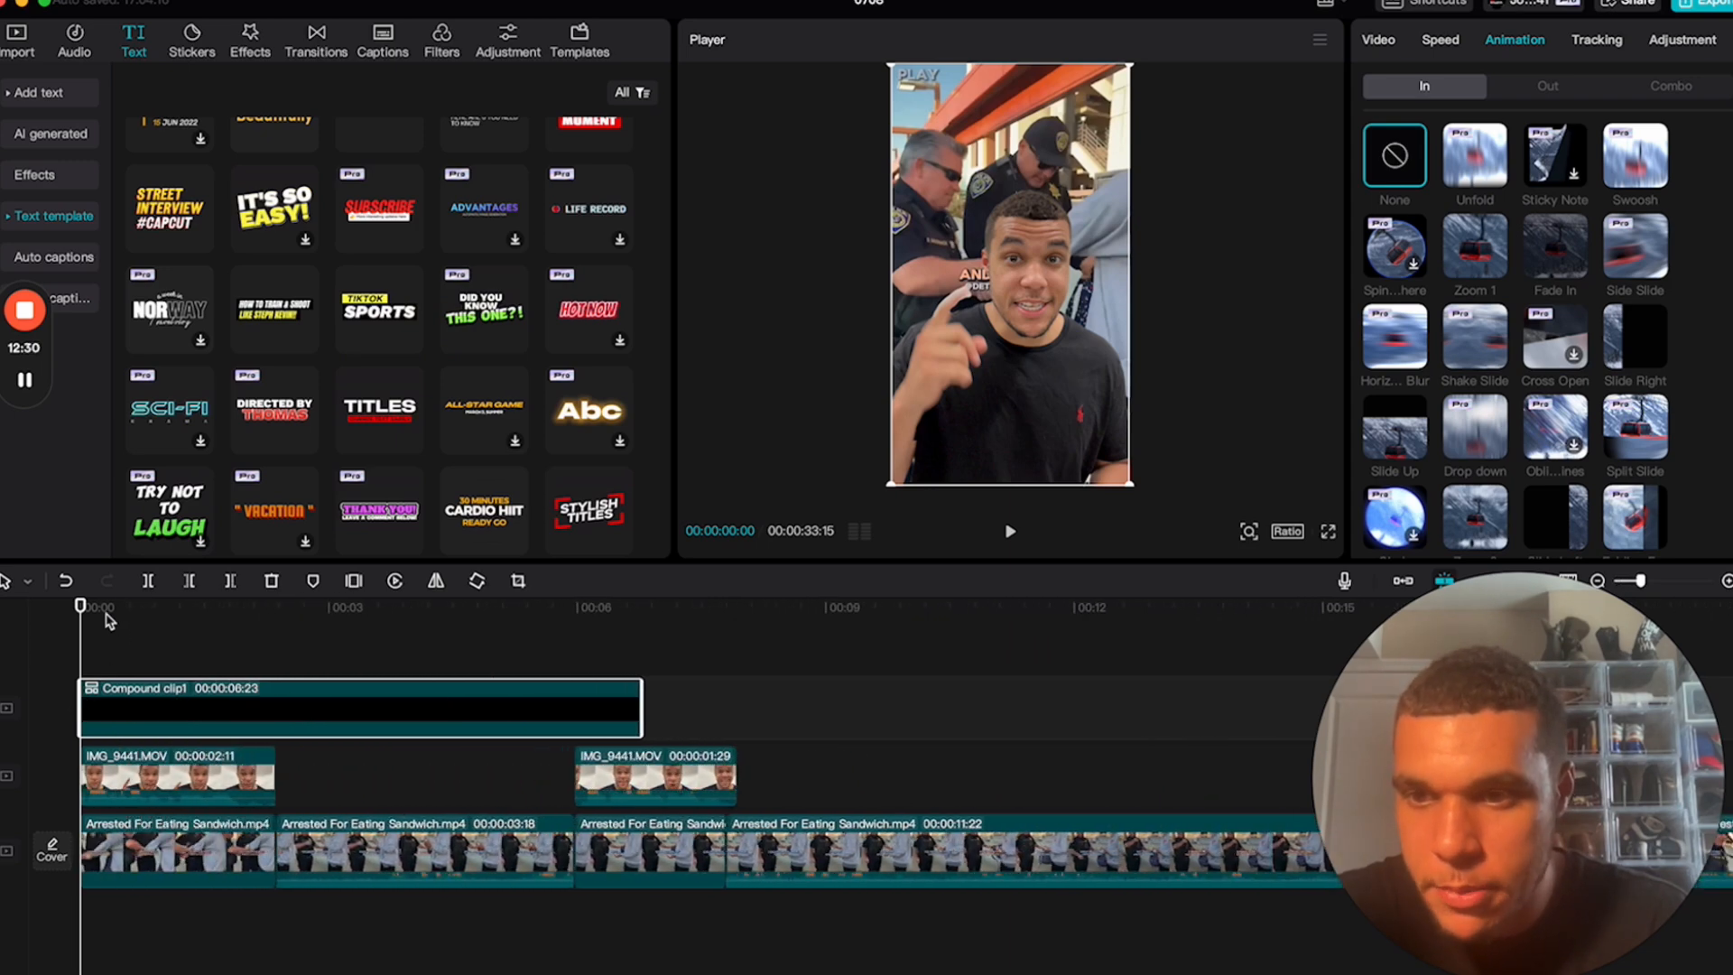
drag(104, 606, 174, 630)
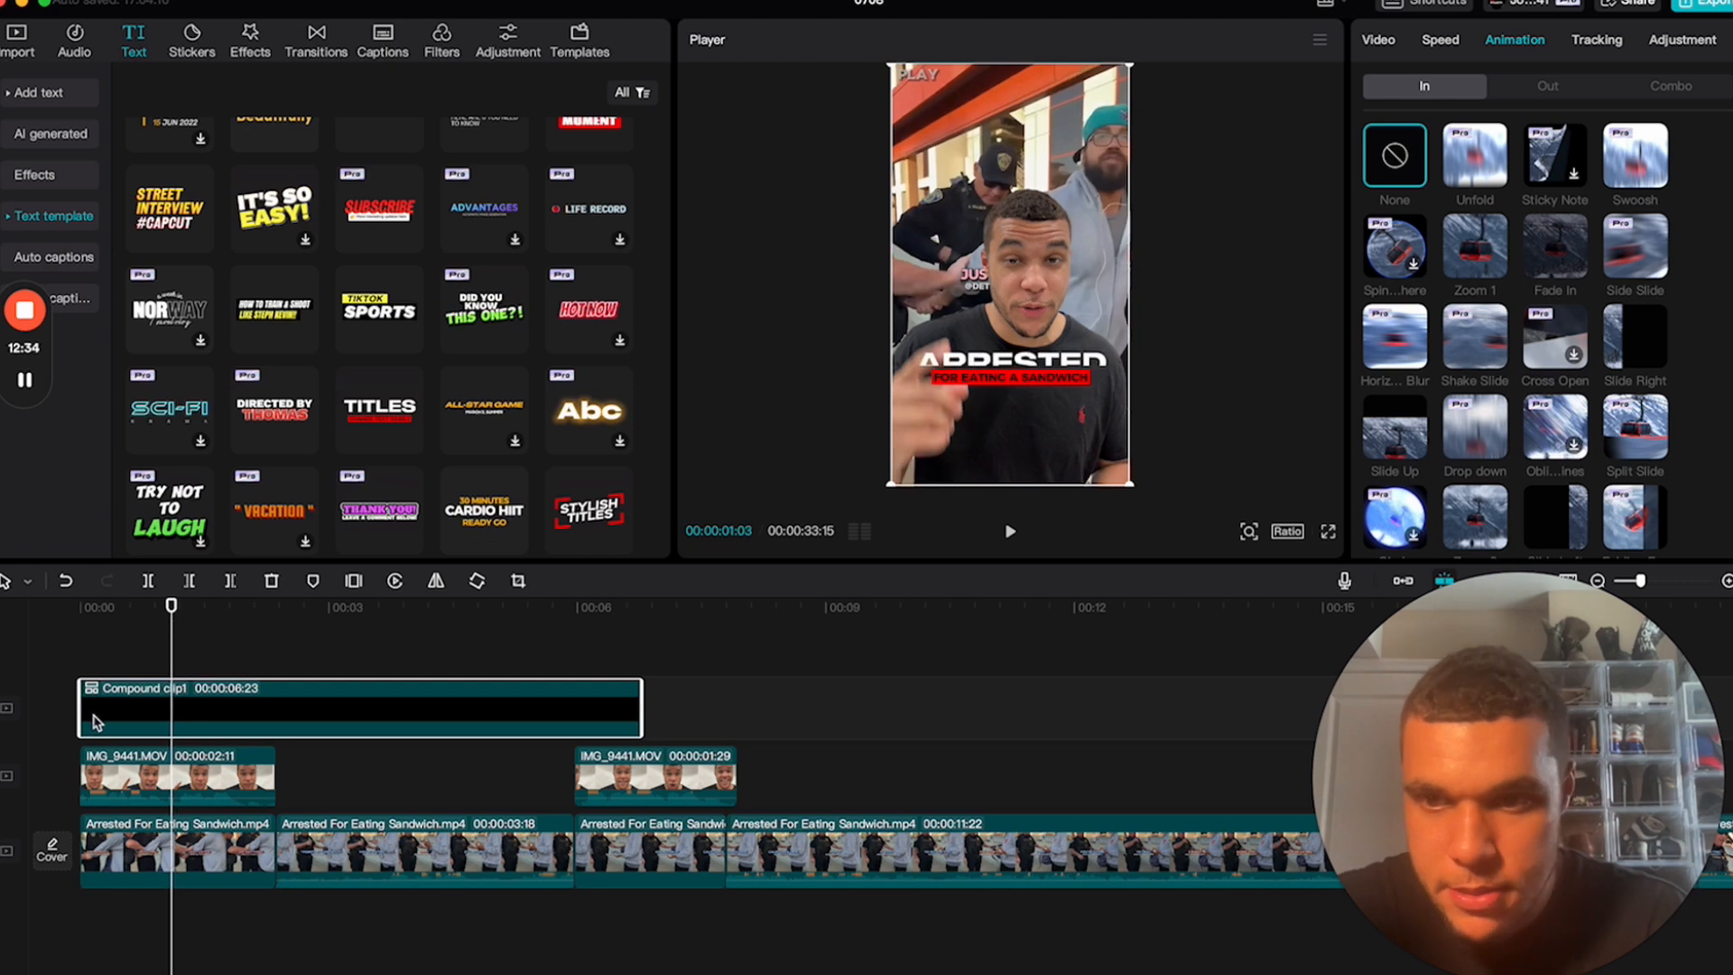
drag(80, 697, 135, 706)
click(121, 612)
click(59, 613)
key(space)
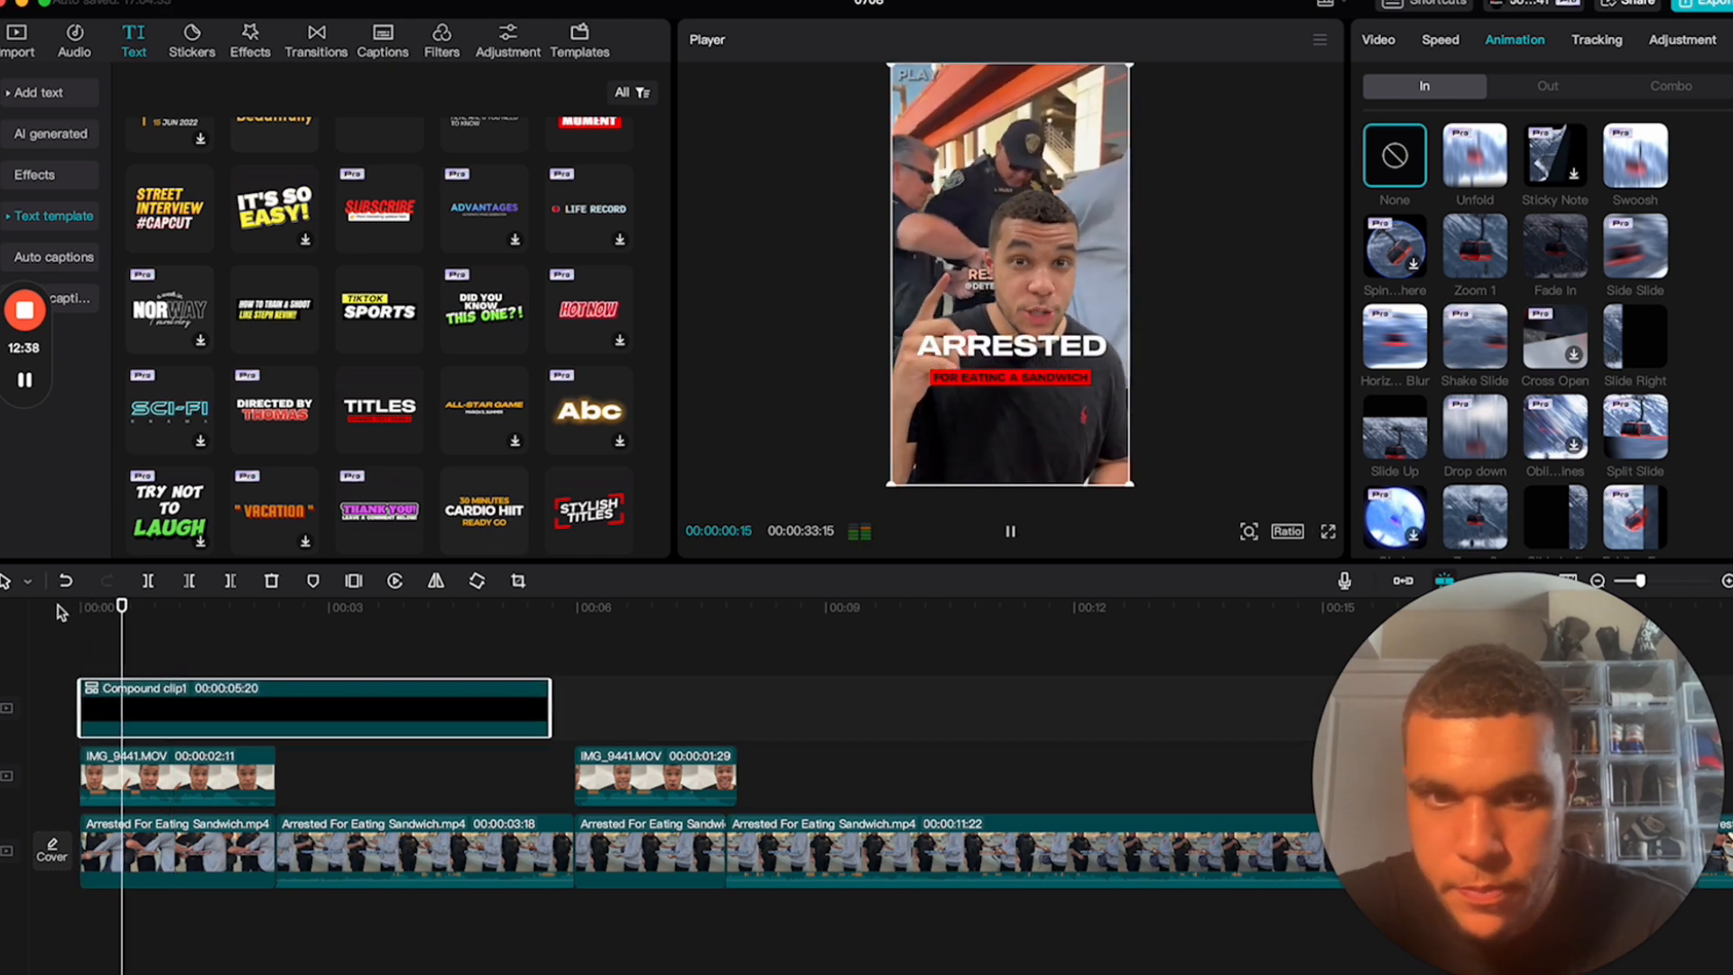
- Shorten the end of the compound clip to 00:00:02:11, matching the first talking-head clip, and return to the video's start
key(space)
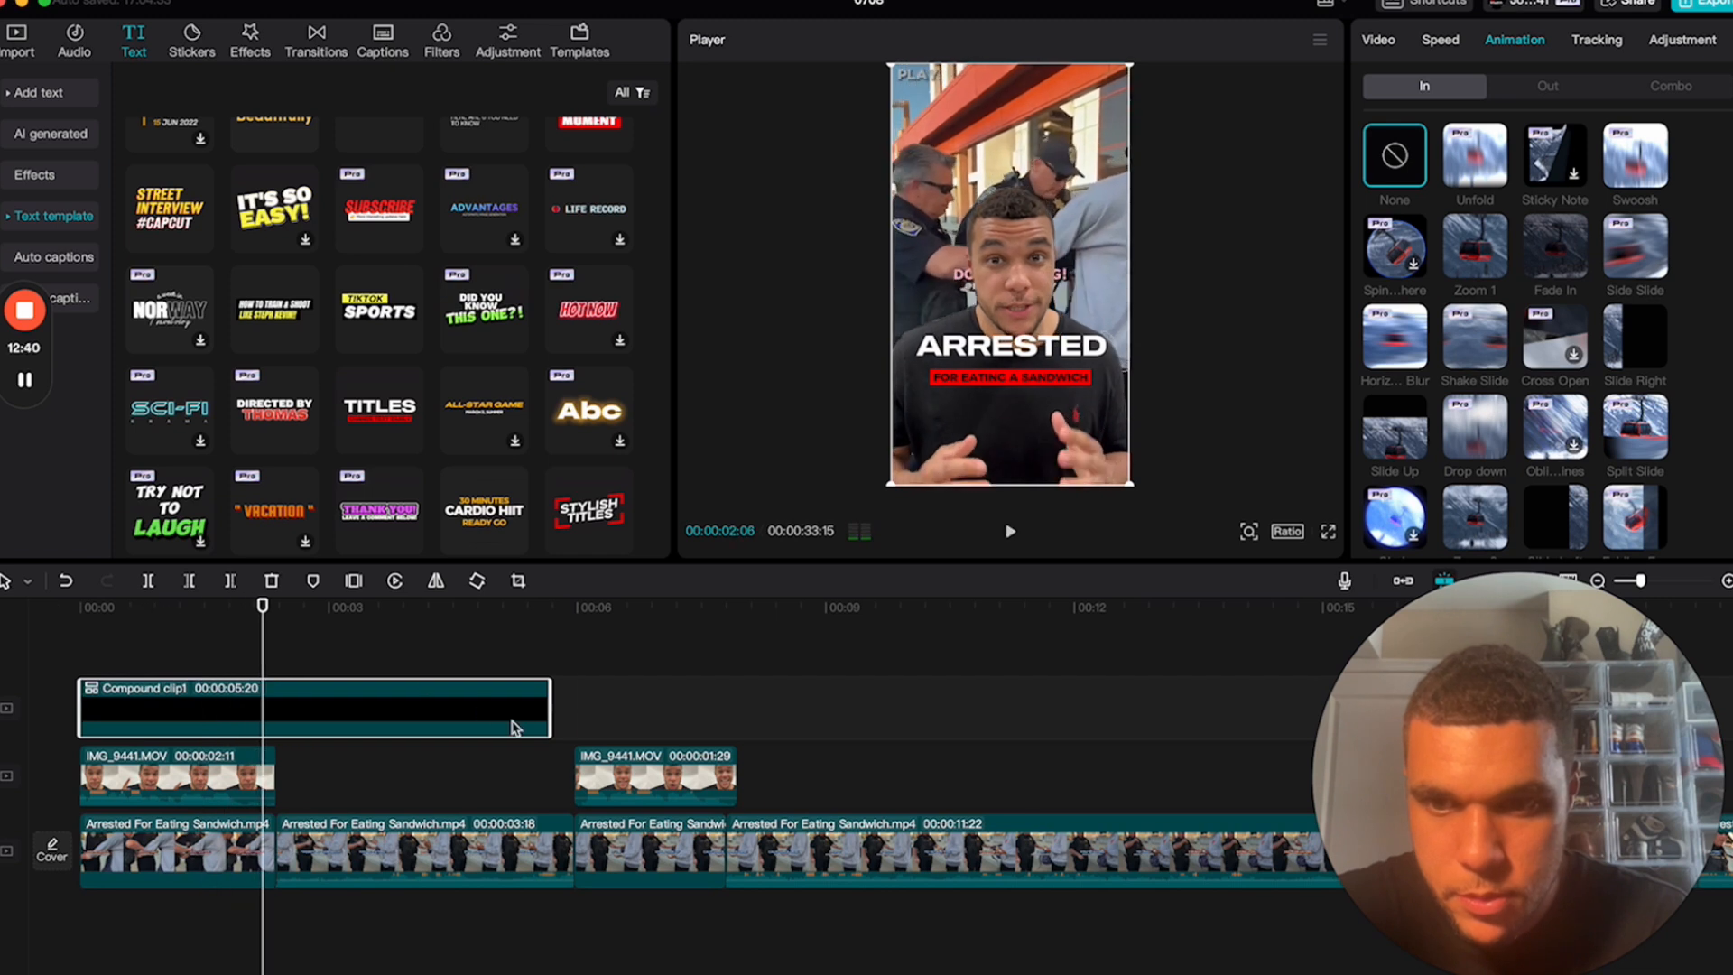
drag(548, 708, 276, 707)
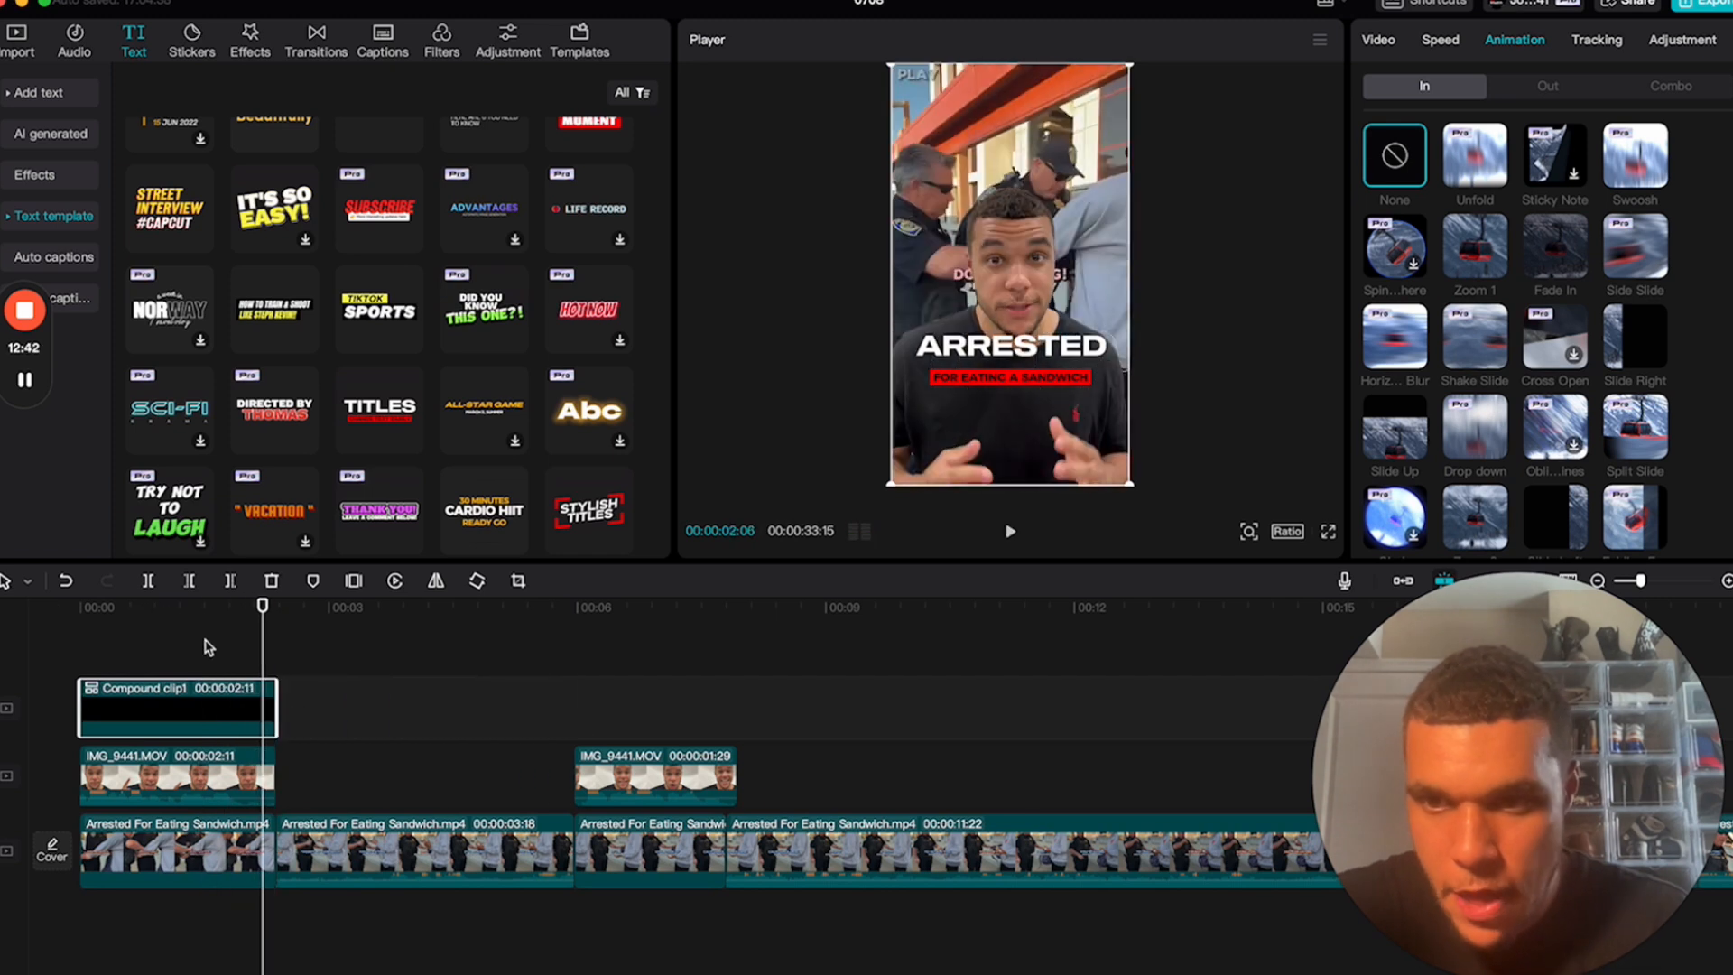
click(20, 617)
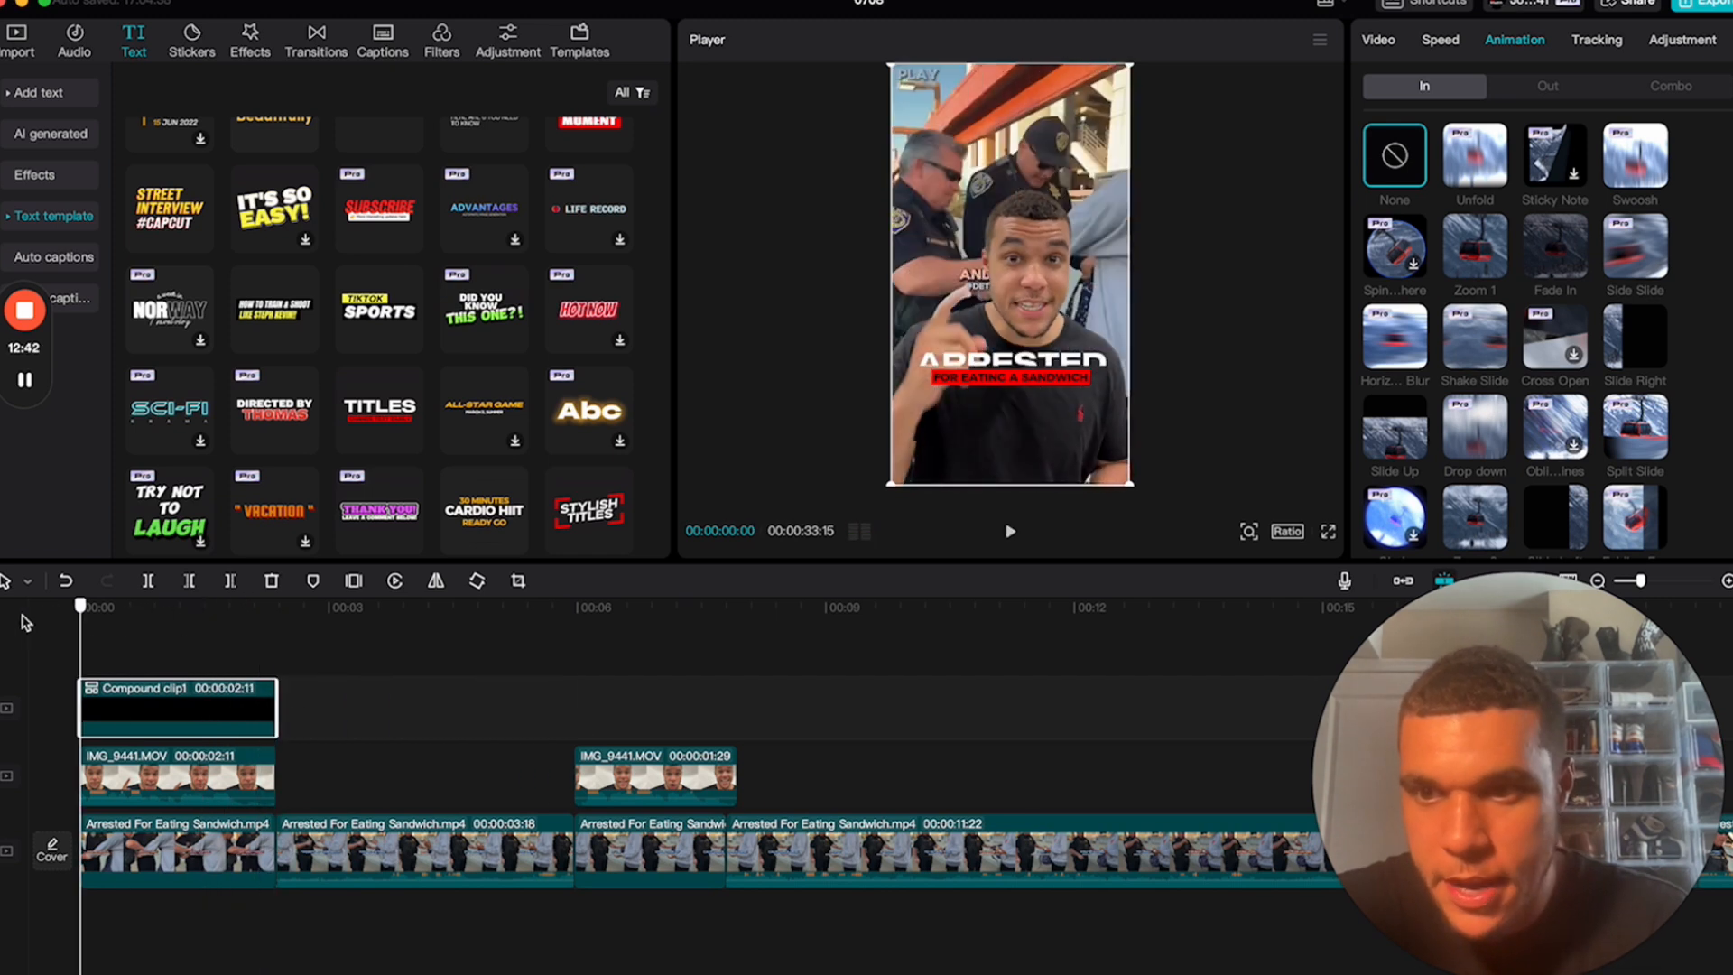
- Generate English auto captions for the video, clear the caption selection and return to the video's start
click(74, 260)
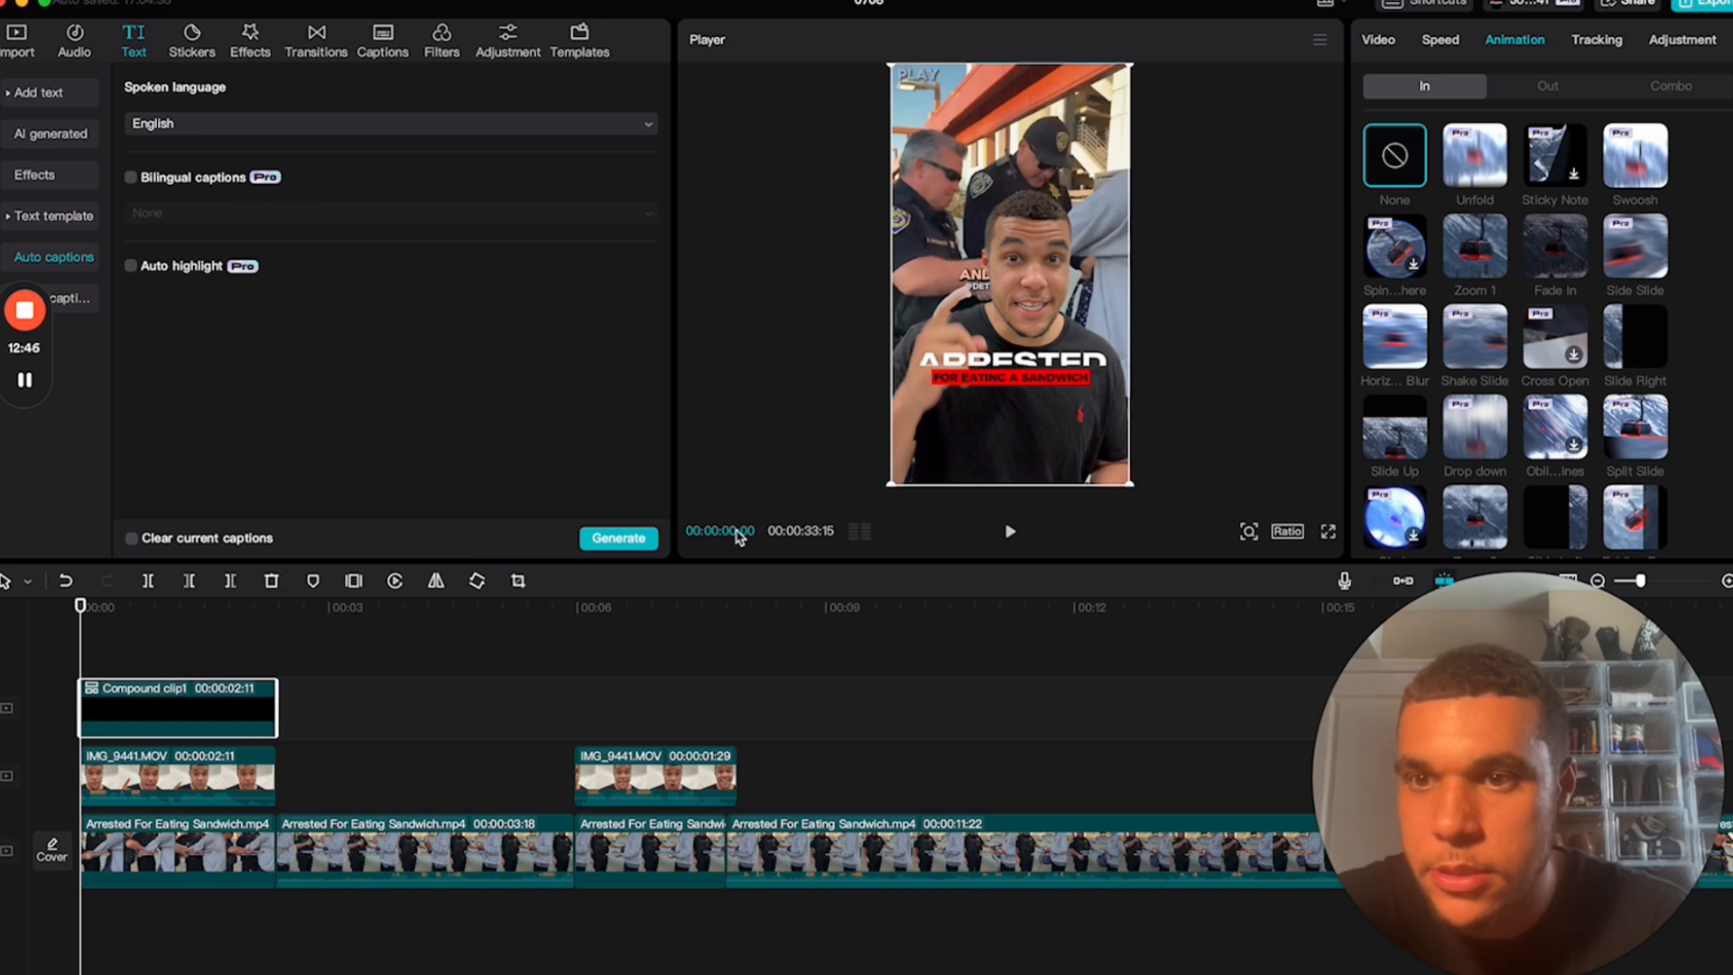
click(614, 540)
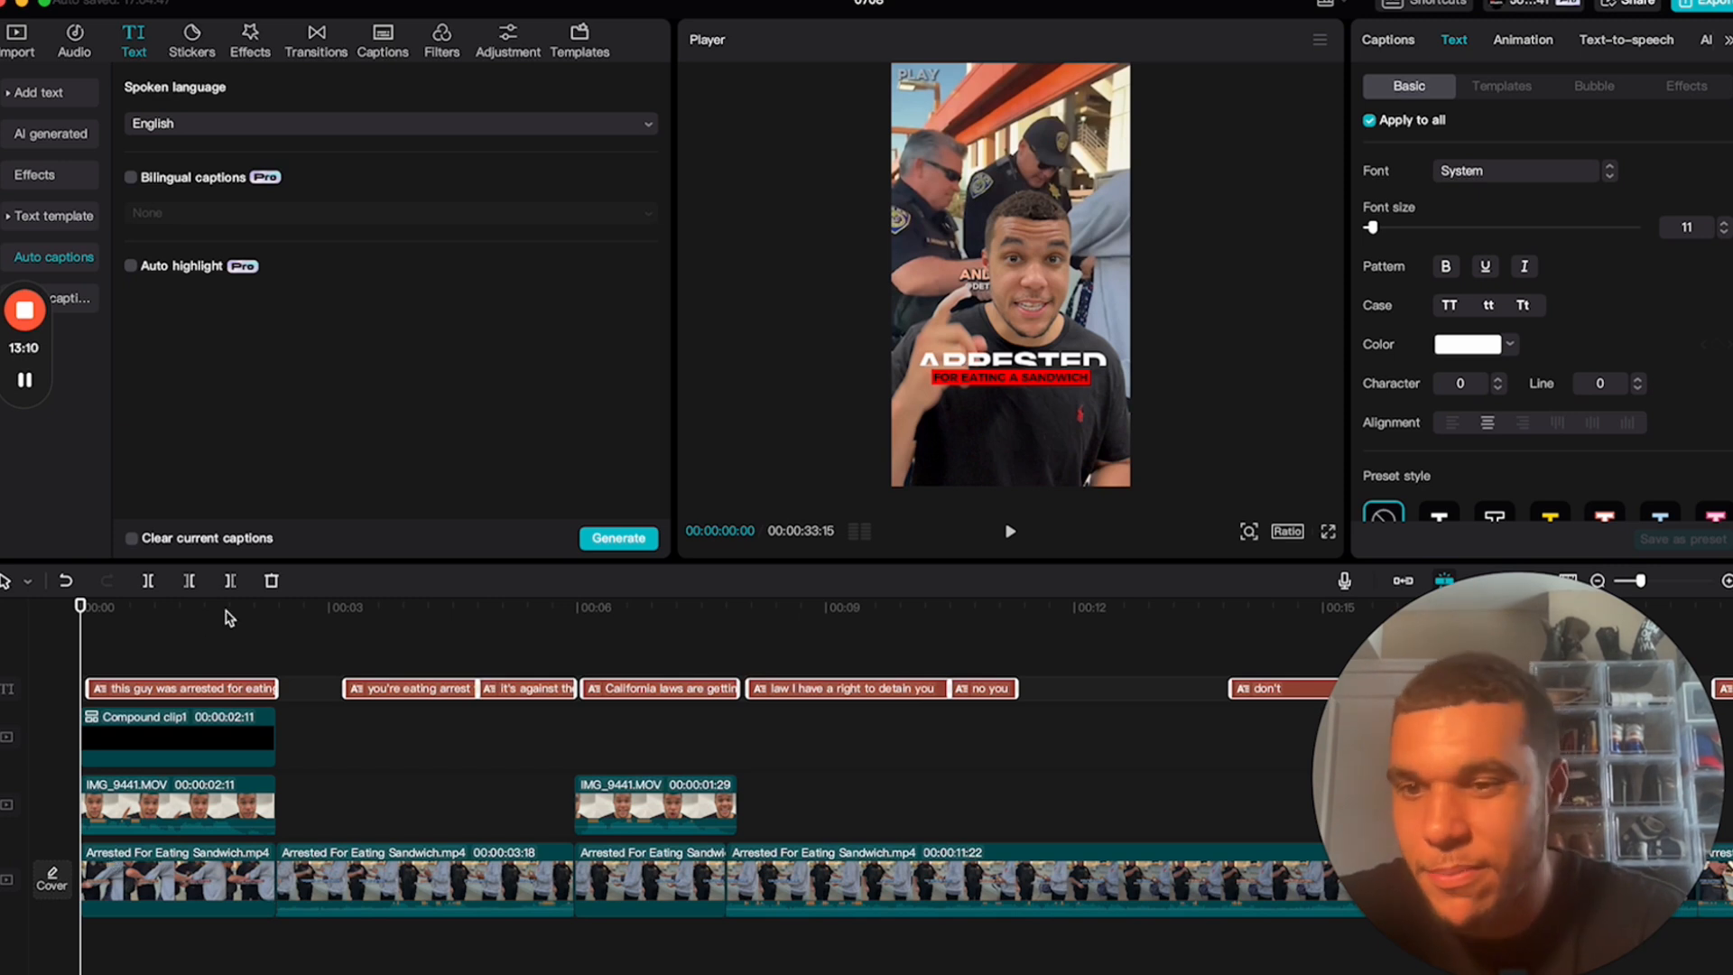
drag(238, 606, 42, 622)
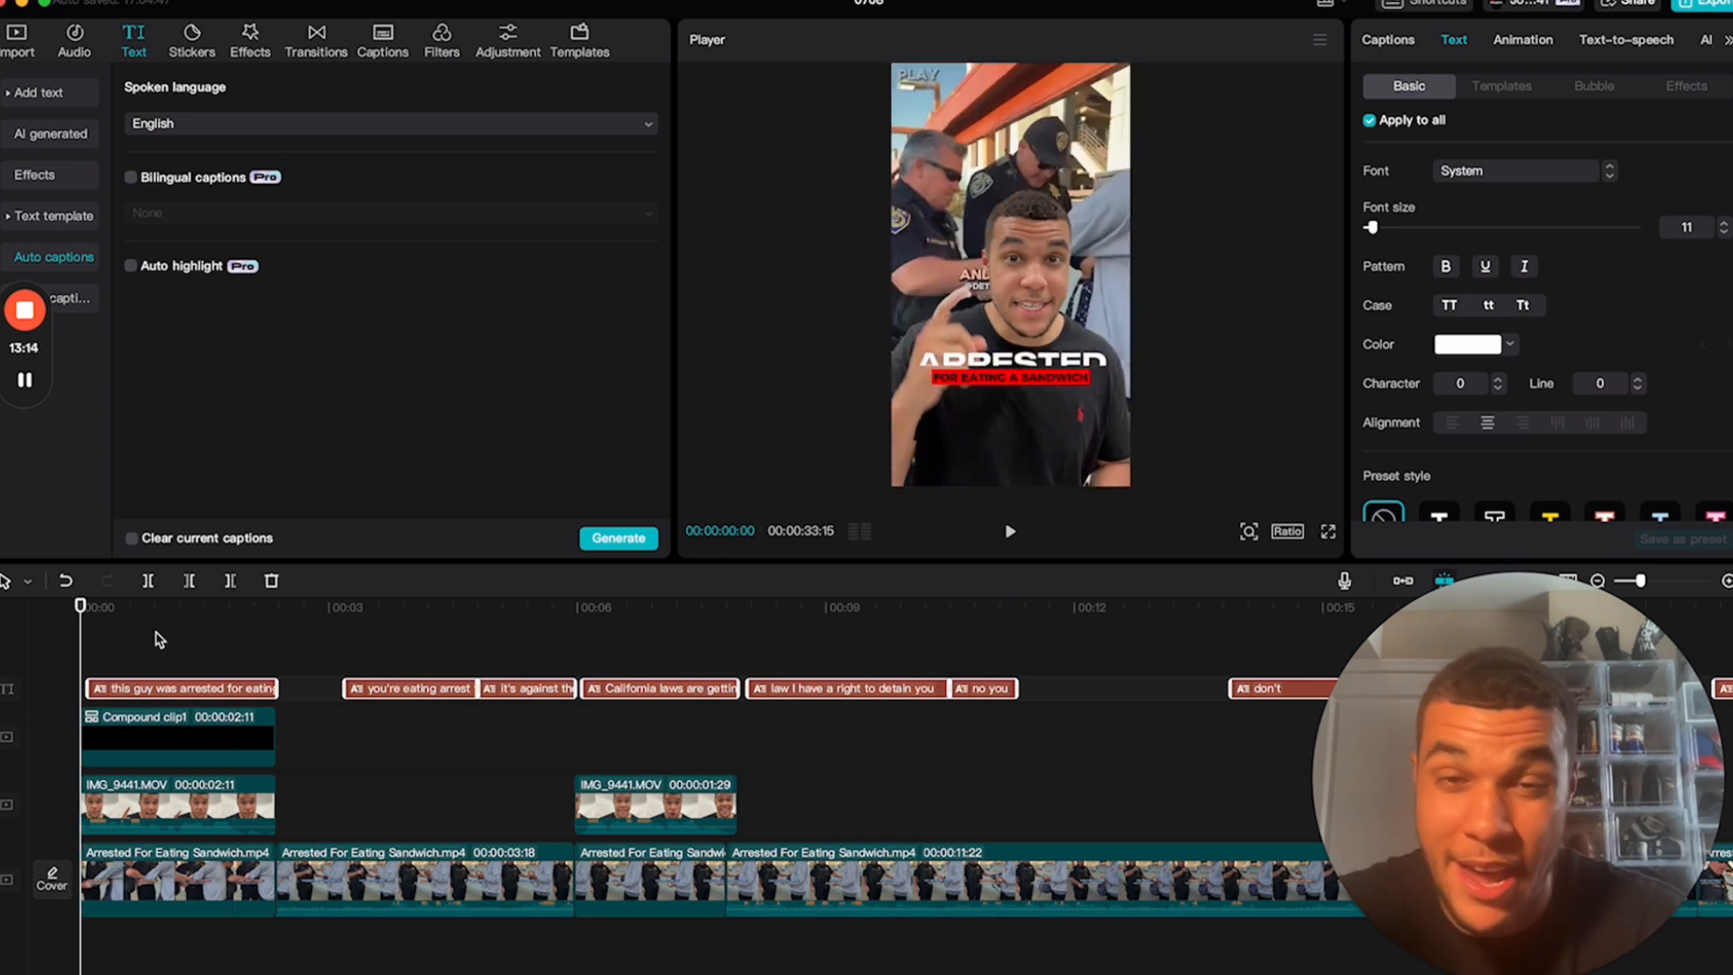
click(166, 640)
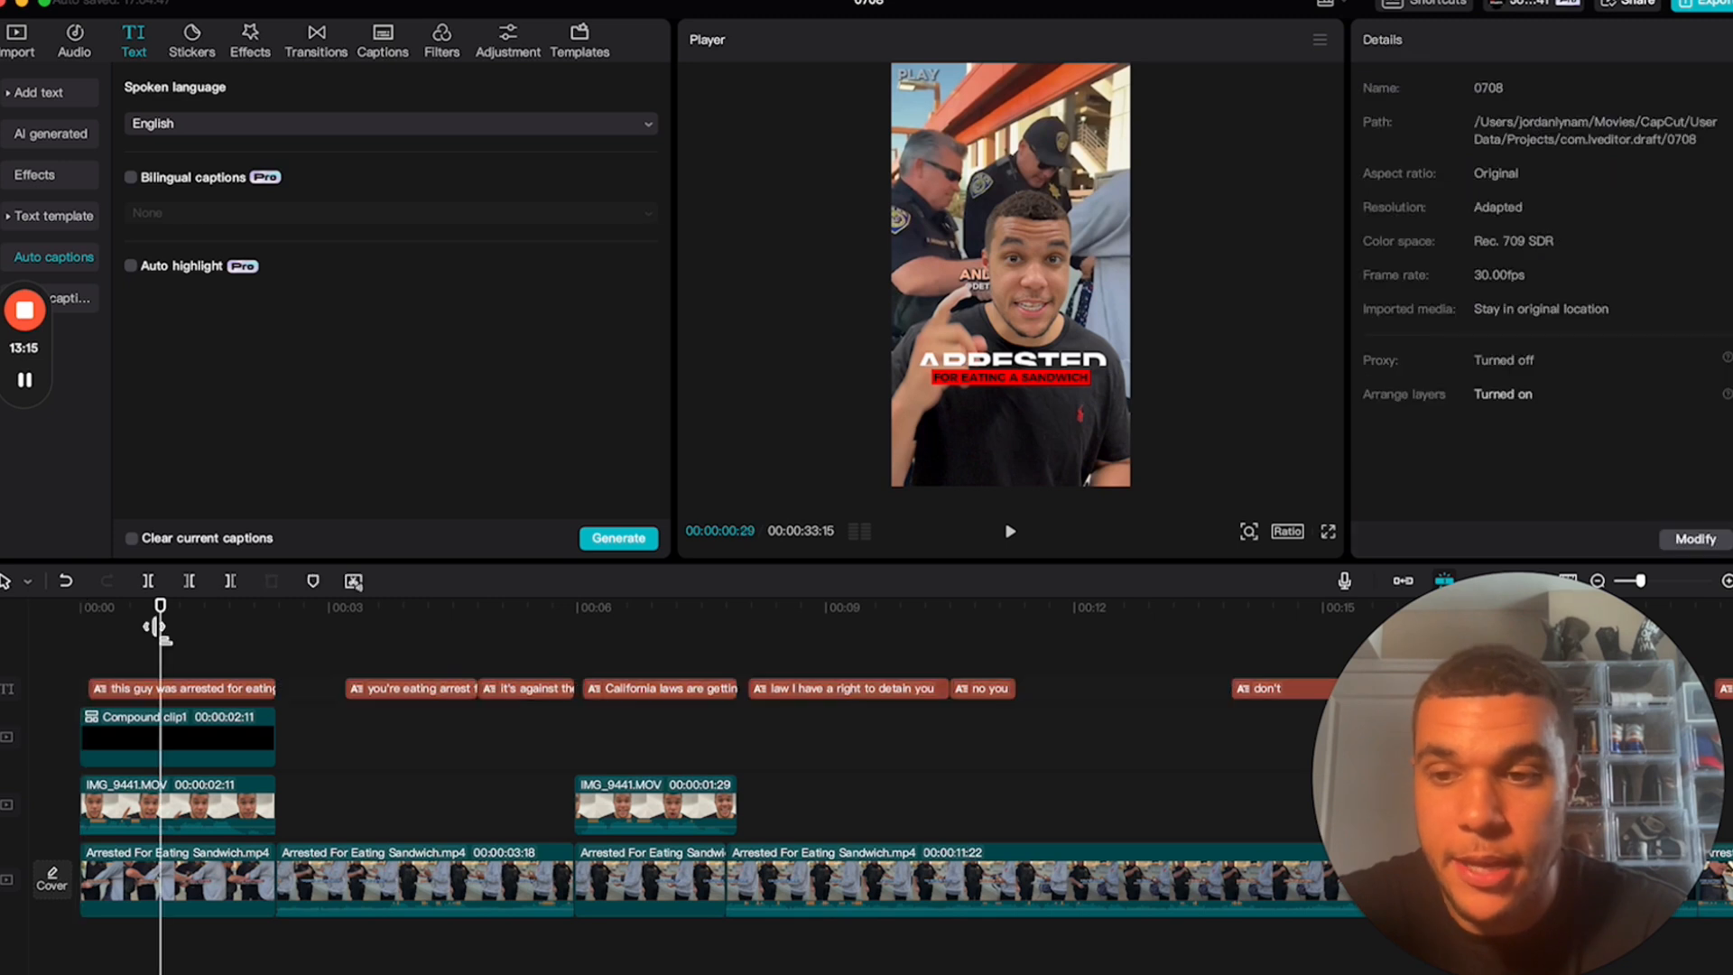
click(78, 615)
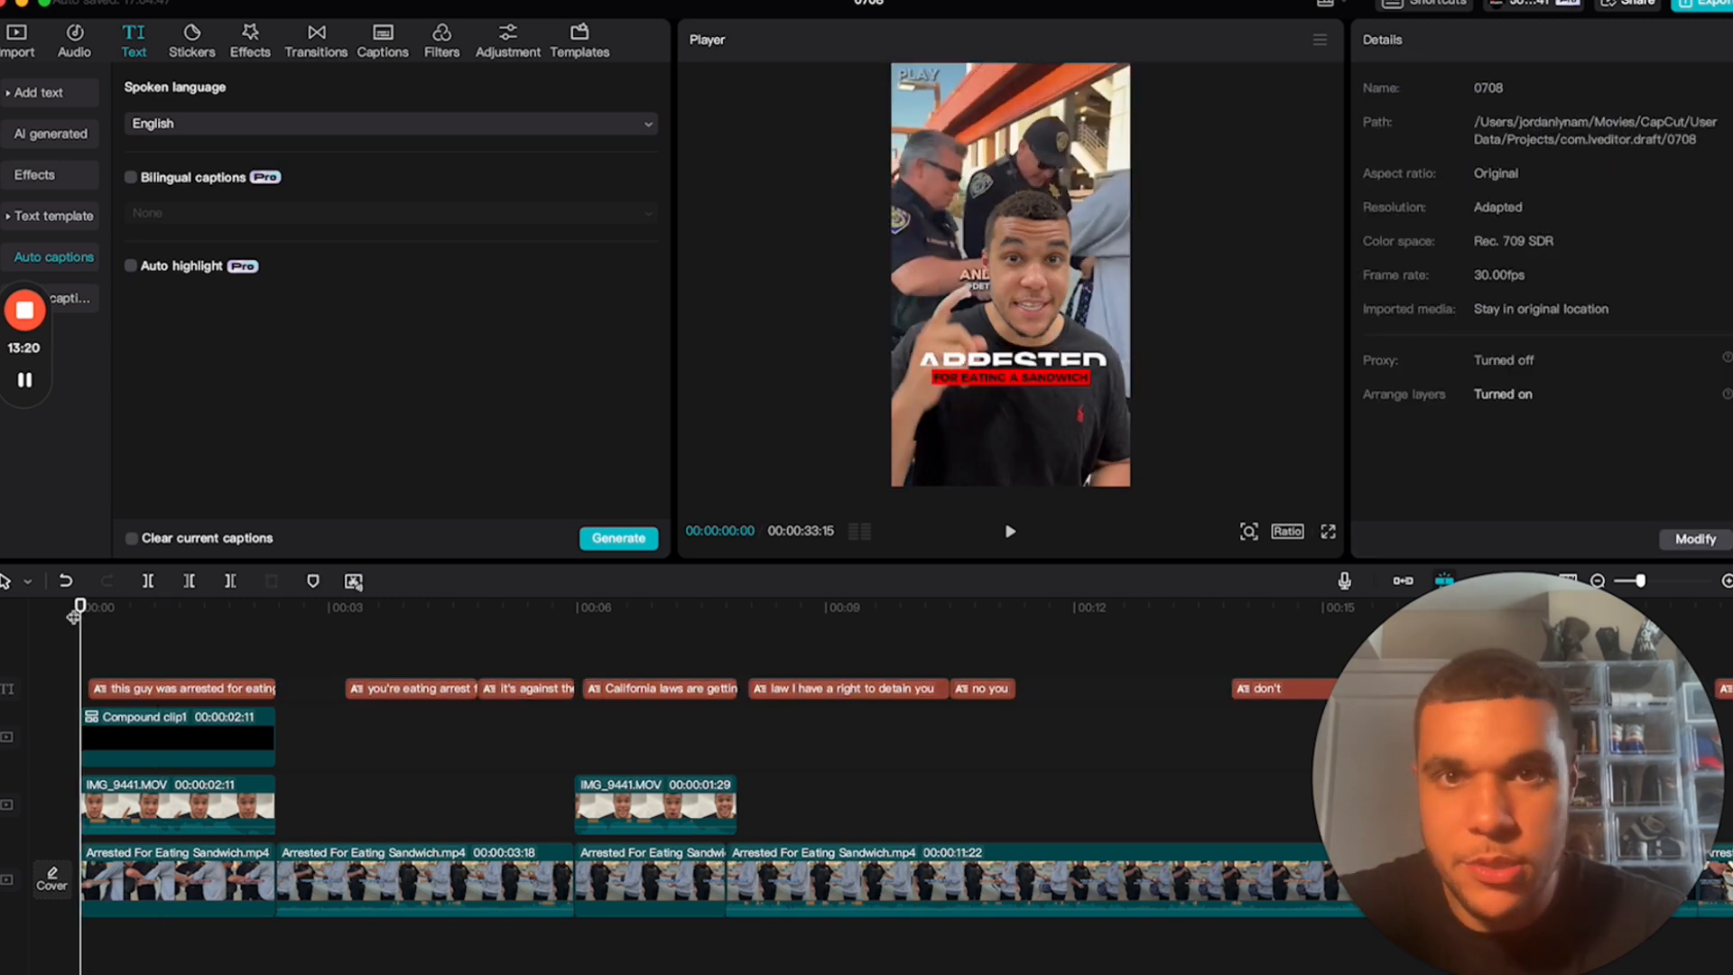
- Check the opening under the ARRESTED title and delete the "this guy was arrested for eating" caption
click(100, 622)
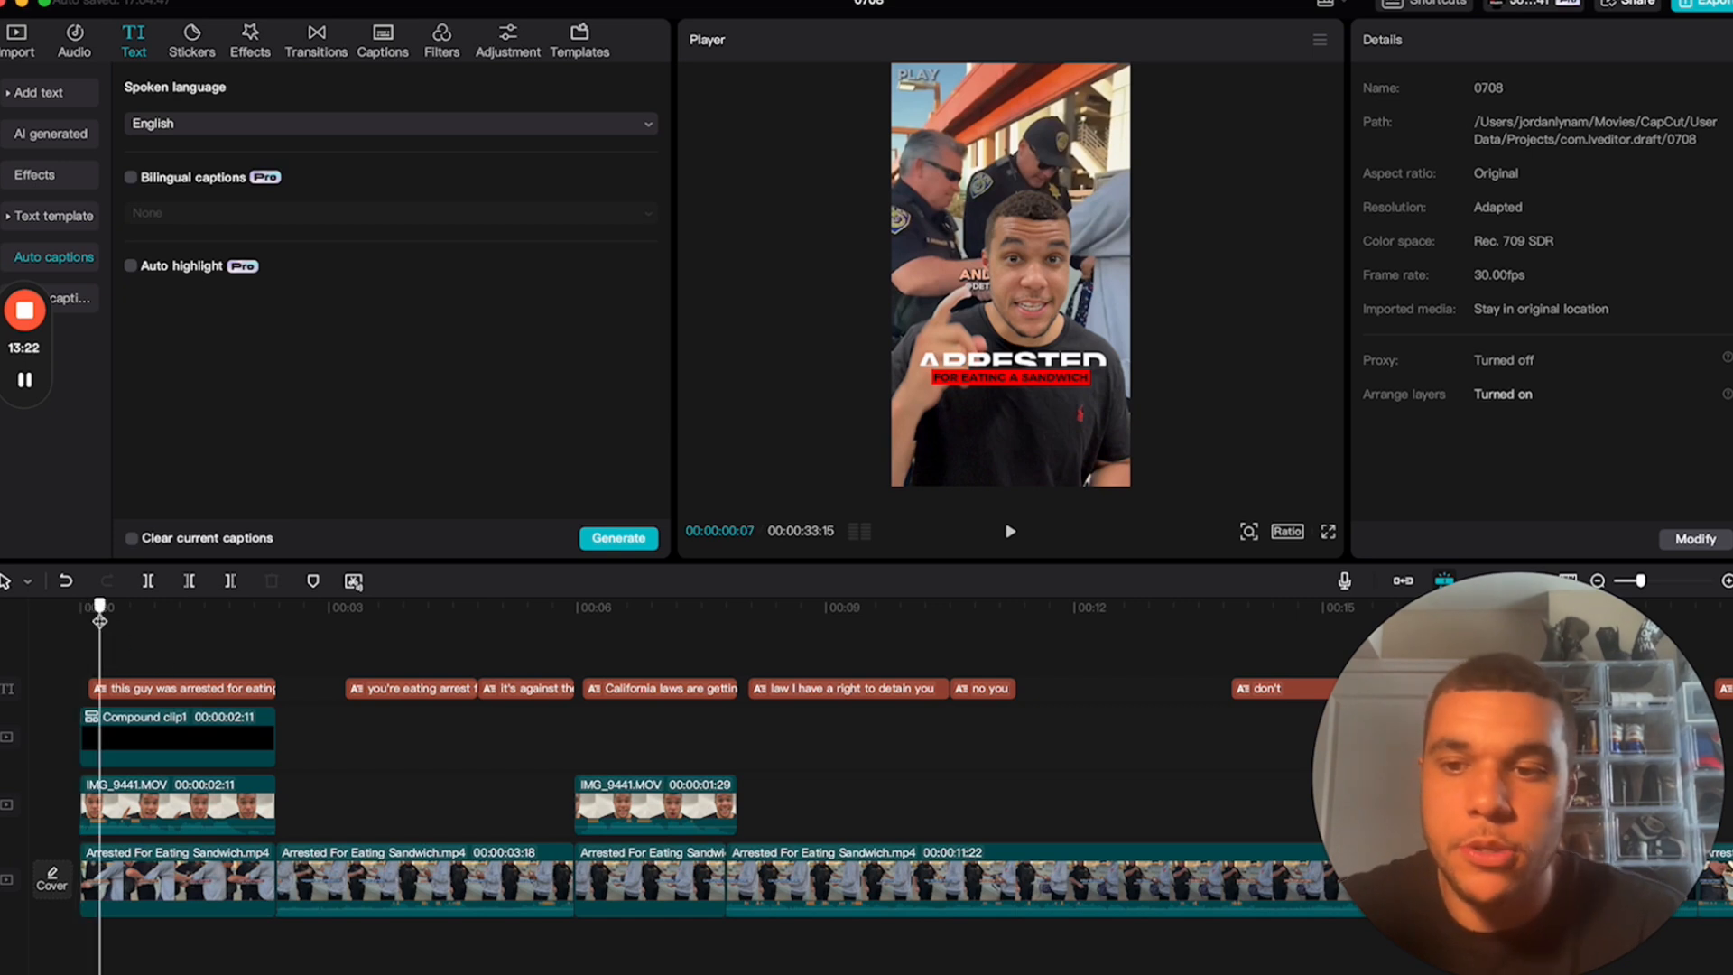
drag(101, 622, 177, 622)
click(235, 691)
key(BackSpace)
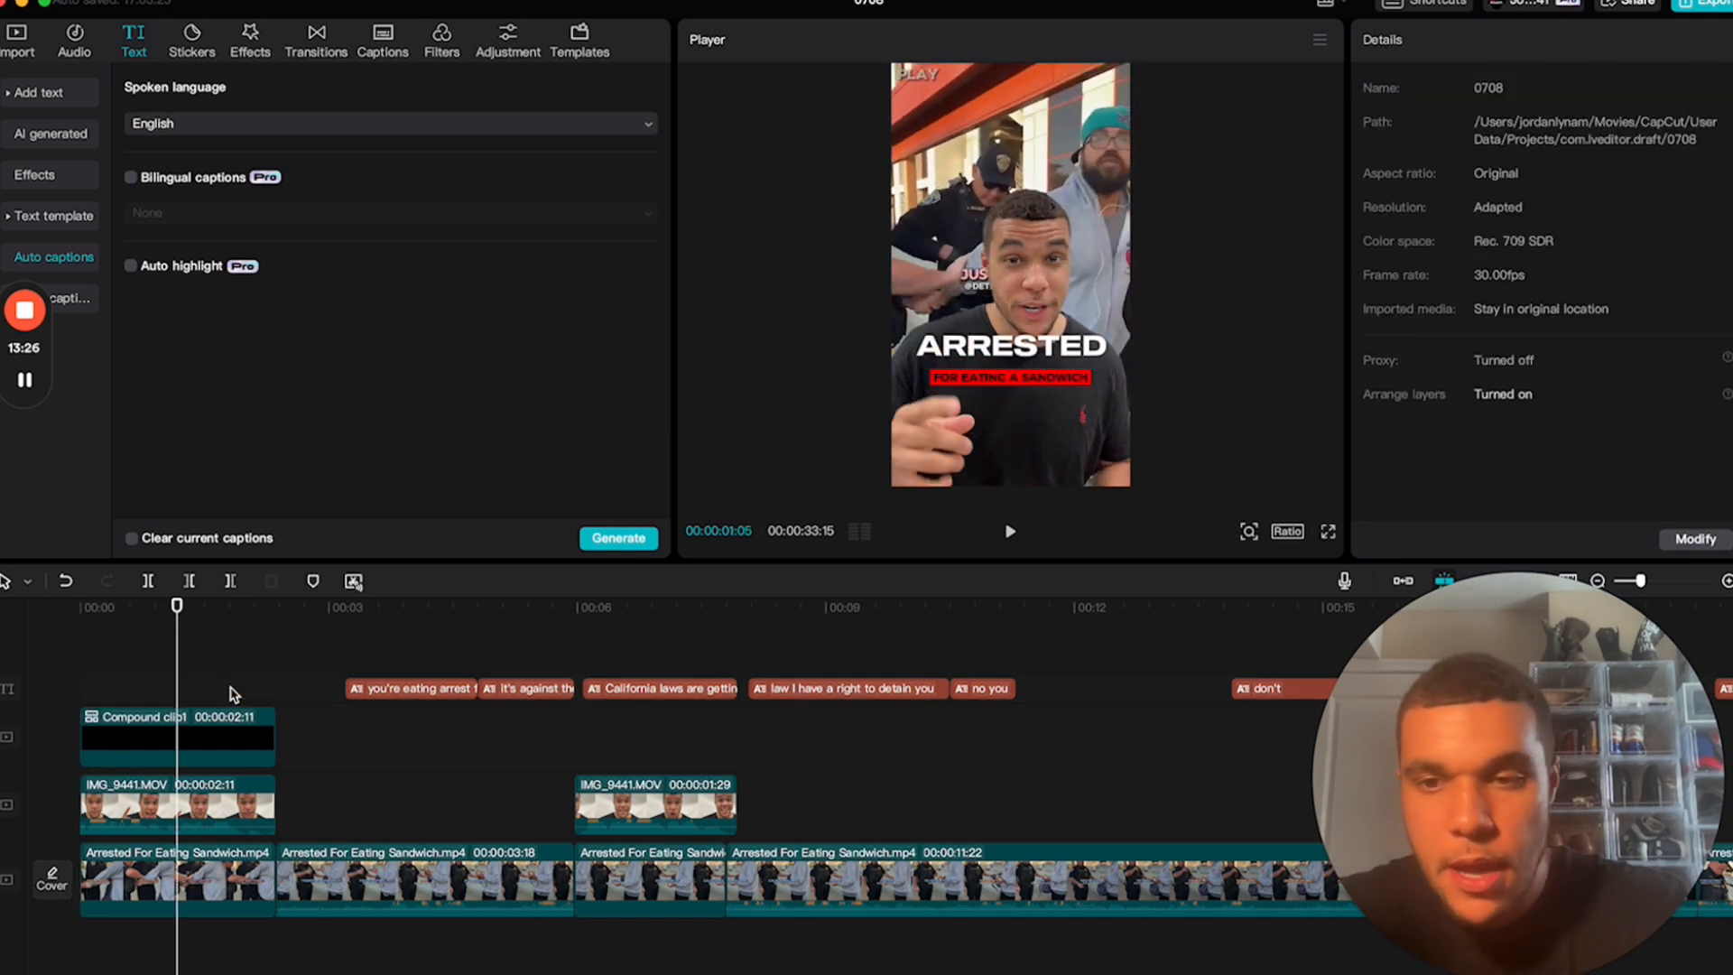
- Delete the "you're eating arrest for what" and "it's against the law for what" captions over the viral footage
drag(370, 611, 345, 621)
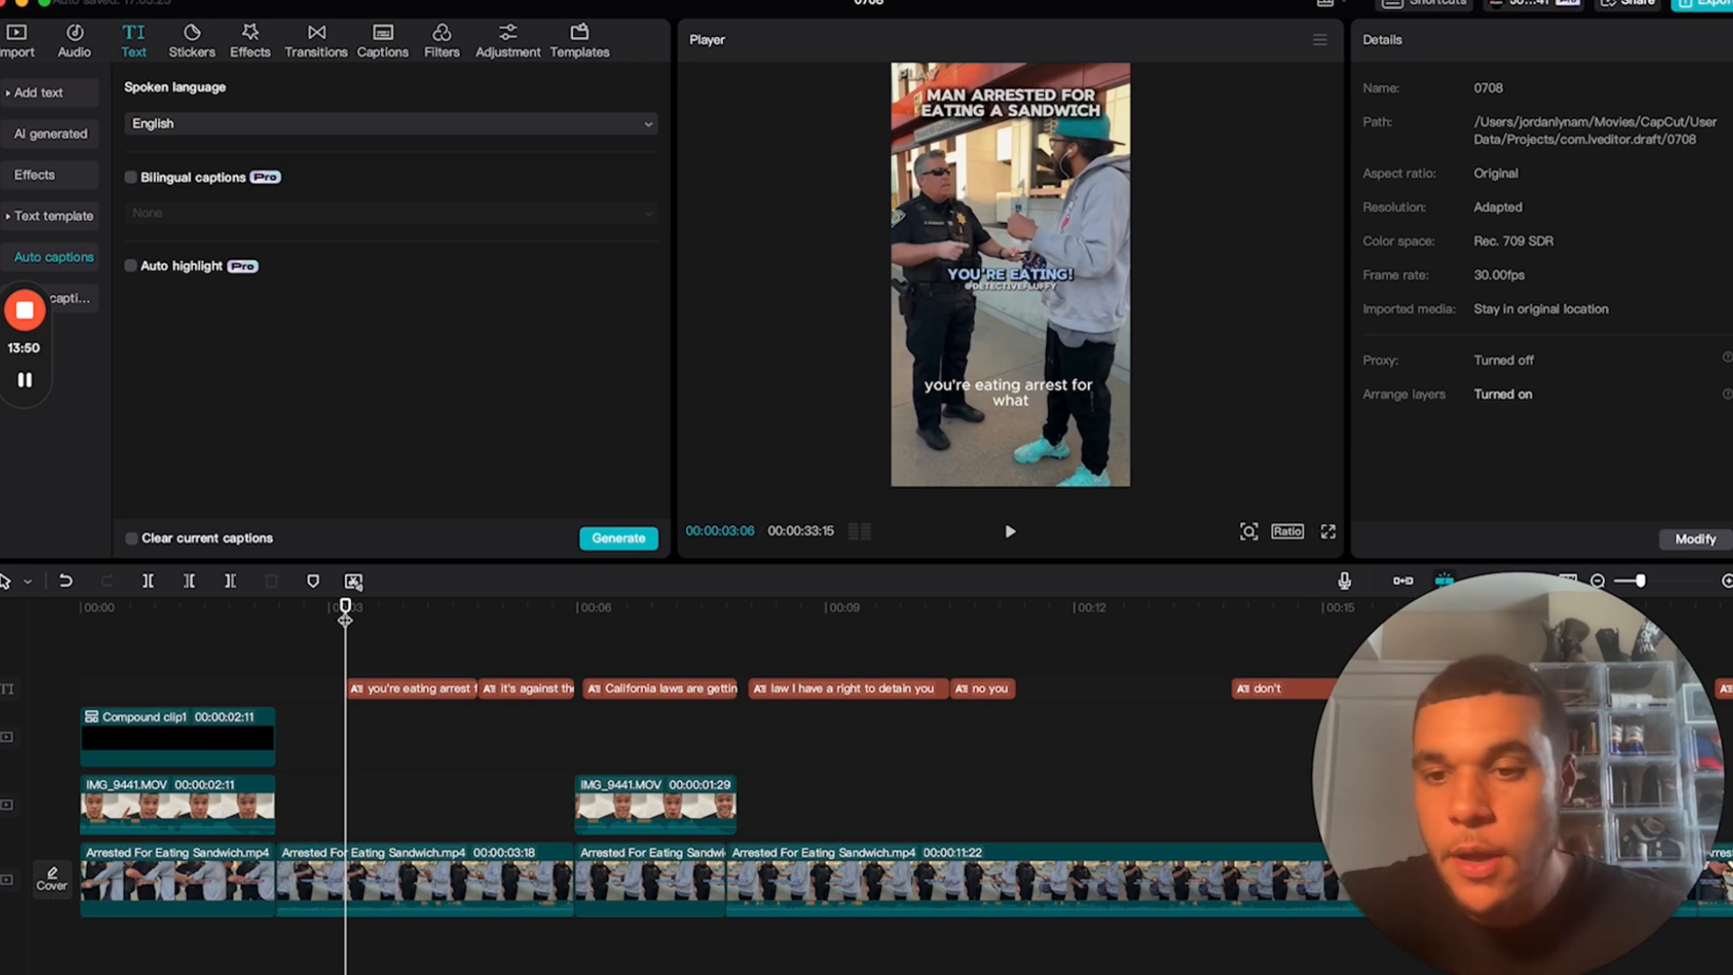
scroll(491, 712, down, 3)
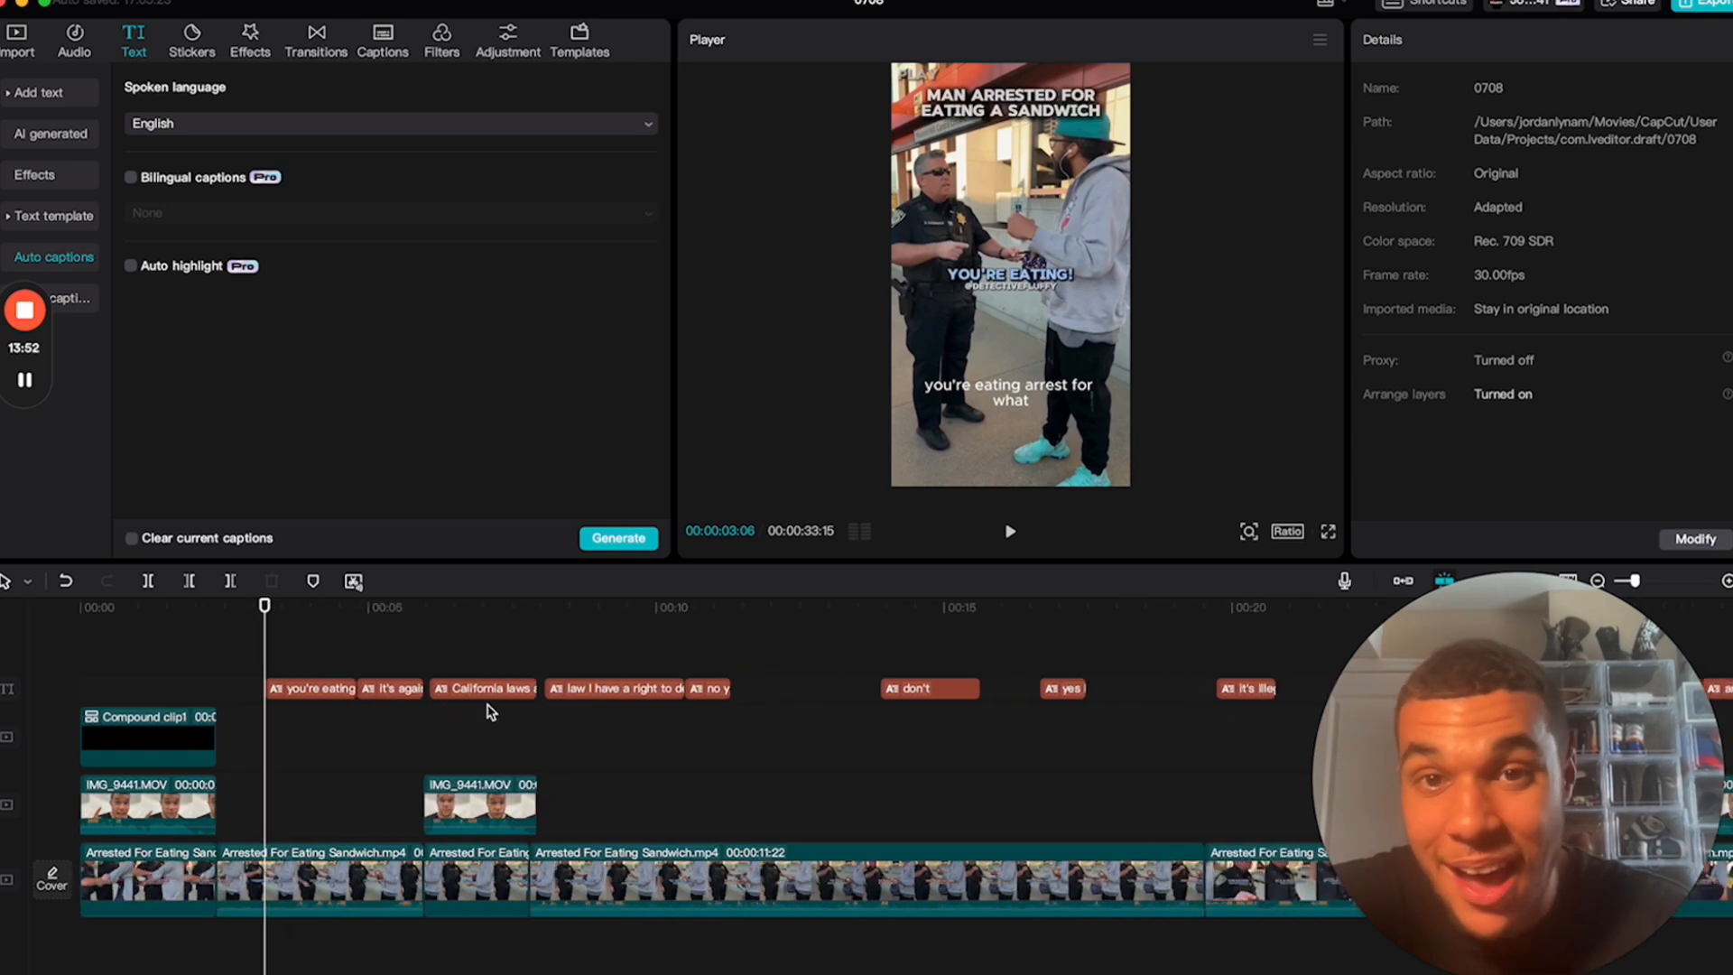
key(space)
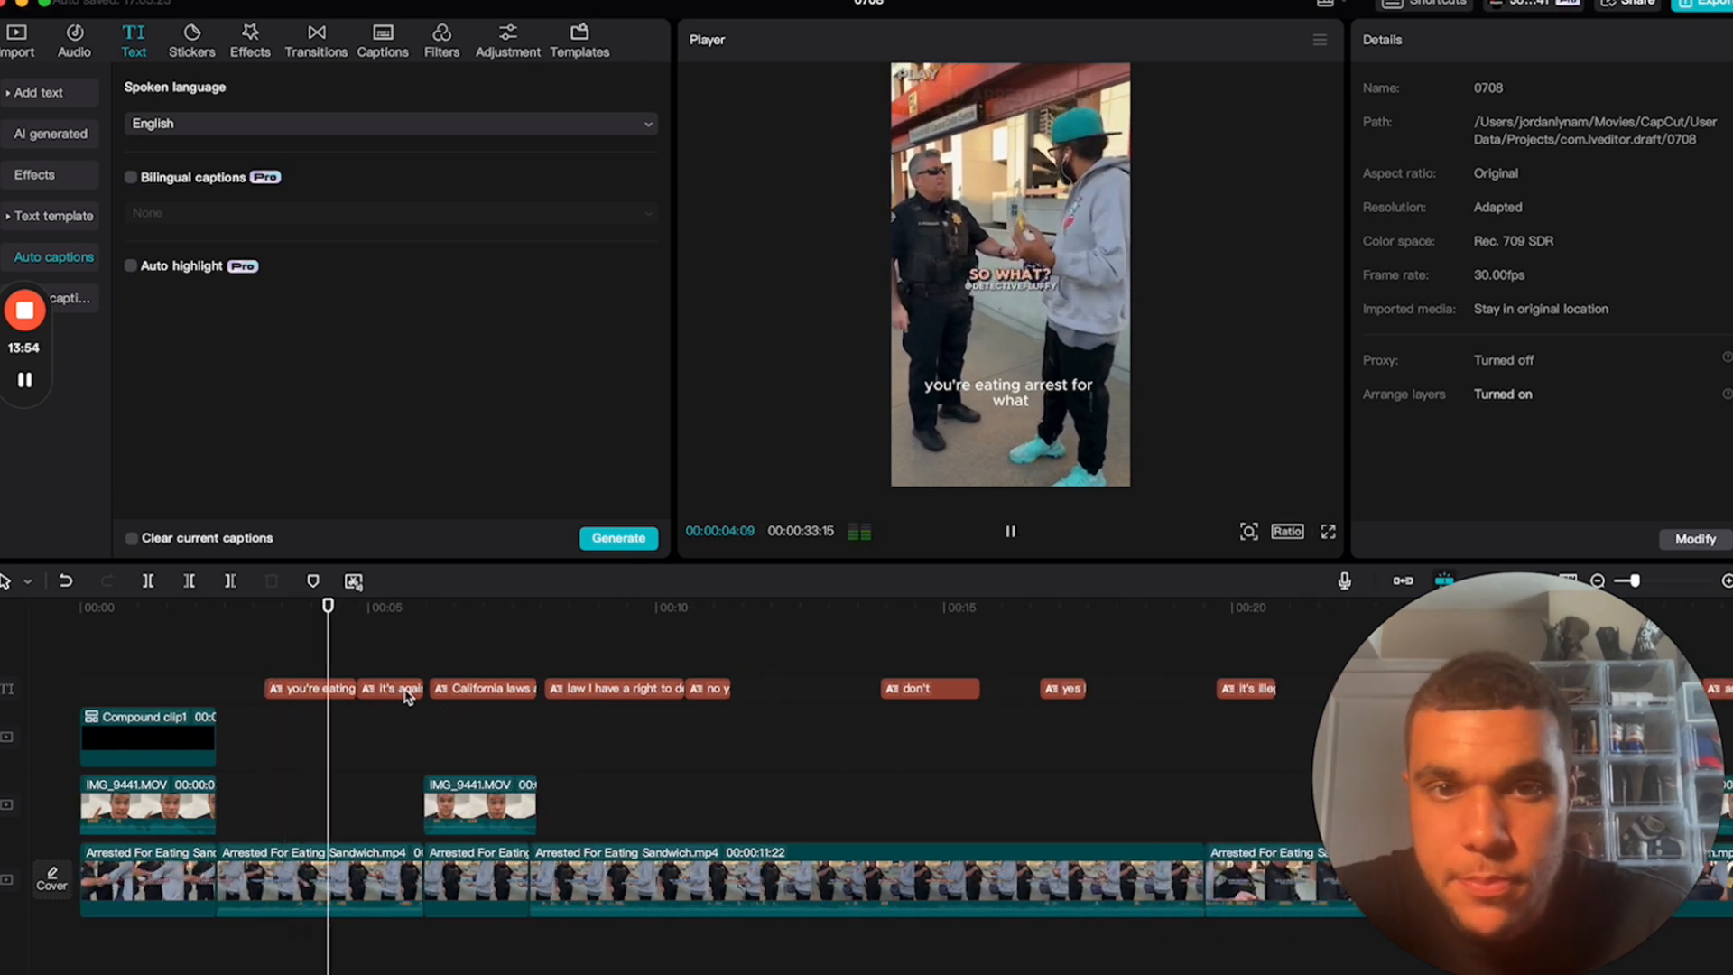
key(space)
drag(316, 656, 380, 706)
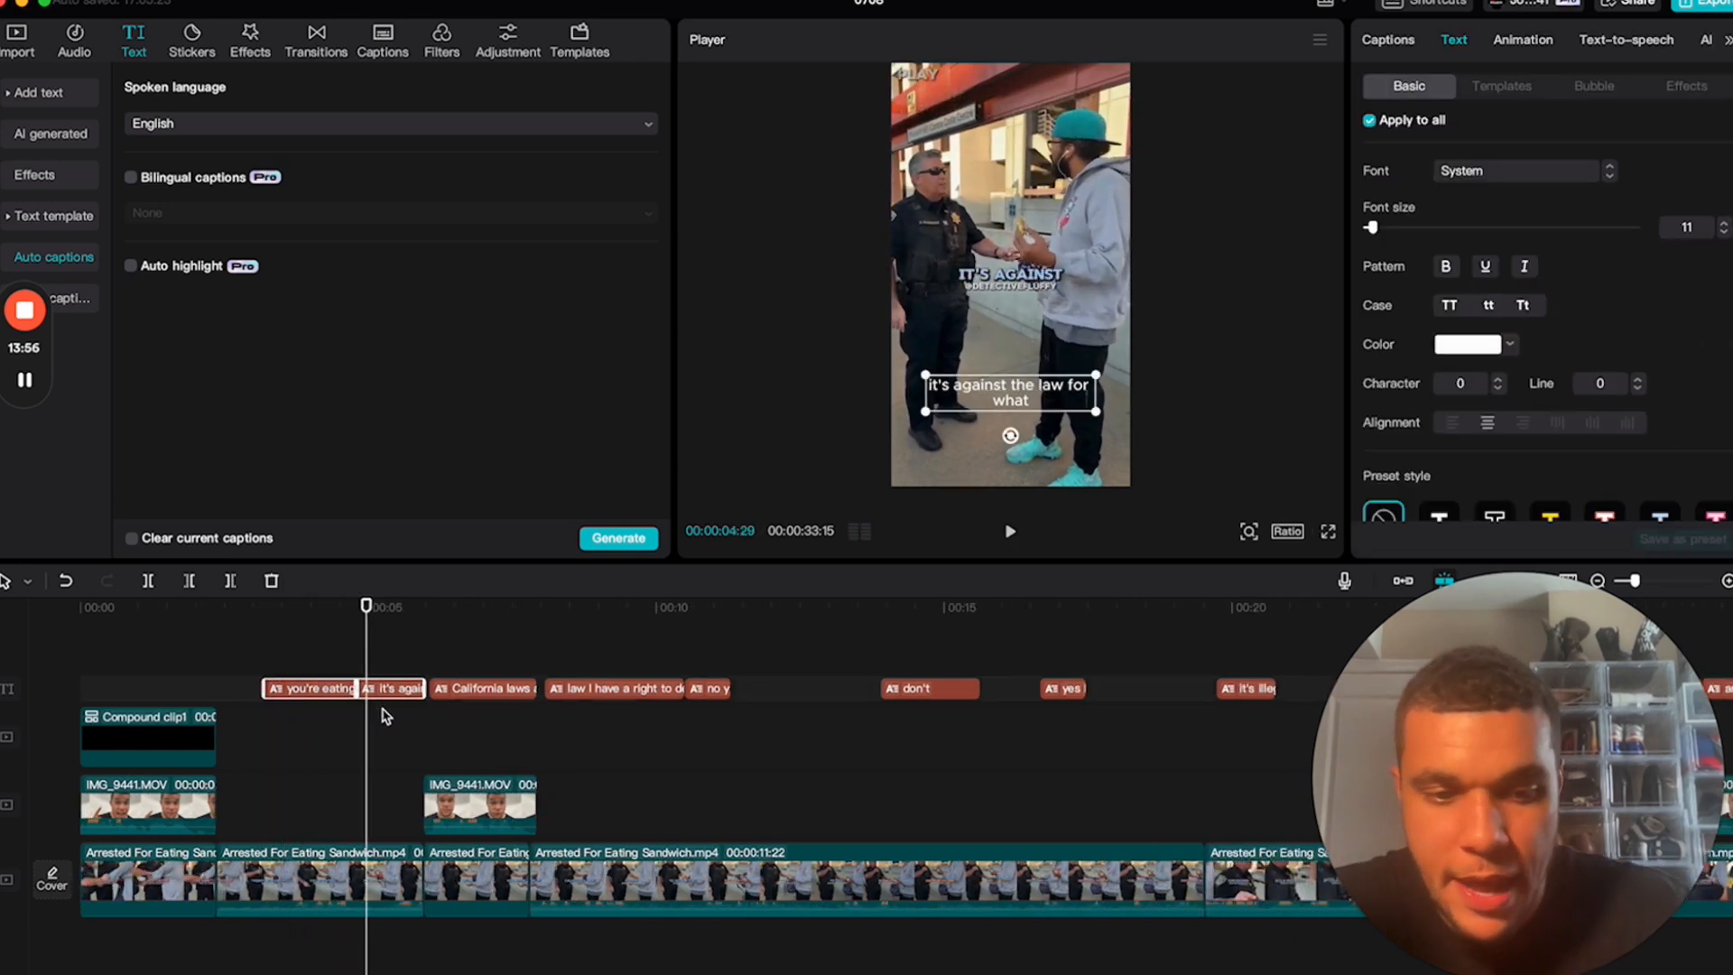
key(Delete)
key(space)
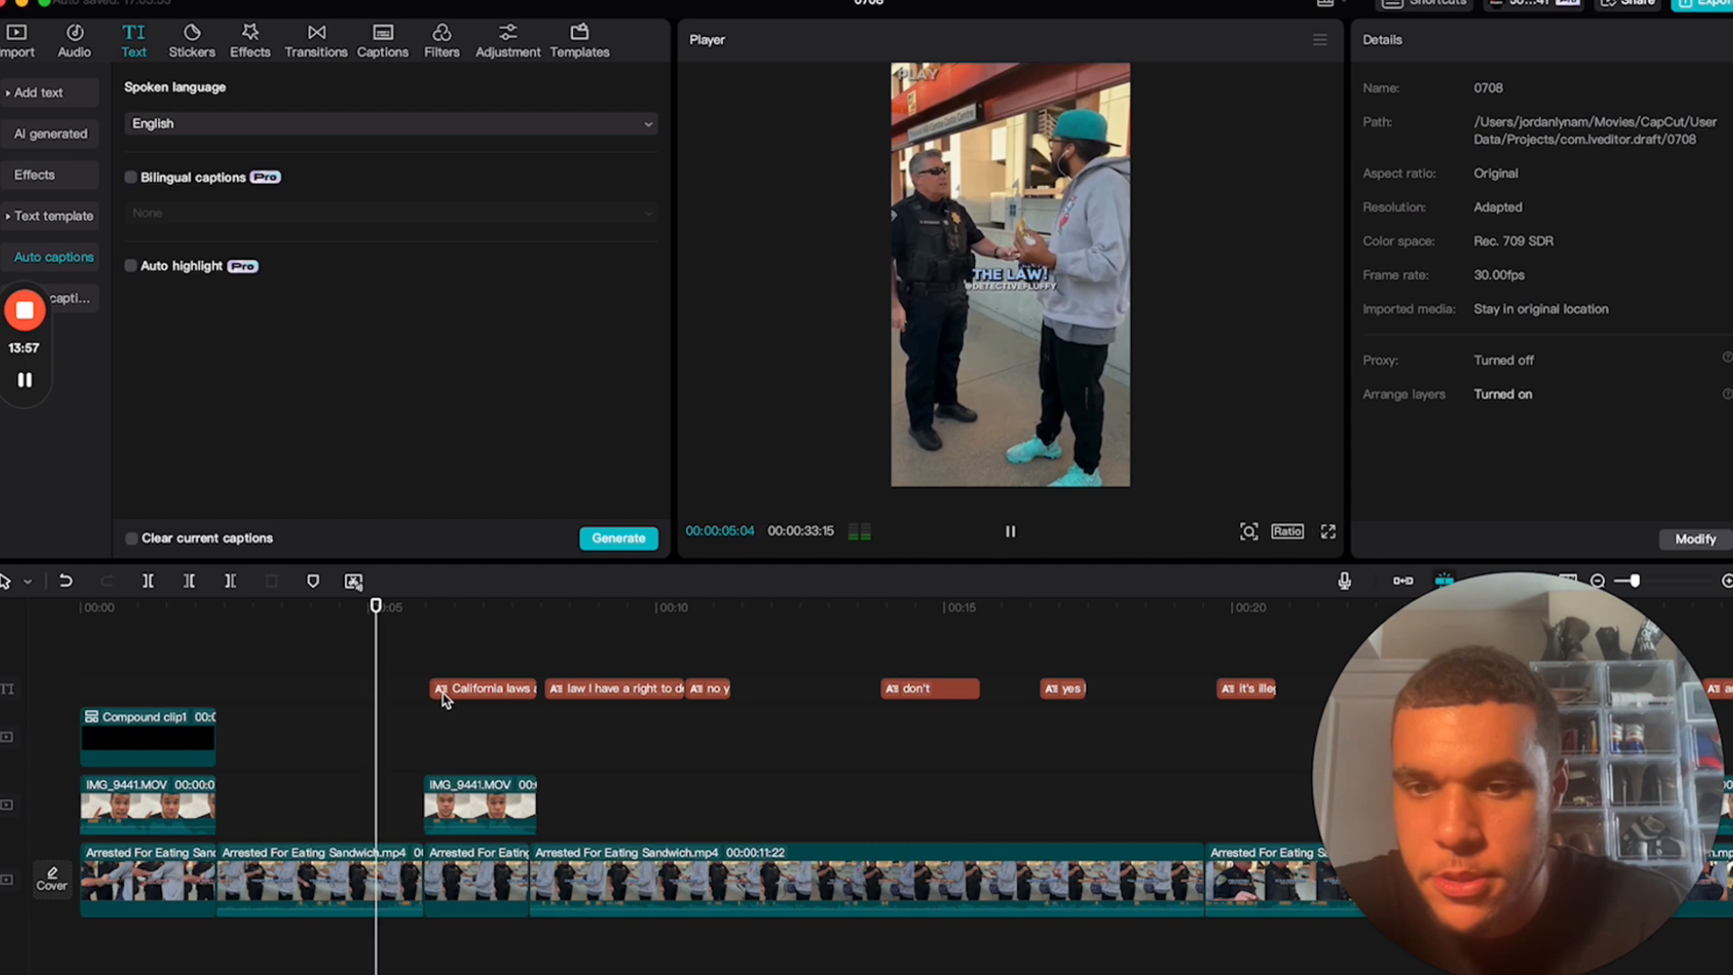
- Delete all captions between the second and third talking-head segments, from "law I have a right to detain you" onward
click(497, 691)
drag(638, 670, 716, 693)
key(Delete)
scroll(735, 692, right, 5)
drag(463, 645, 1071, 743)
key(Delete)
- Delete the "four cops eating" and "all he did" captions over the closing viral clip
scroll(1071, 743, right, 5)
scroll(1070, 745, right, 2)
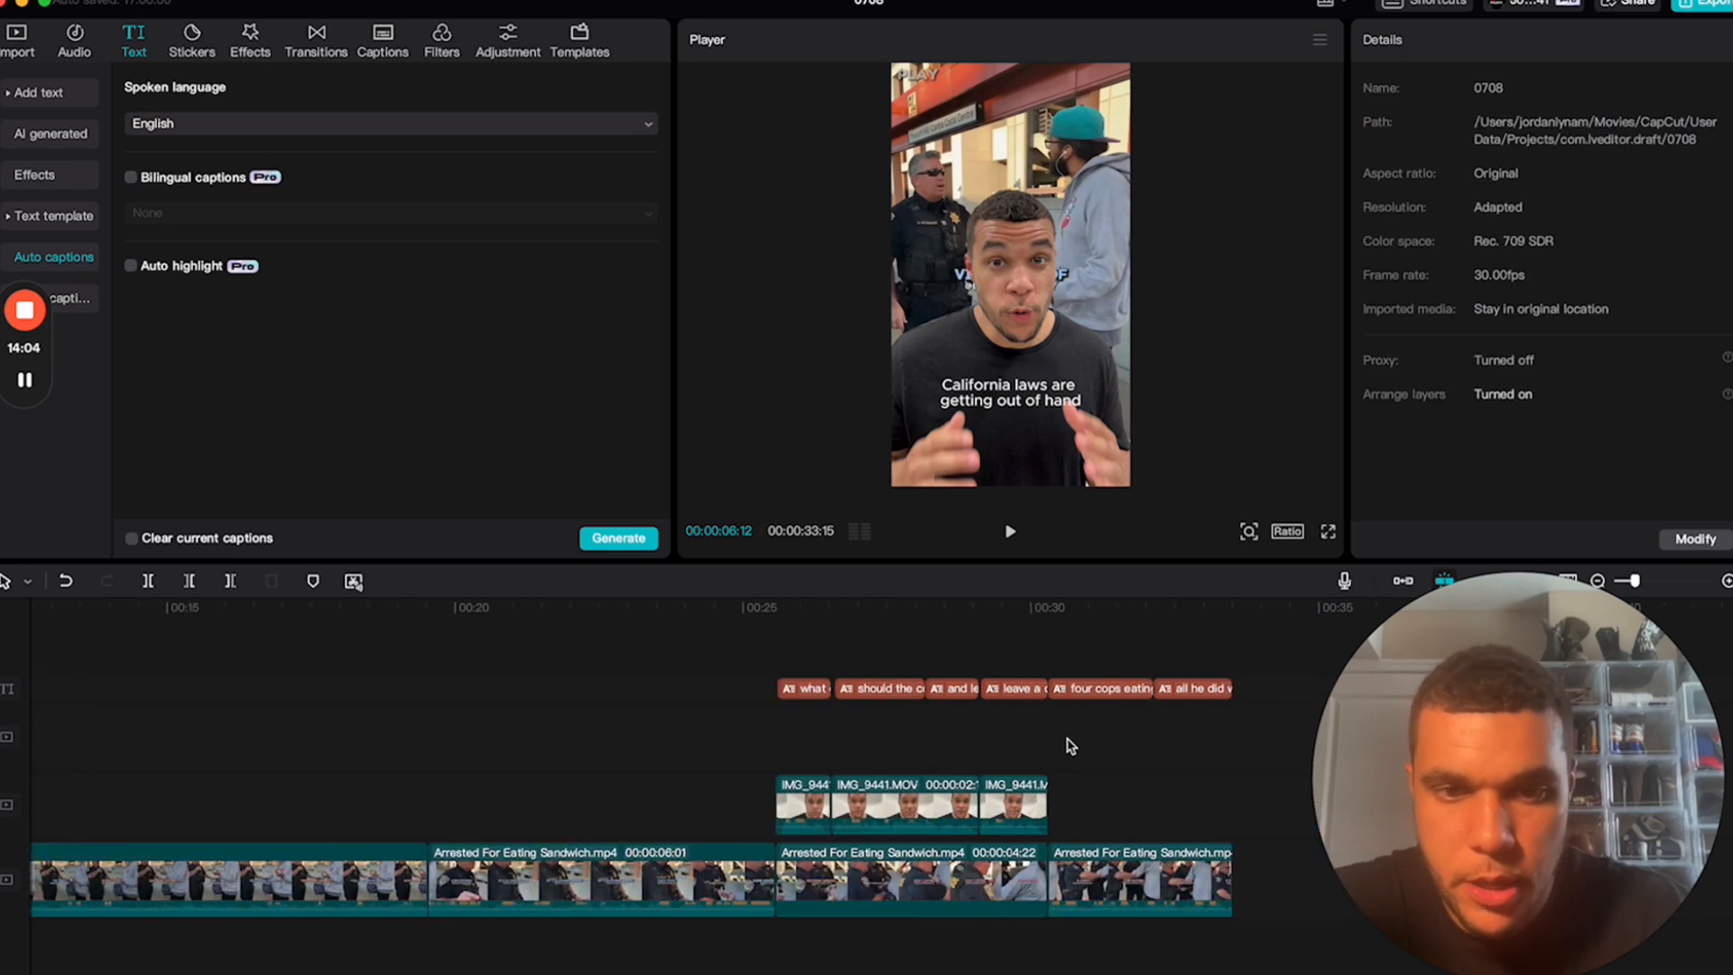
drag(1080, 670, 1210, 721)
key(Delete)
scroll(1210, 723, left, 10)
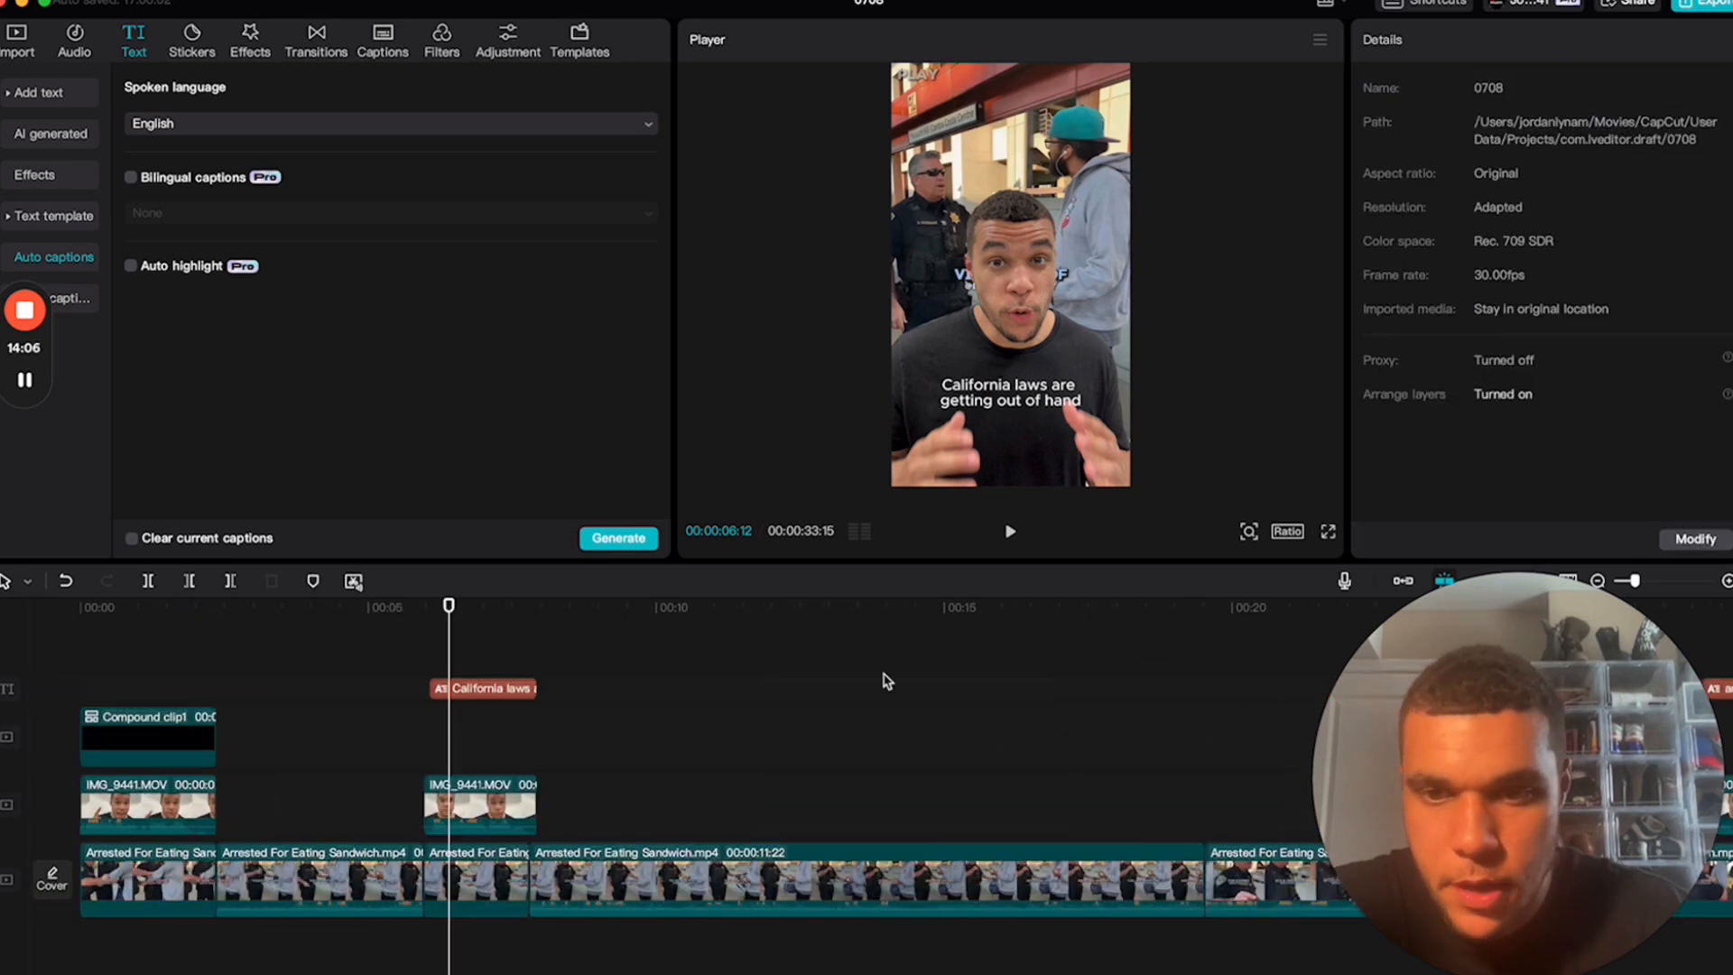
- Raise the captions slightly in the frame and apply the white-and-yellow THE QUICK BROWN FOX template to all, then preview it
click(485, 691)
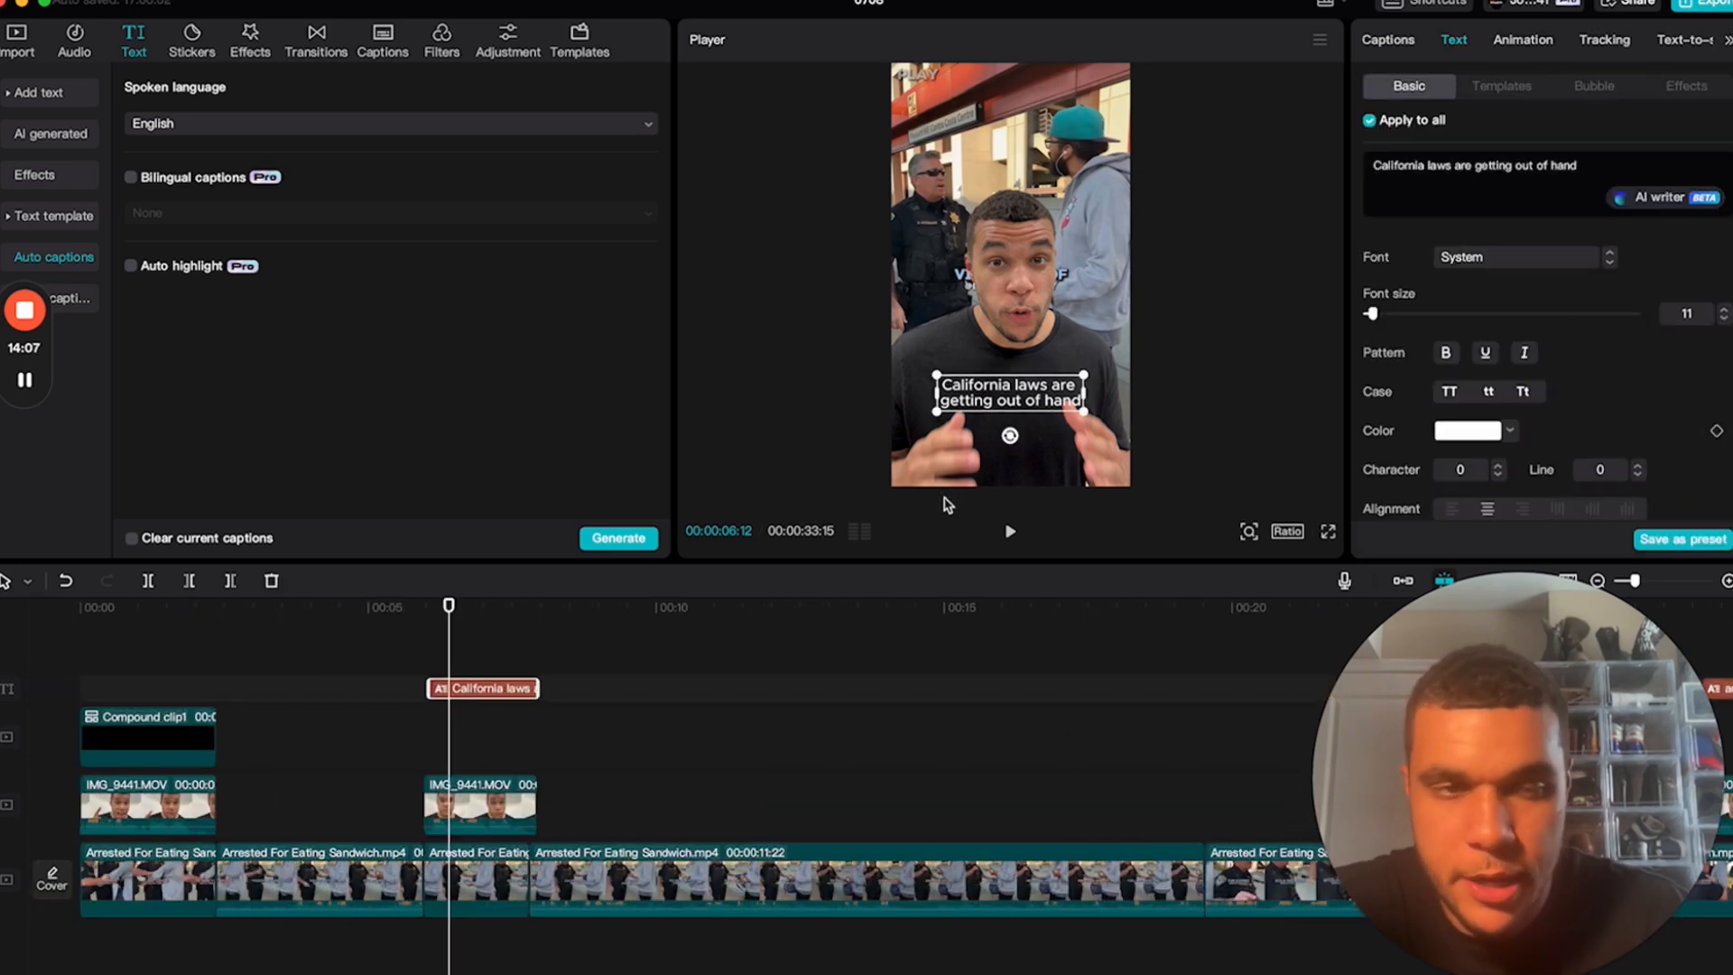
drag(1012, 392, 1012, 353)
click(1507, 87)
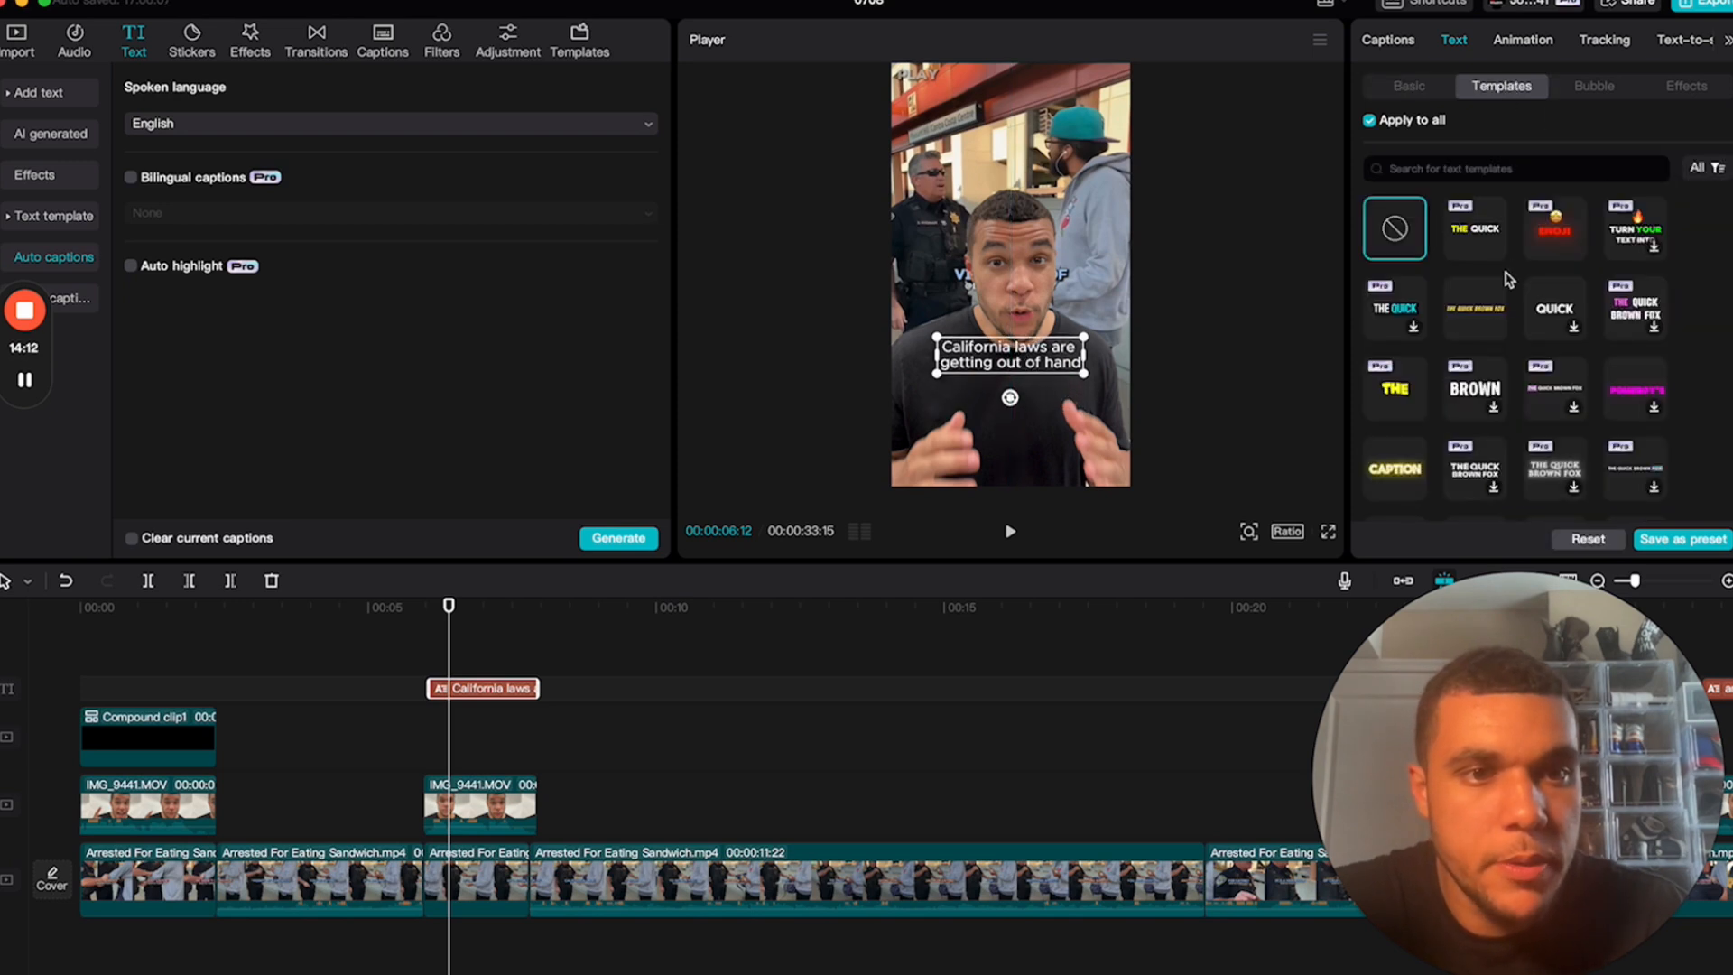
scroll(1481, 374, down, 1)
scroll(1483, 379, down, 3)
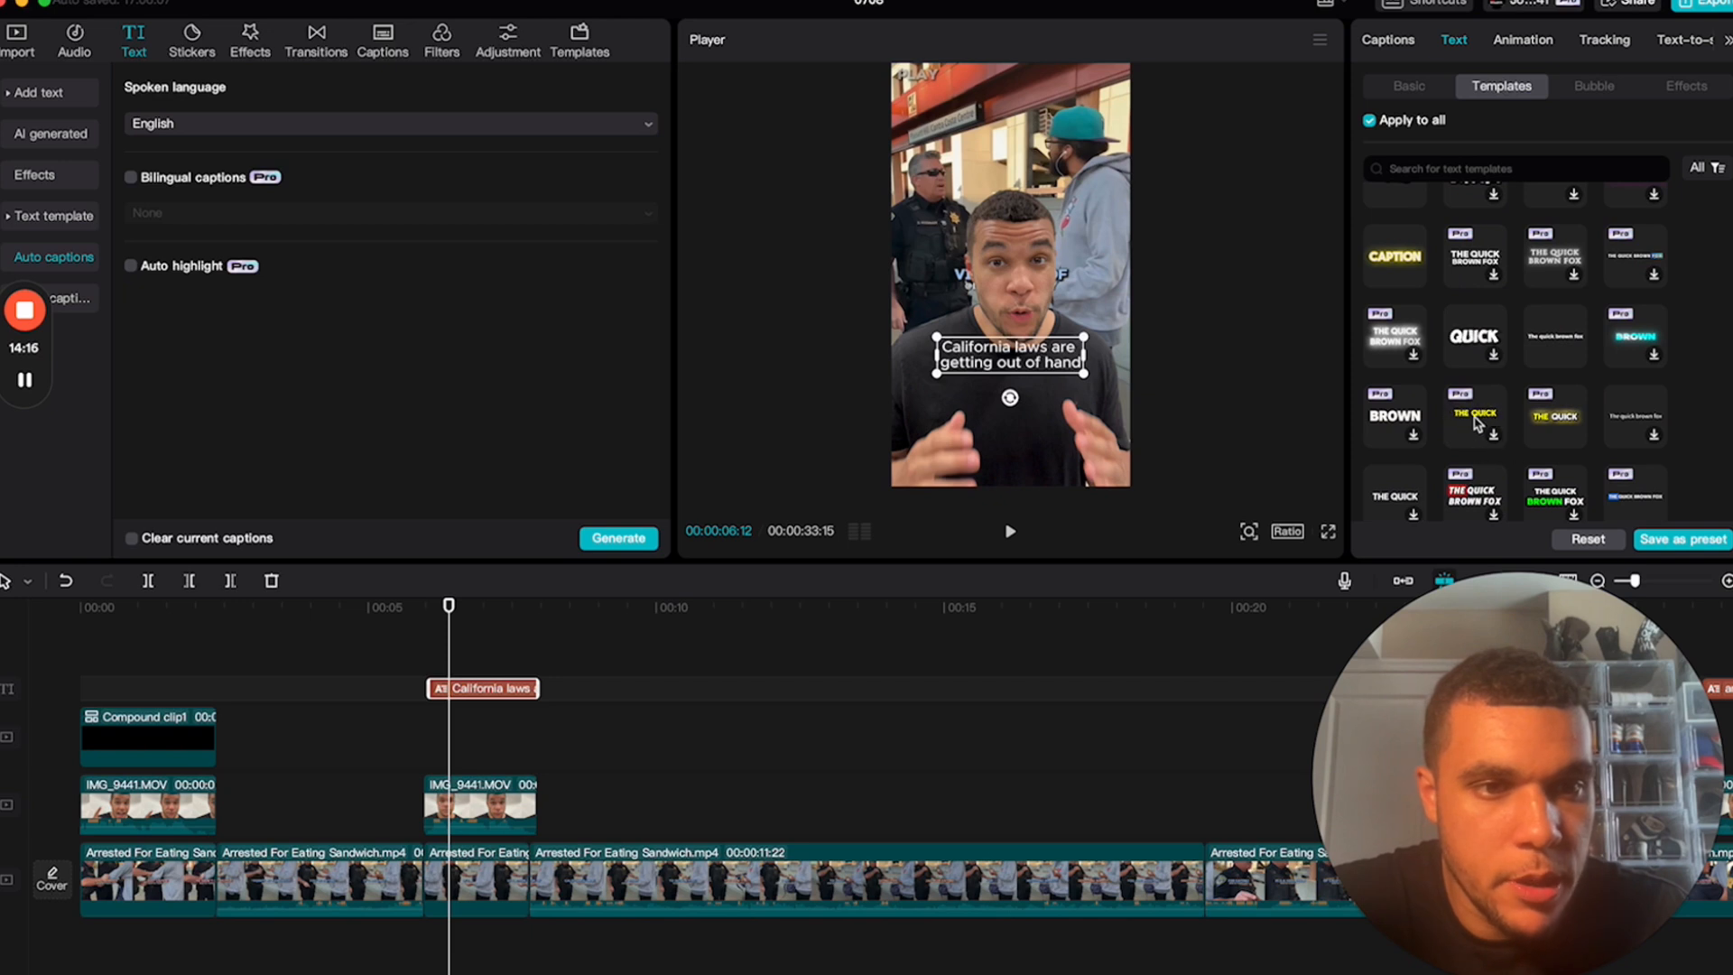
click(1477, 422)
key(space)
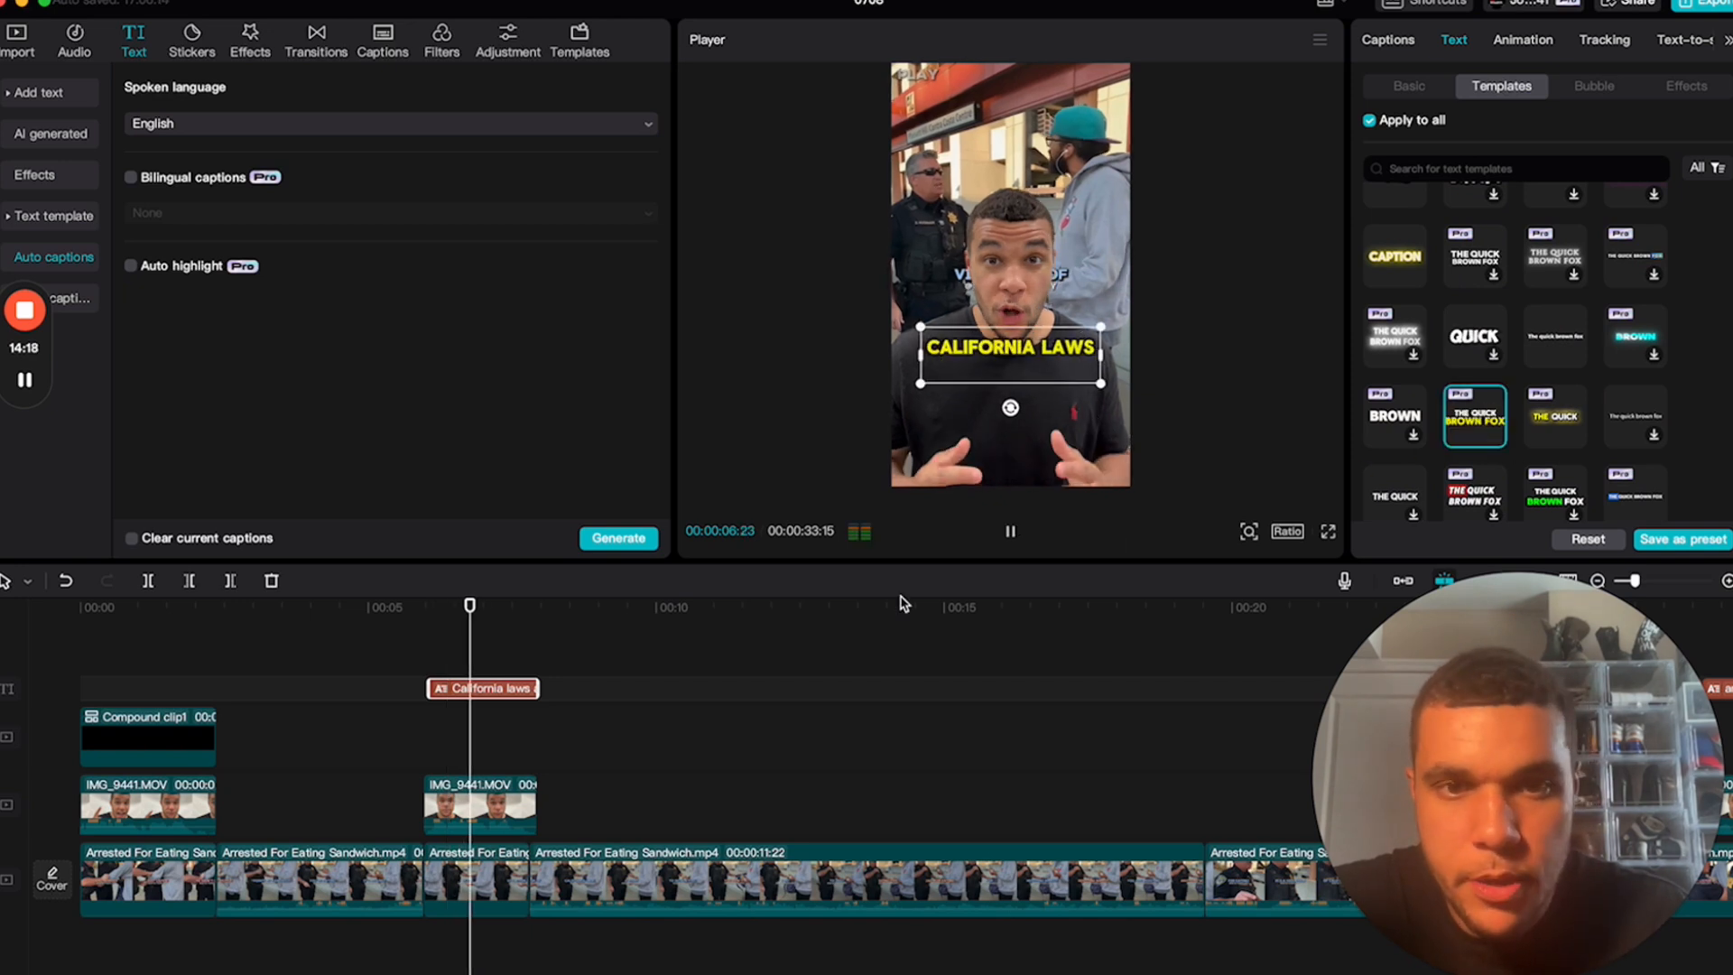
key(space)
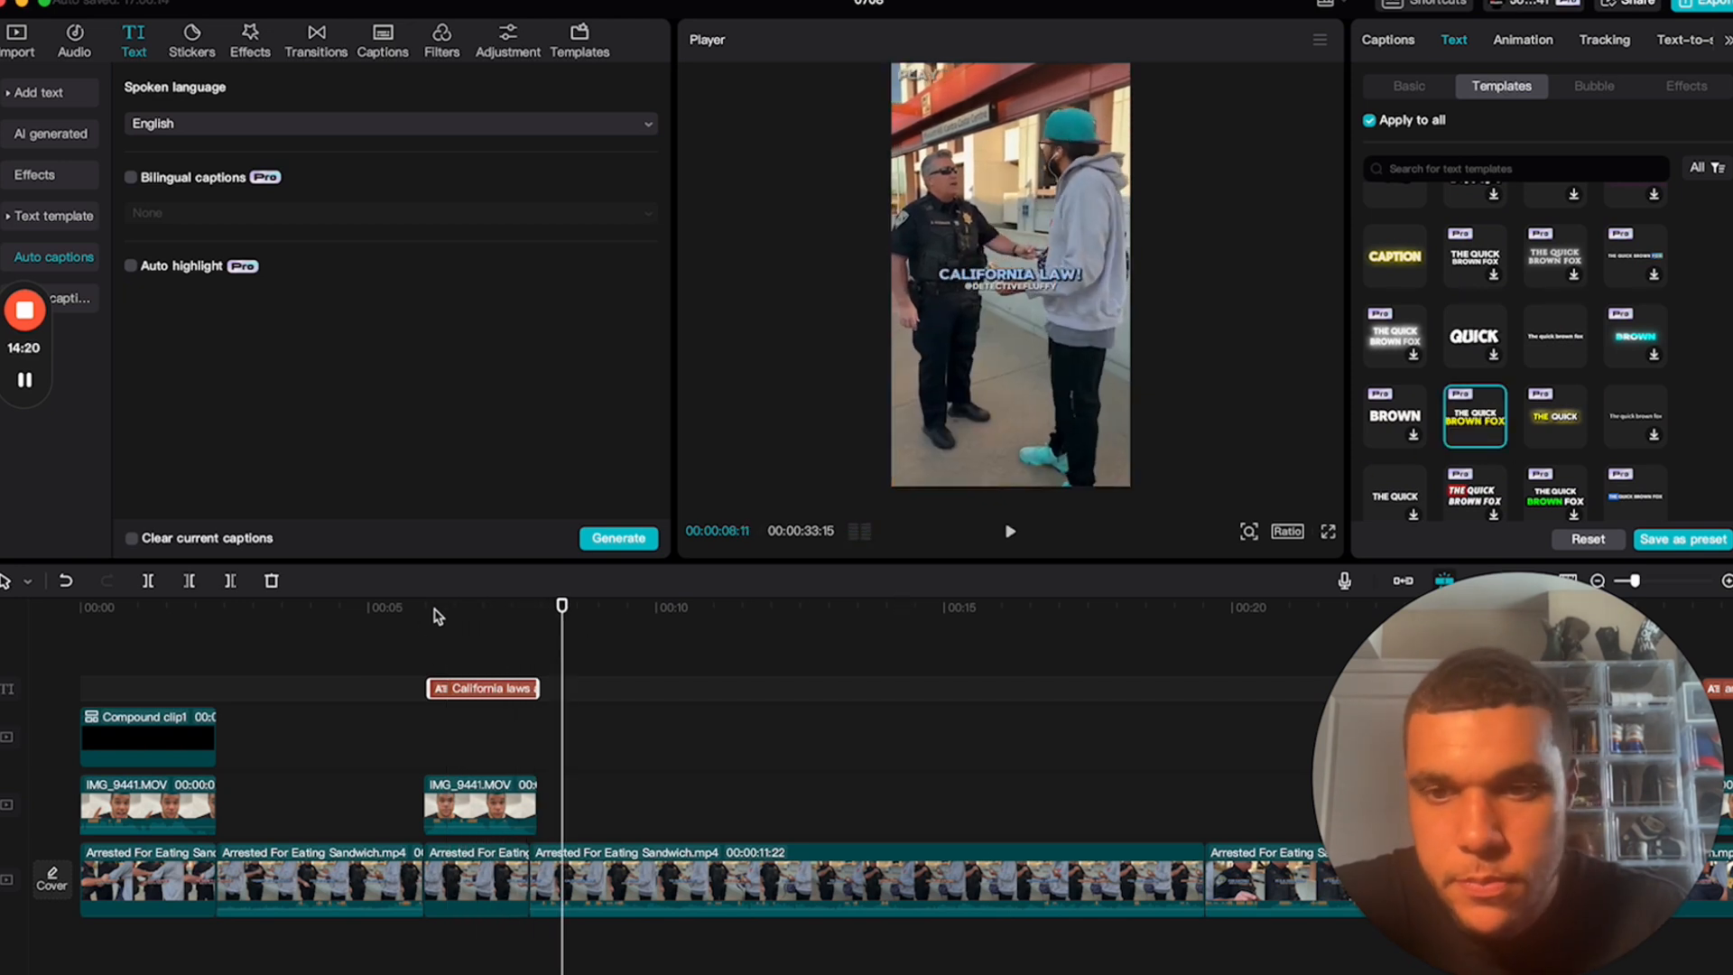
- Browse the remaining caption templates for alternative styles and return to the applied one
scroll(1631, 372, down, 5)
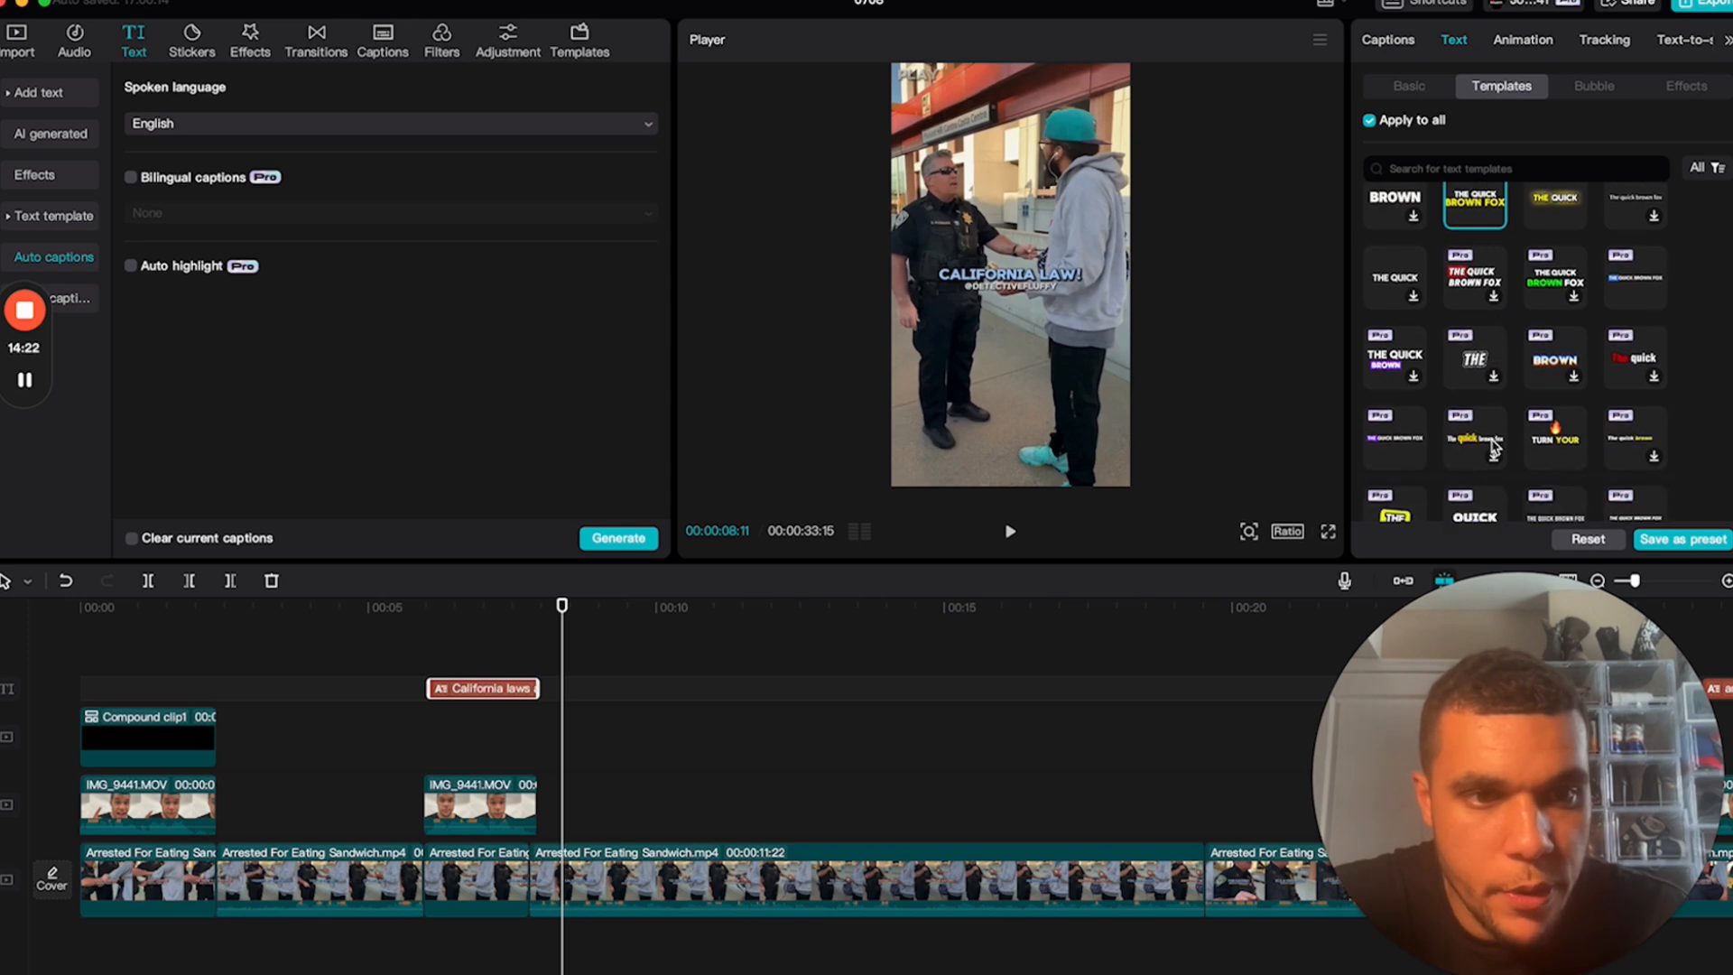
scroll(1494, 442, down, 4)
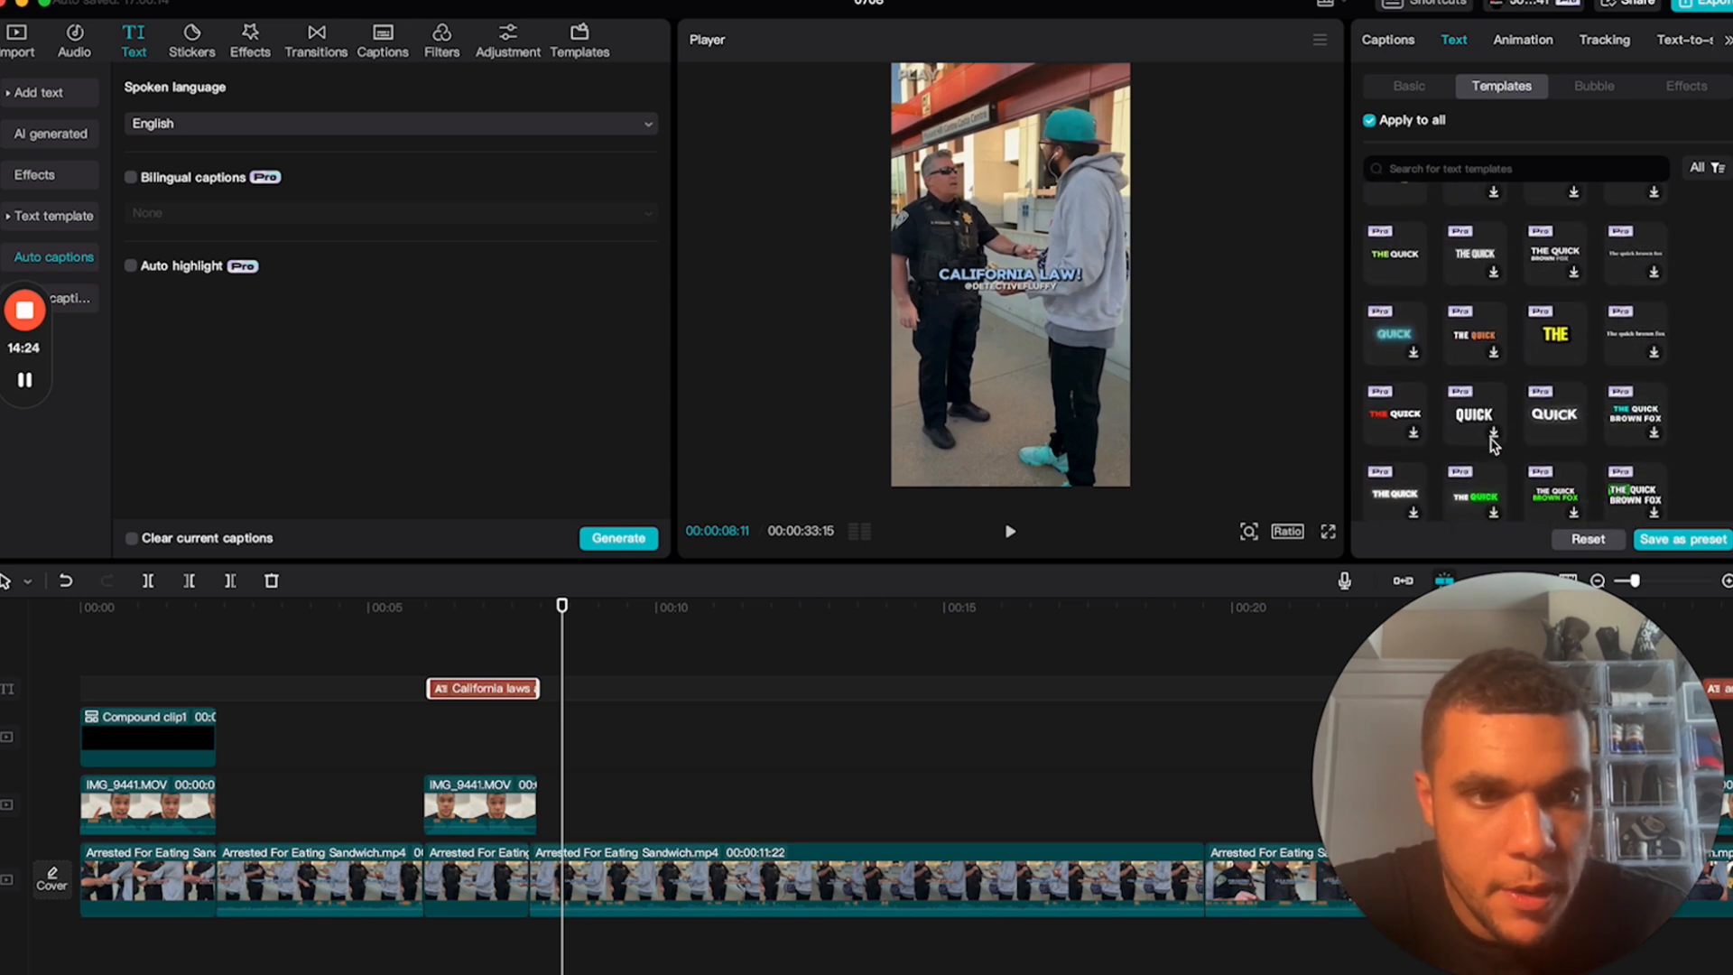
scroll(1530, 375, down, 4)
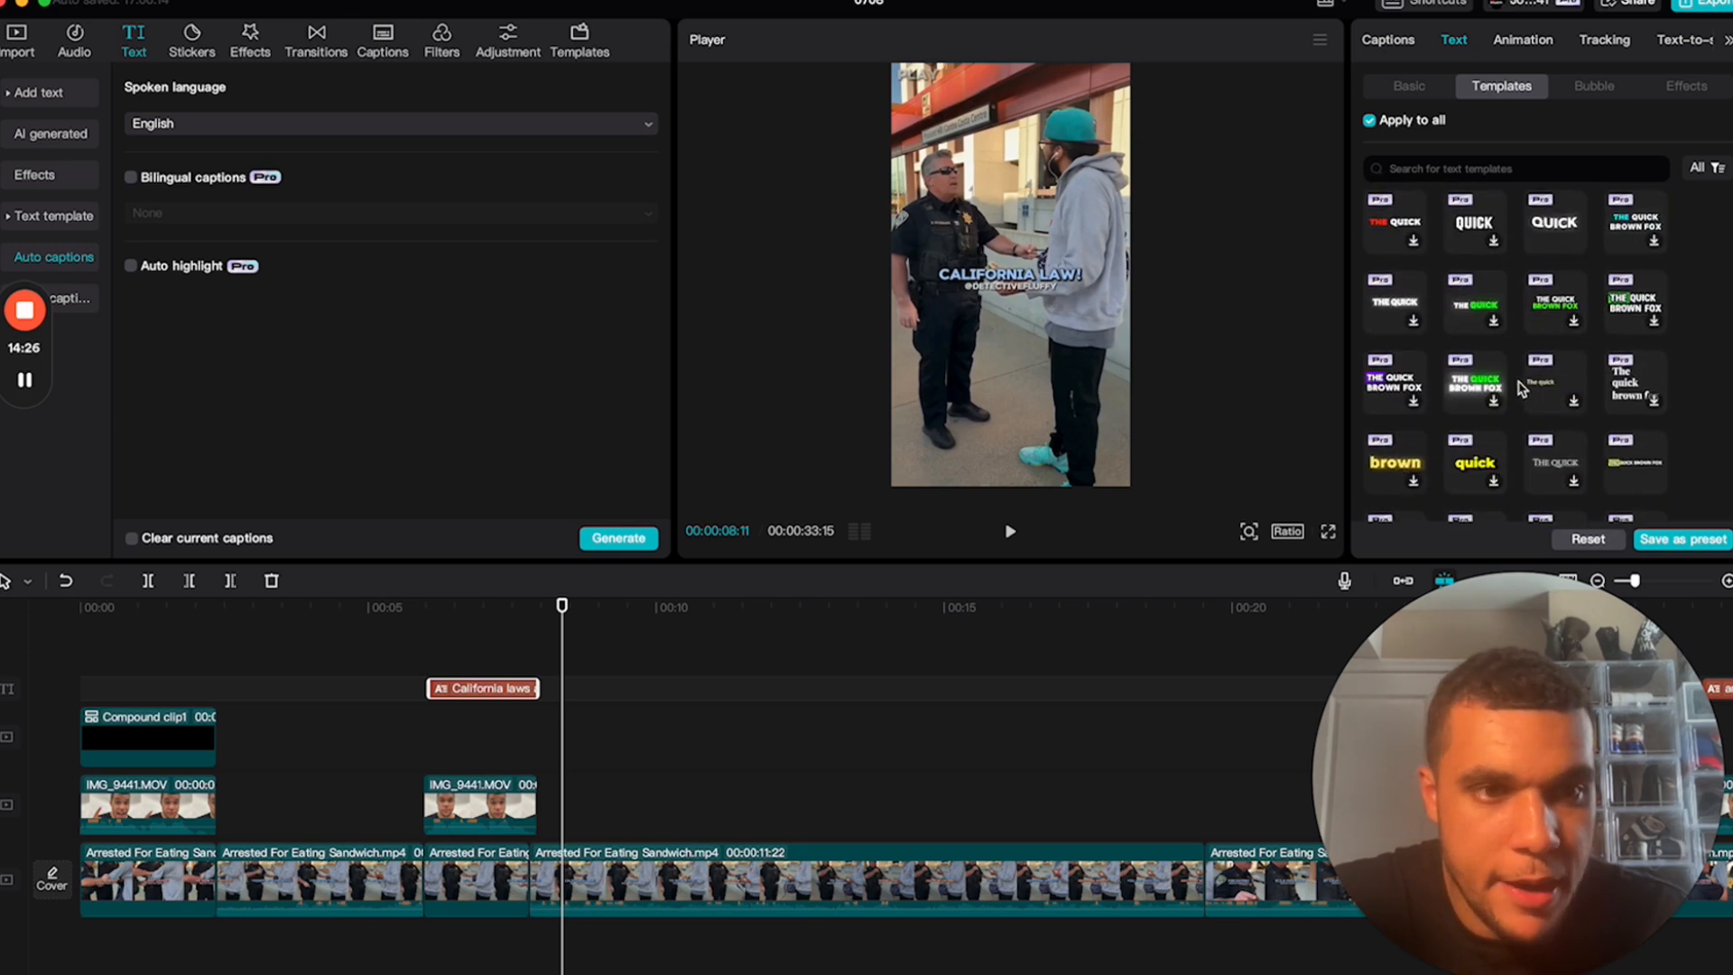
scroll(1464, 471, down, 5)
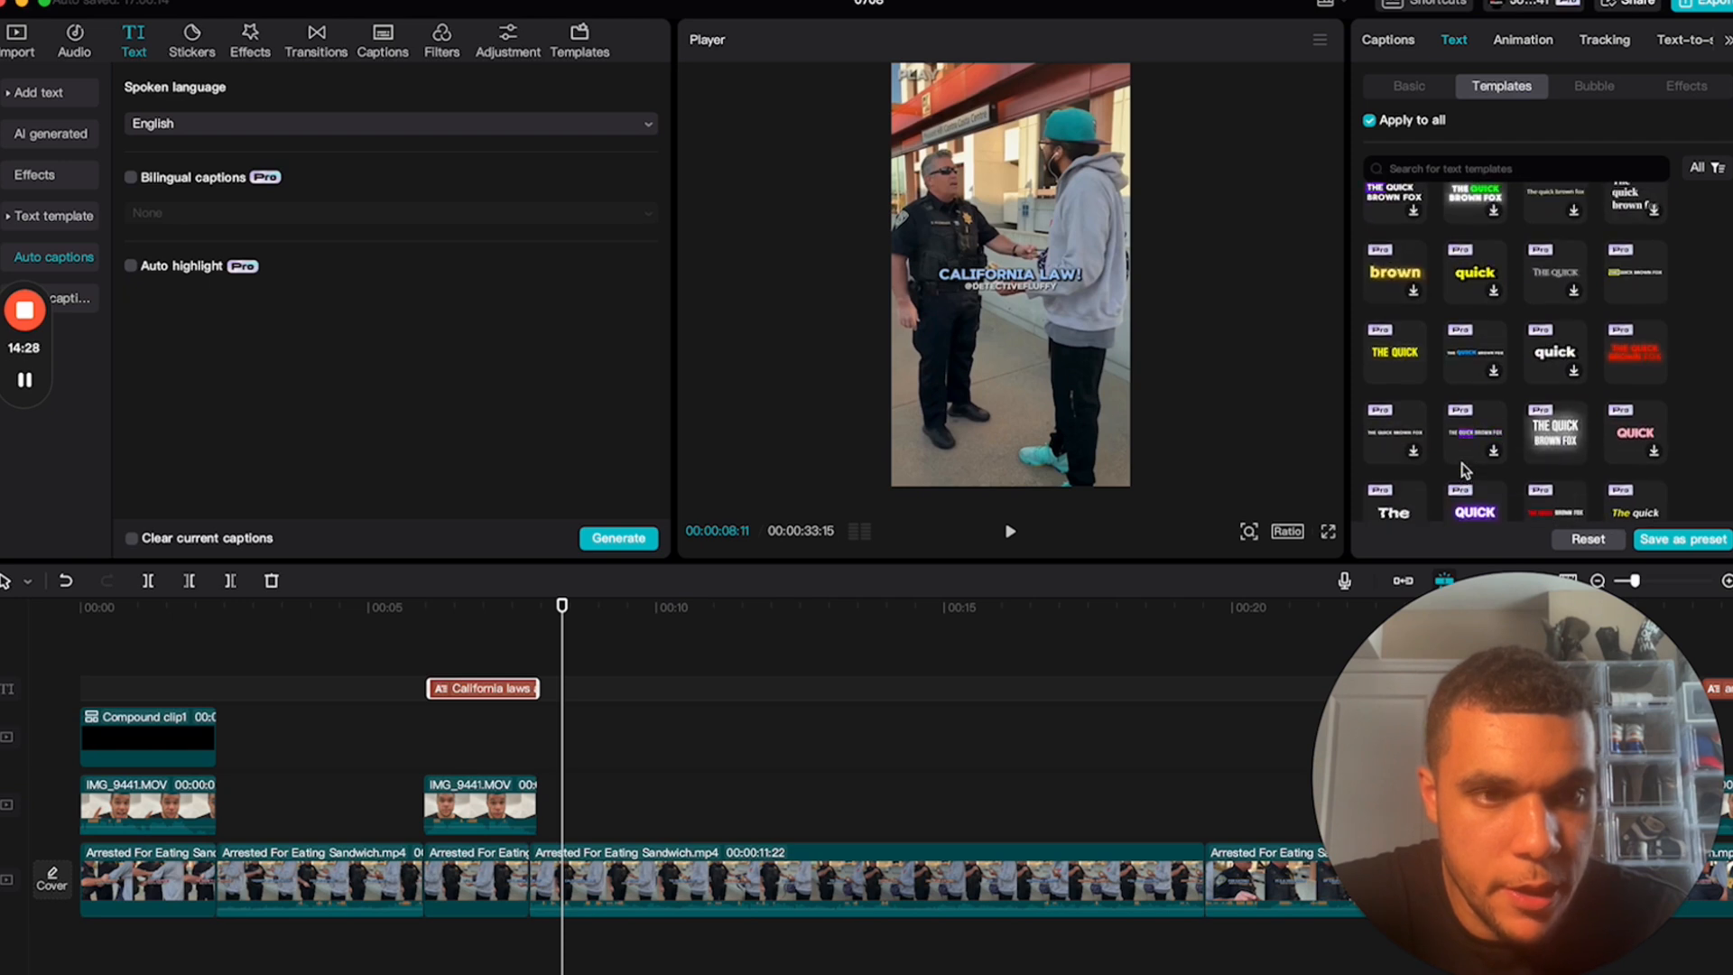
scroll(1464, 471, down, 4)
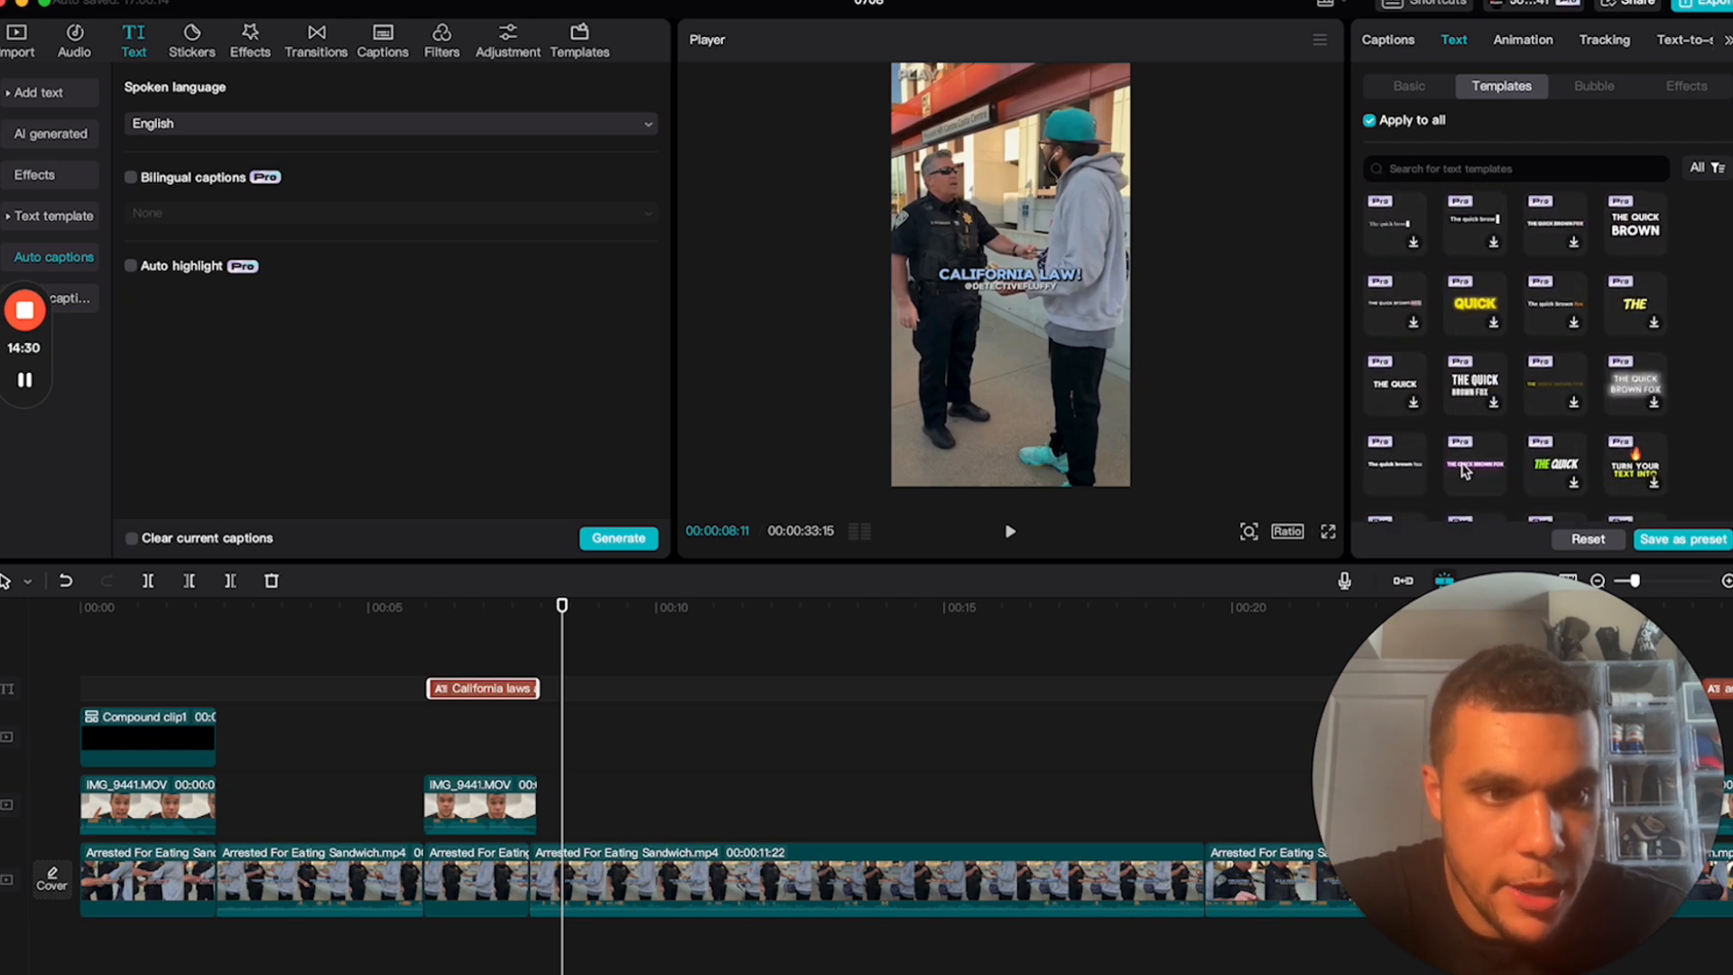
scroll(1464, 471, up, 7)
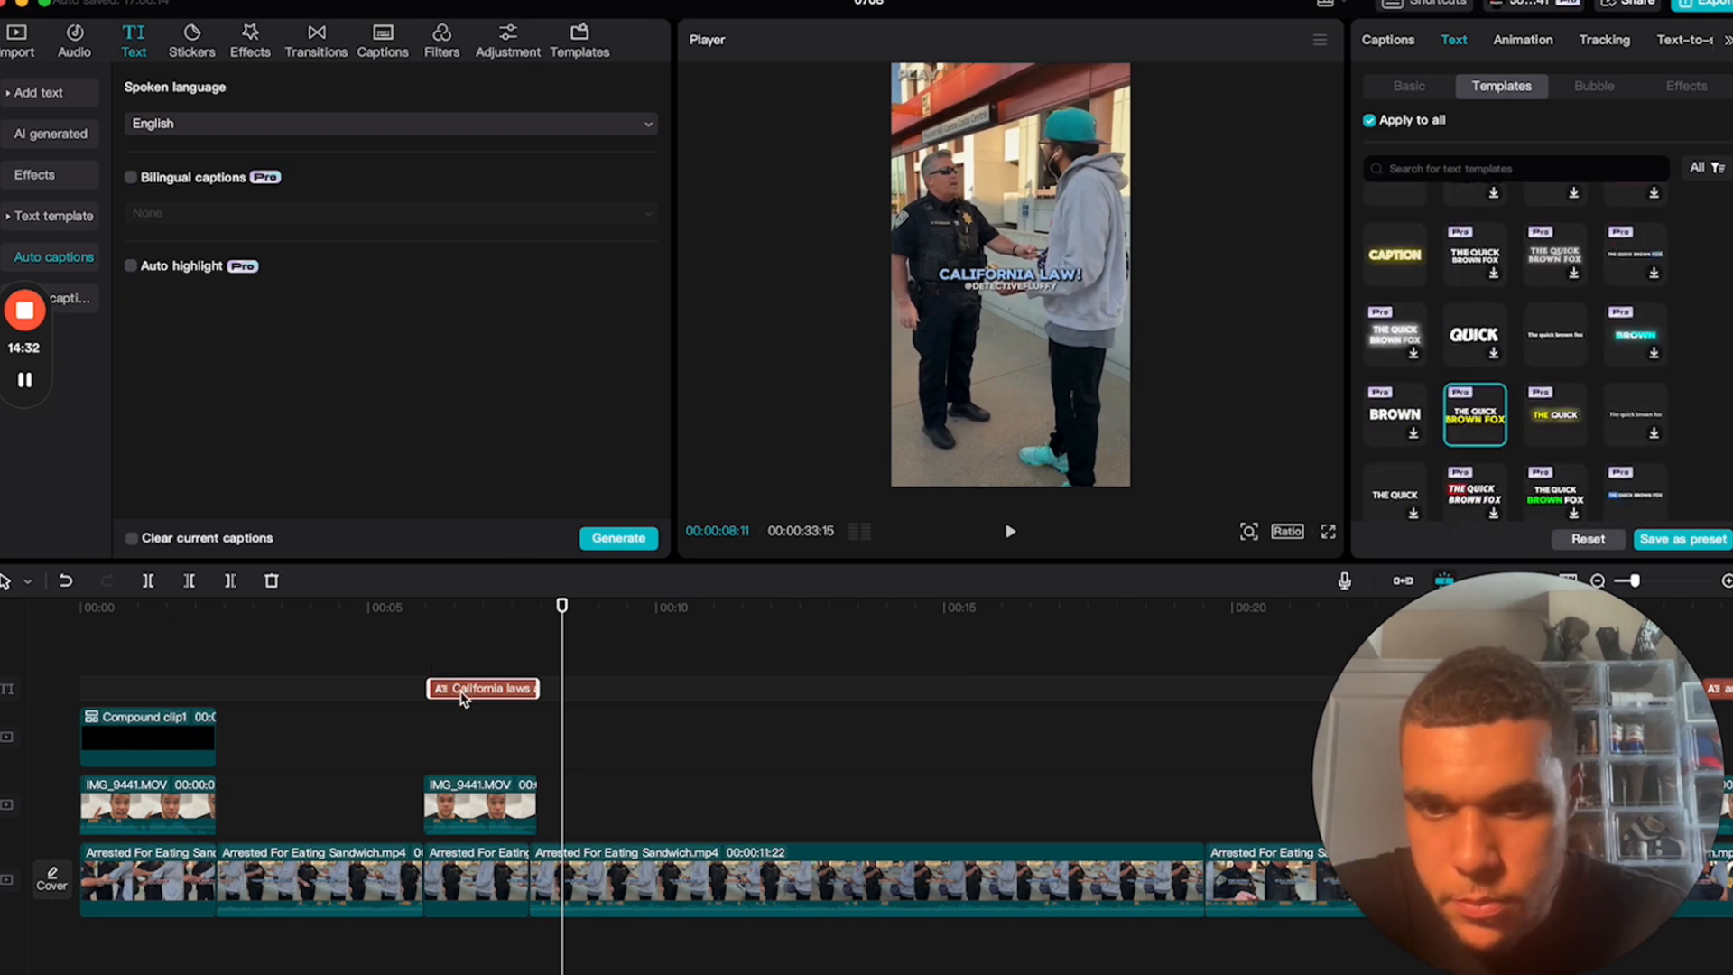
- Play the video from the second viral section to its end to review the styled captions
click(411, 629)
key(space)
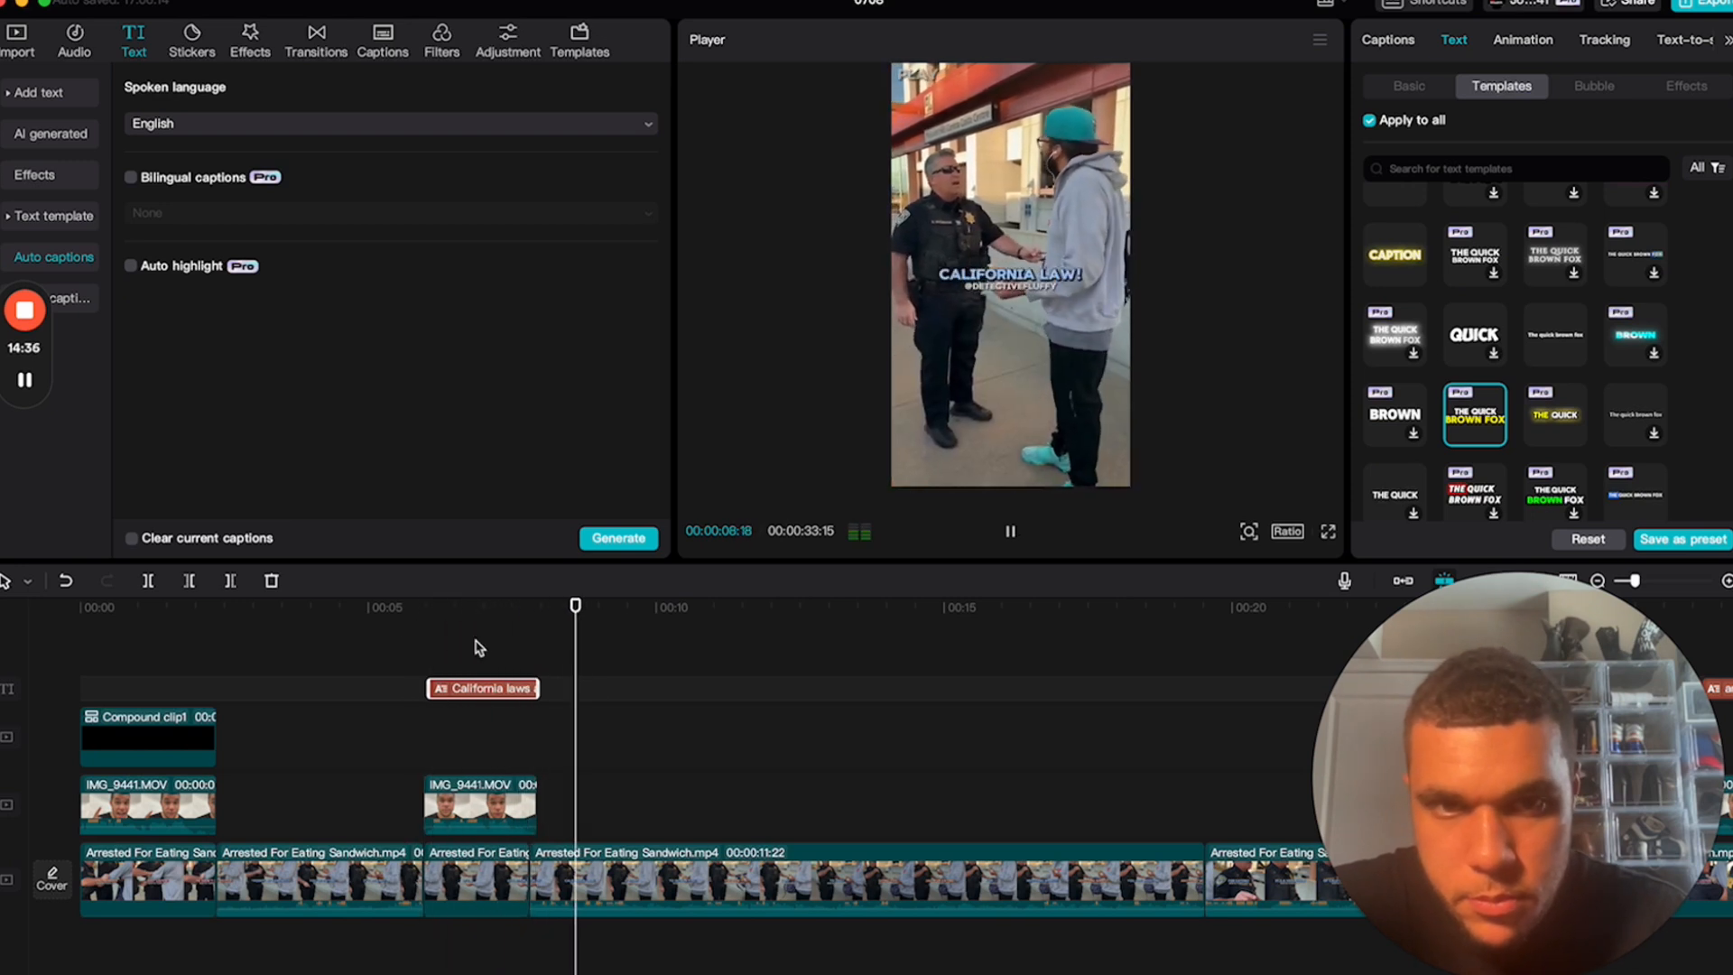
scroll(727, 785, right, 3)
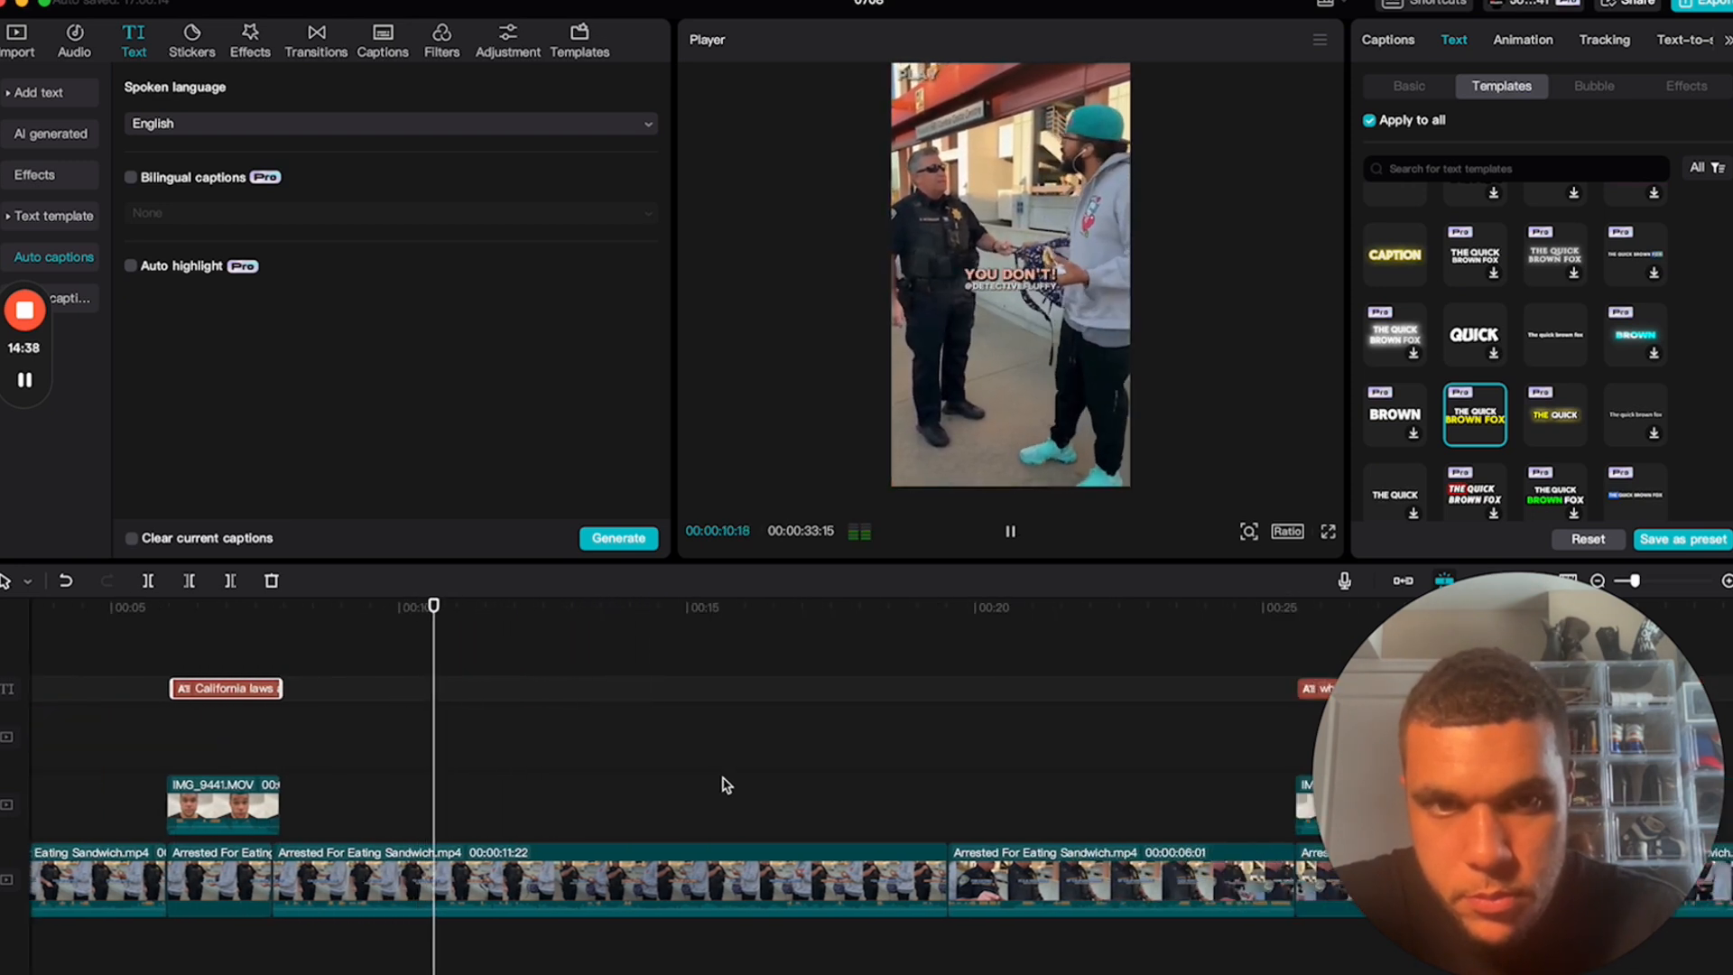
scroll(727, 785, right, 2)
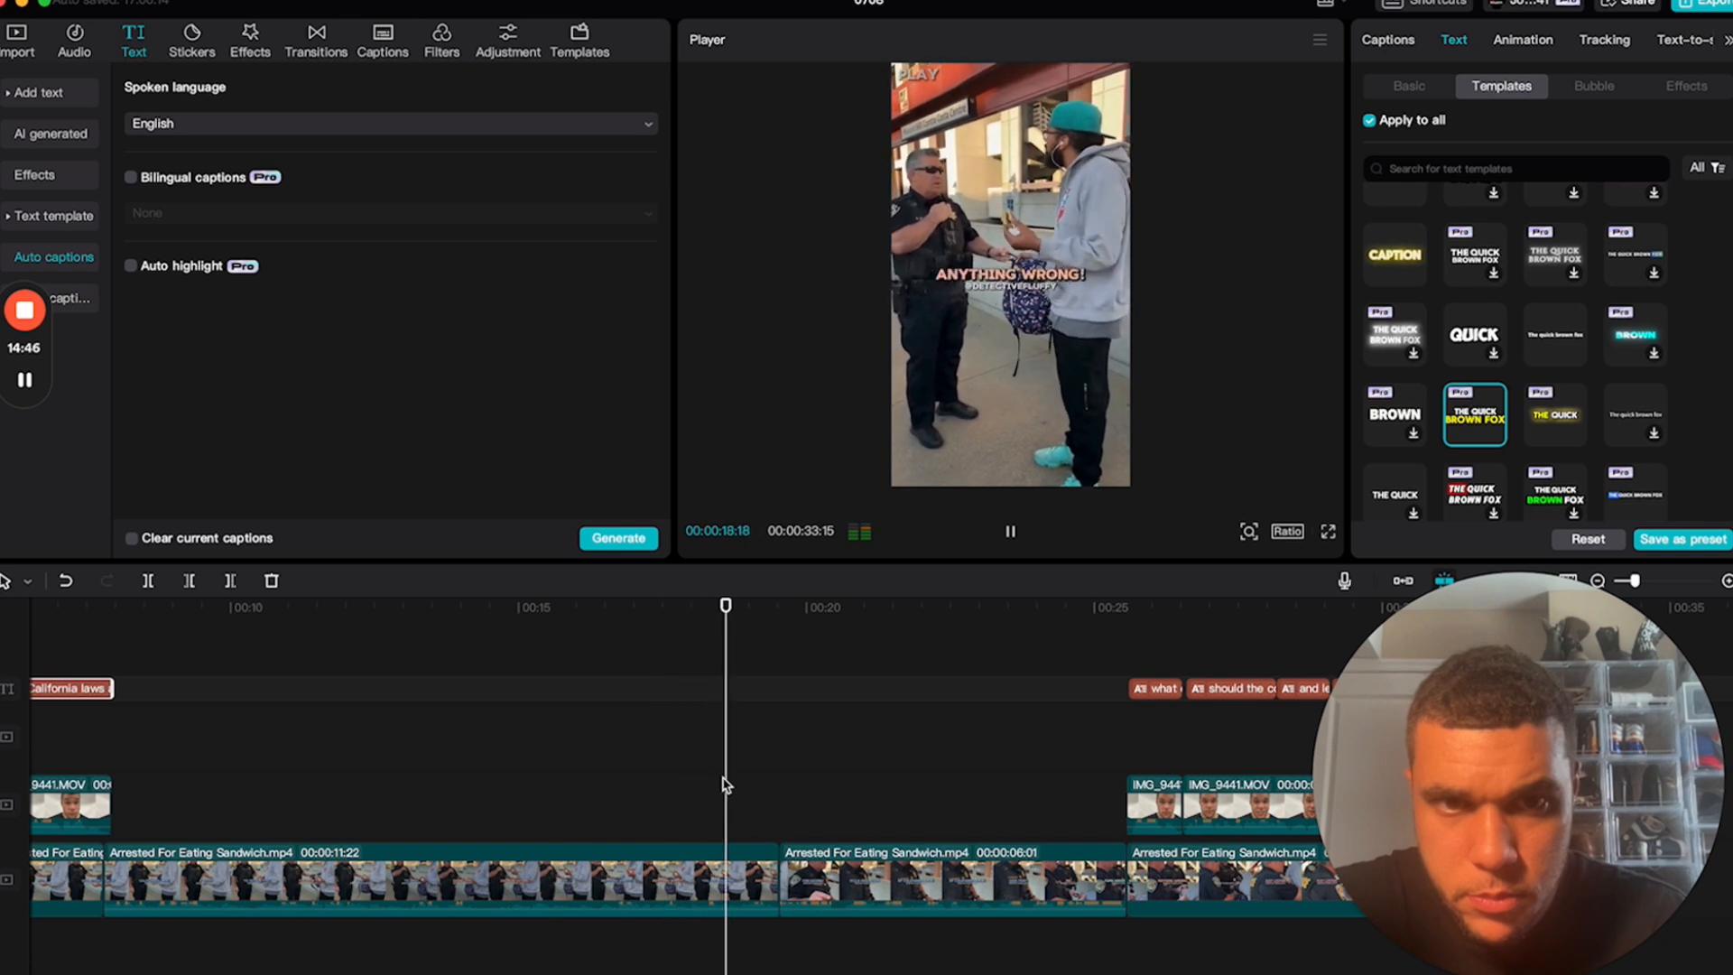
scroll(841, 813, right, 3)
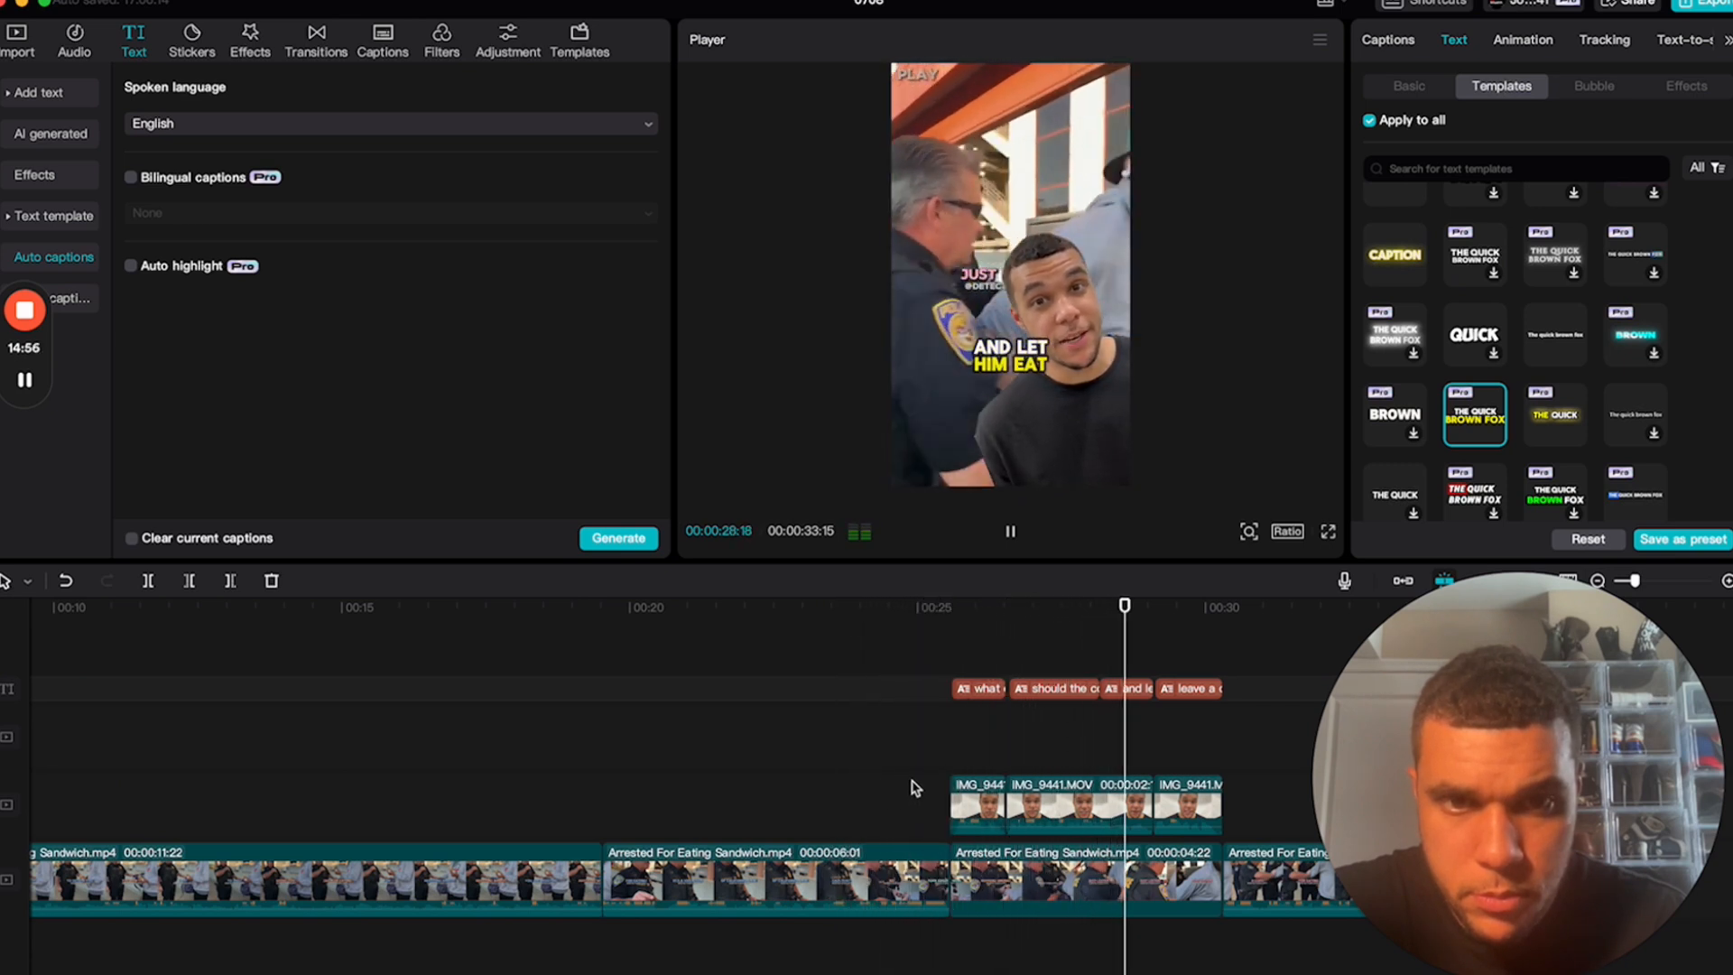
key(space)
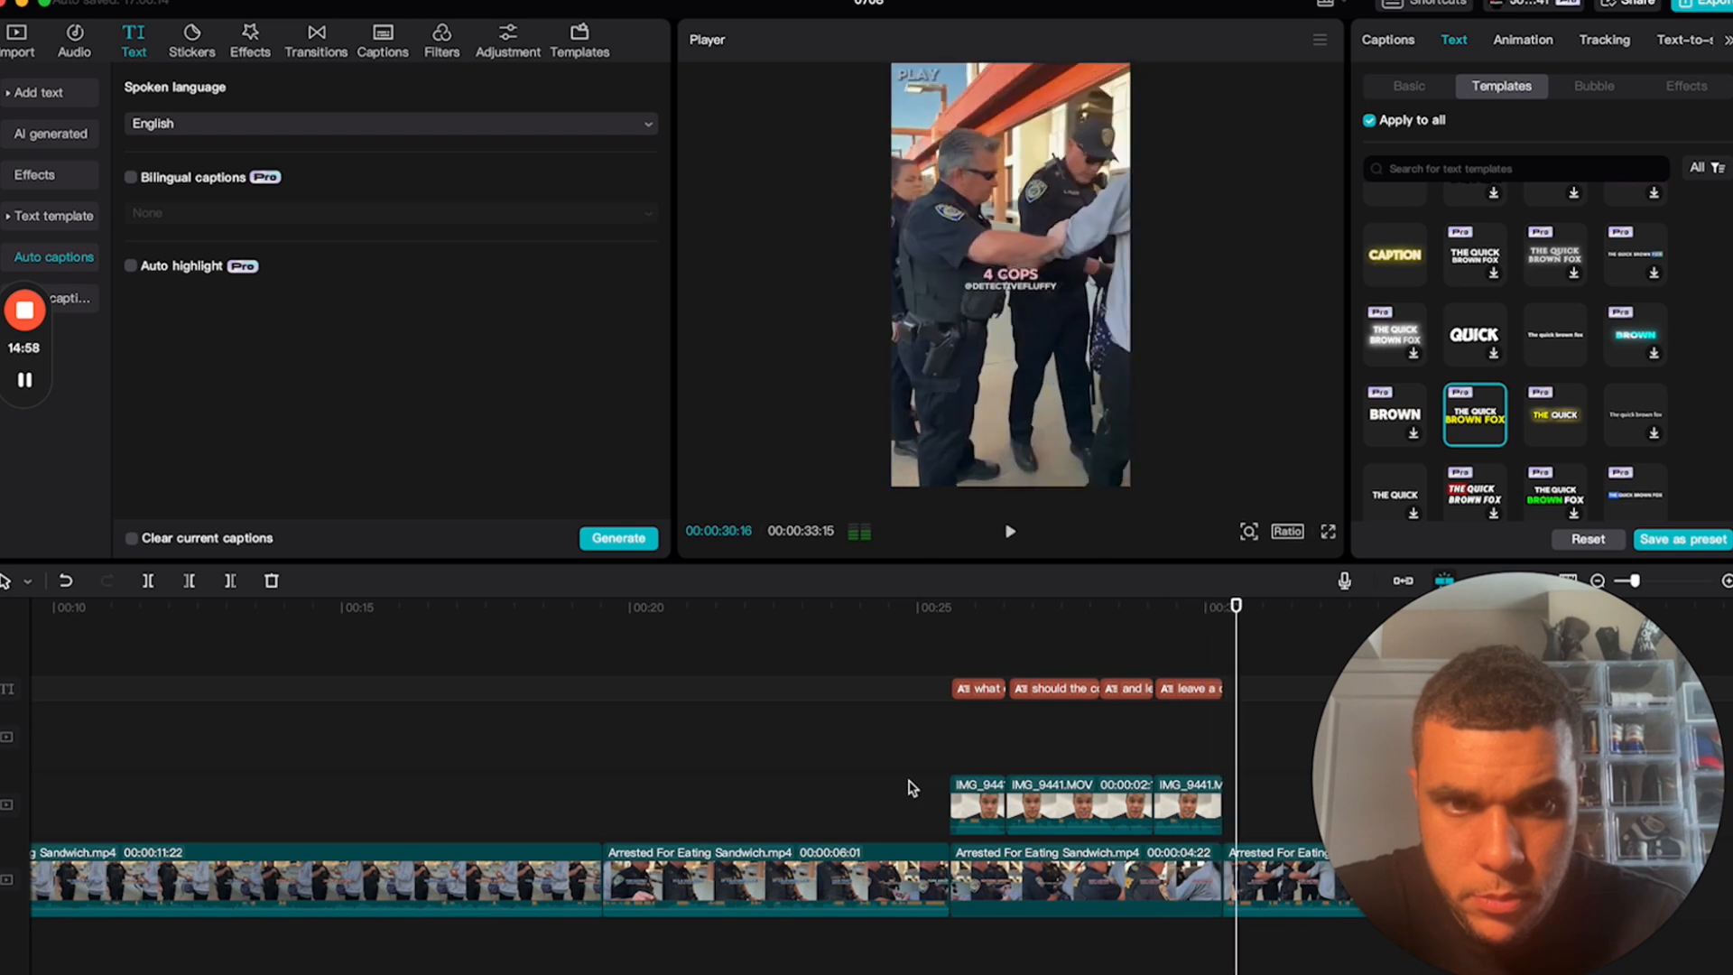
key(space)
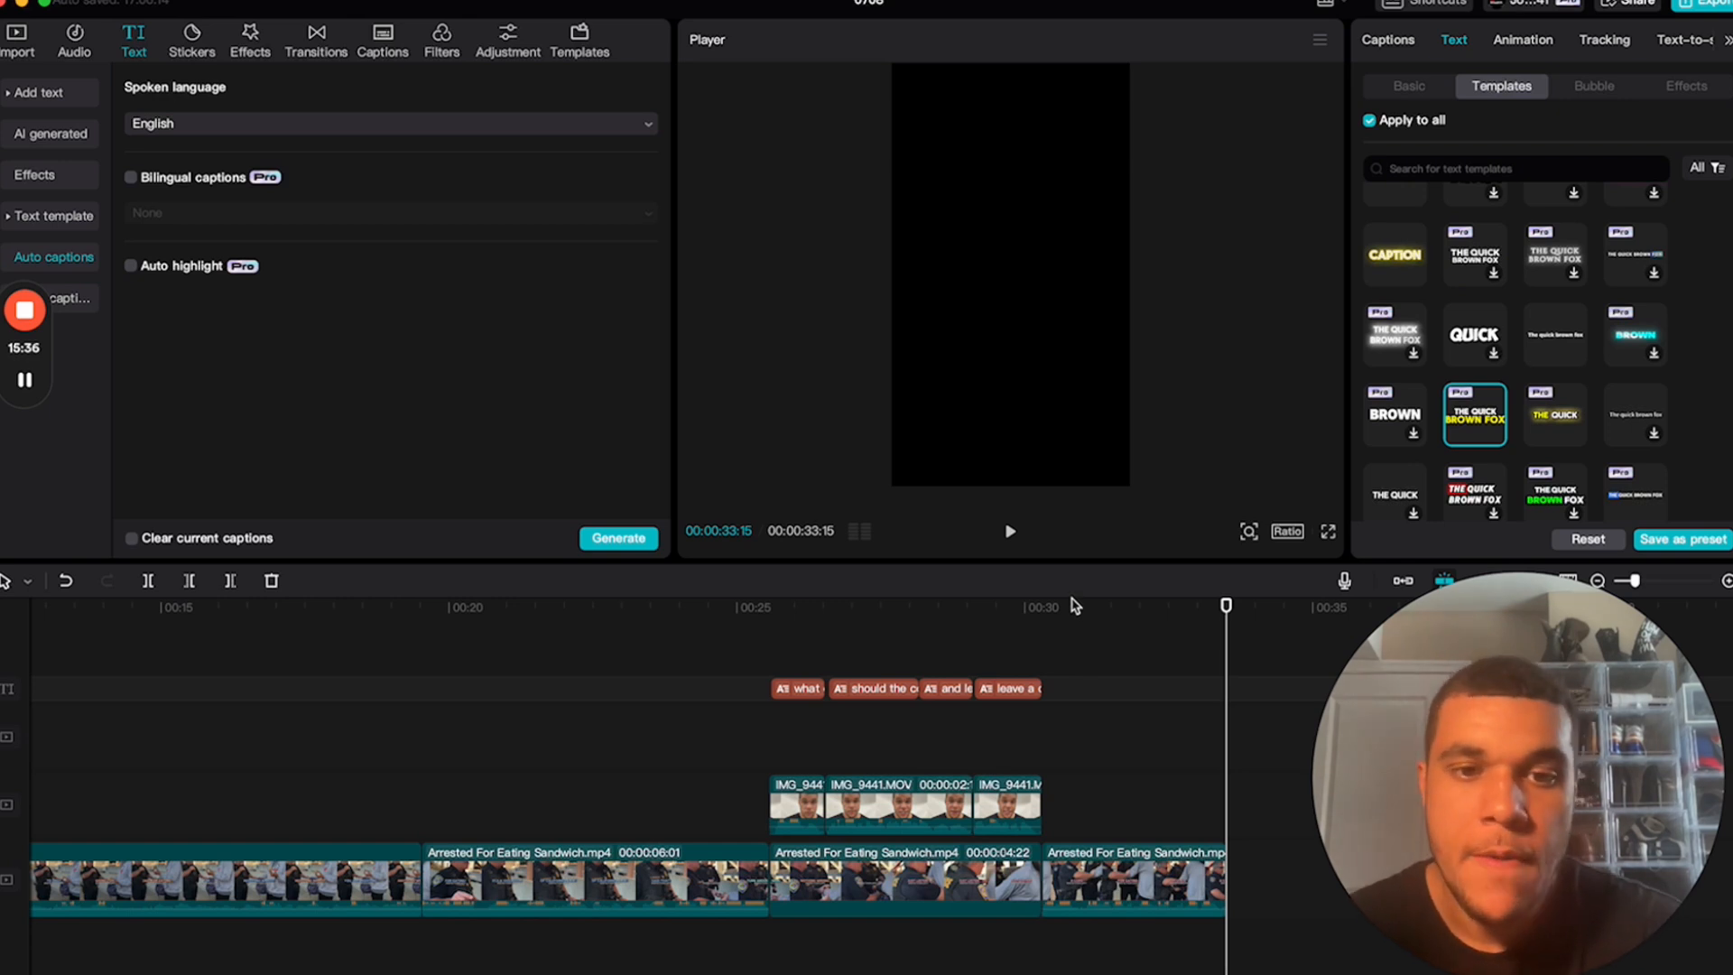
- Scrub through the closing viral clip from 00:00:30:09 to 00:00:32:25 to review the ending
mouse_move(1062, 608)
mouse_down()
mouse_move(1043, 610)
mouse_move(1208, 623)
mouse_move(813, 620)
mouse_move(1130, 643)
mouse_move(1044, 612)
mouse_up()
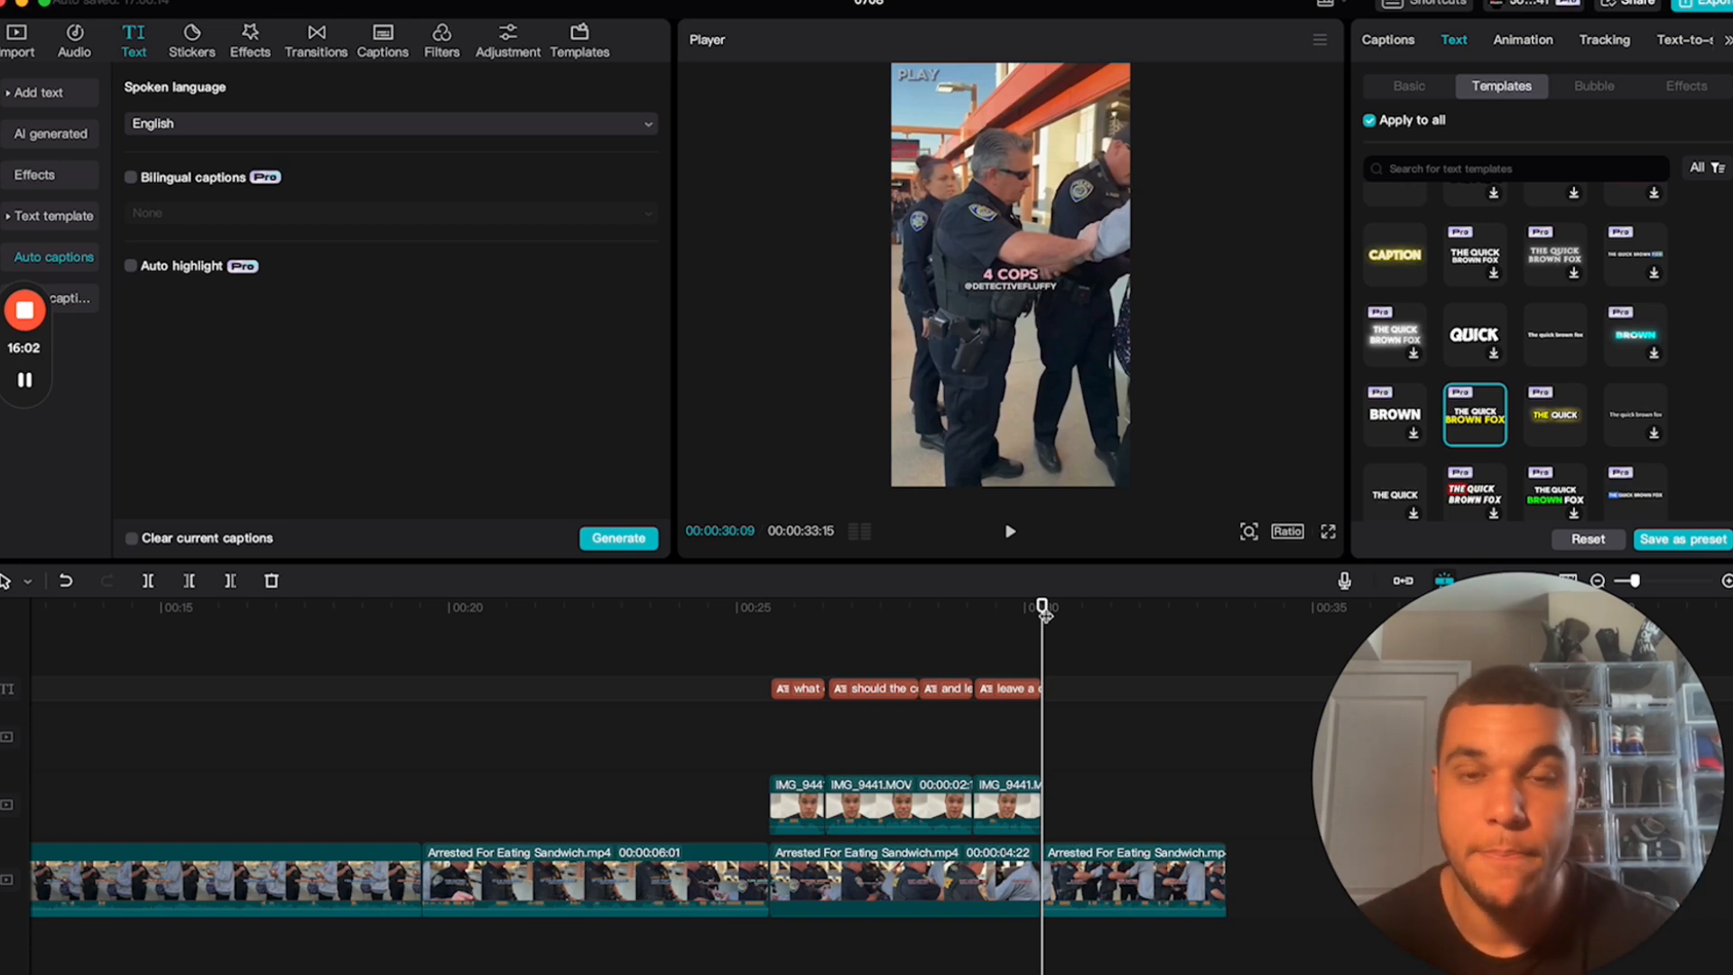
scroll(588, 746, left, 10)
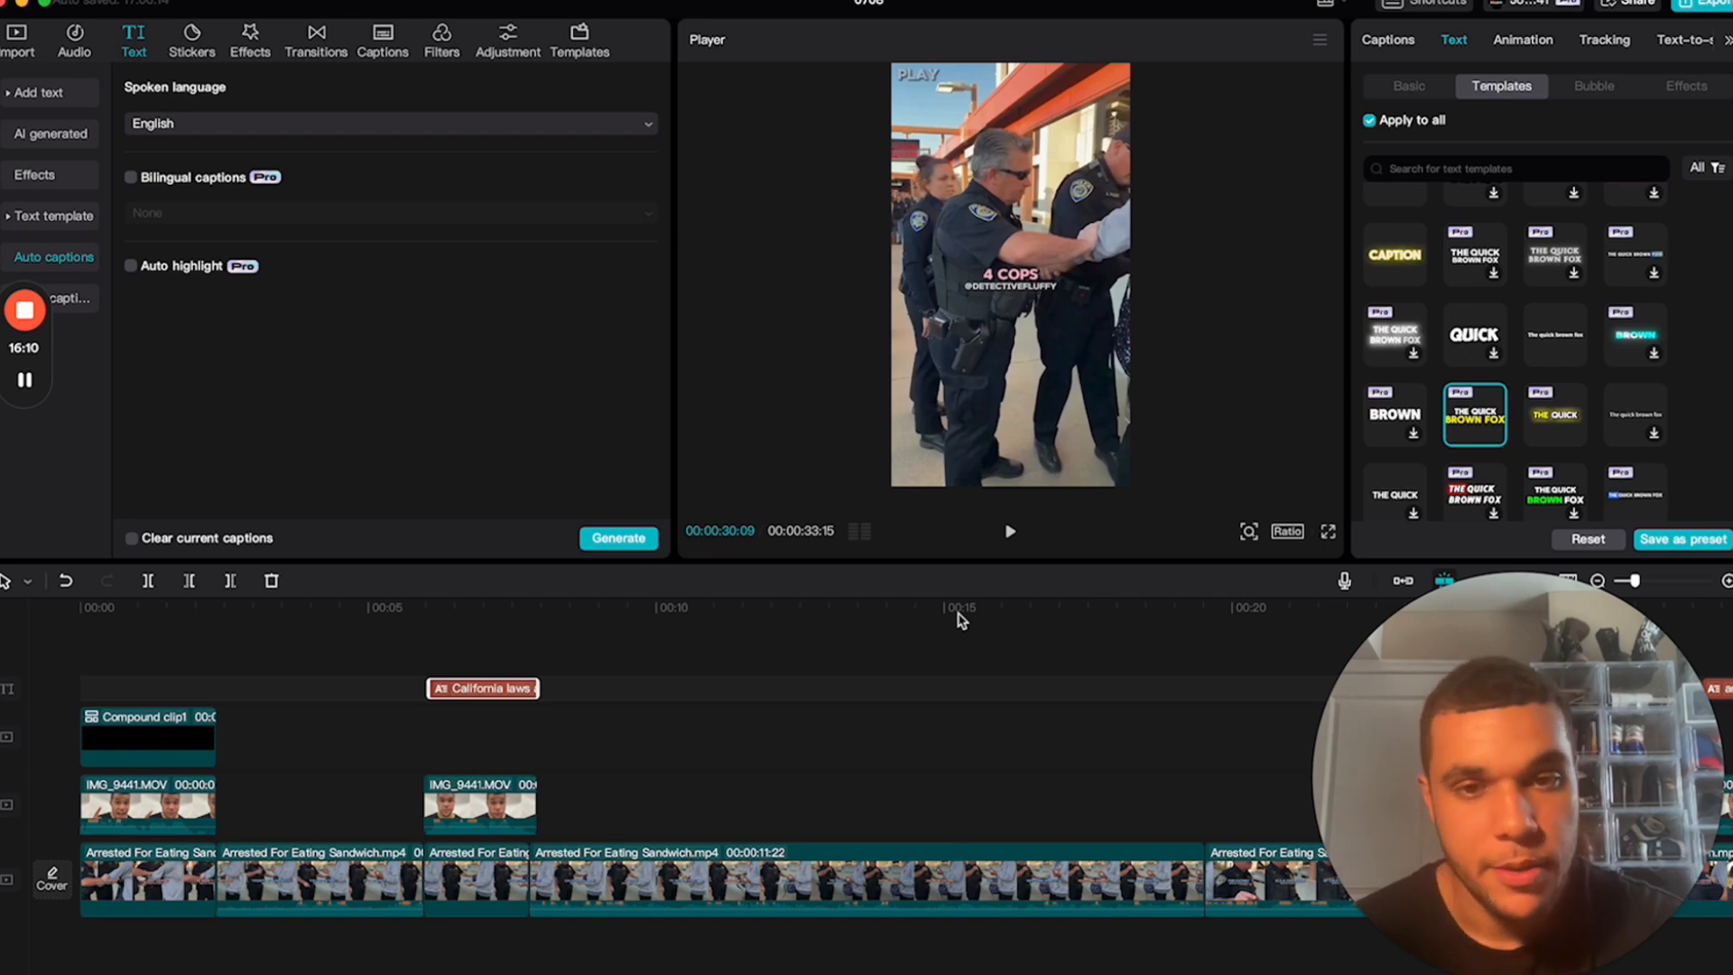
scroll(1102, 713, right, 10)
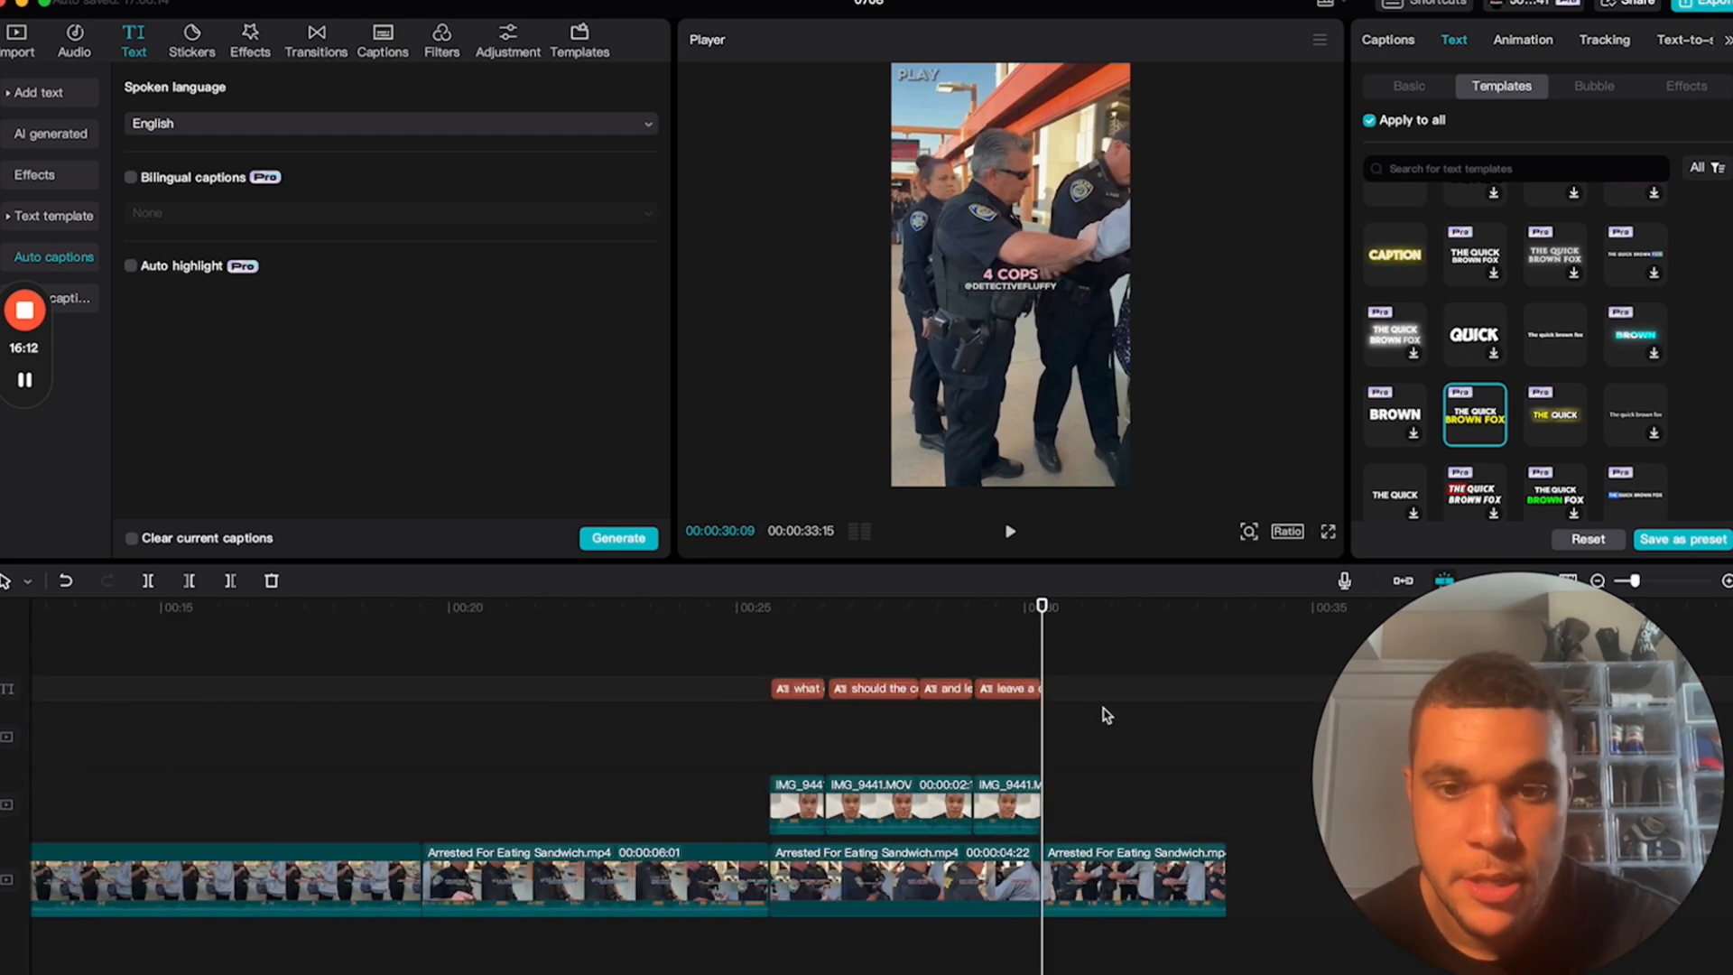
drag(1042, 609, 1188, 603)
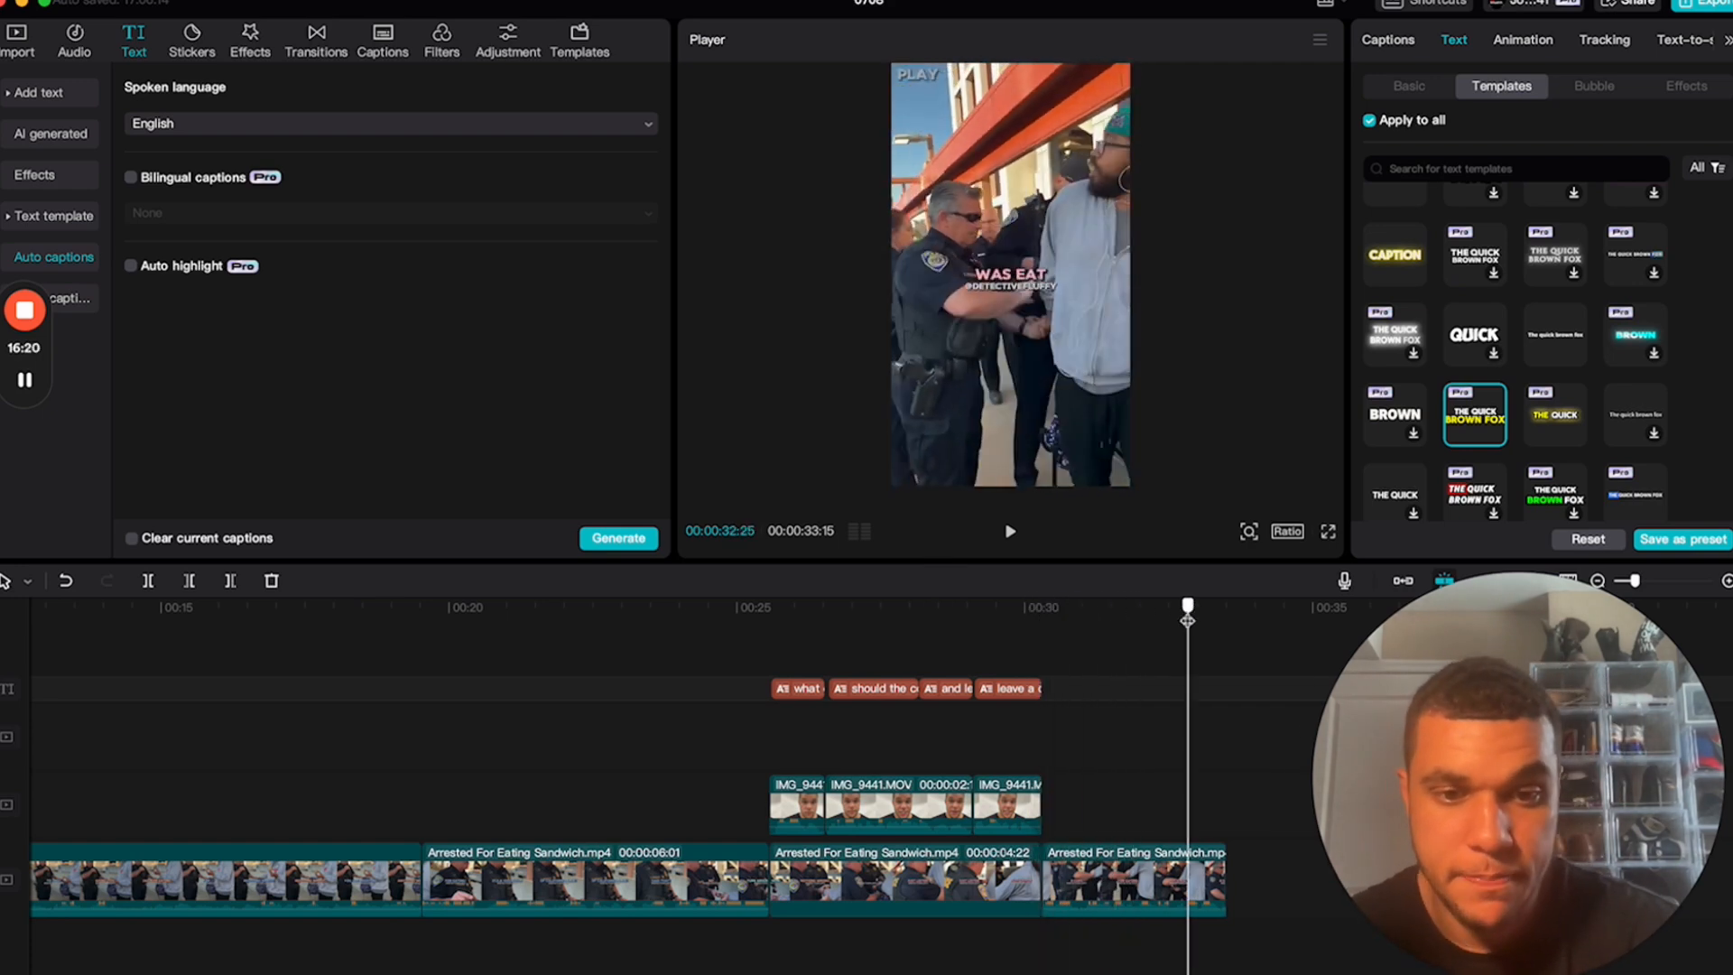
- Move the playhead to the opening title at 00:00:00:23 and open the video's cover design
scroll(812, 690, left, 10)
click(147, 605)
drag(147, 605, 121, 609)
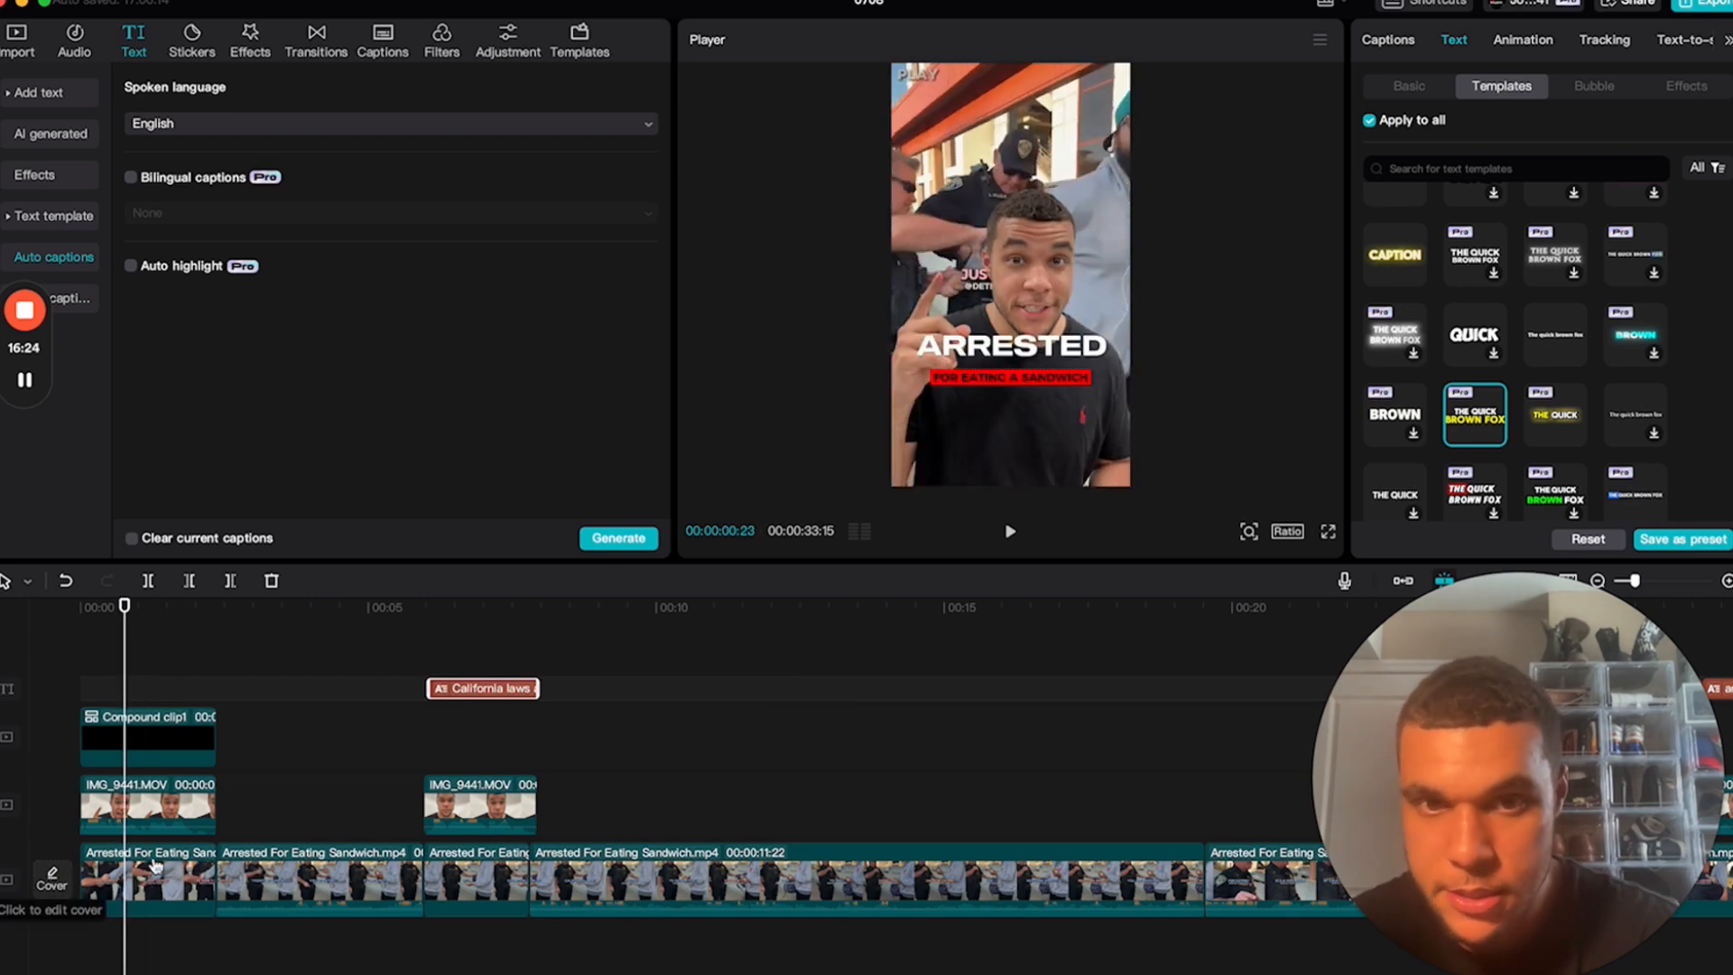
click(52, 880)
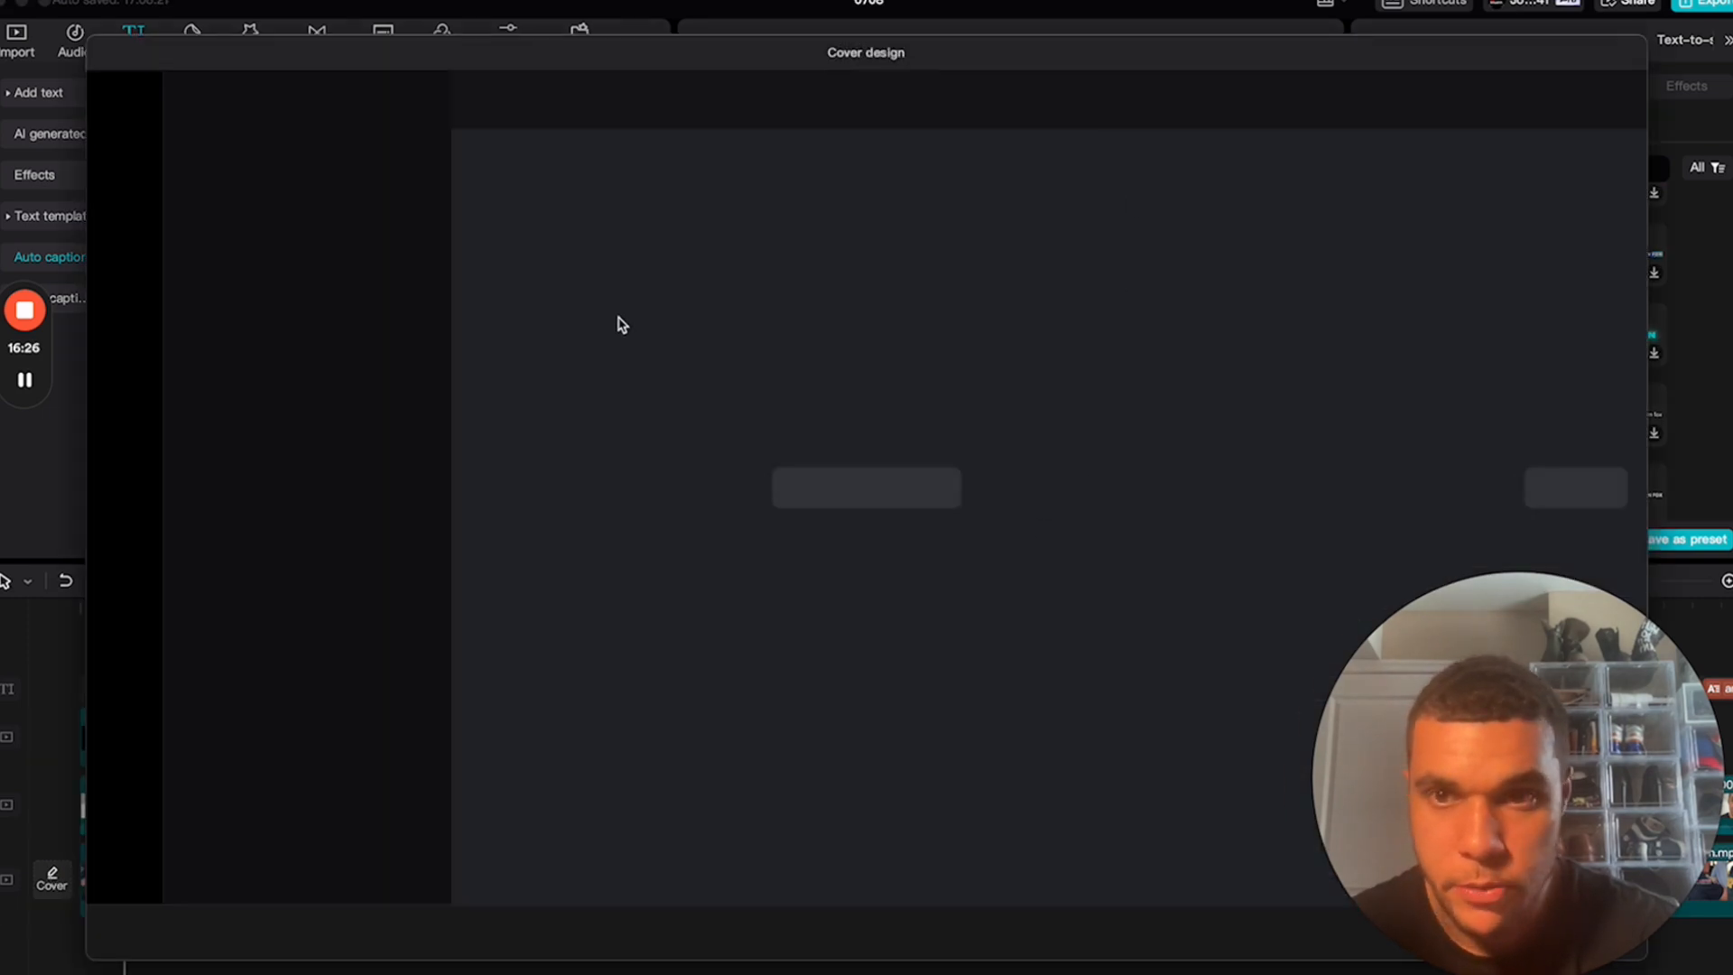
drag(716, 63, 603, 62)
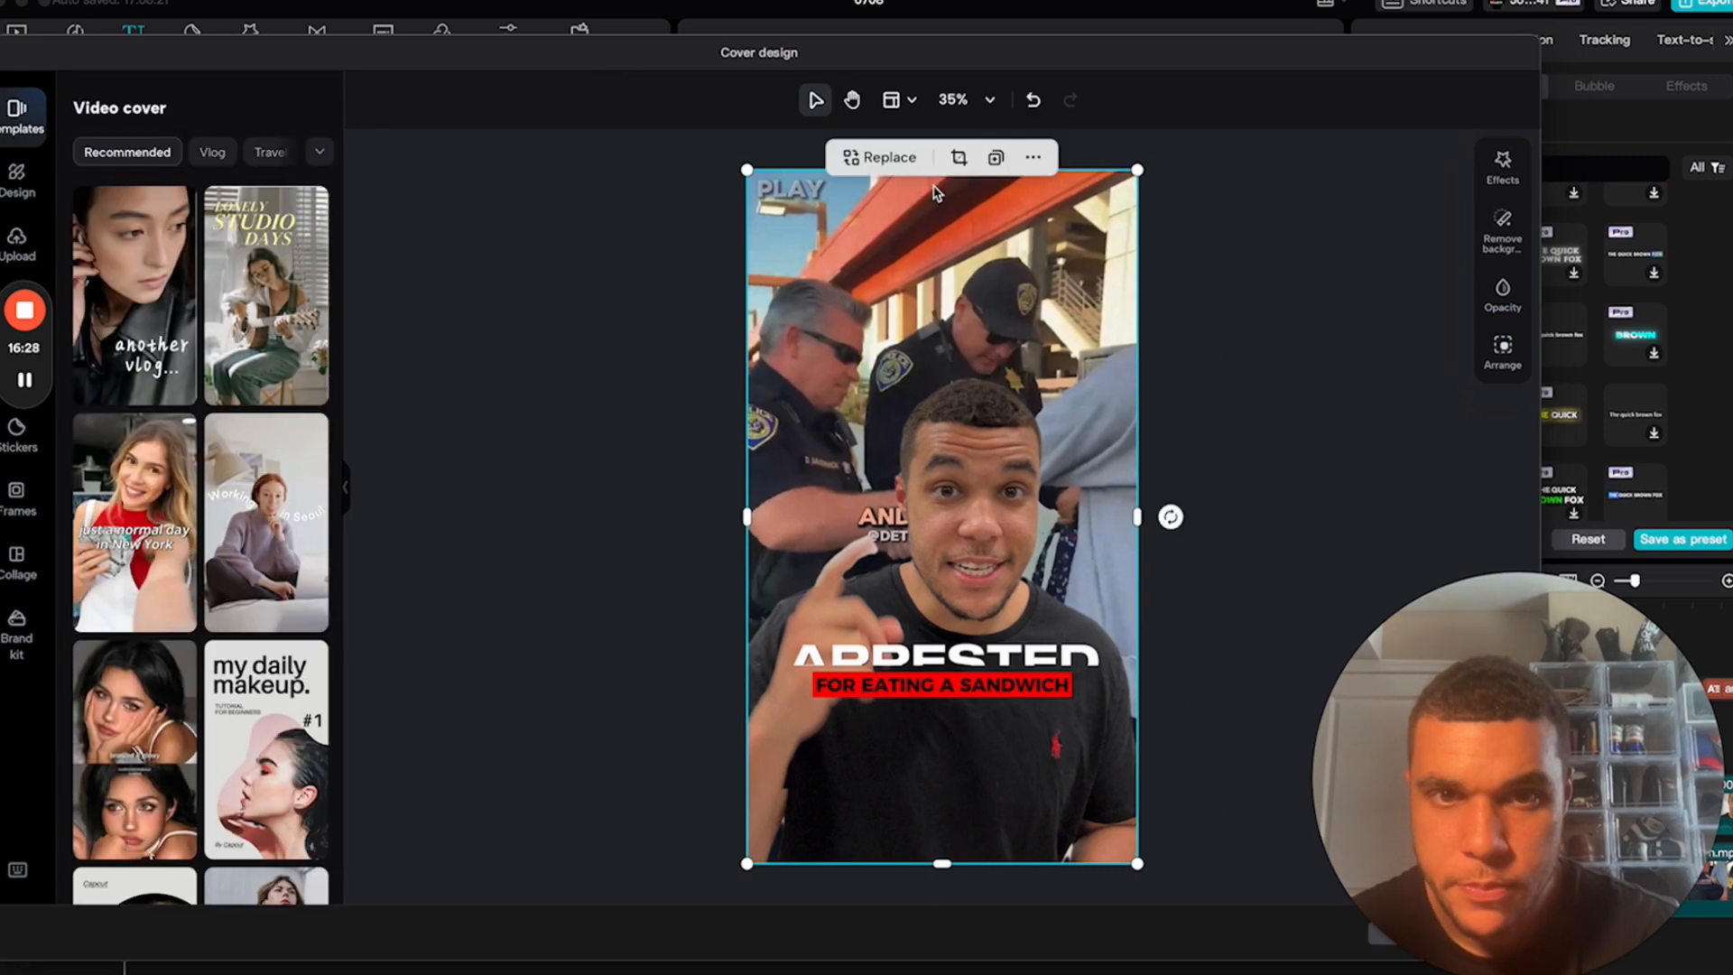
- Replace the cover image with the early video frame showing the full ARRESTED FOR EATING A SANDWICH title and save the cover
click(888, 158)
click(913, 202)
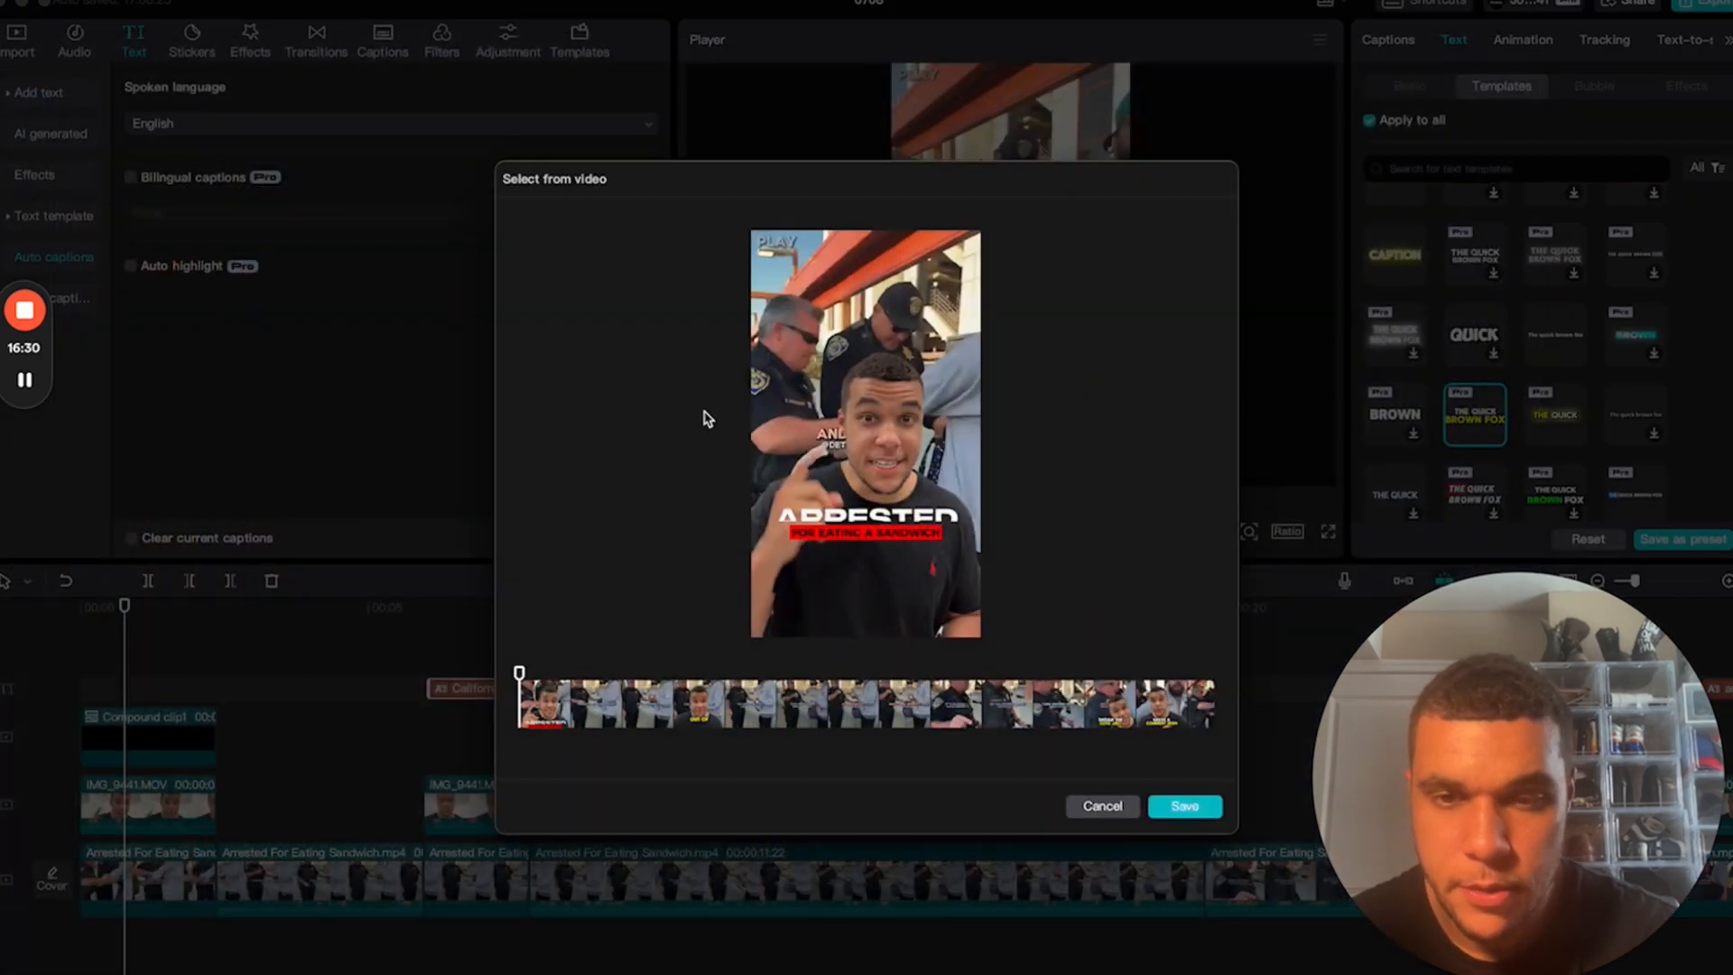
click(537, 714)
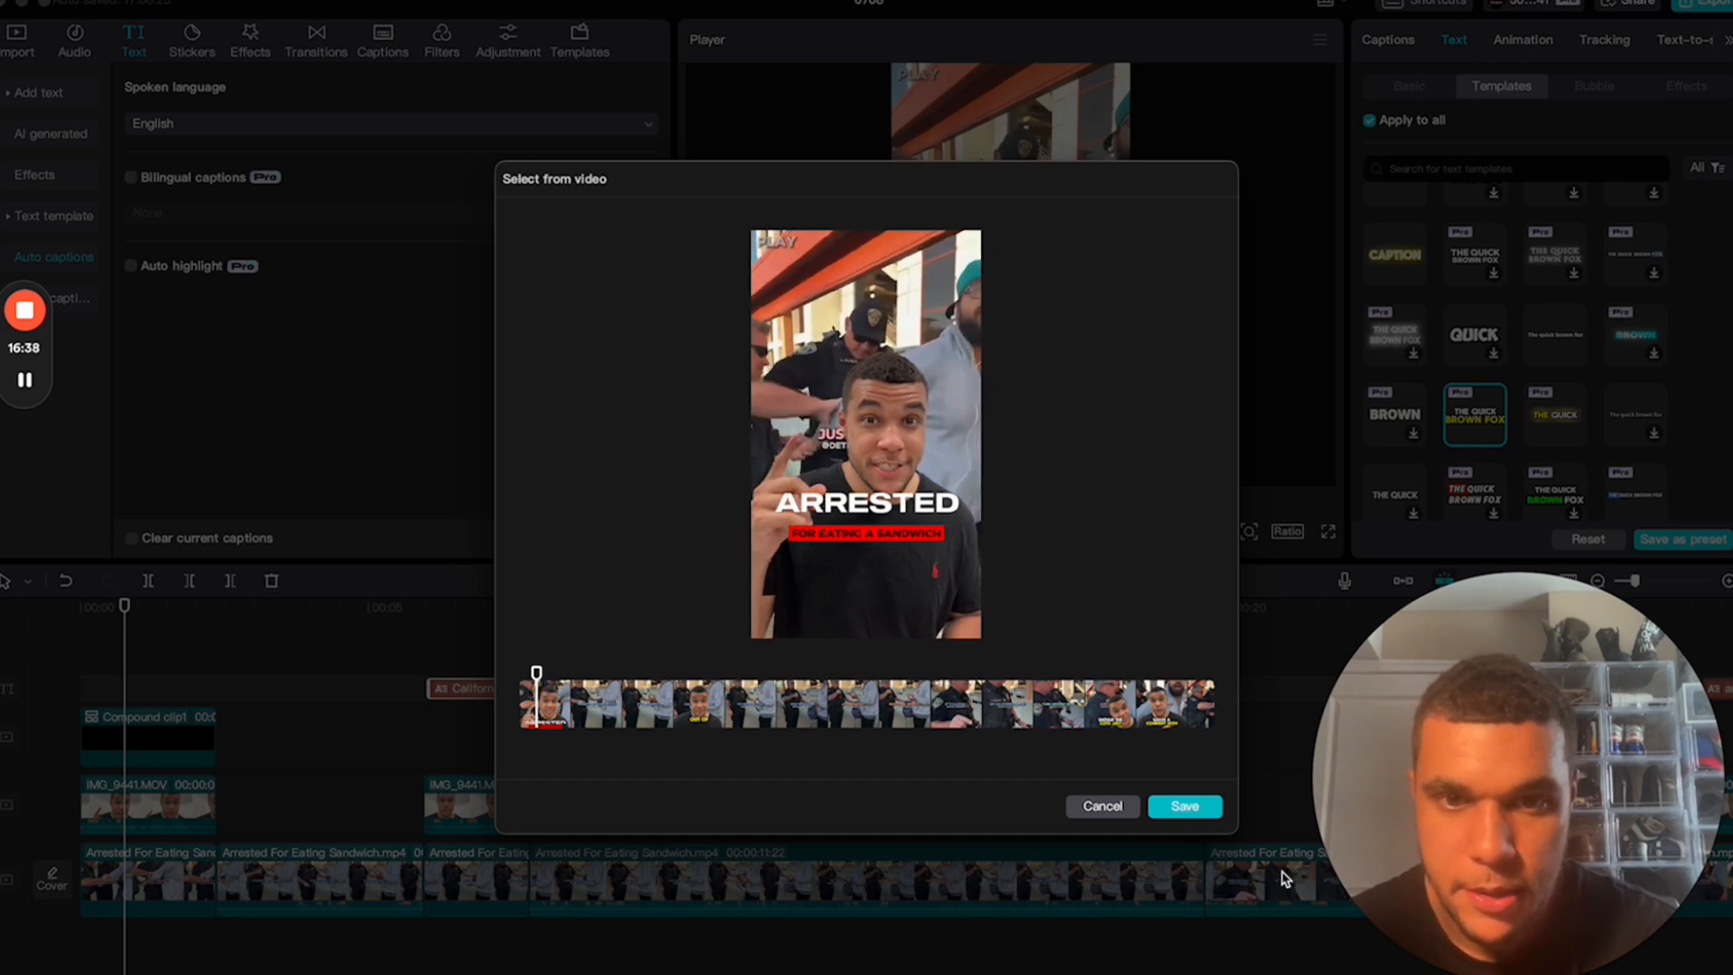
click(1178, 813)
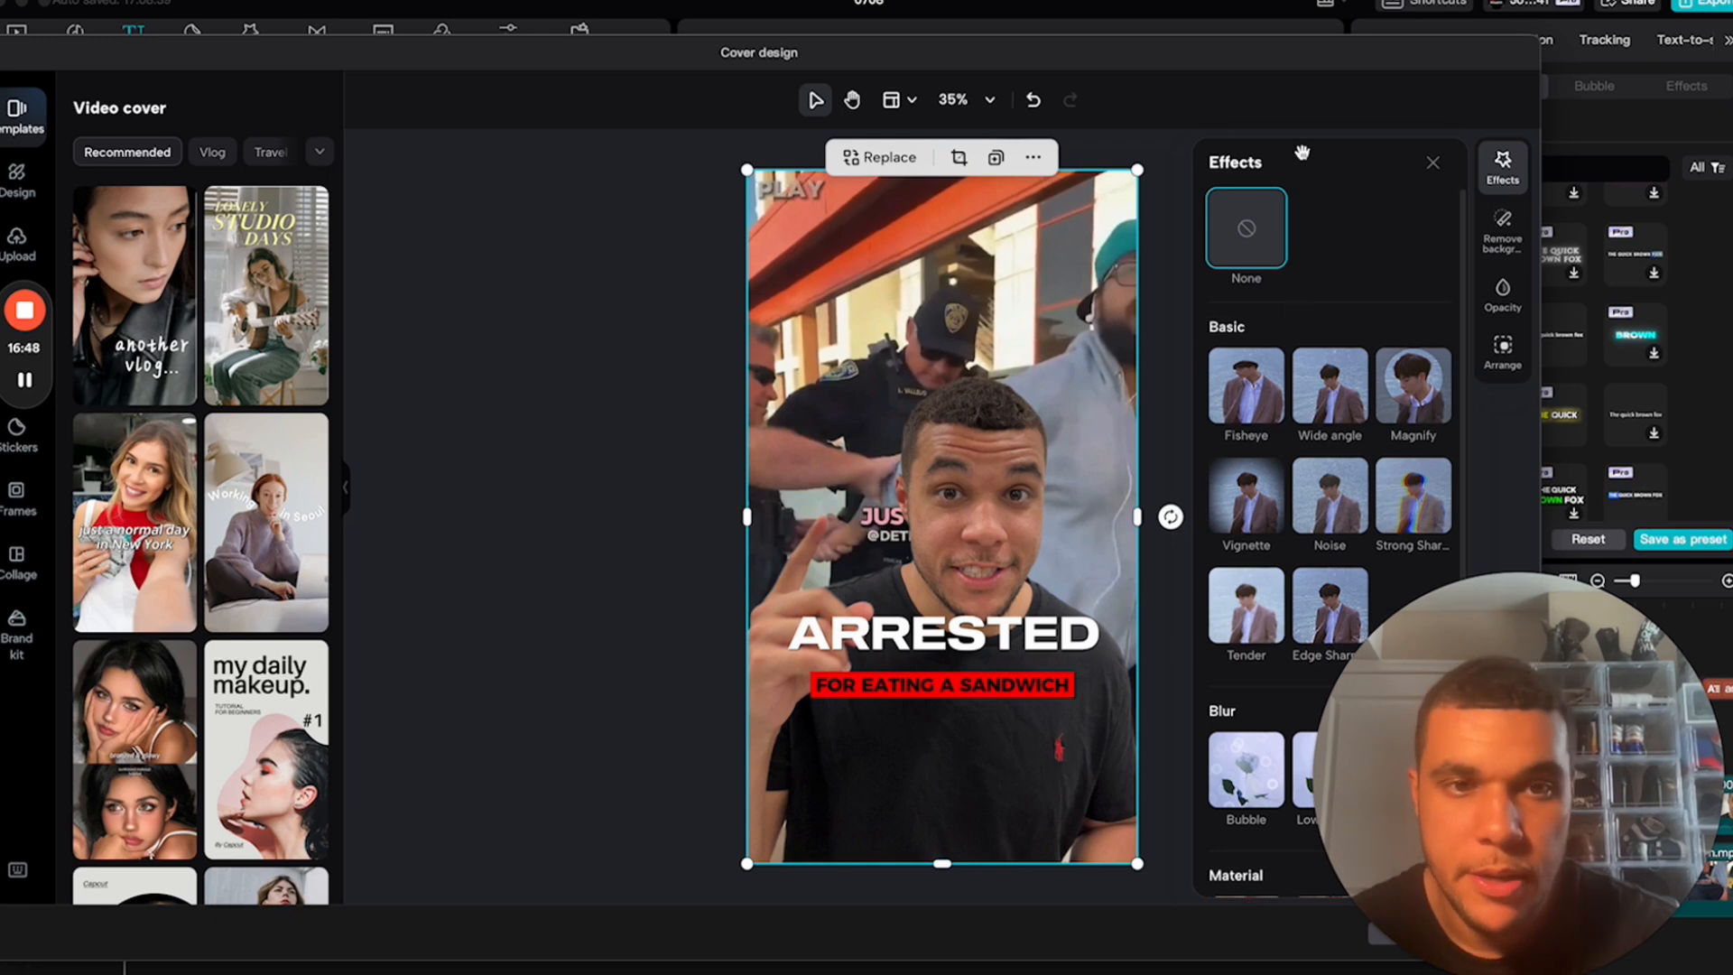
drag(1262, 56, 1065, 4)
click(1291, 880)
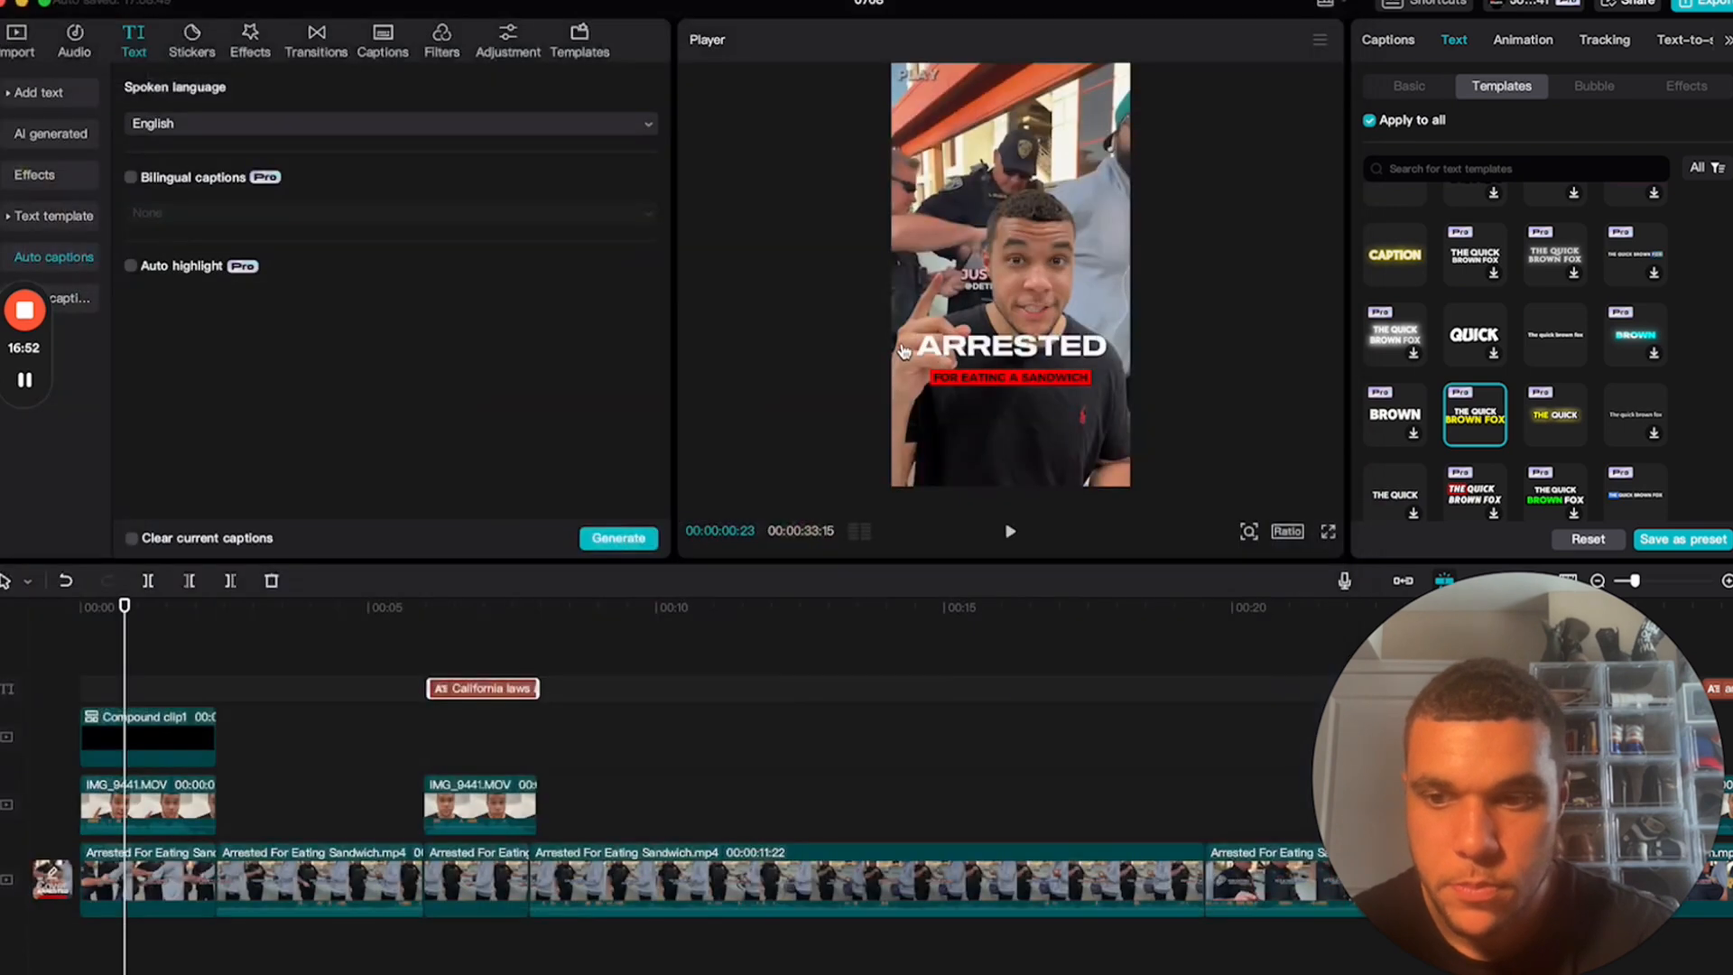
- Set up the export of 0708 with video enabled, separate audio disabled and the resolution at 1080P, then review the remaining export settings
click(1709, 8)
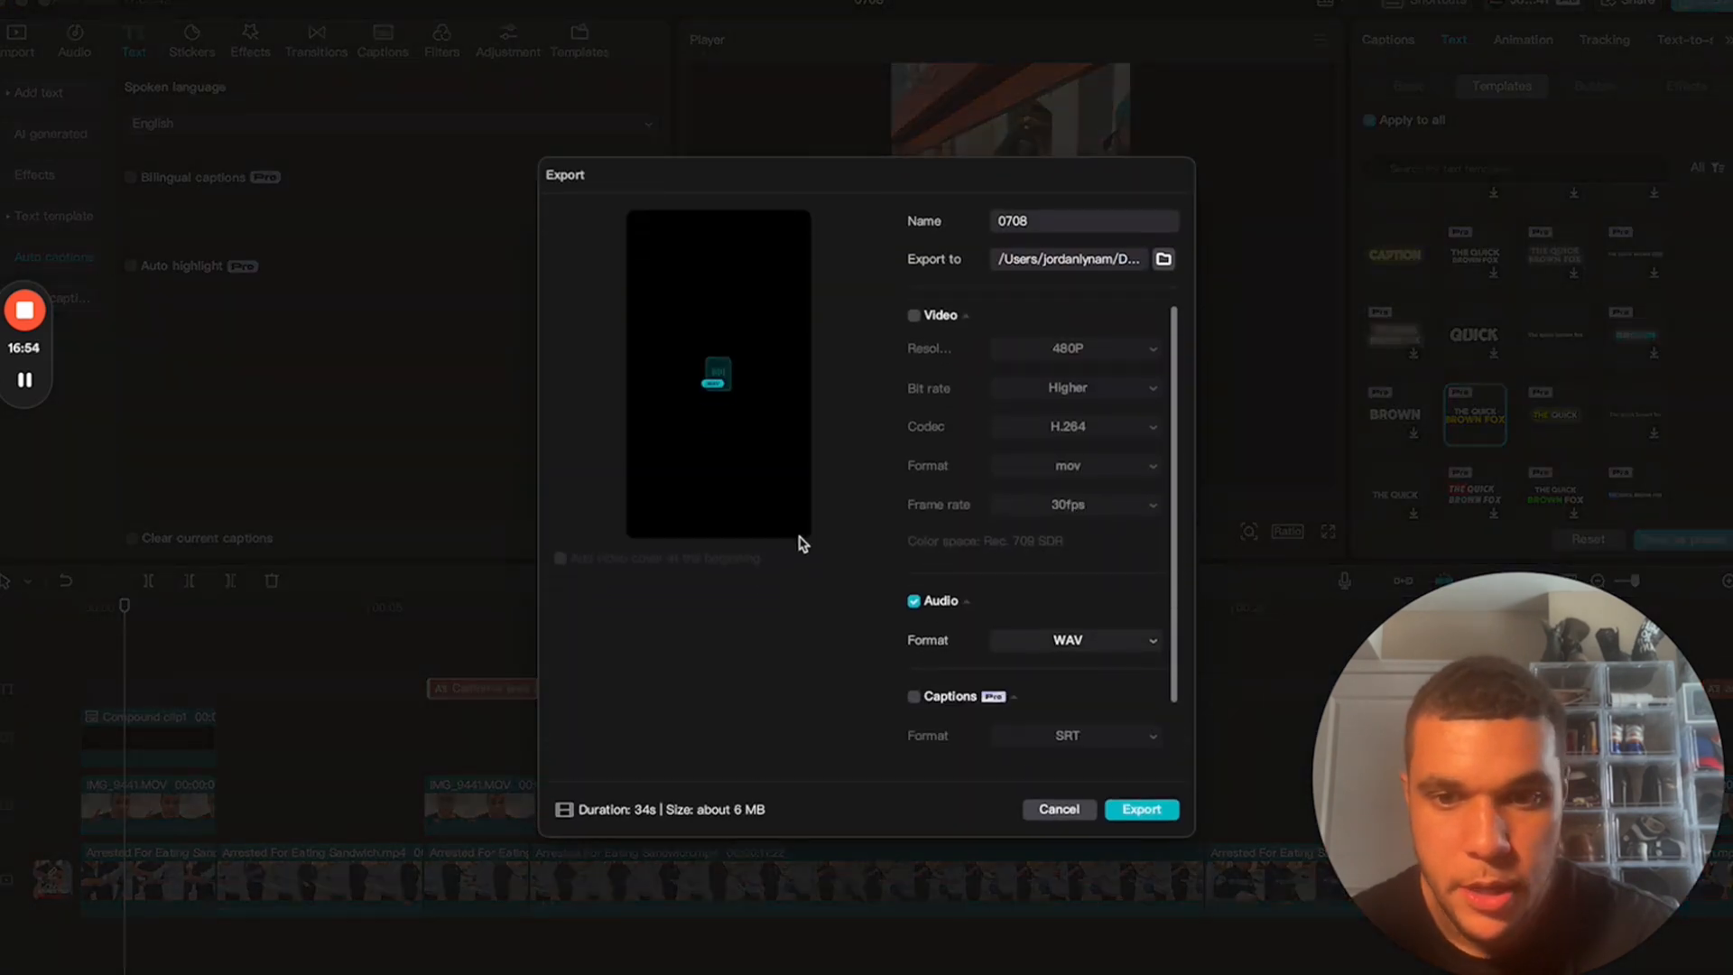
click(913, 316)
click(913, 601)
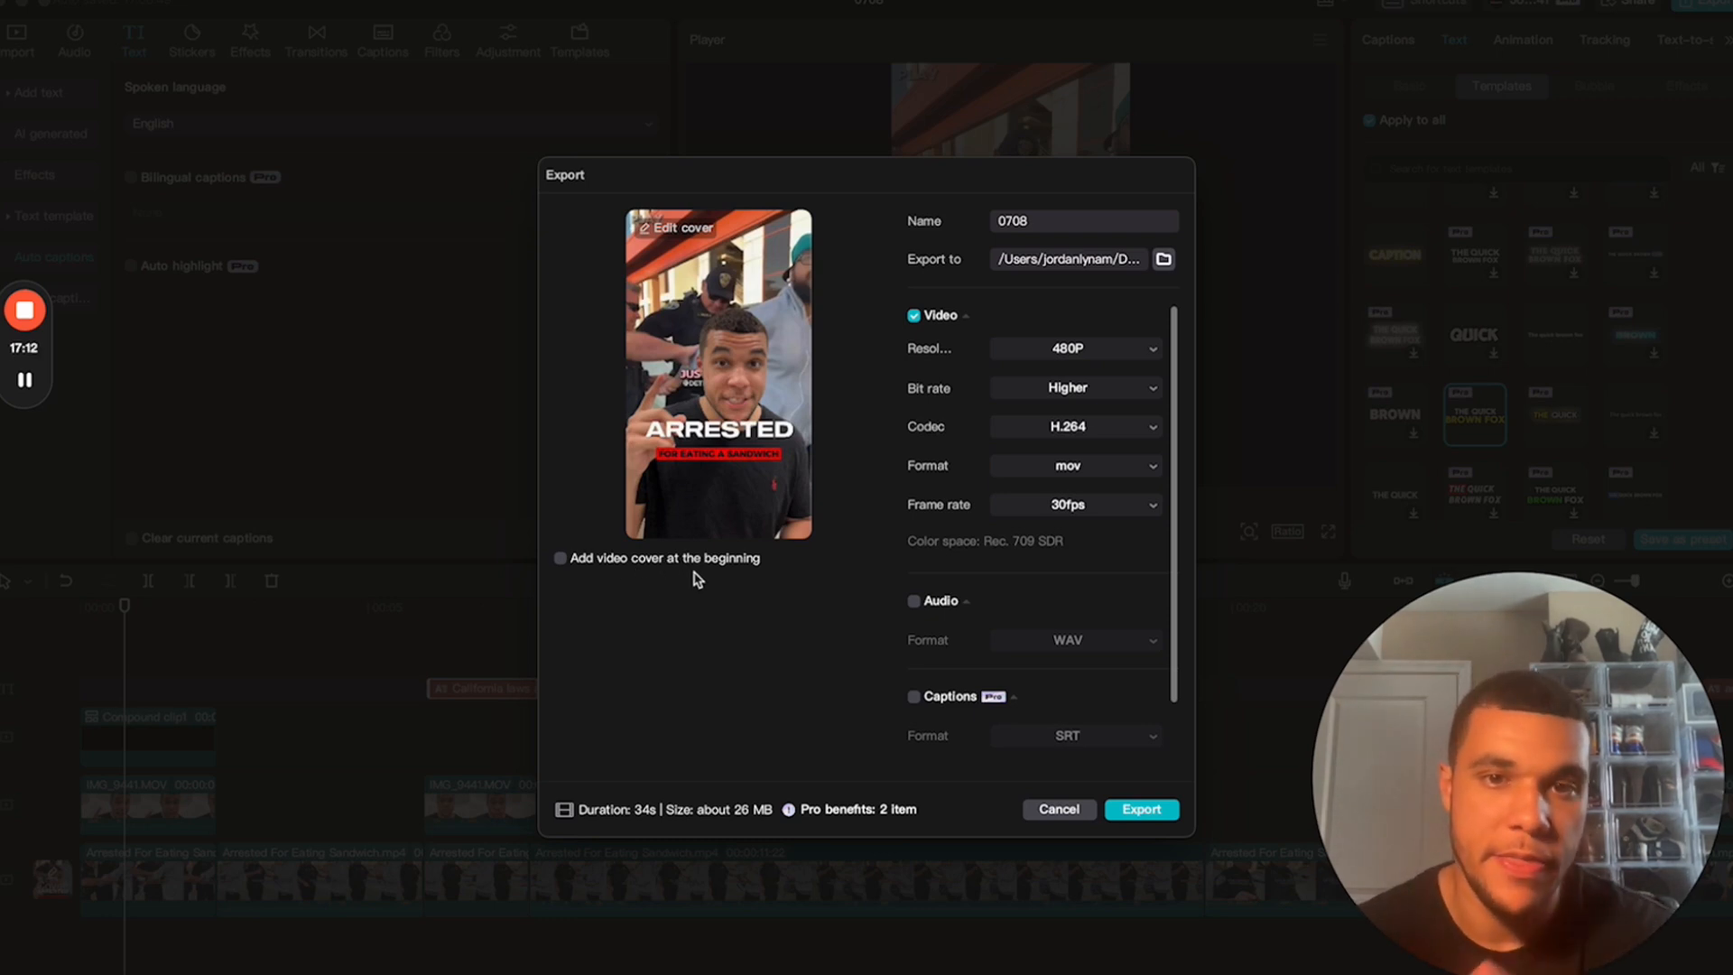
click(1038, 352)
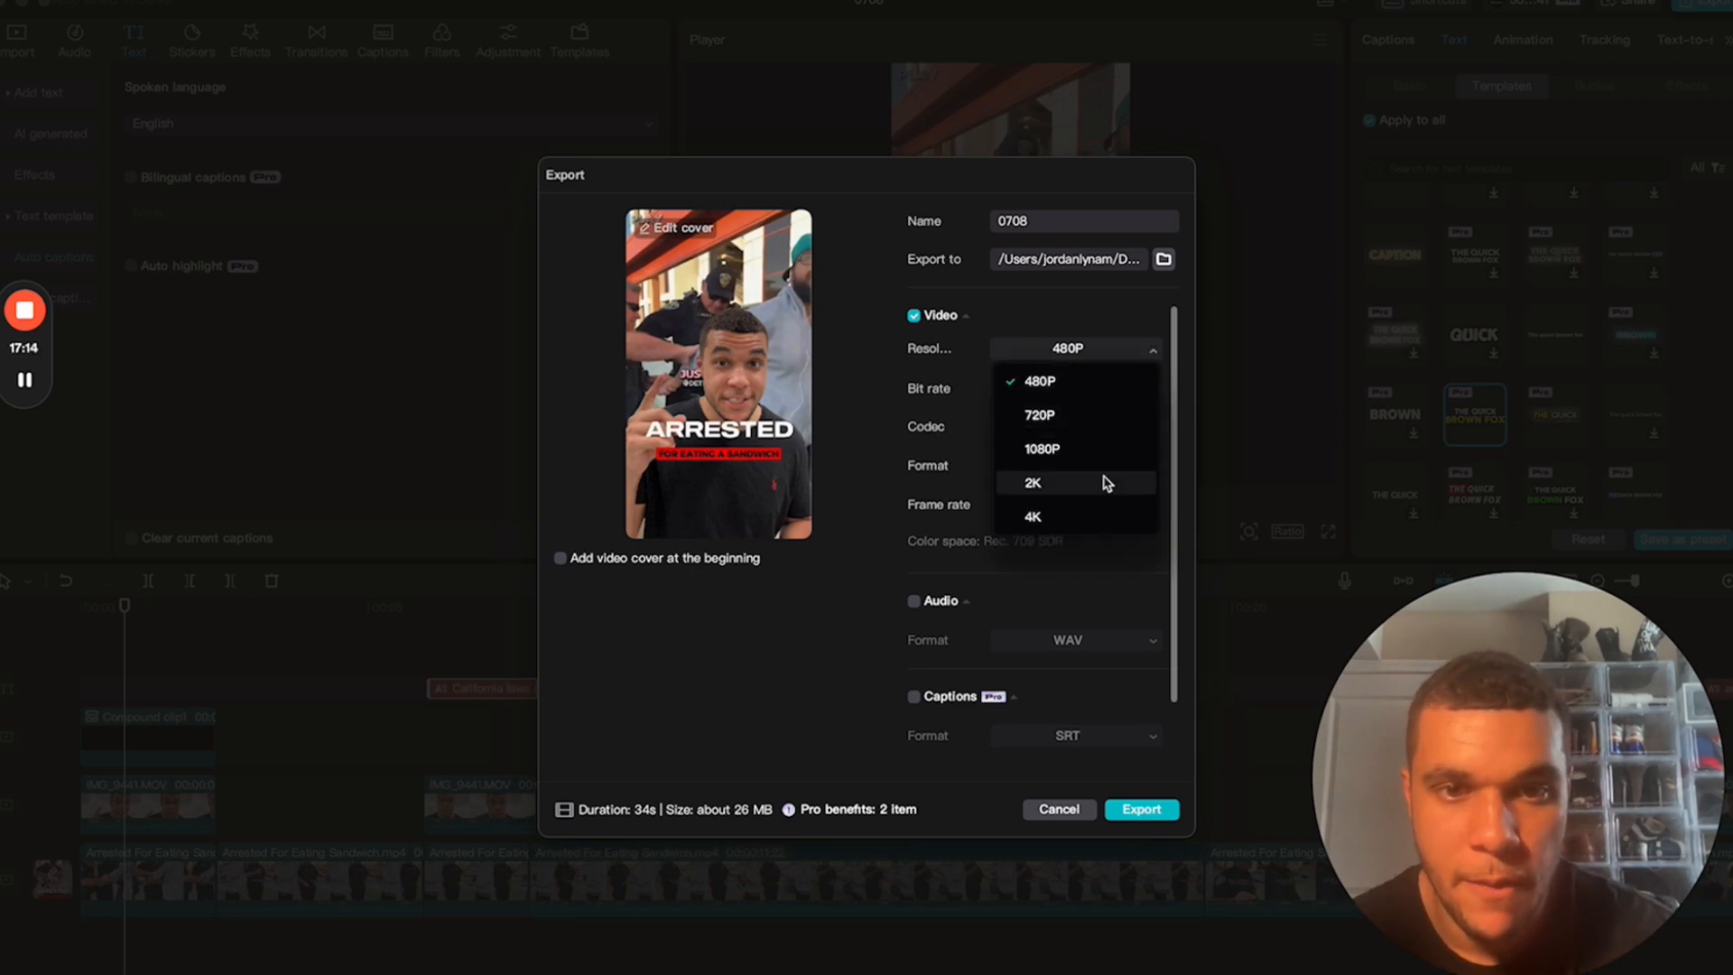
click(1075, 450)
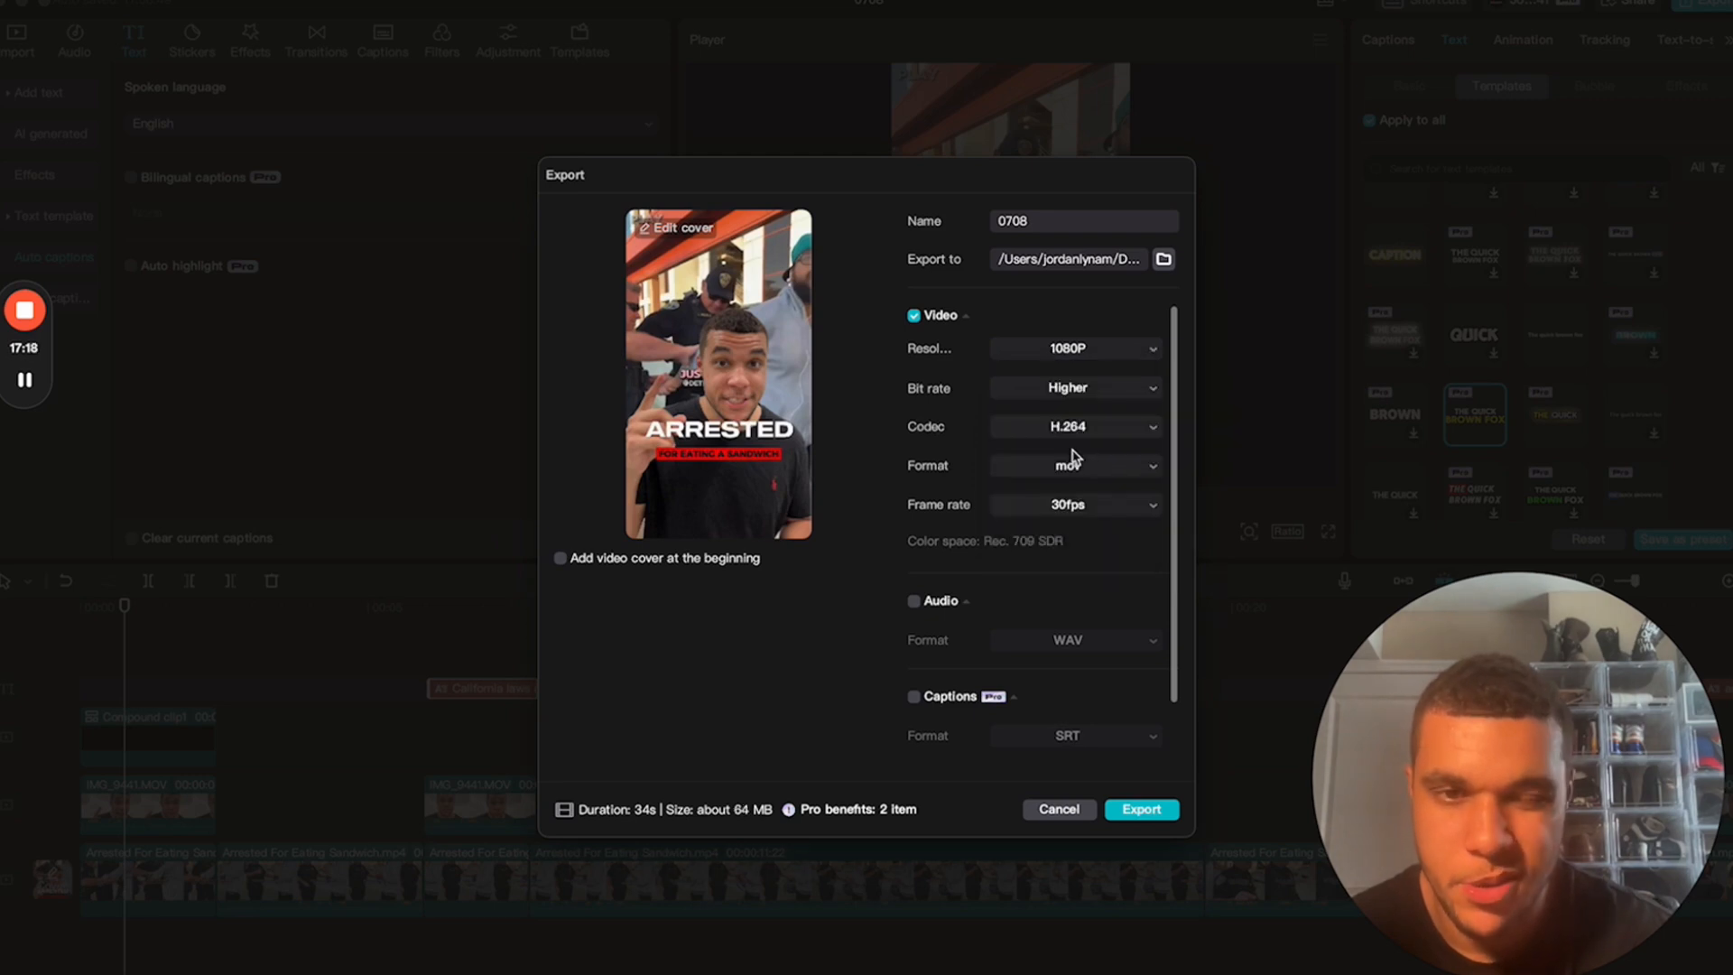
scroll(999, 459, down, 1)
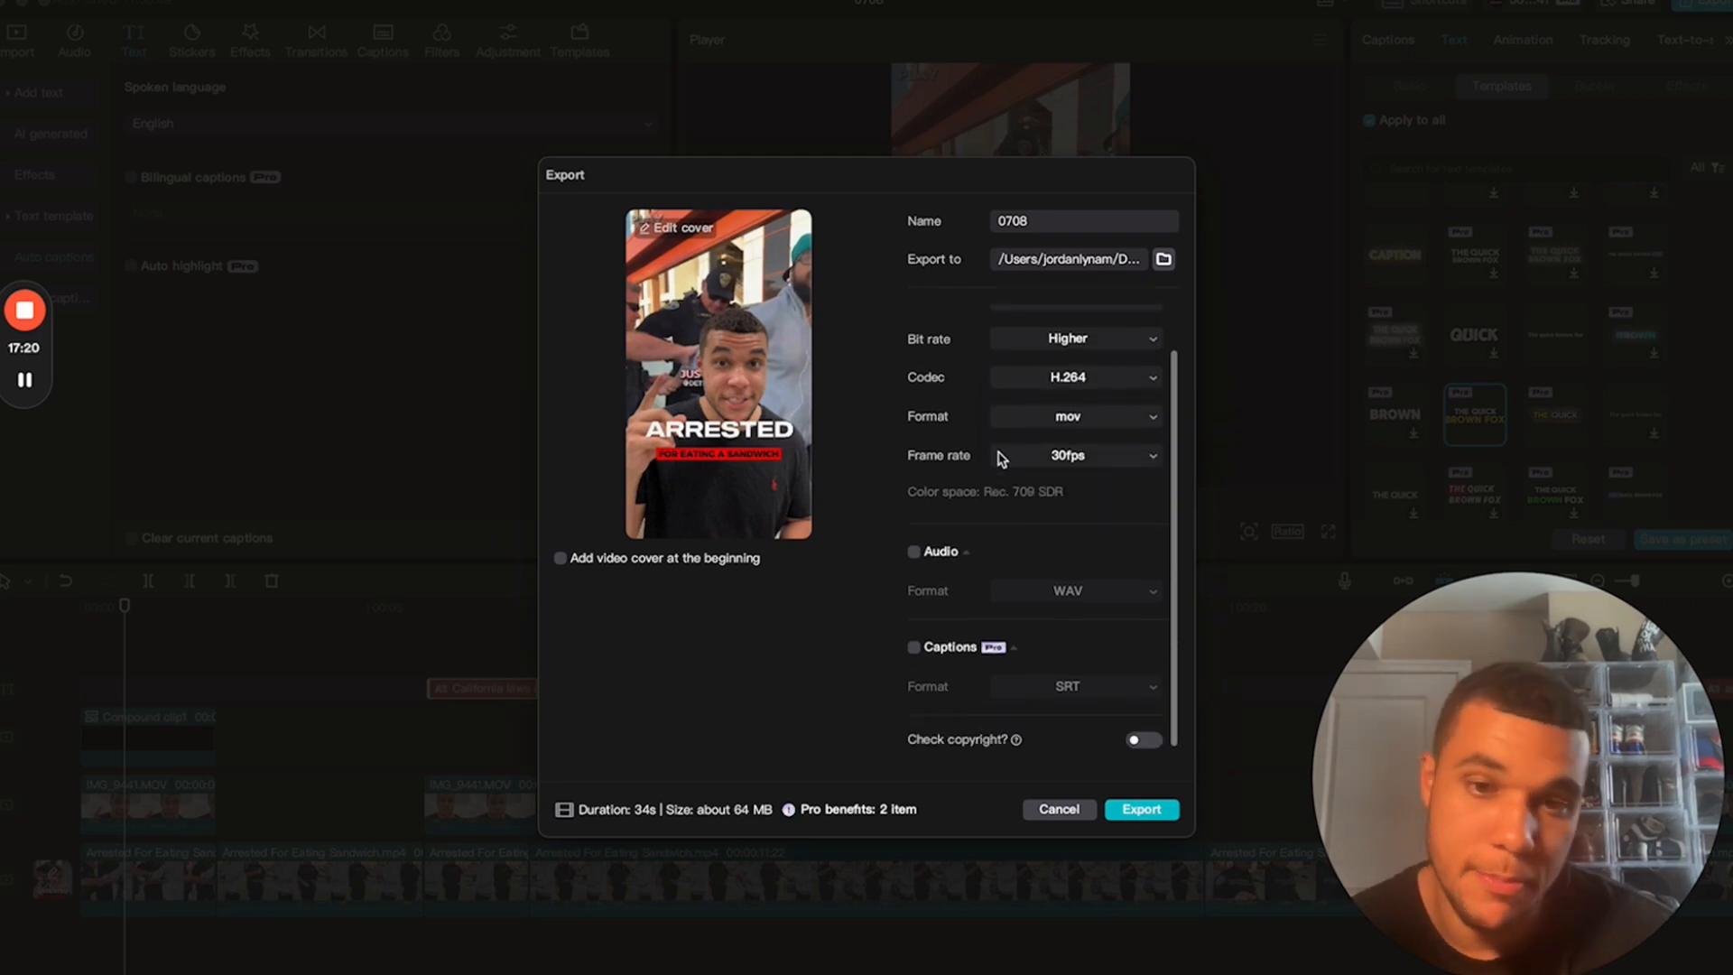
scroll(998, 458, up, 1)
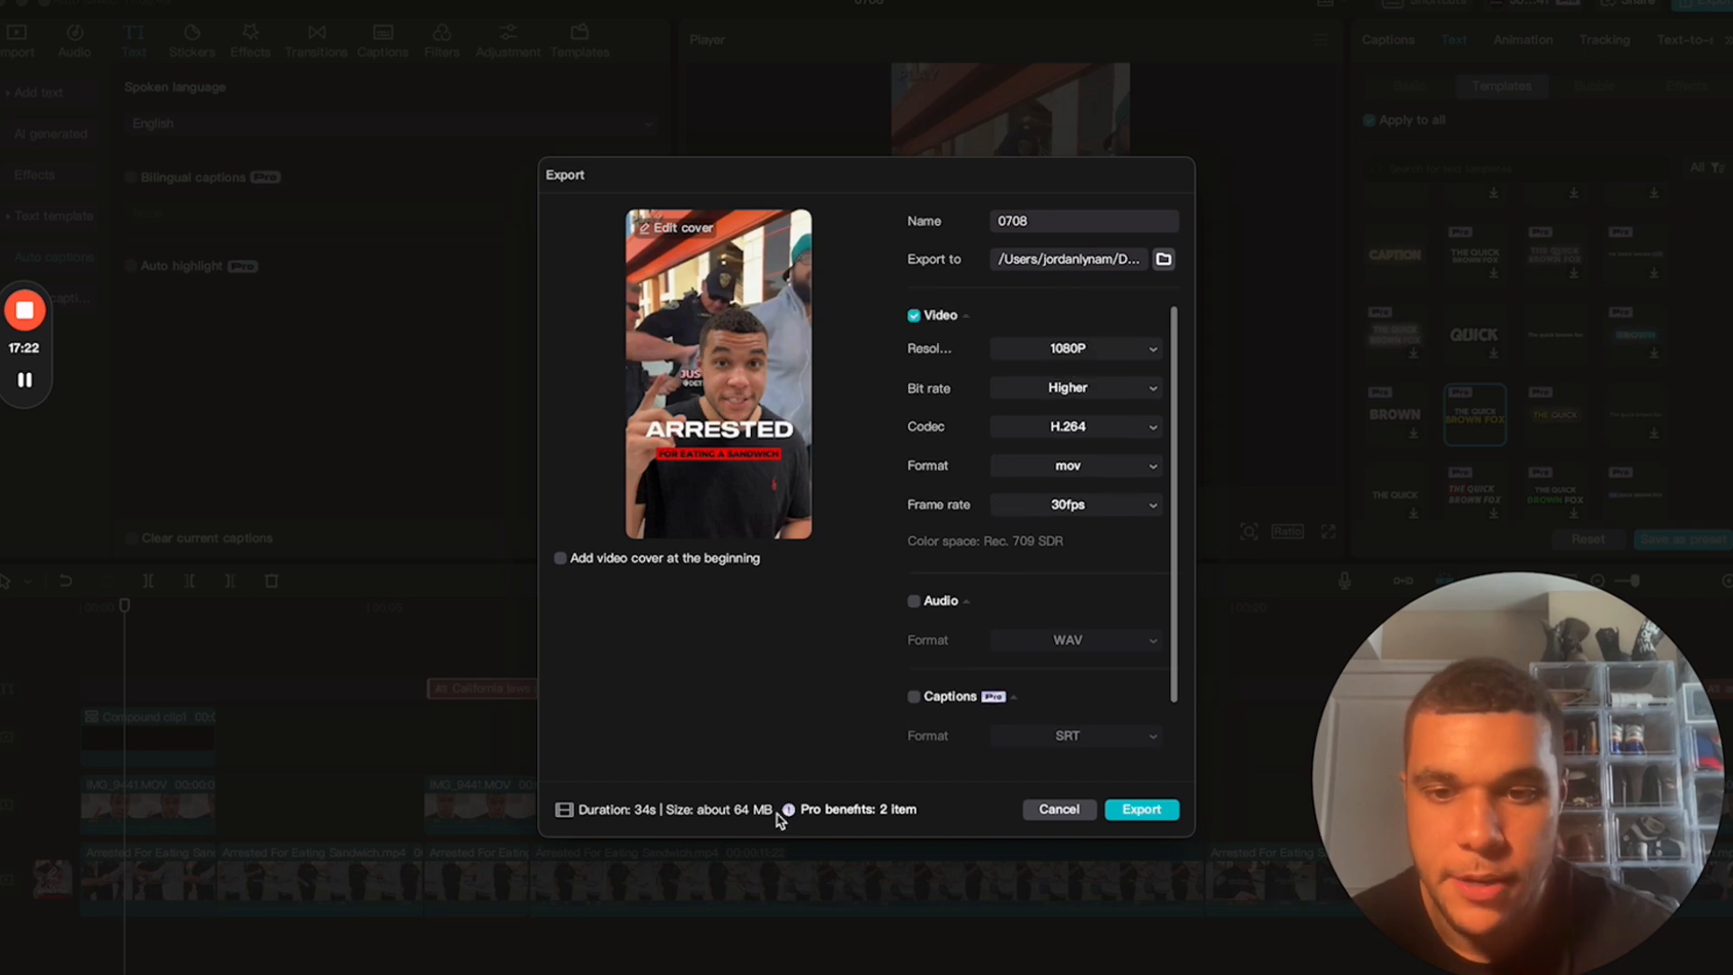